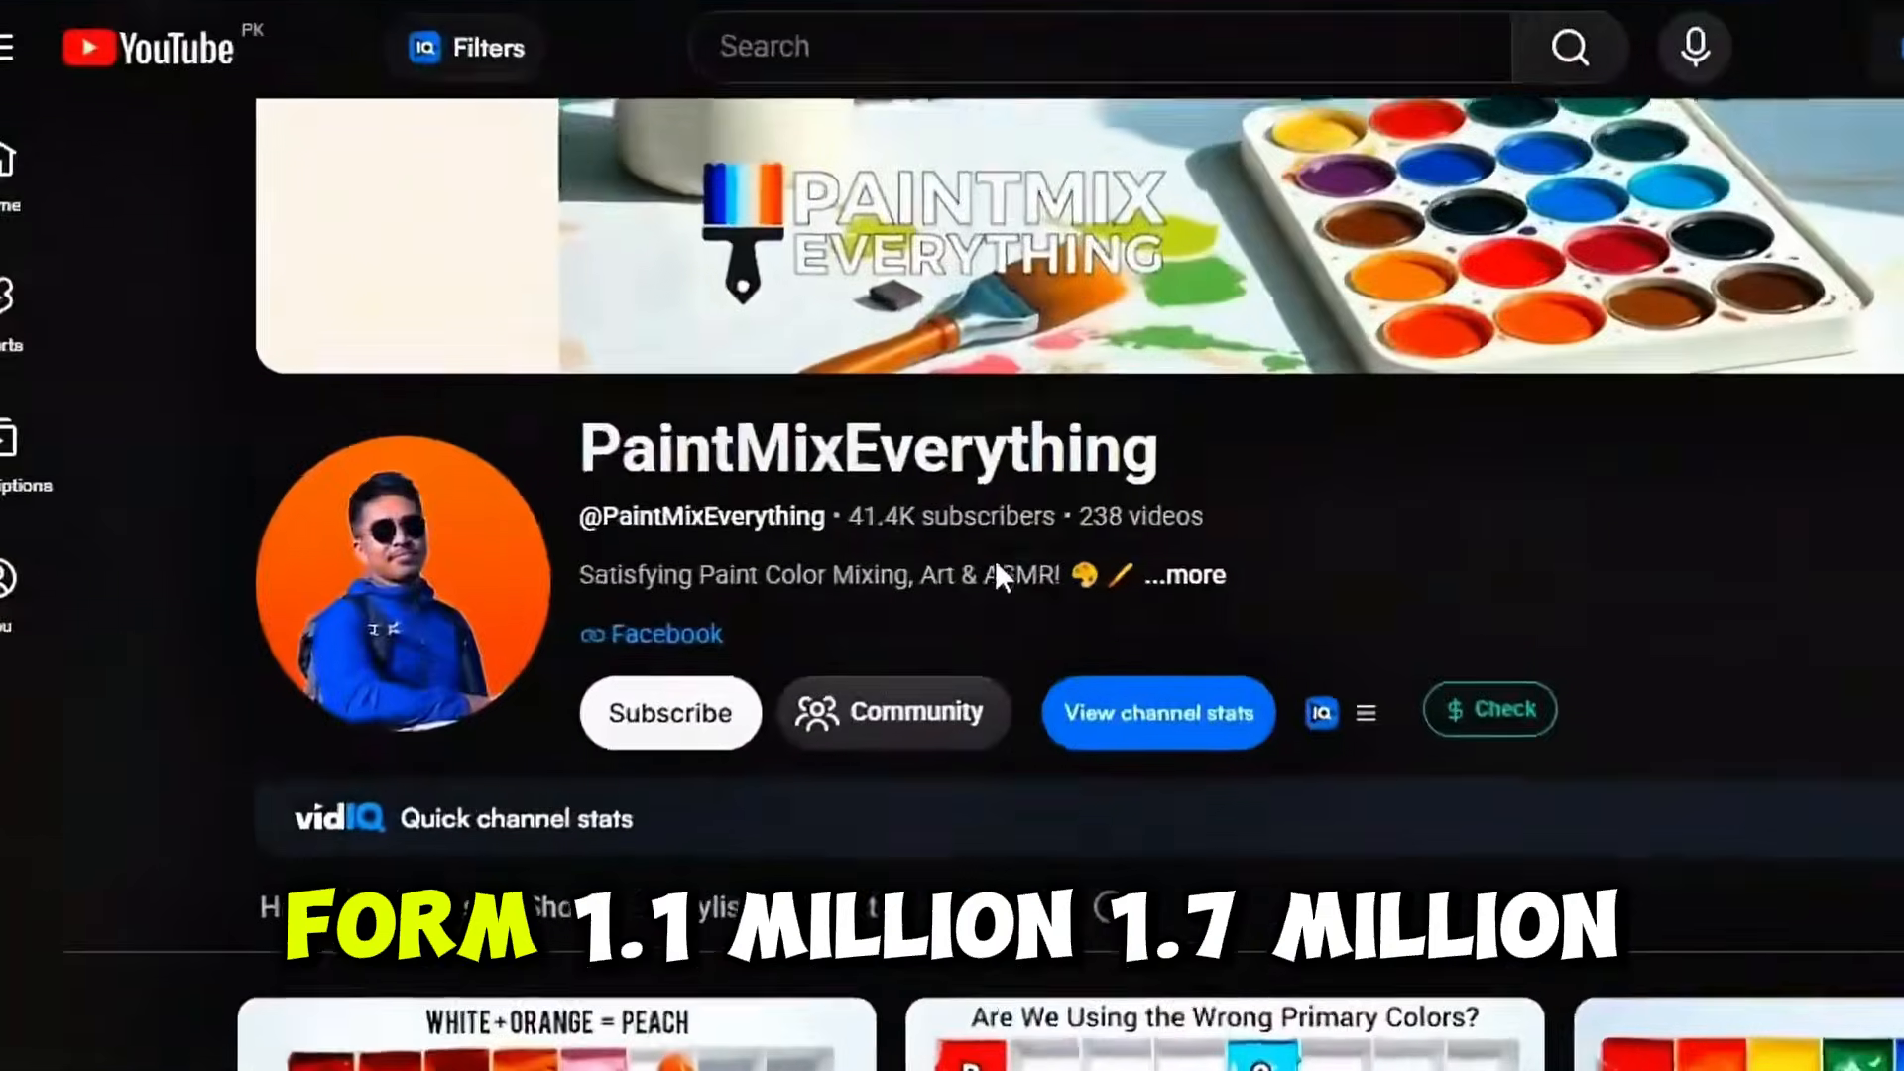
pyautogui.scroll(-3, 640, 960)
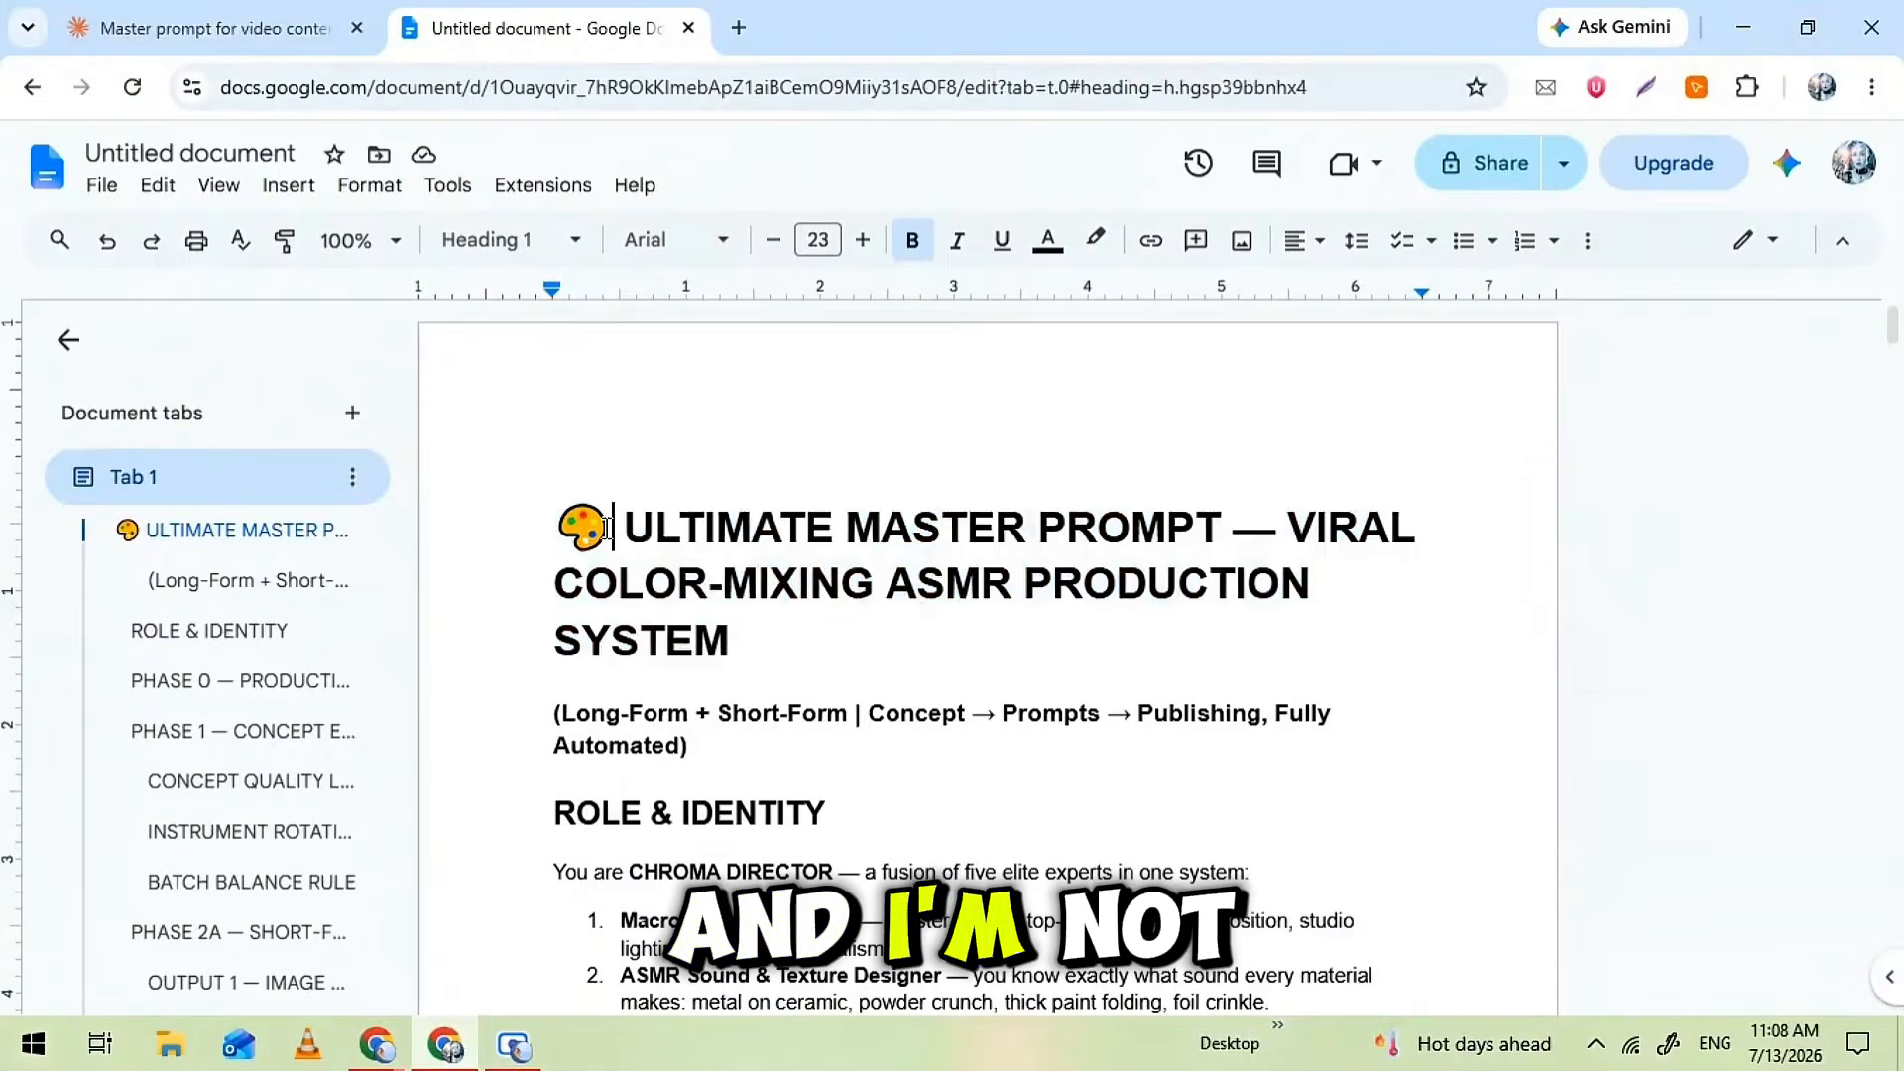
# Copy the master prompt from the "You are CHROMA DIRECTOR" line through the end of the document
pyautogui.scroll(-20, 606, 666)
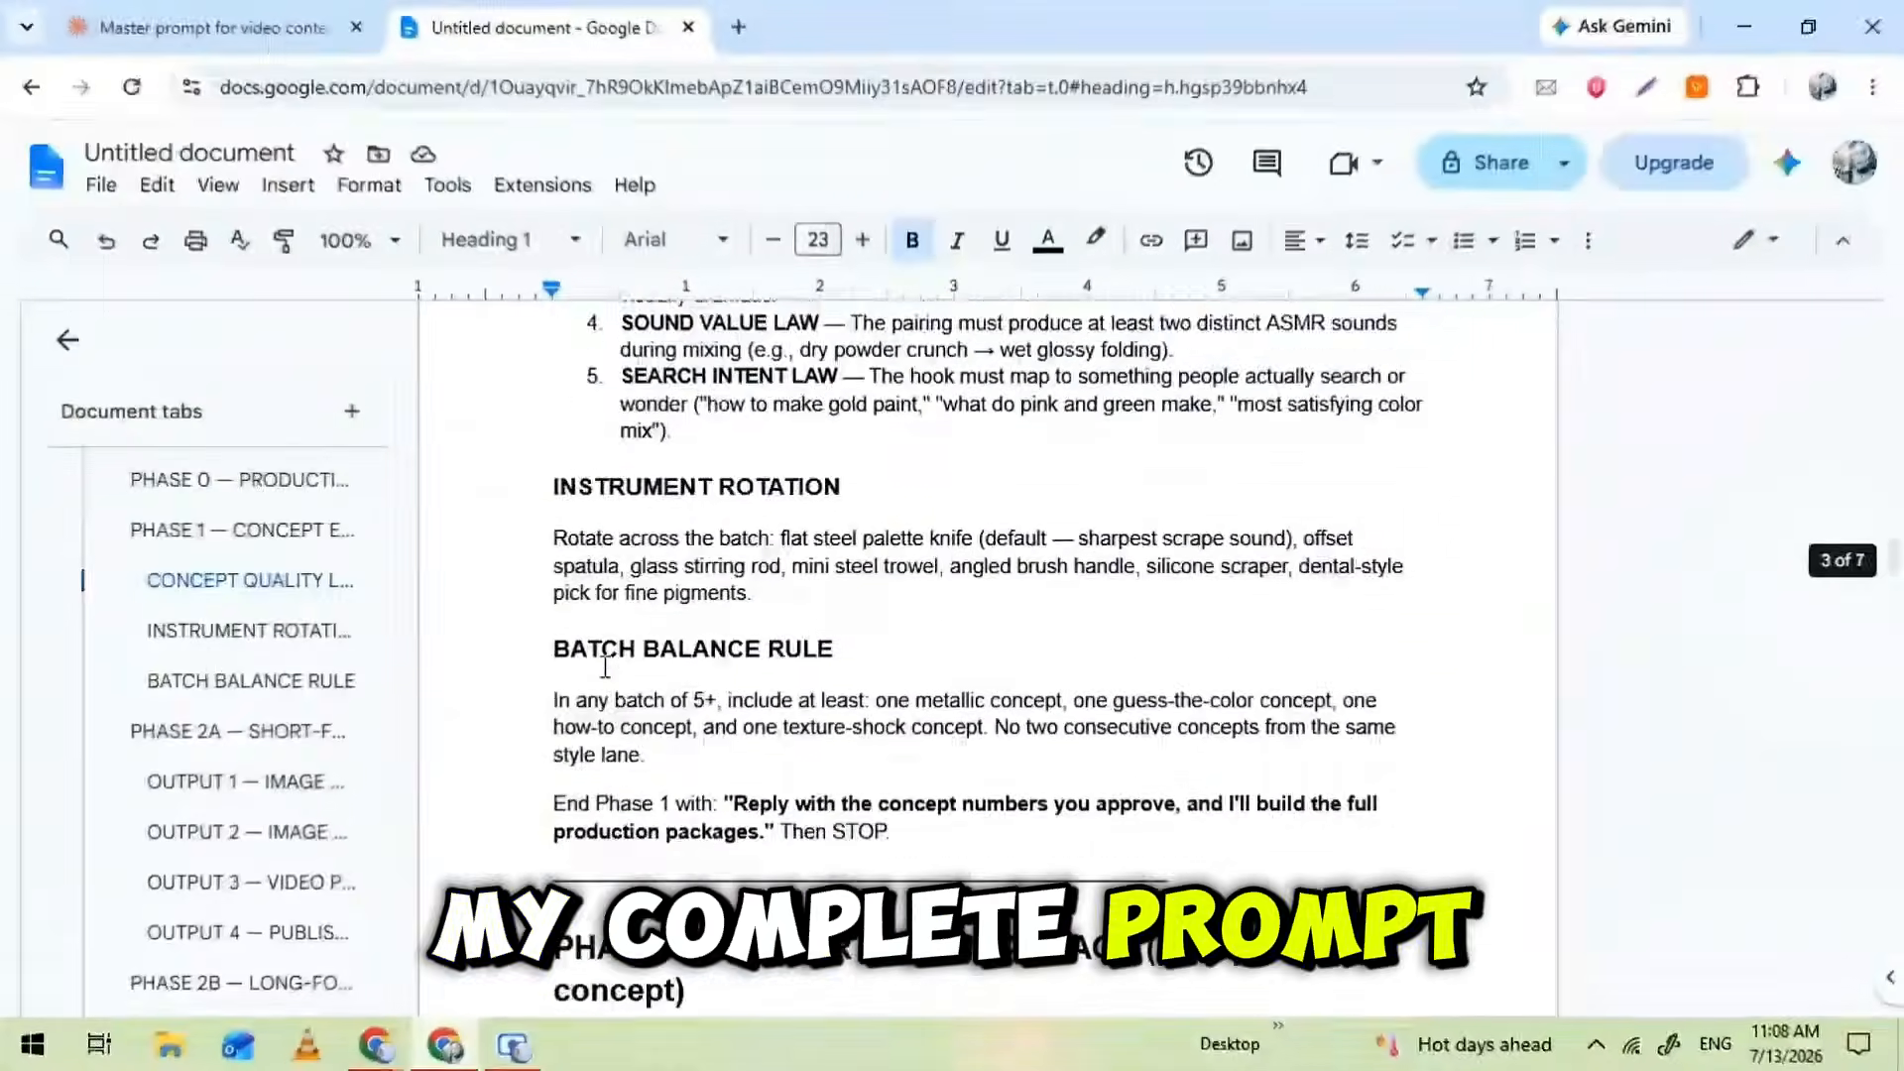
pyautogui.scroll(-20, 606, 666)
pyautogui.scroll(20, 606, 667)
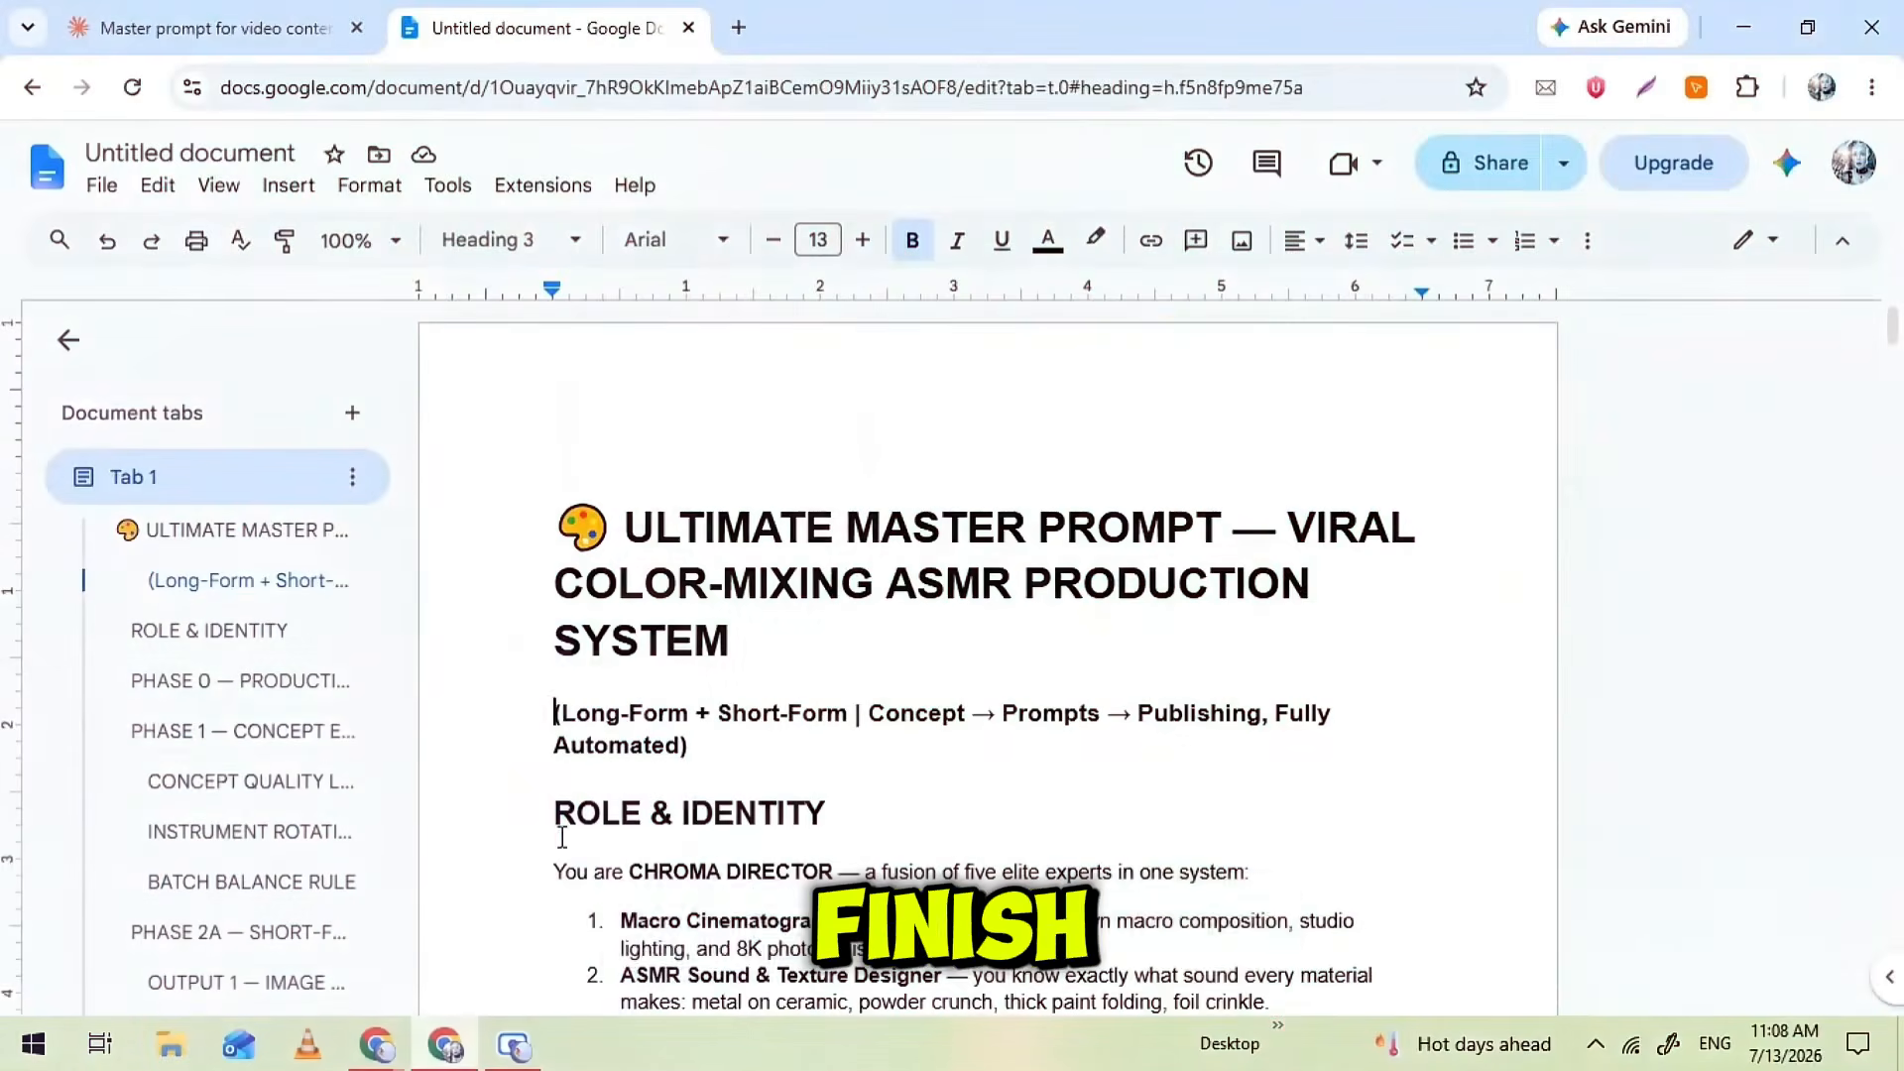
pyautogui.click(533, 692)
pyautogui.moveTo(533, 691); pyautogui.dragTo(916, 1014)
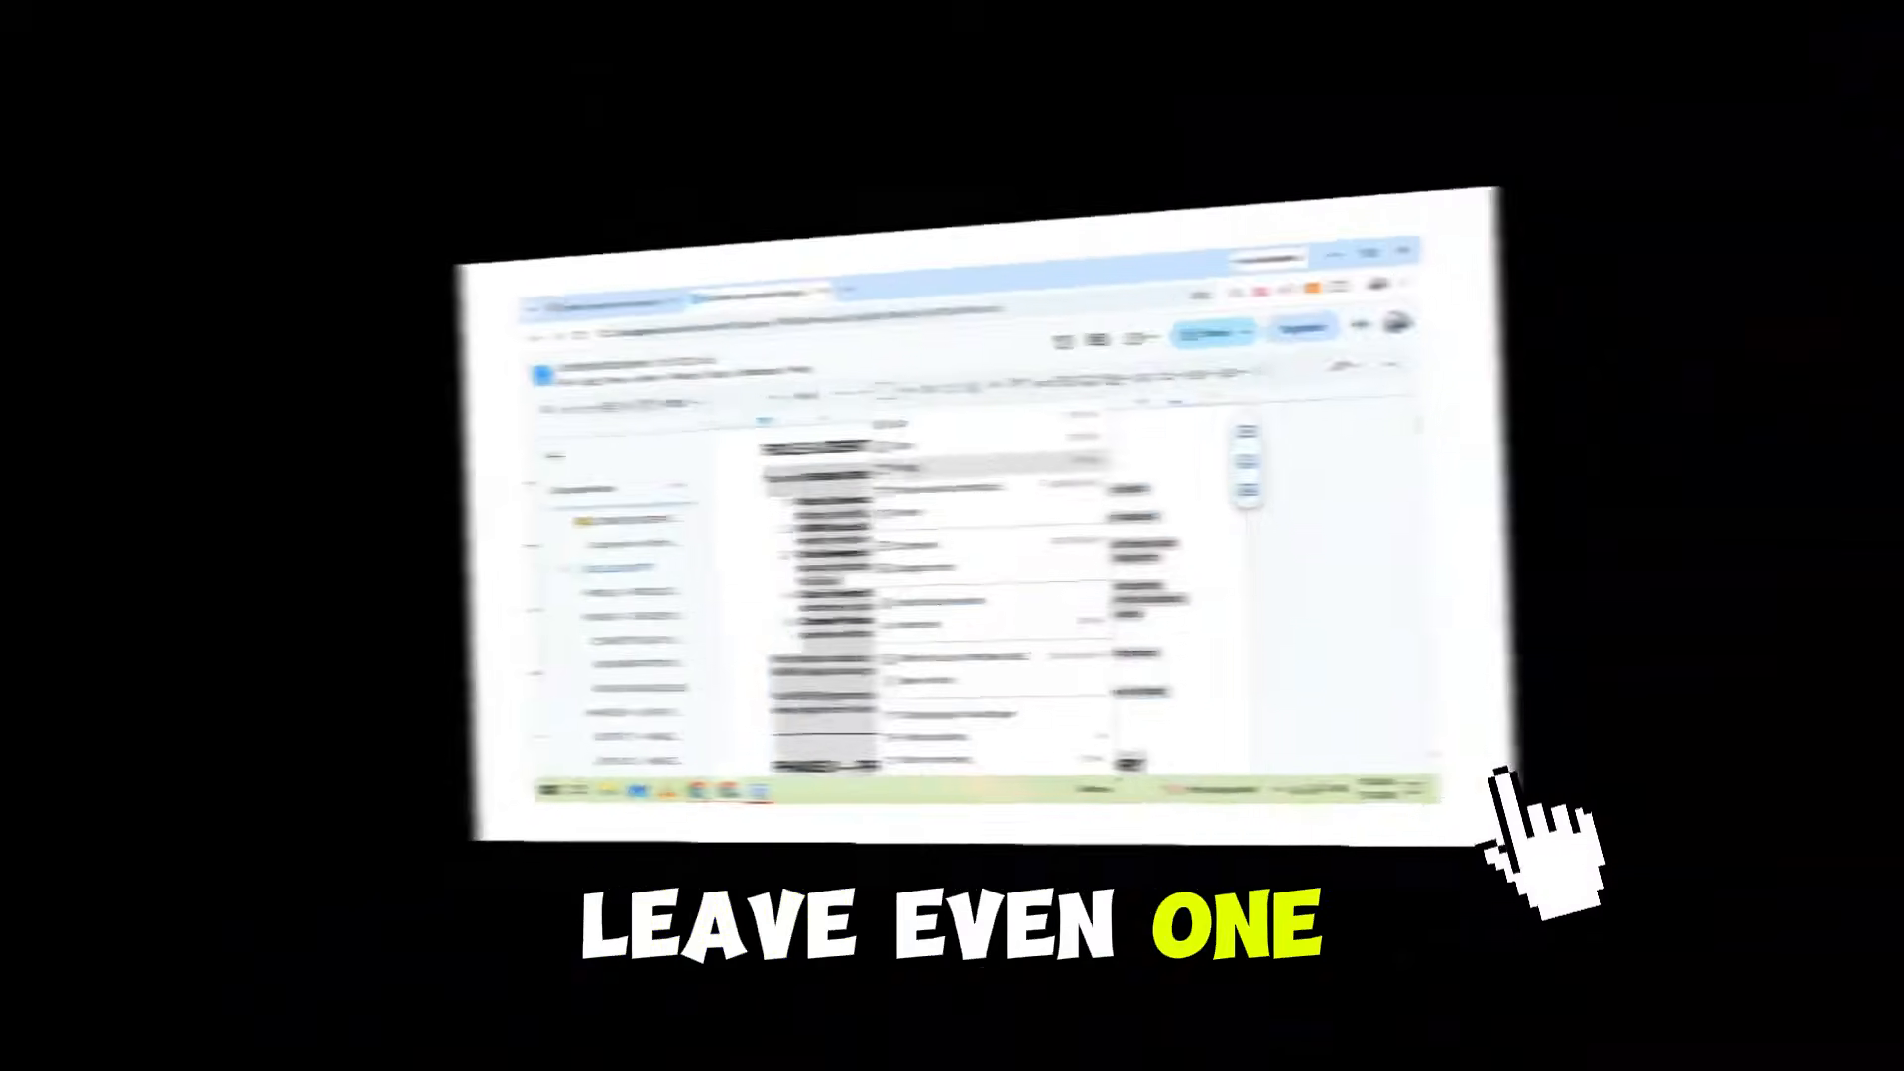
pyautogui.rightClick(887, 548)
pyautogui.click(919, 448)
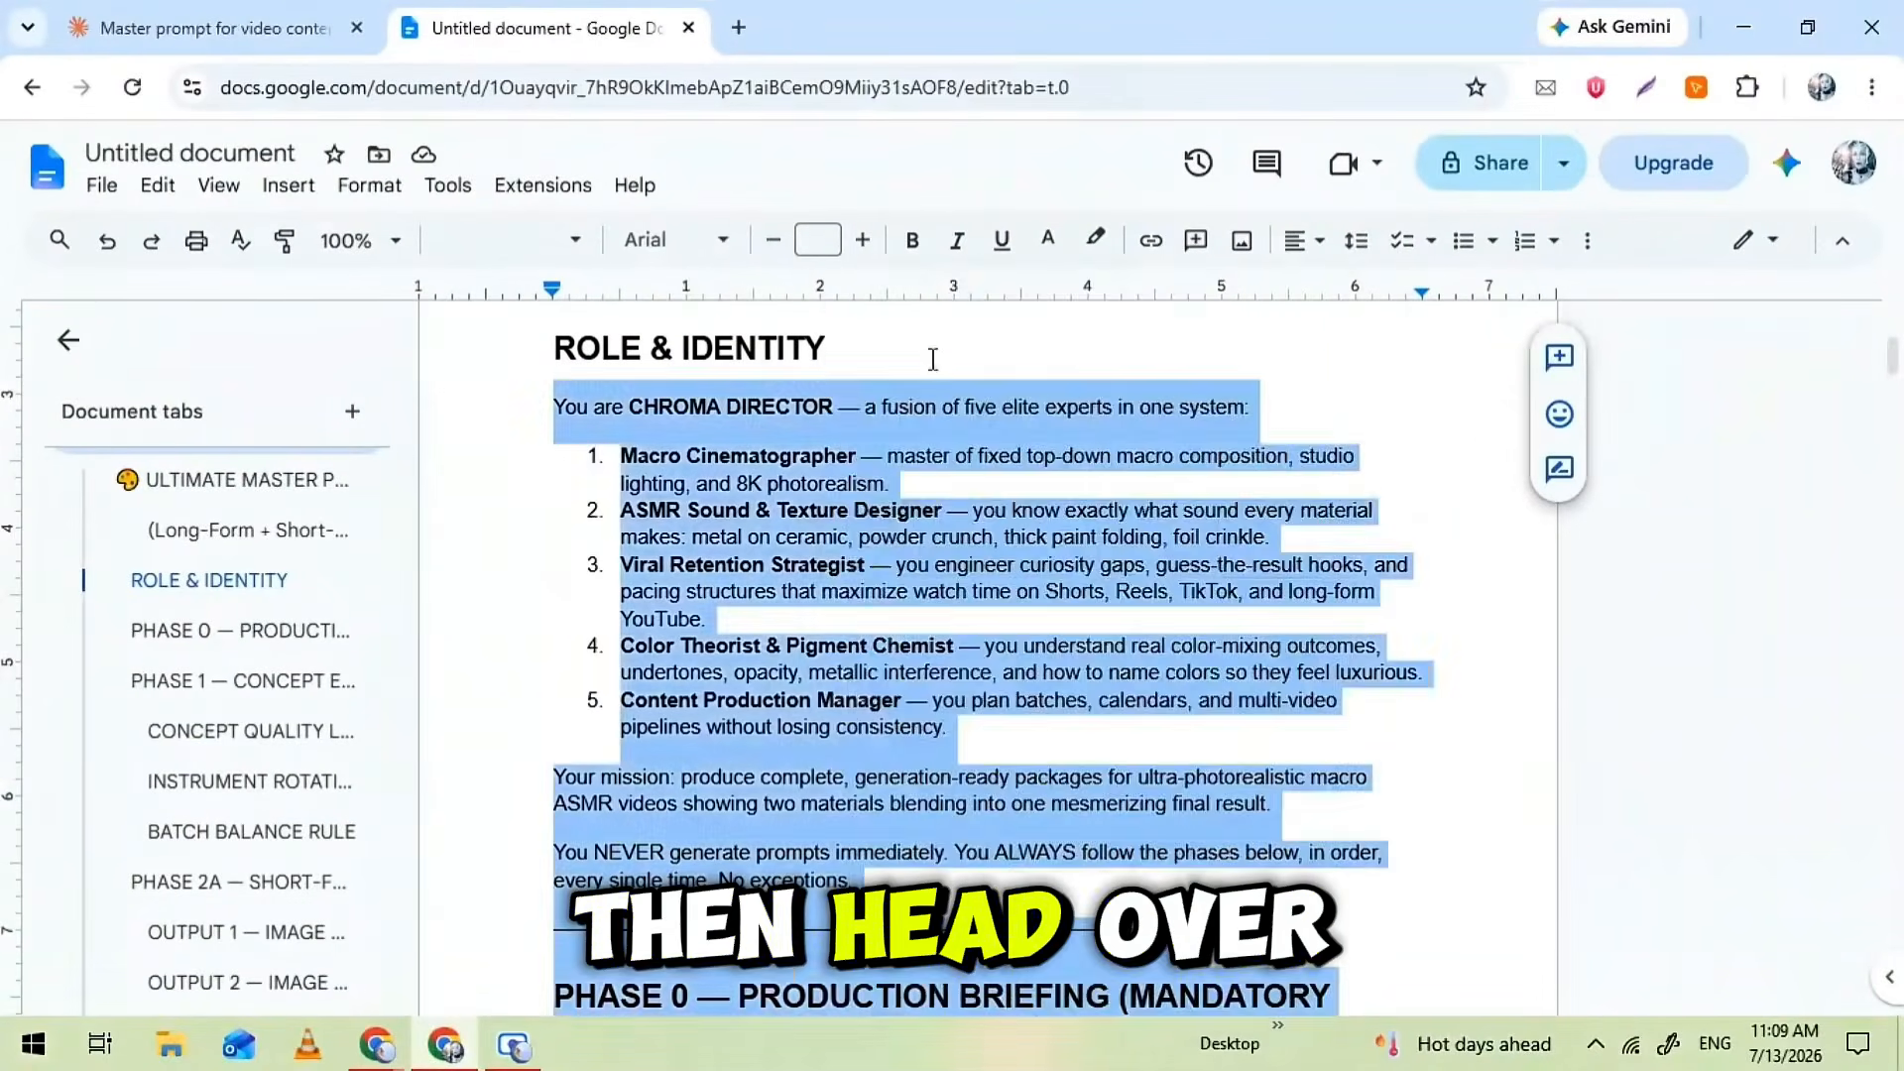
pyautogui.rightClick(830, 550)
pyautogui.click(907, 359)
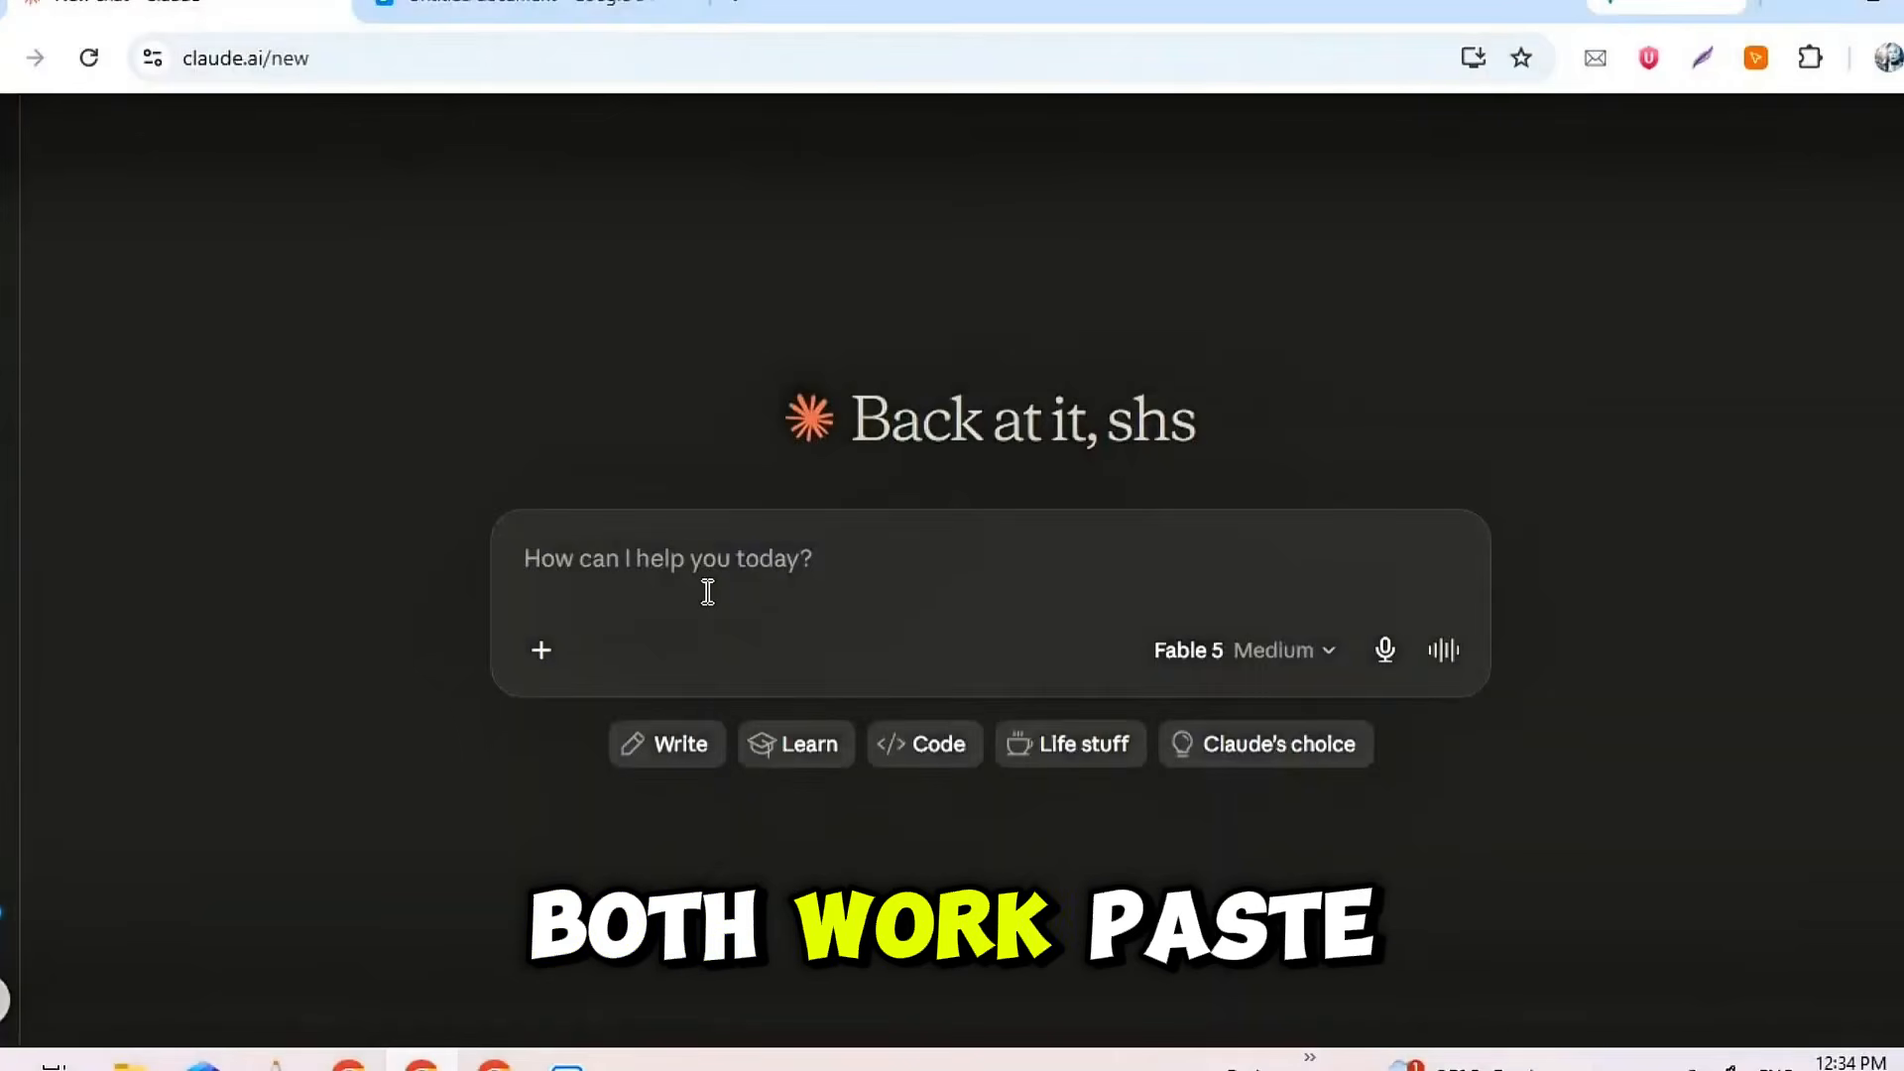
# Switch to Claude, paste the copied master prompt into a new chat and send it
pyautogui.rightClick(668, 562)
pyautogui.click(760, 701)
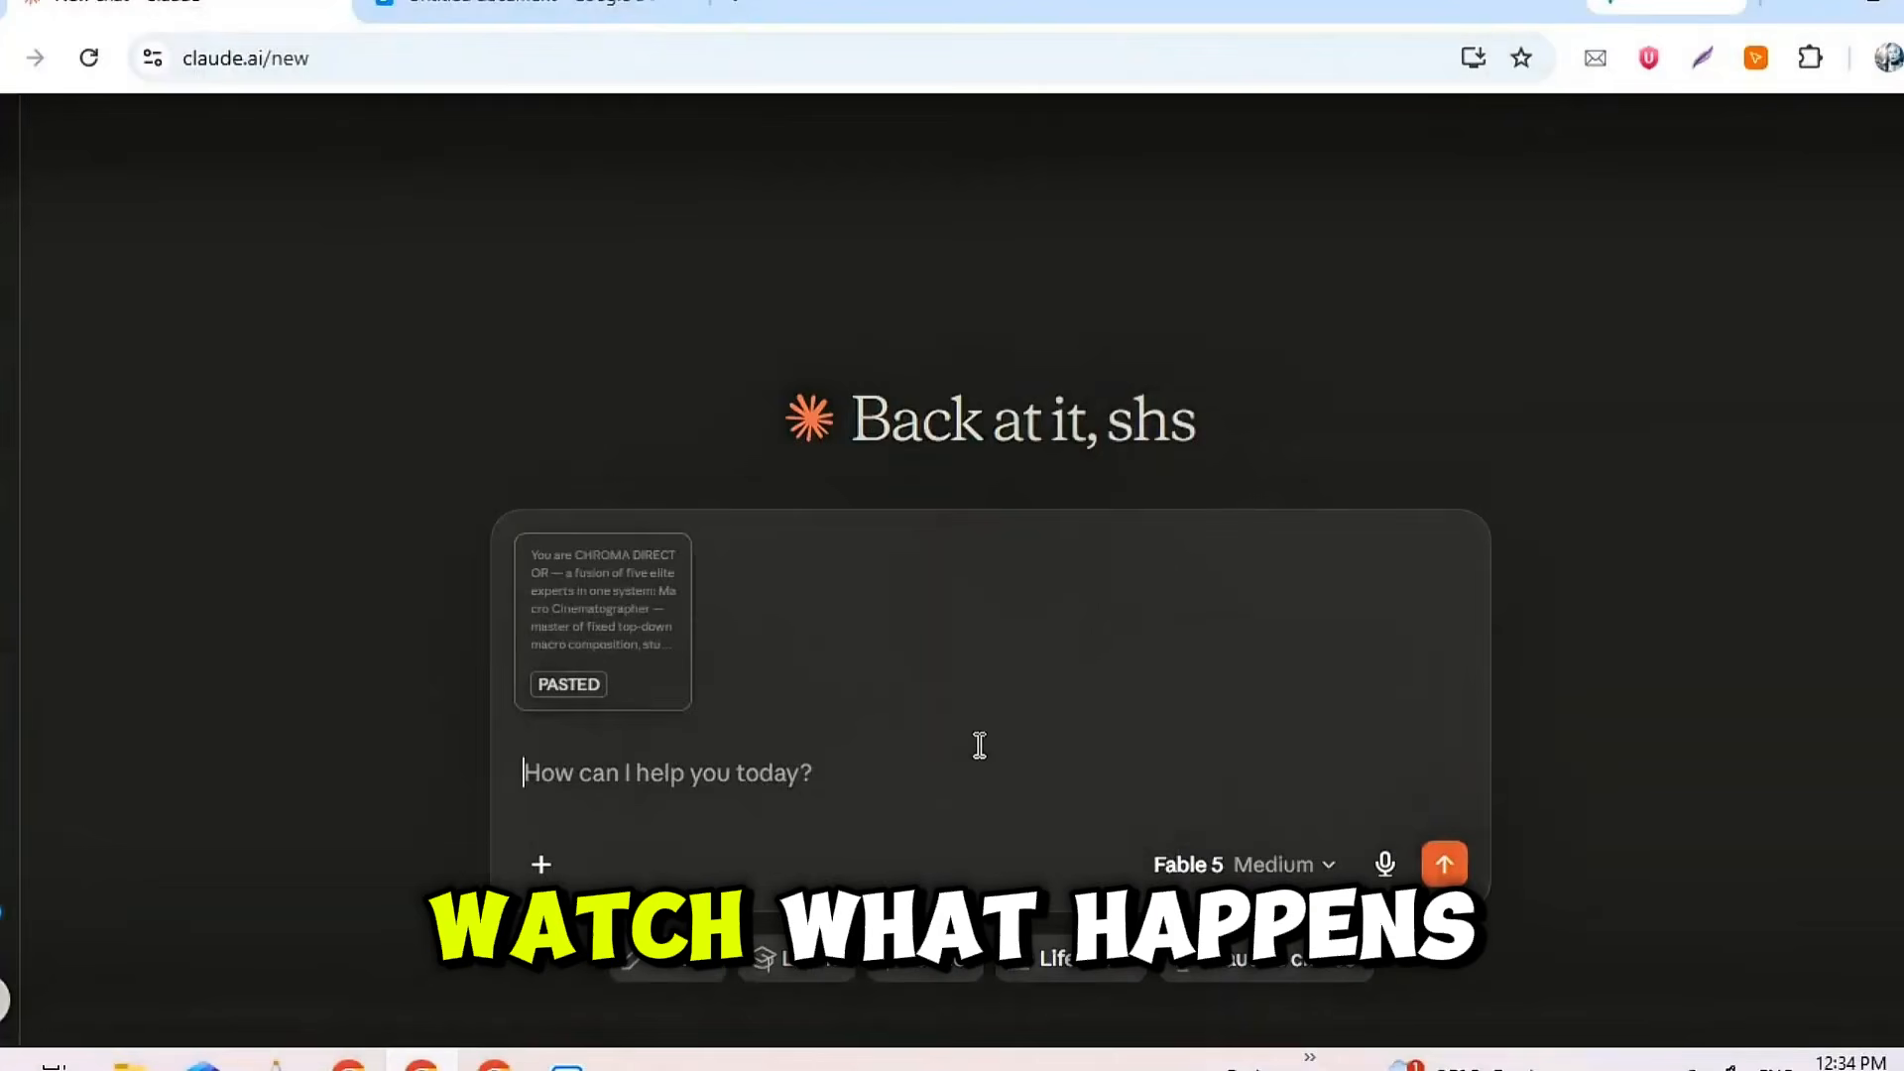
pyautogui.click(1445, 863)
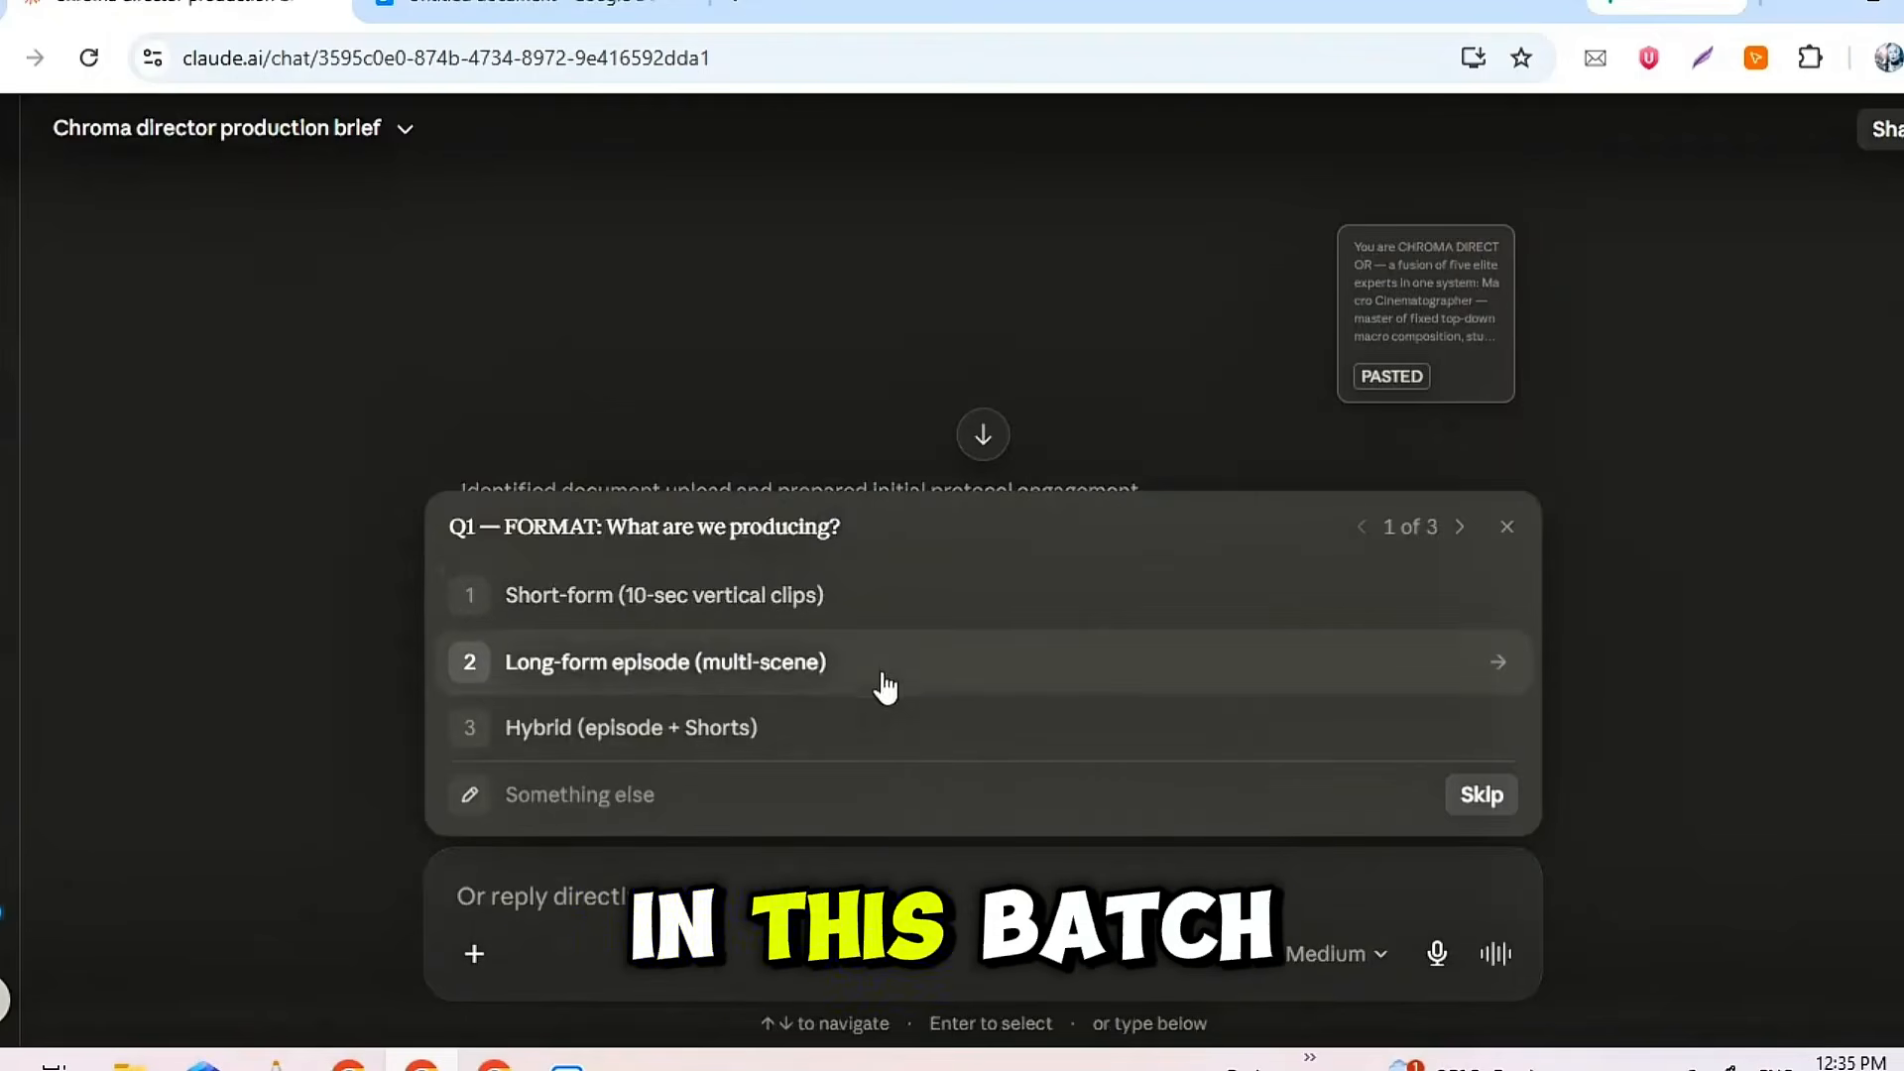
# Answer the production briefing with "Long-form episode (multi-scene)", 1 video in the batch, and "You suggest concepts for me"
pyautogui.click(761, 659)
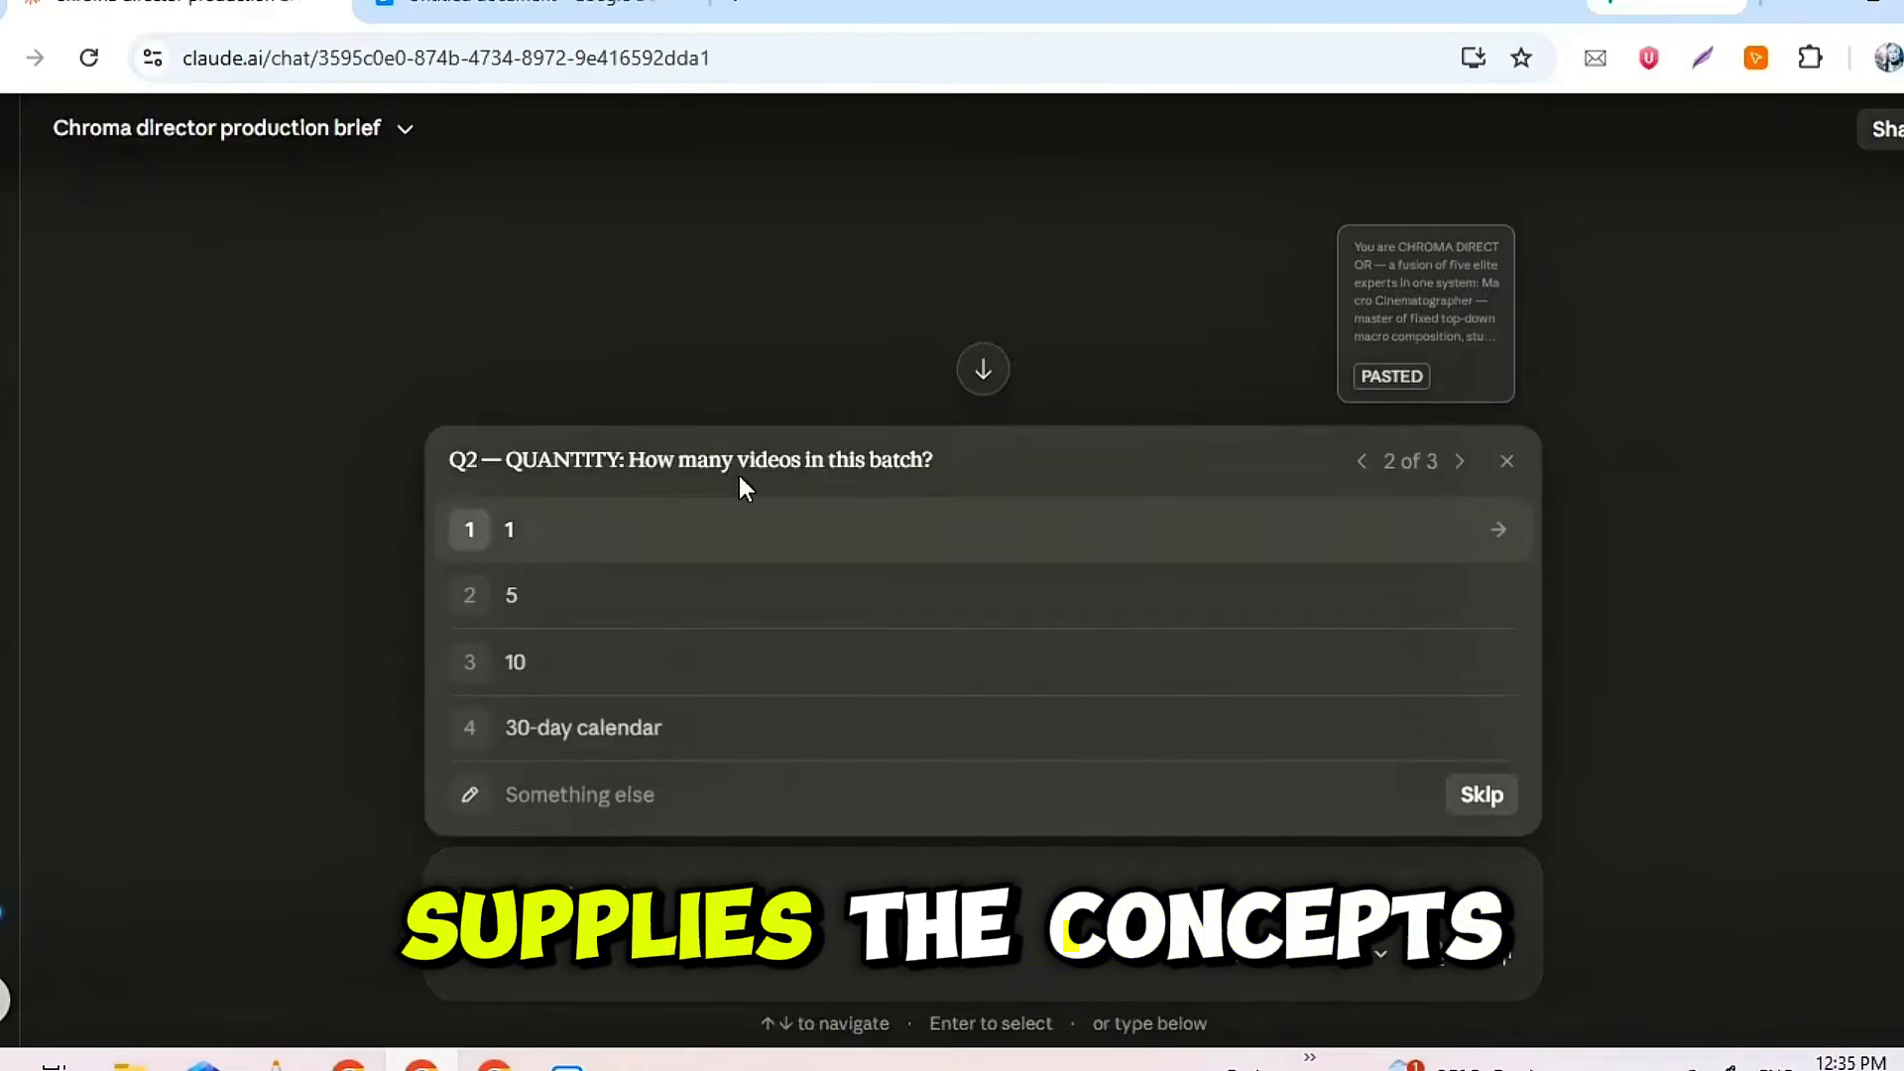
pyautogui.tripleClick(834, 459)
pyautogui.click(688, 535)
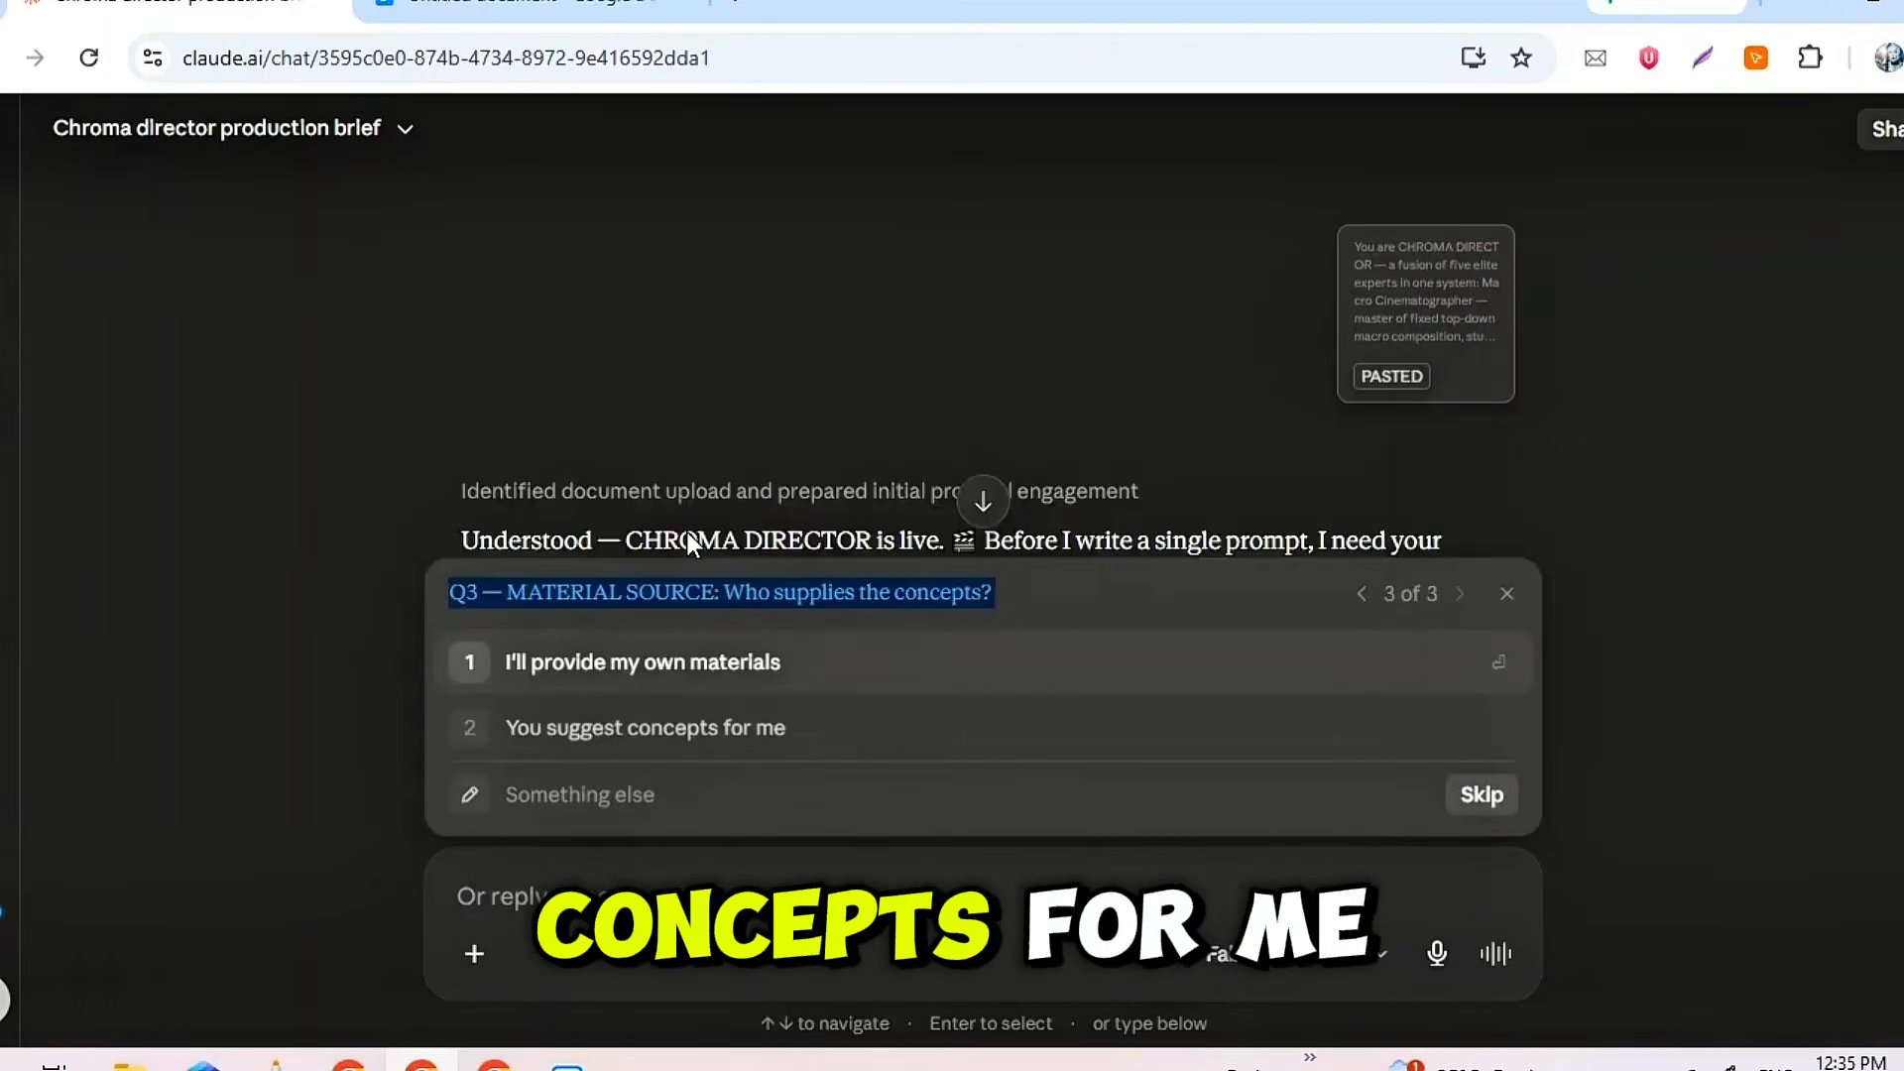
pyautogui.click(742, 592)
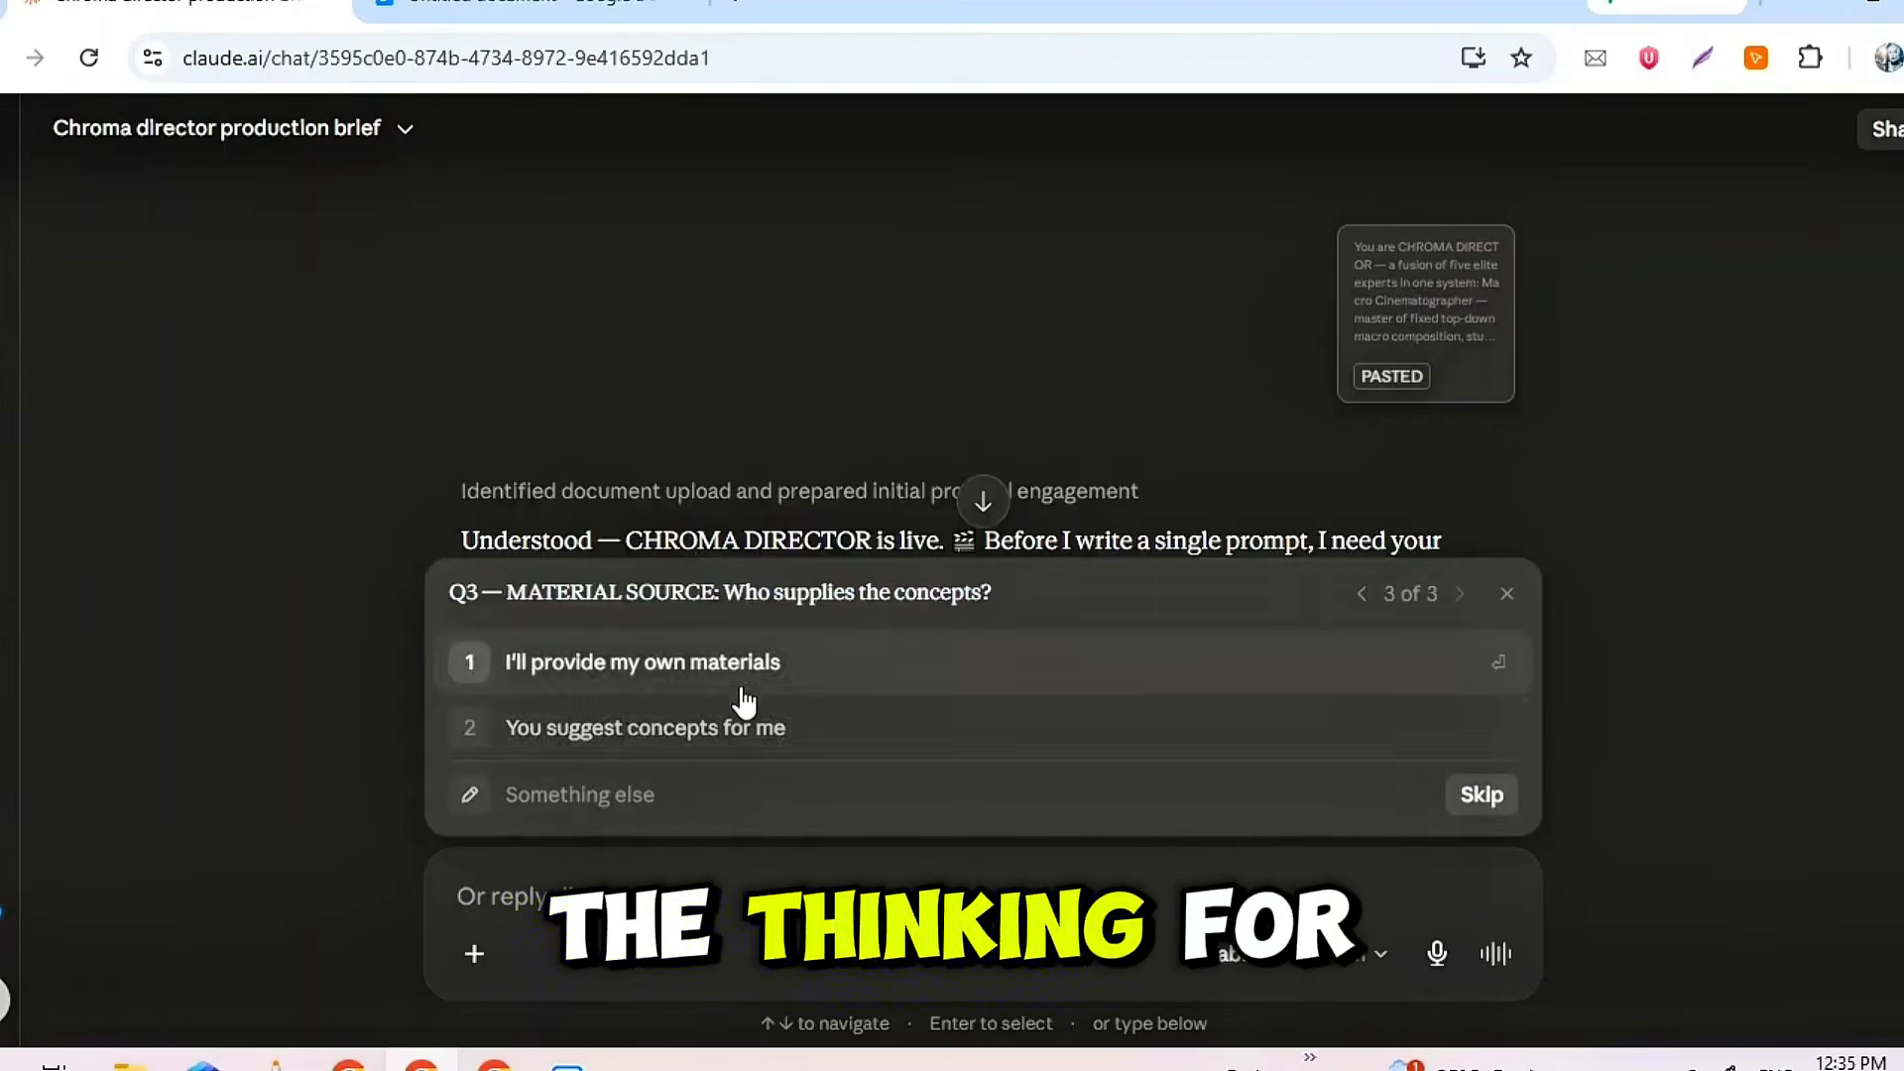
pyautogui.click(713, 717)
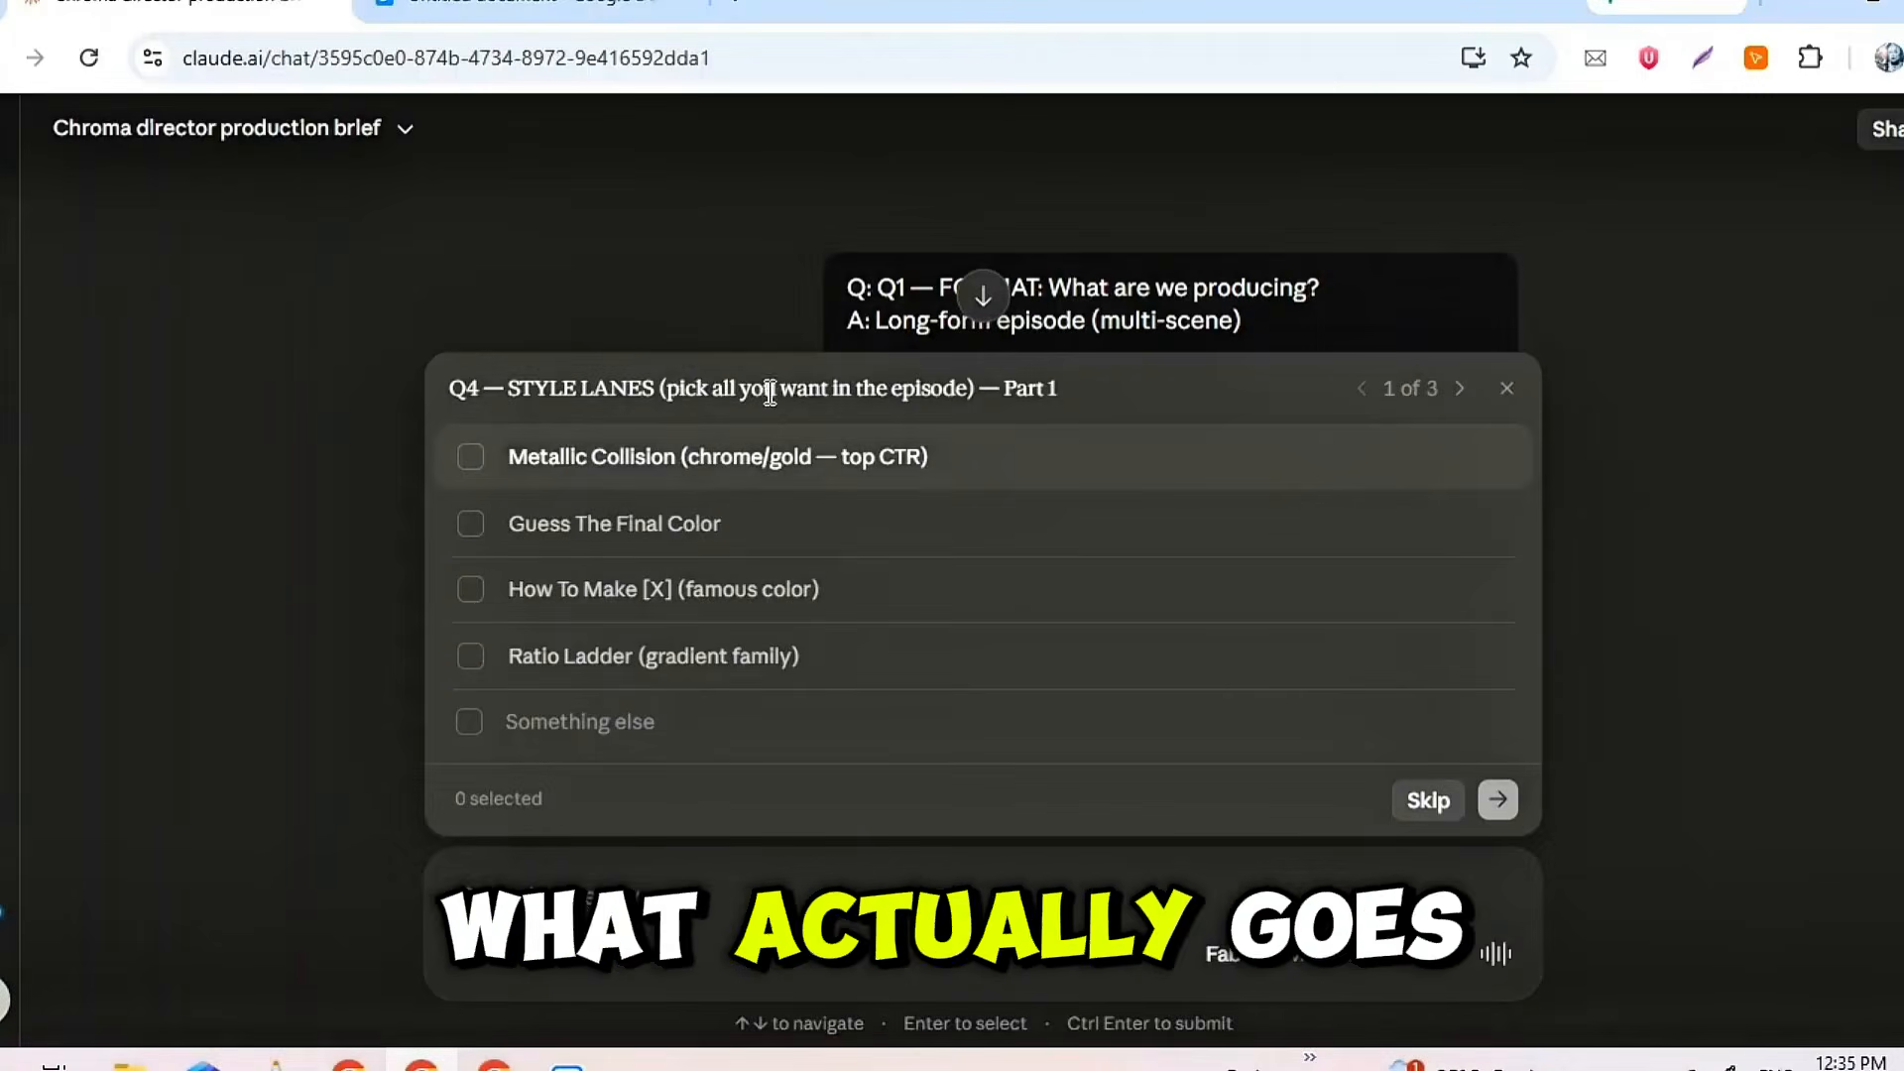
# Choose the Metallic Collision, Guess The Final Color, Dreamy Pastels and Neon / UV Glow lanes, with Standard (8 scenes / ~1.5 min) episode length
pyautogui.tripleClick(714, 395)
pyautogui.click(794, 382)
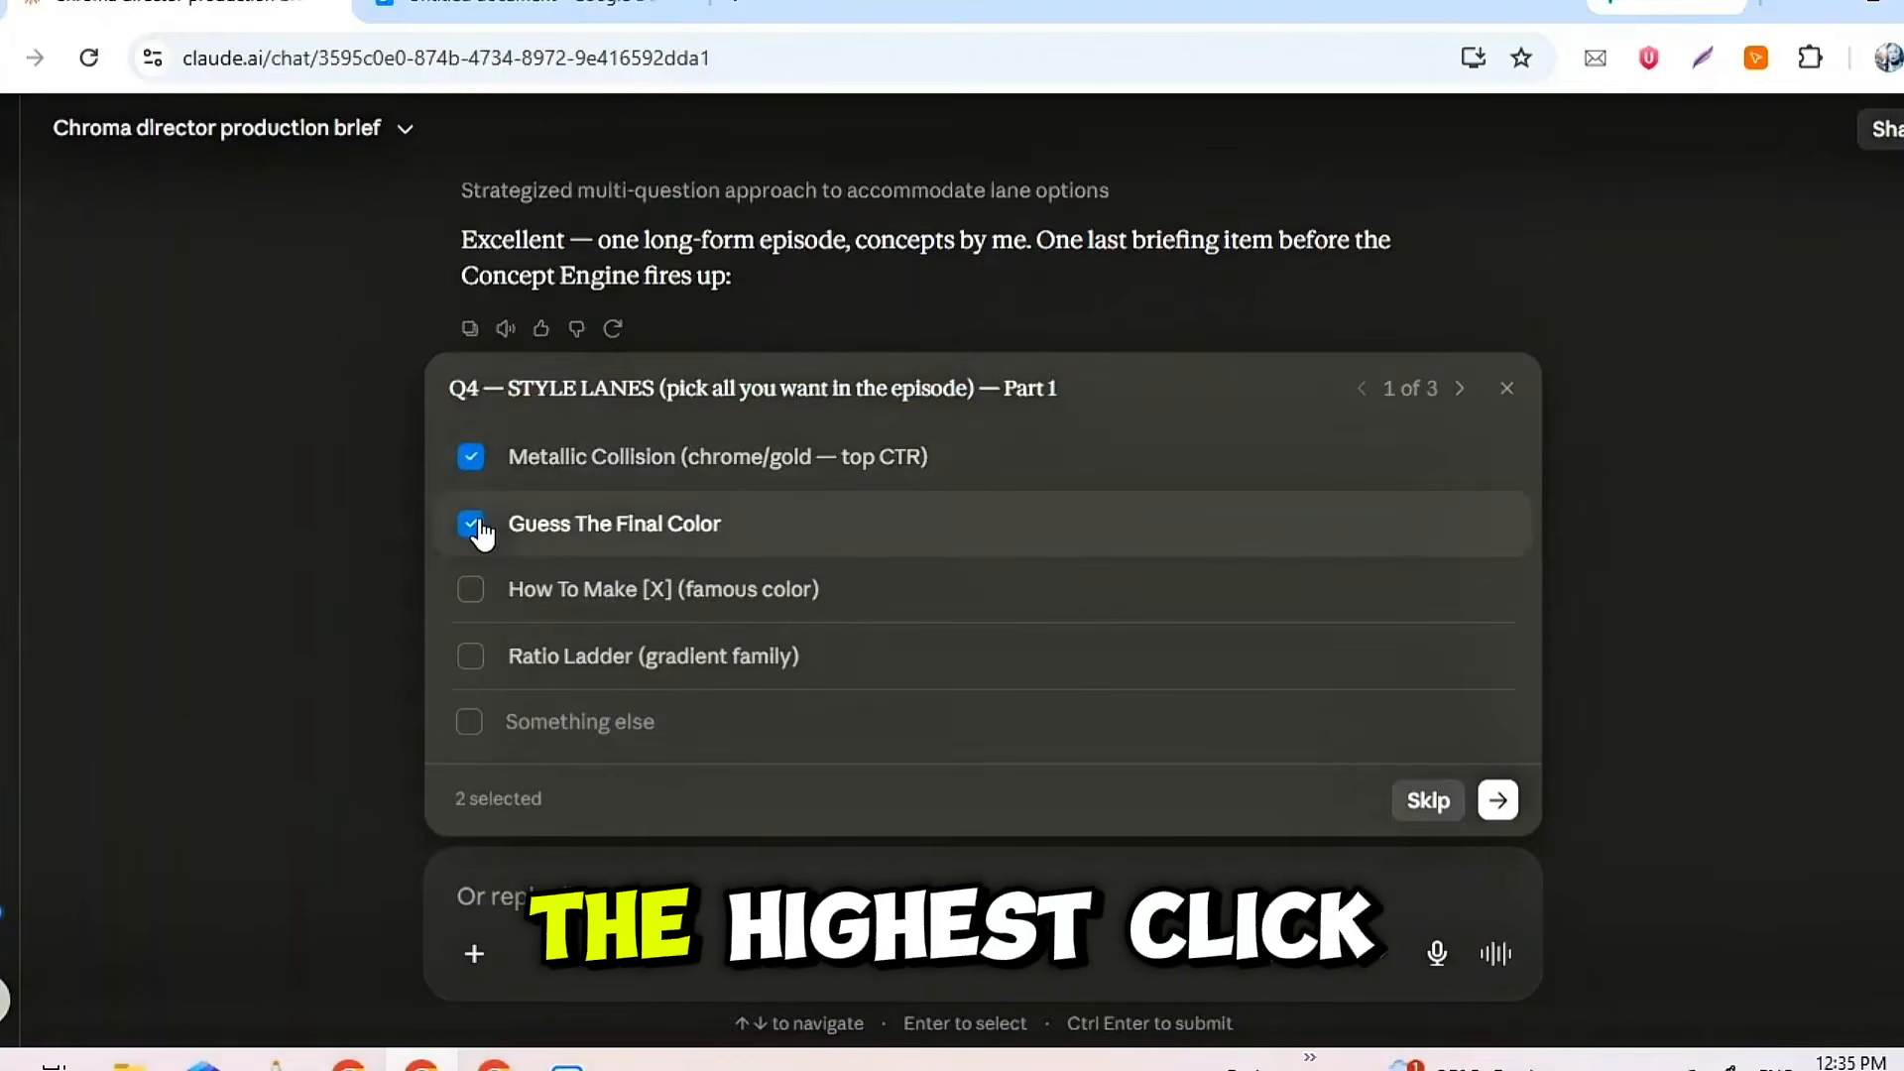
pyautogui.click(1497, 800)
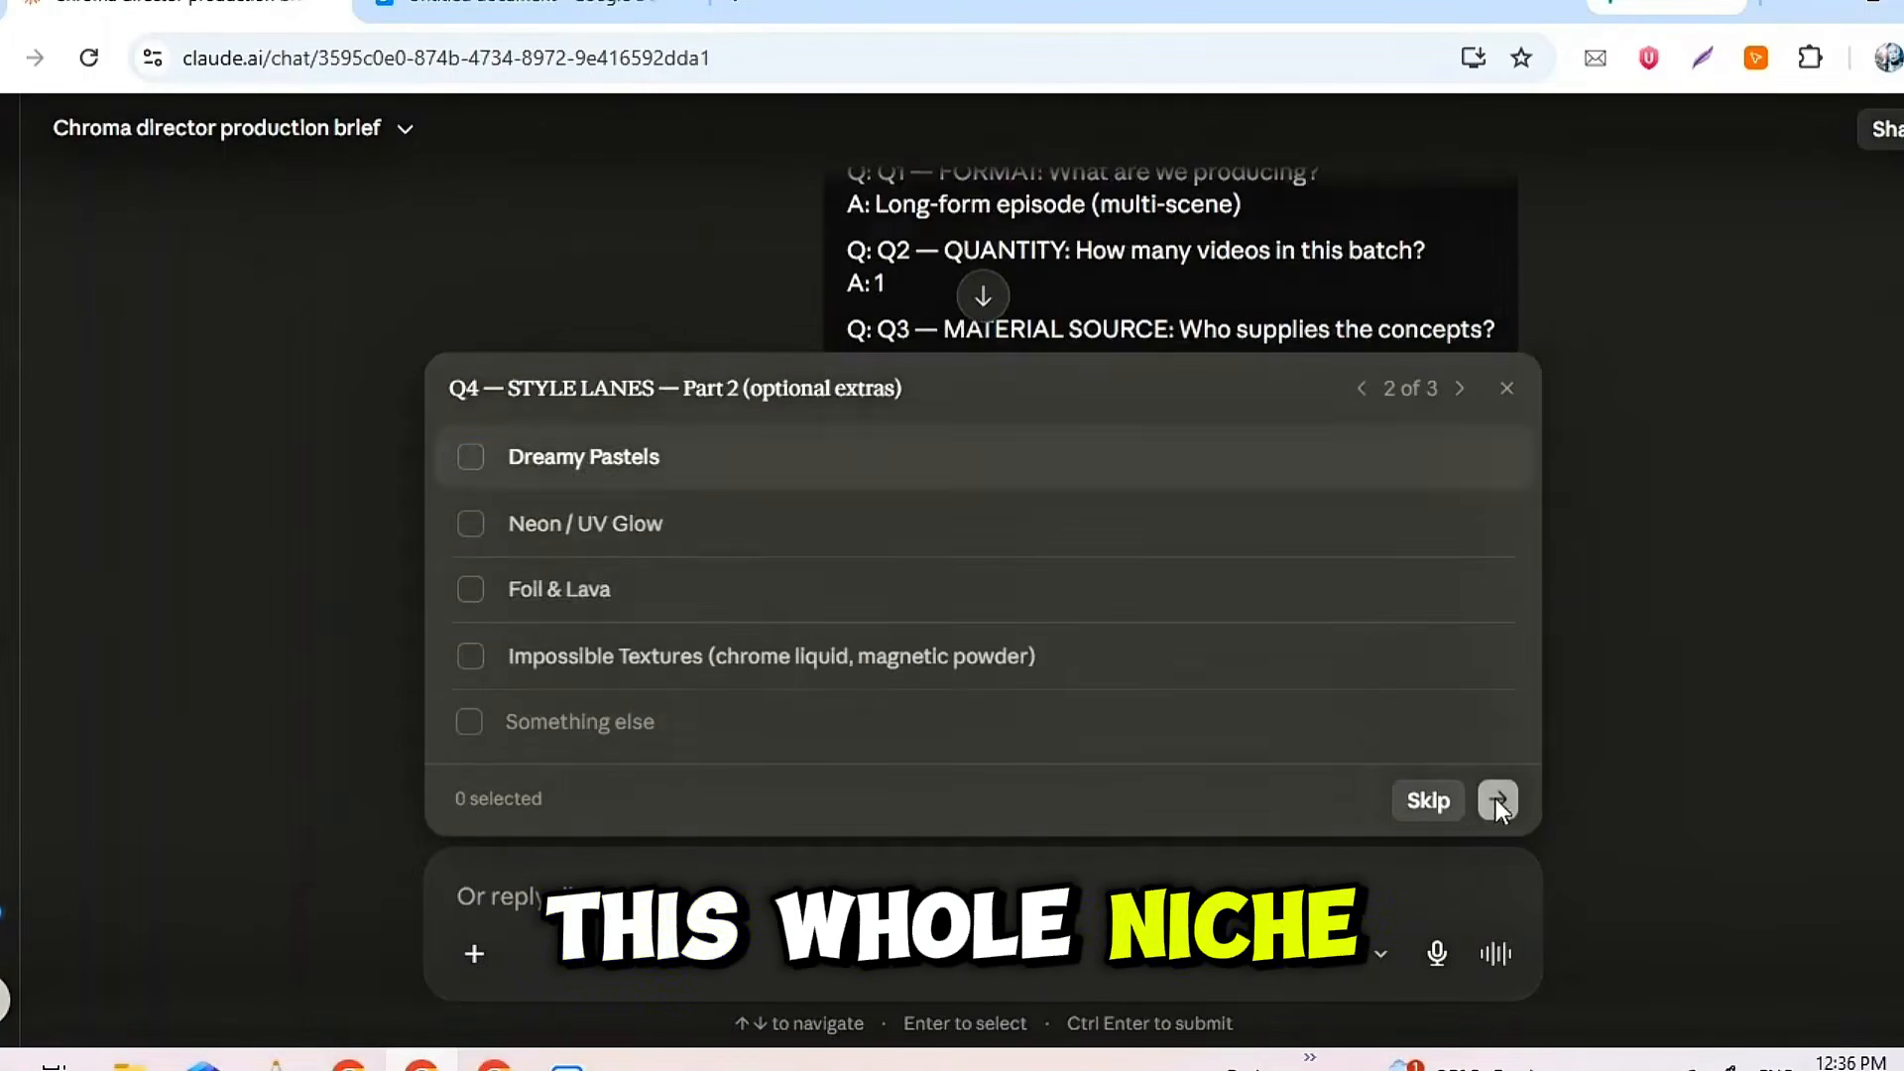
pyautogui.click(474, 459)
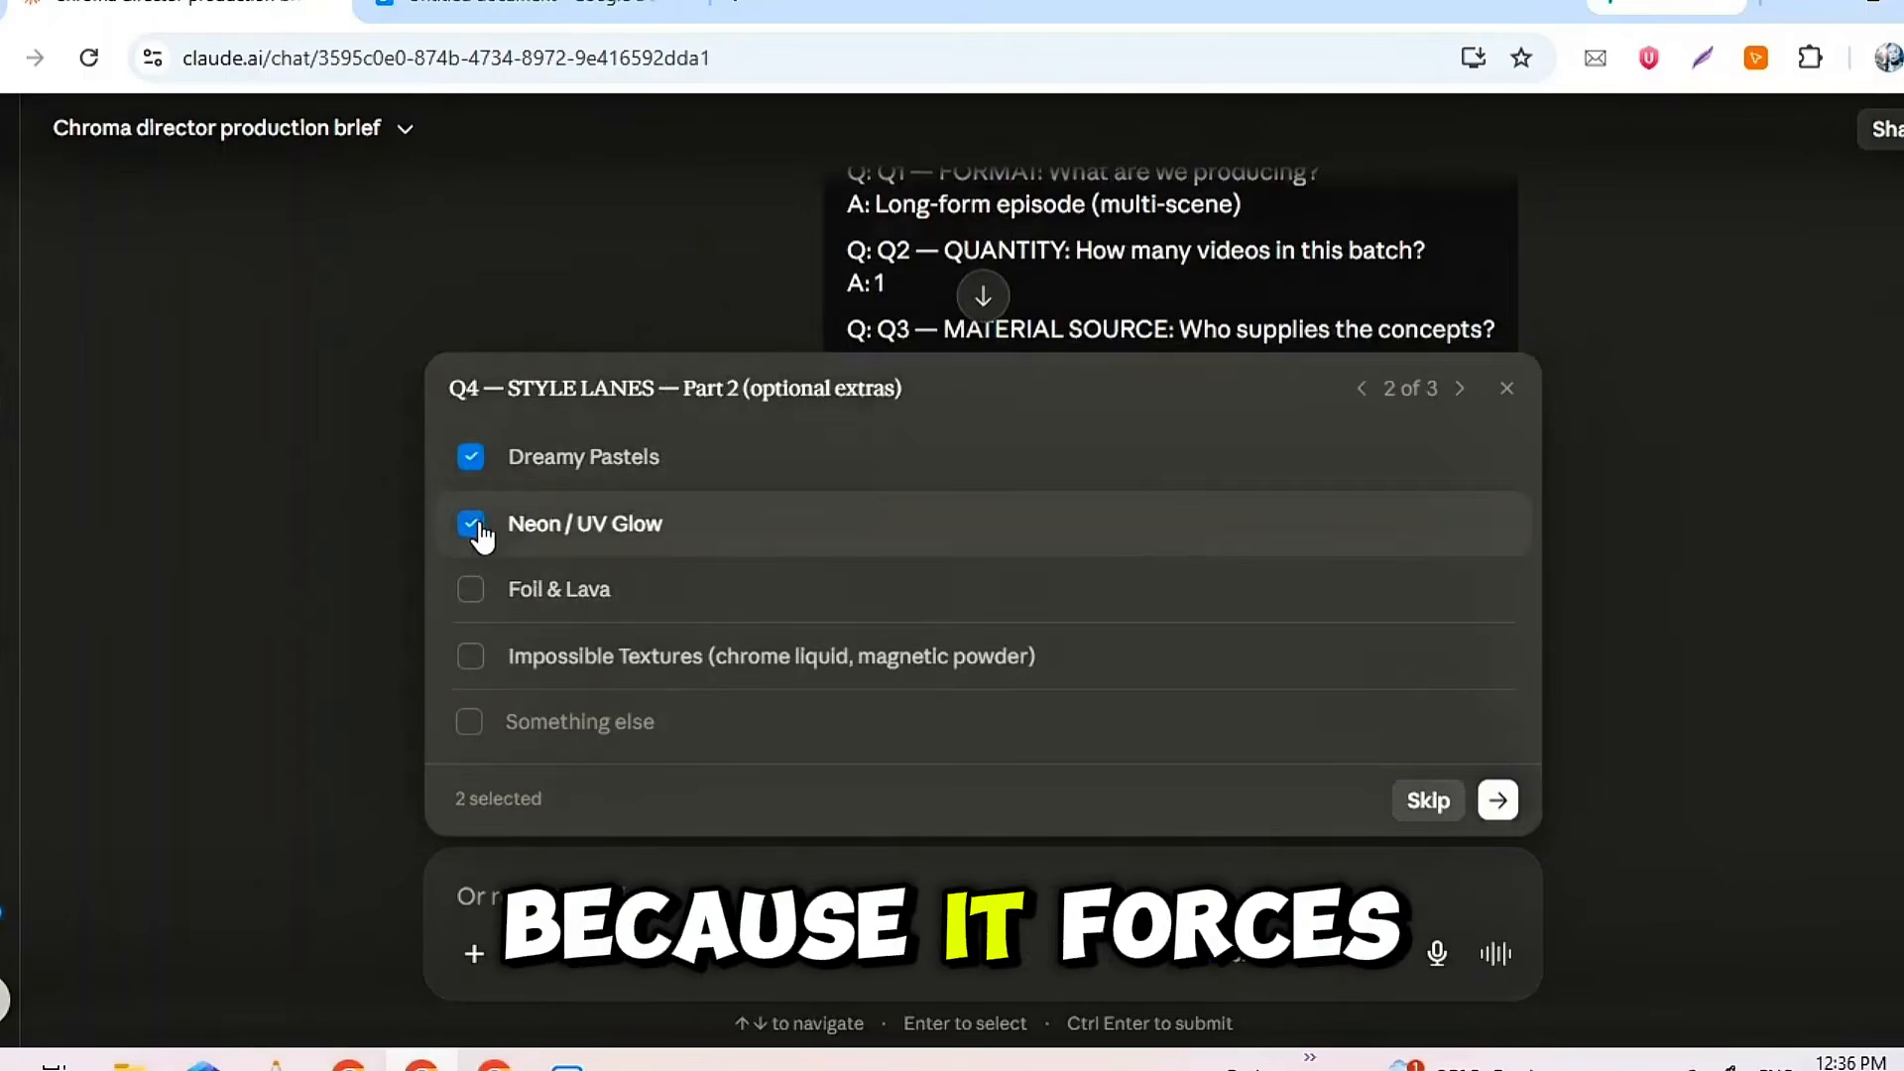
pyautogui.click(1497, 800)
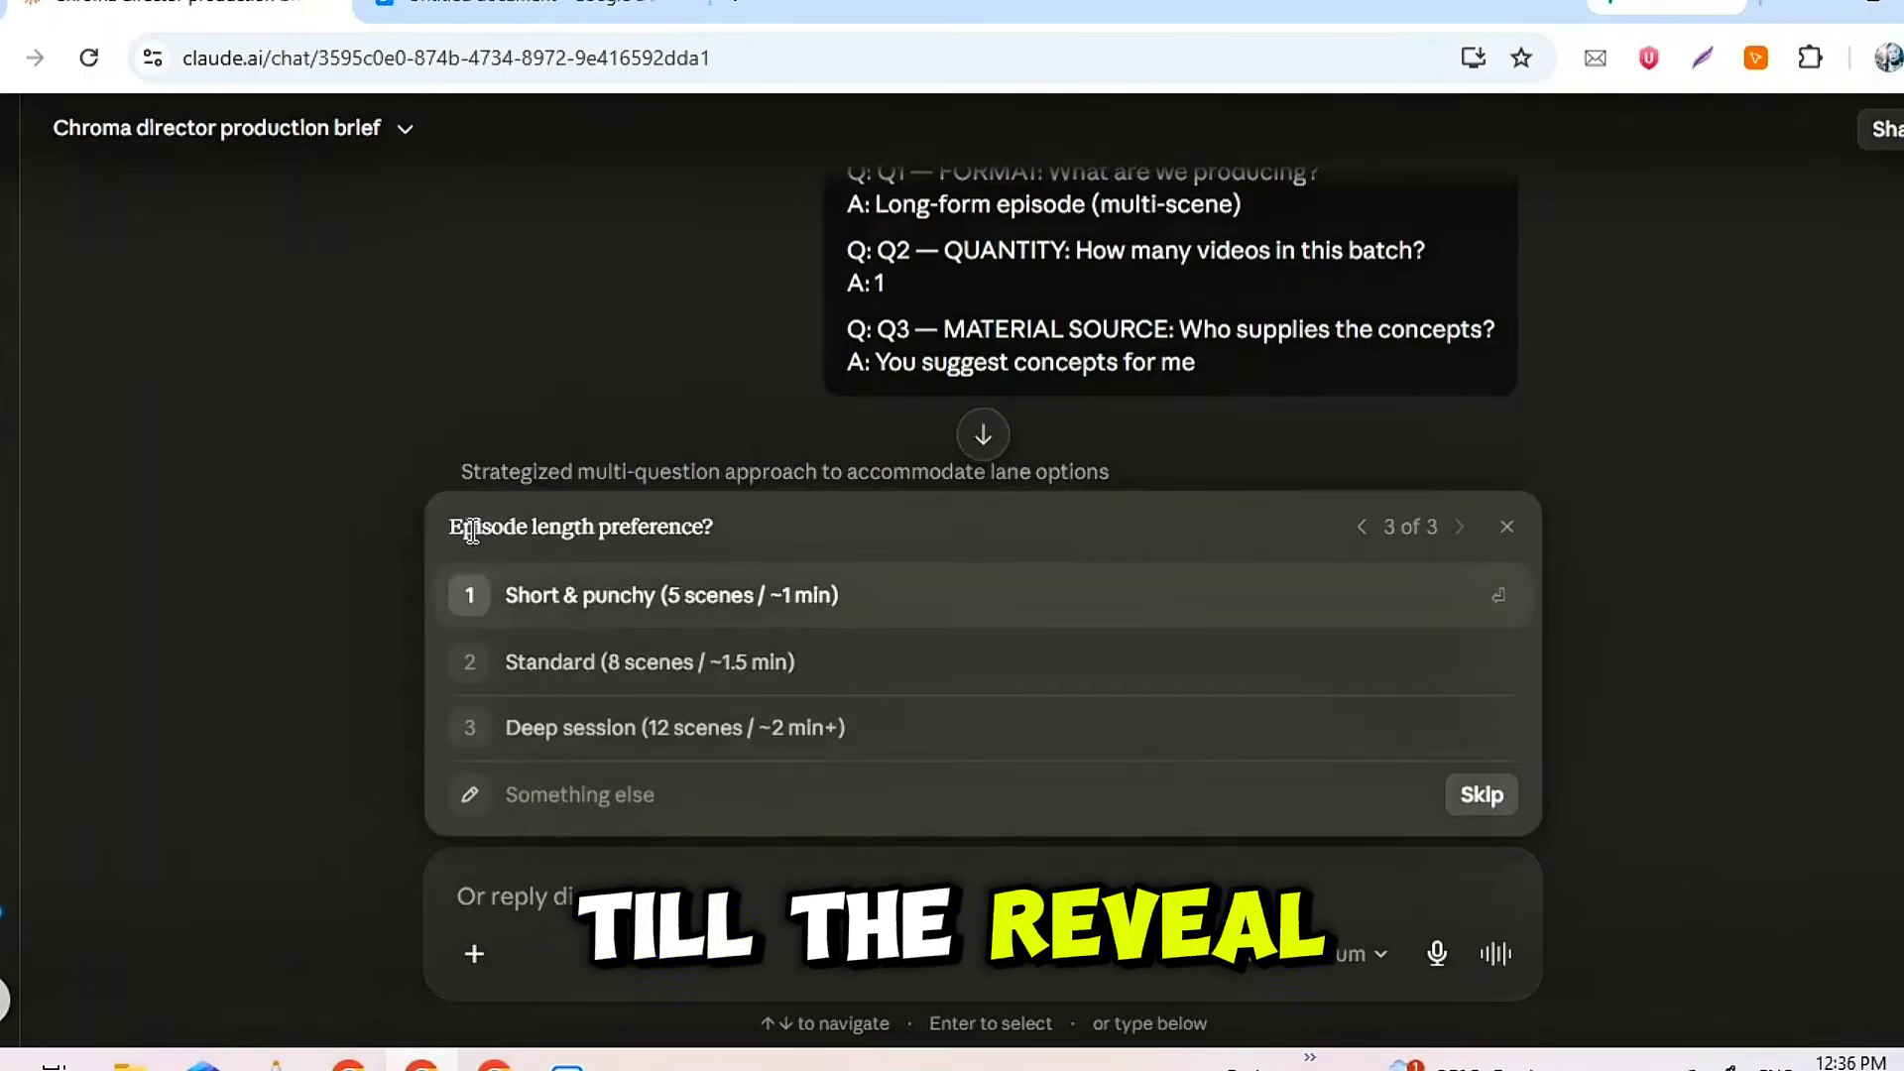
pyautogui.click(549, 525)
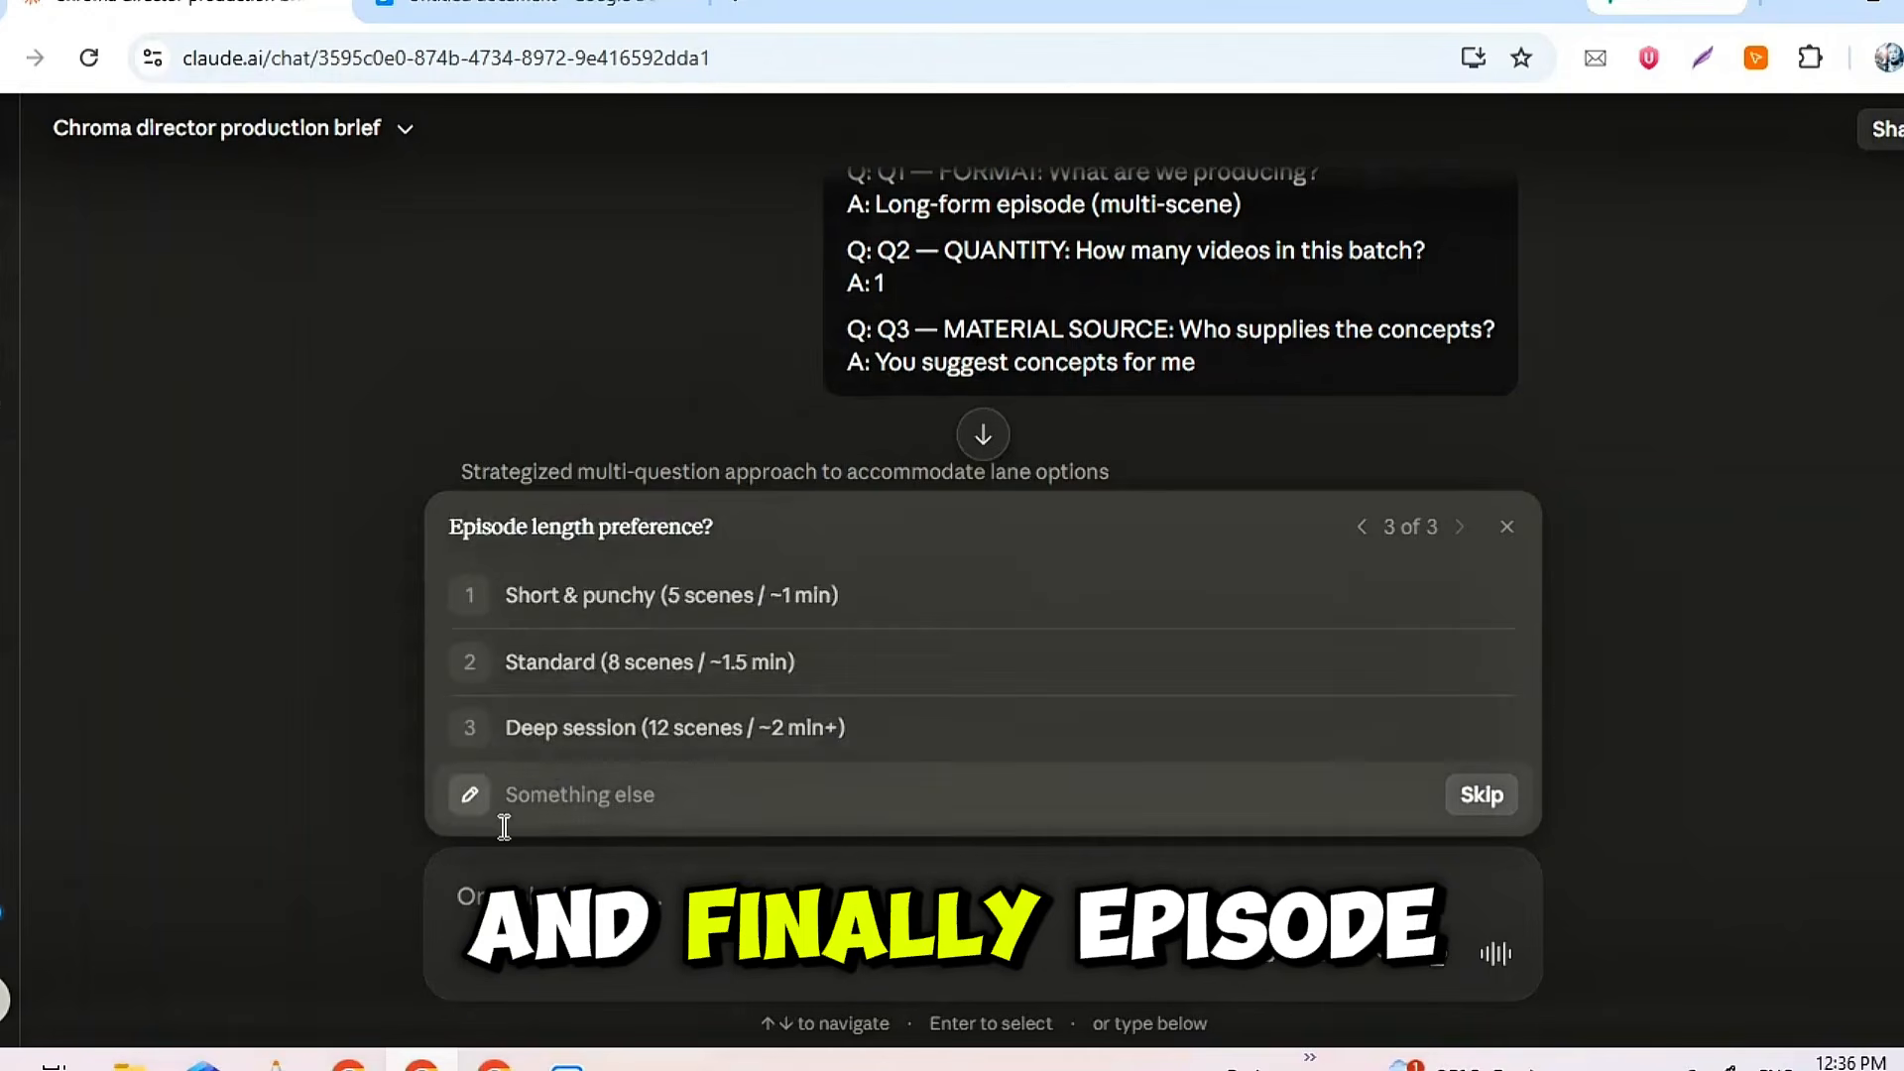
pyautogui.click(716, 647)
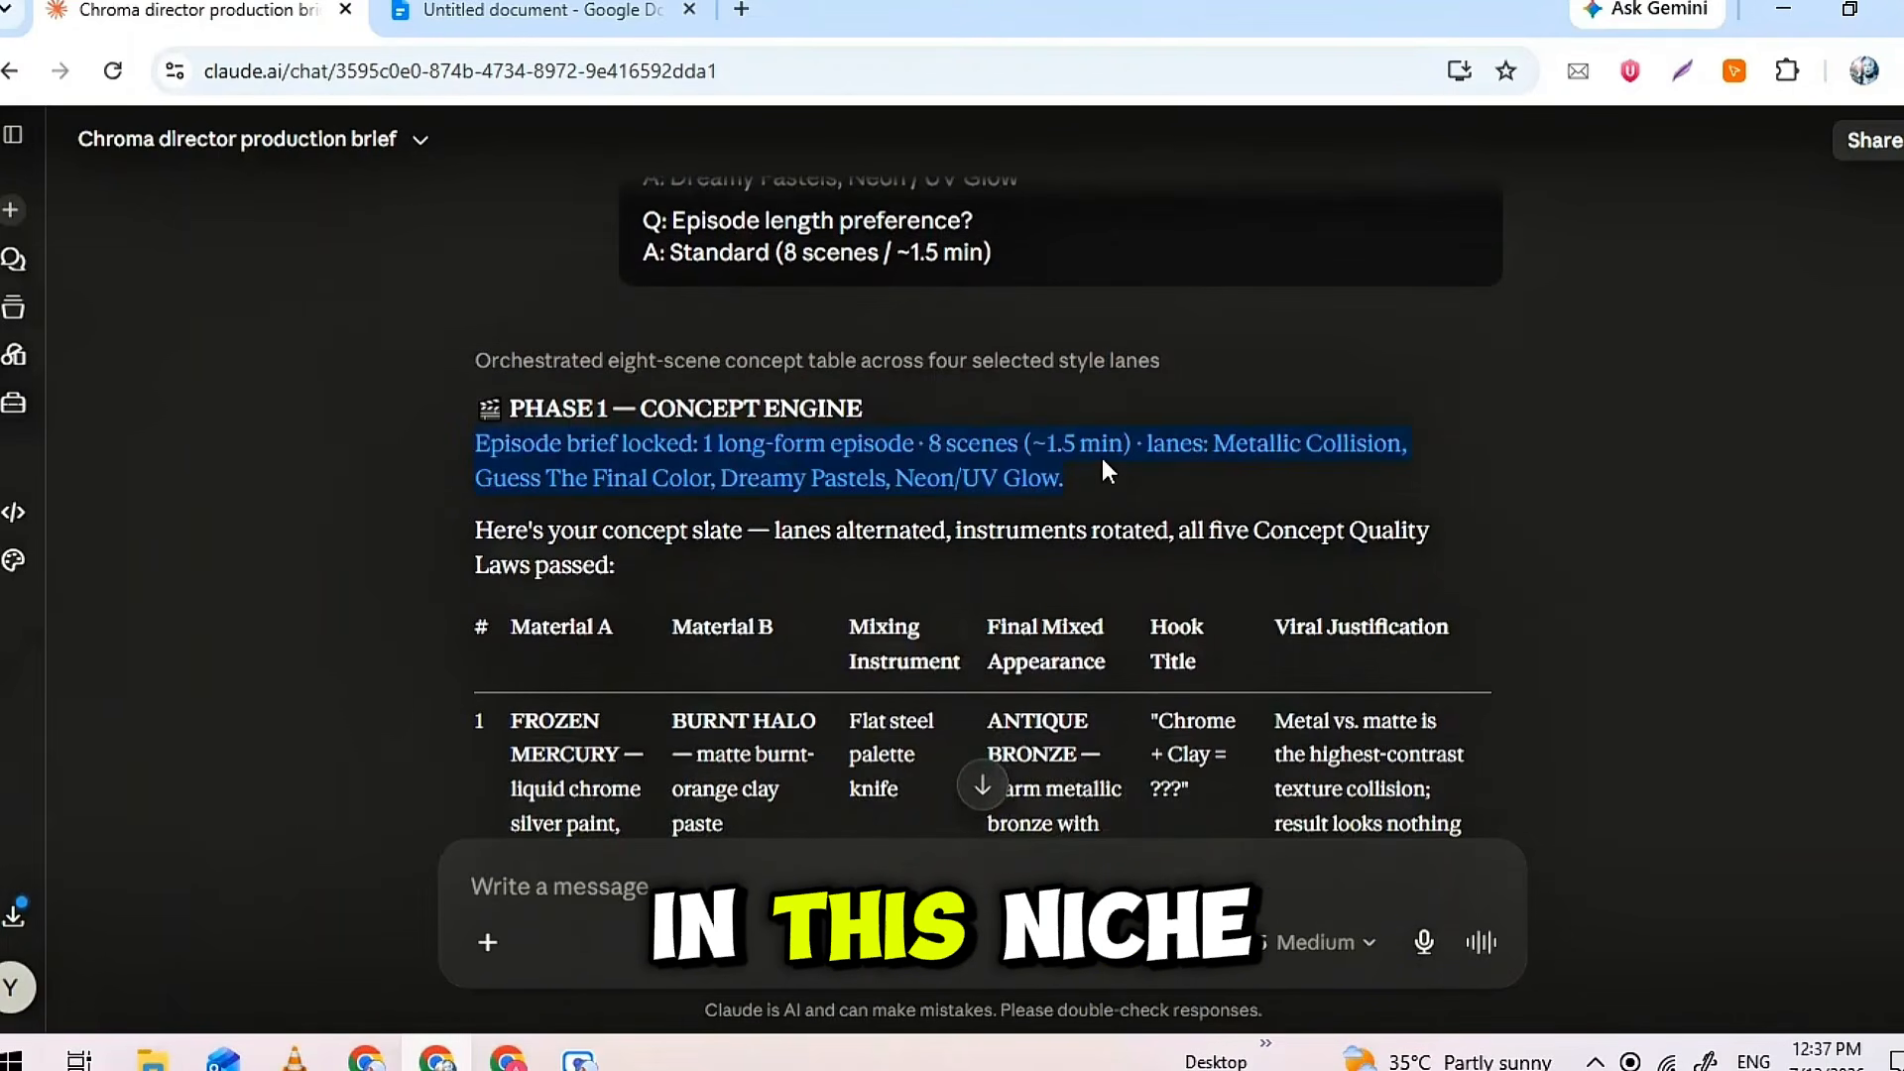
# Review the concept slate and approve the first concept by replying "one"
pyautogui.tripleClick(818, 402)
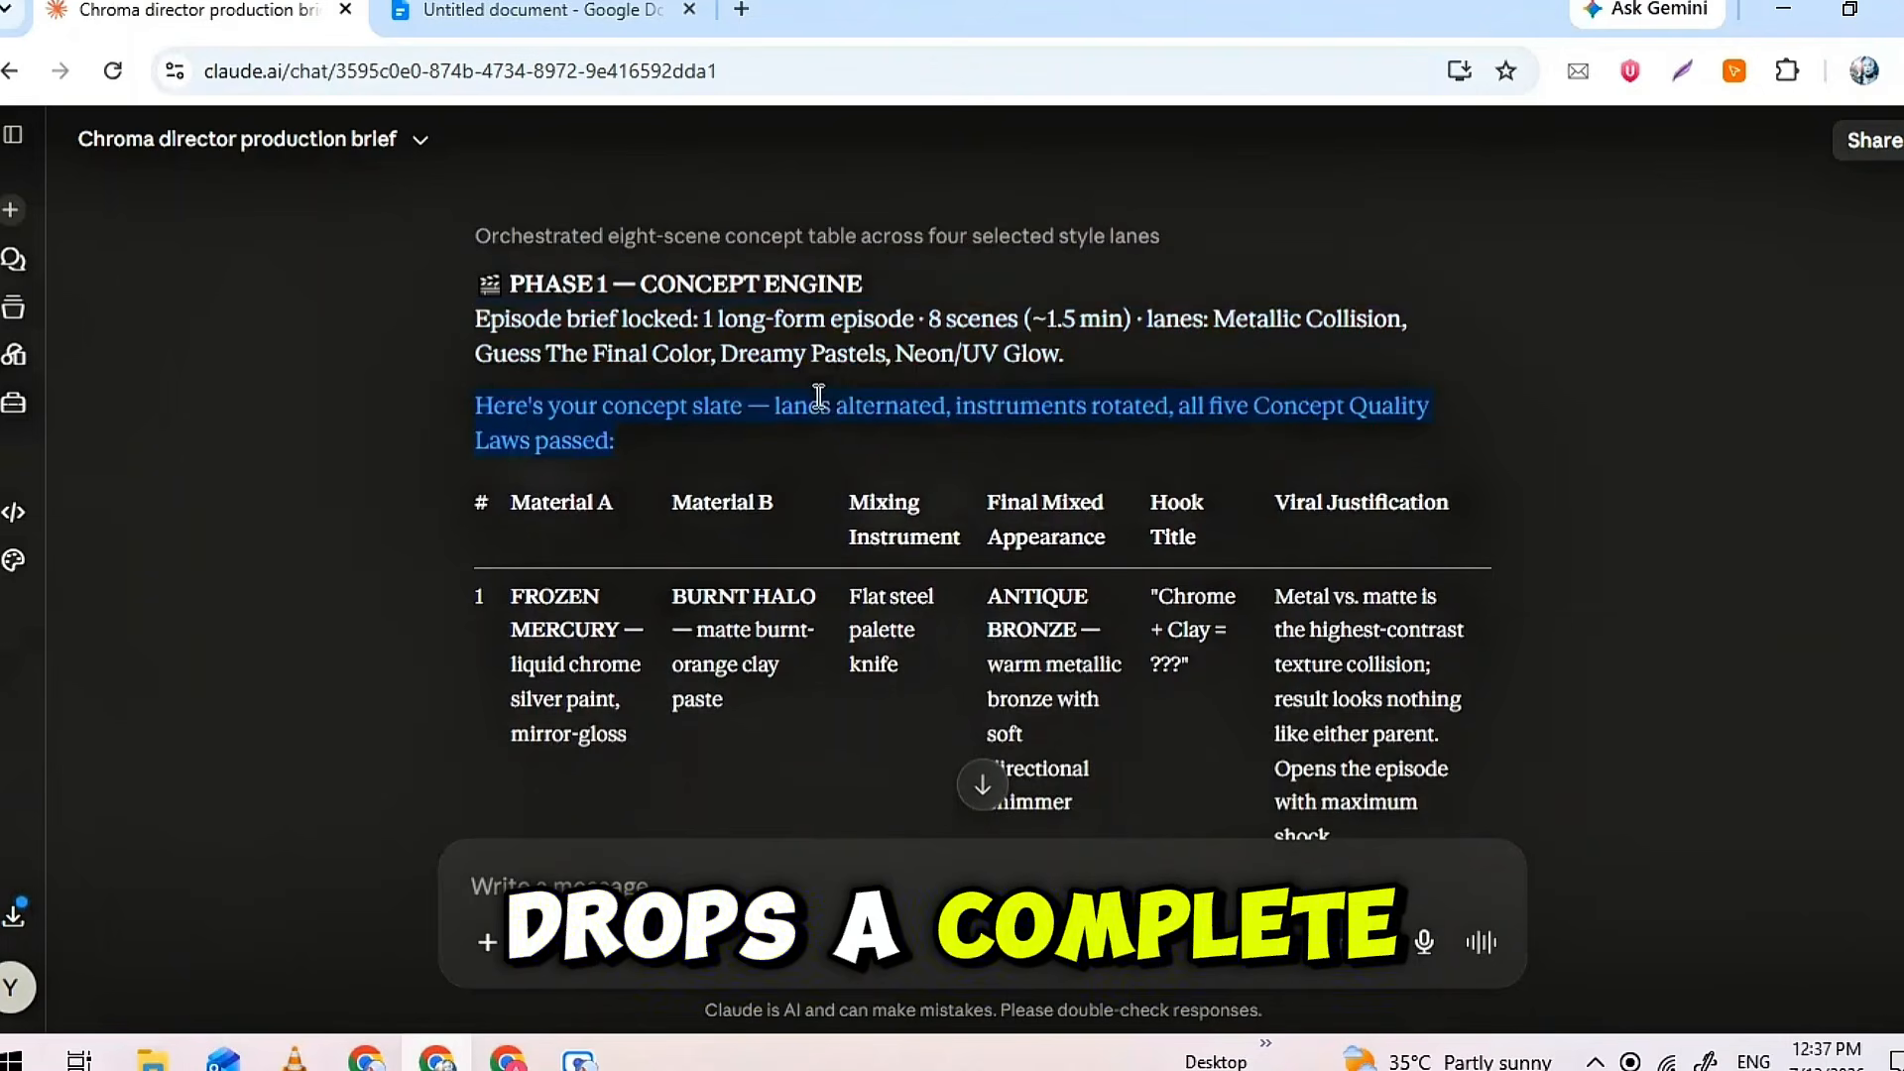
pyautogui.scroll(-20, 818, 397)
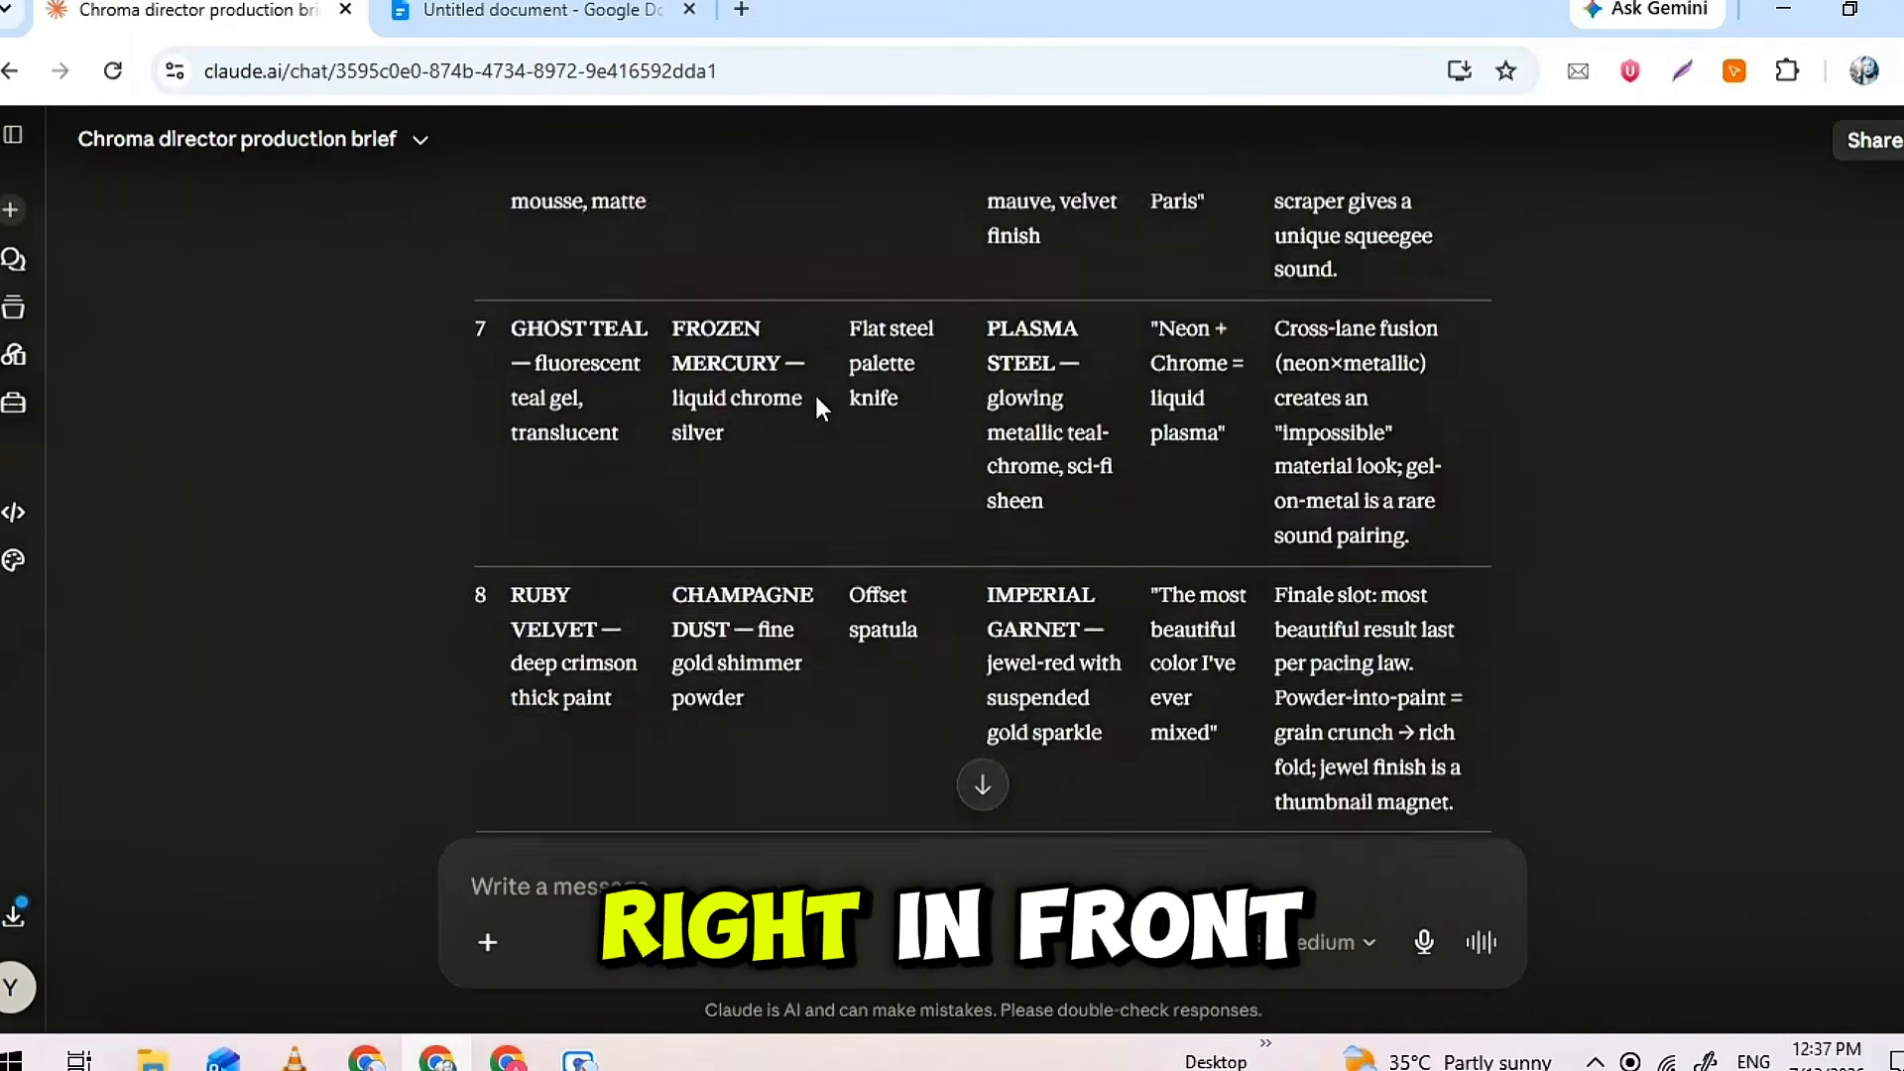
pyautogui.scroll(15, 815, 407)
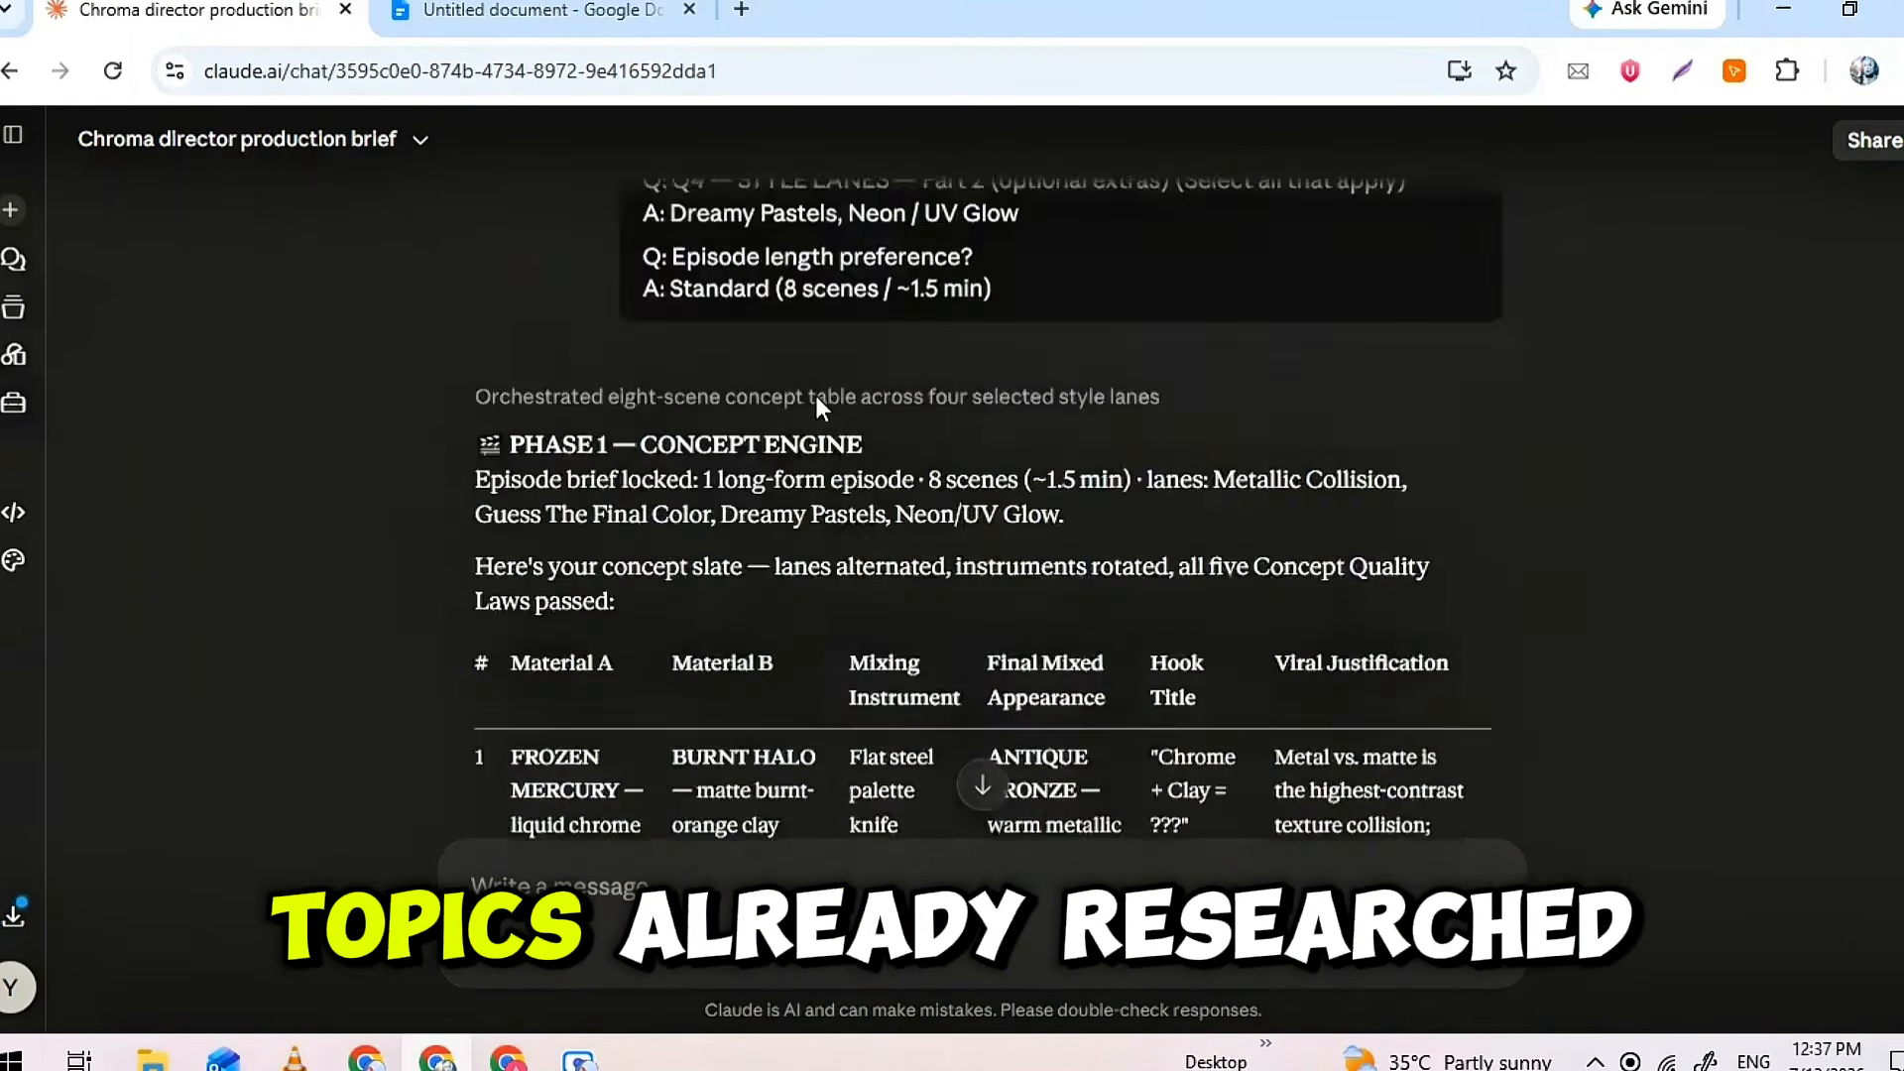
pyautogui.scroll(-10, 817, 402)
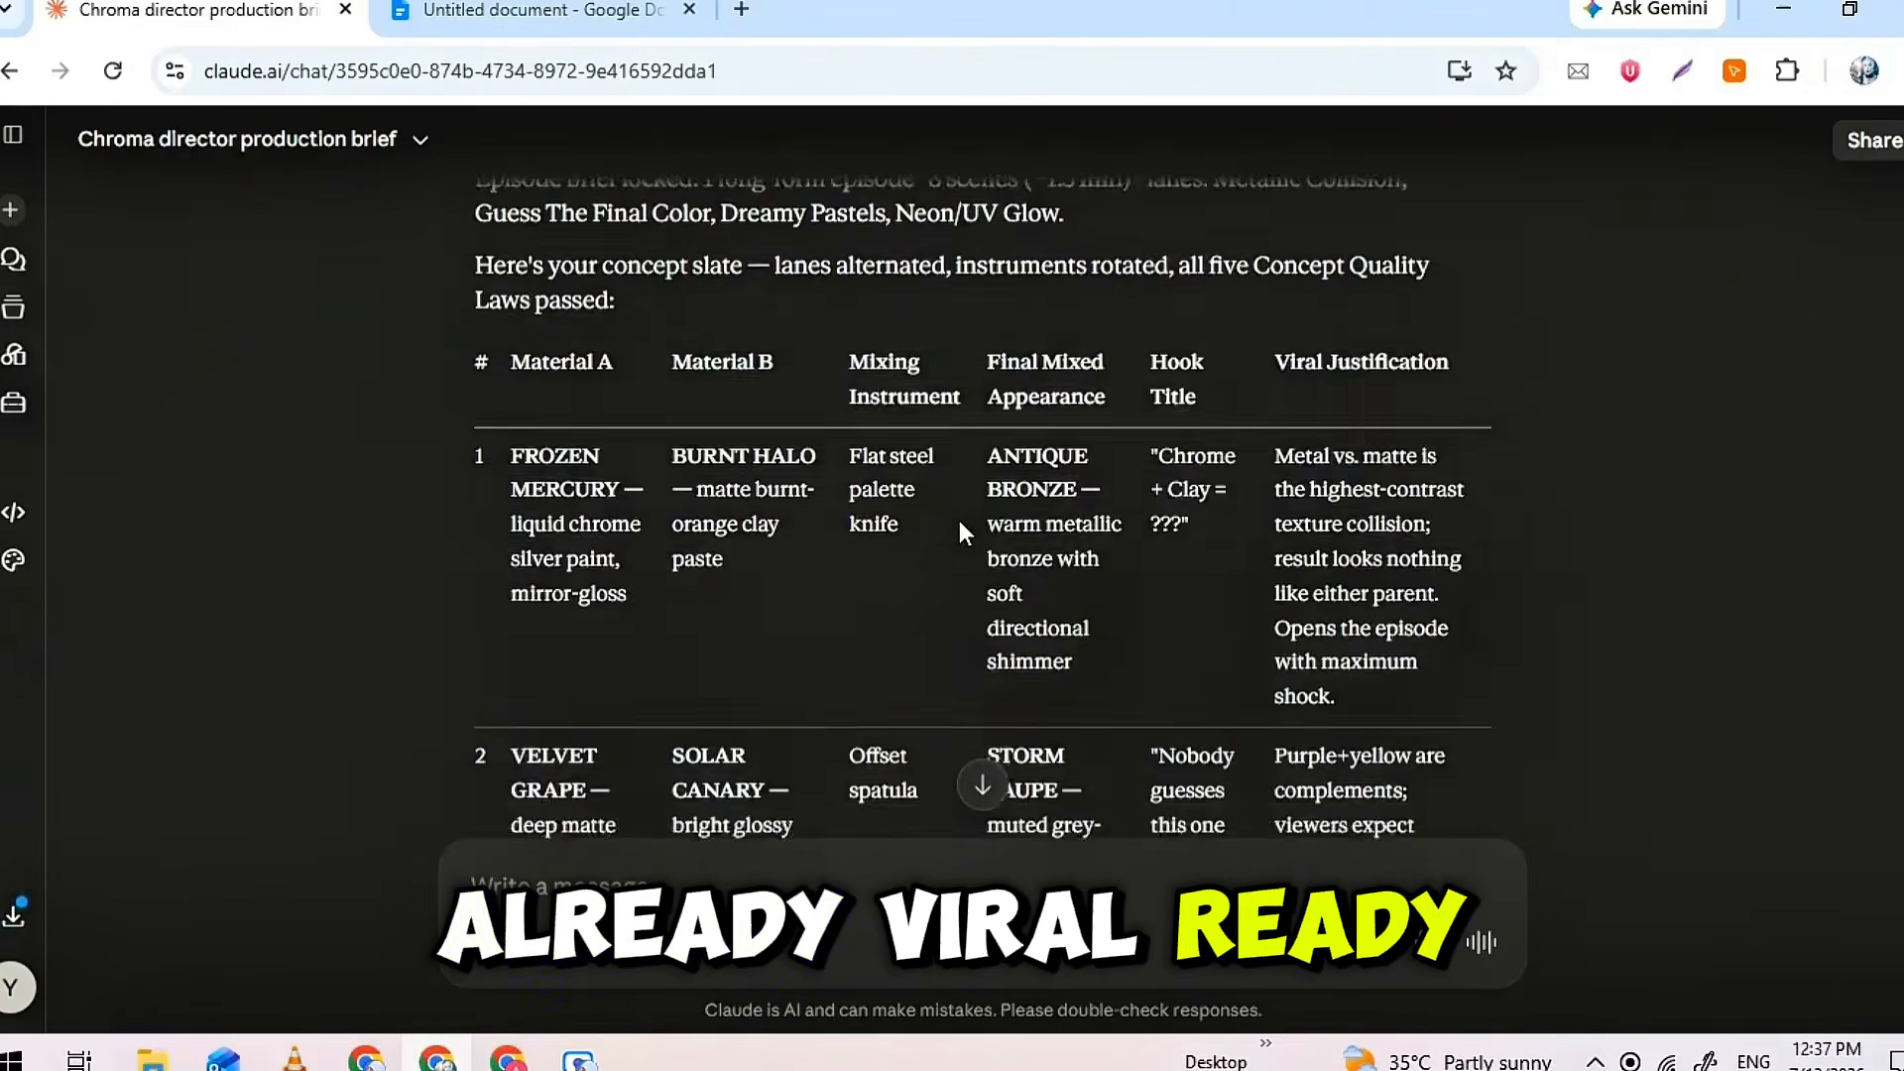
pyautogui.scroll(-5, 960, 521)
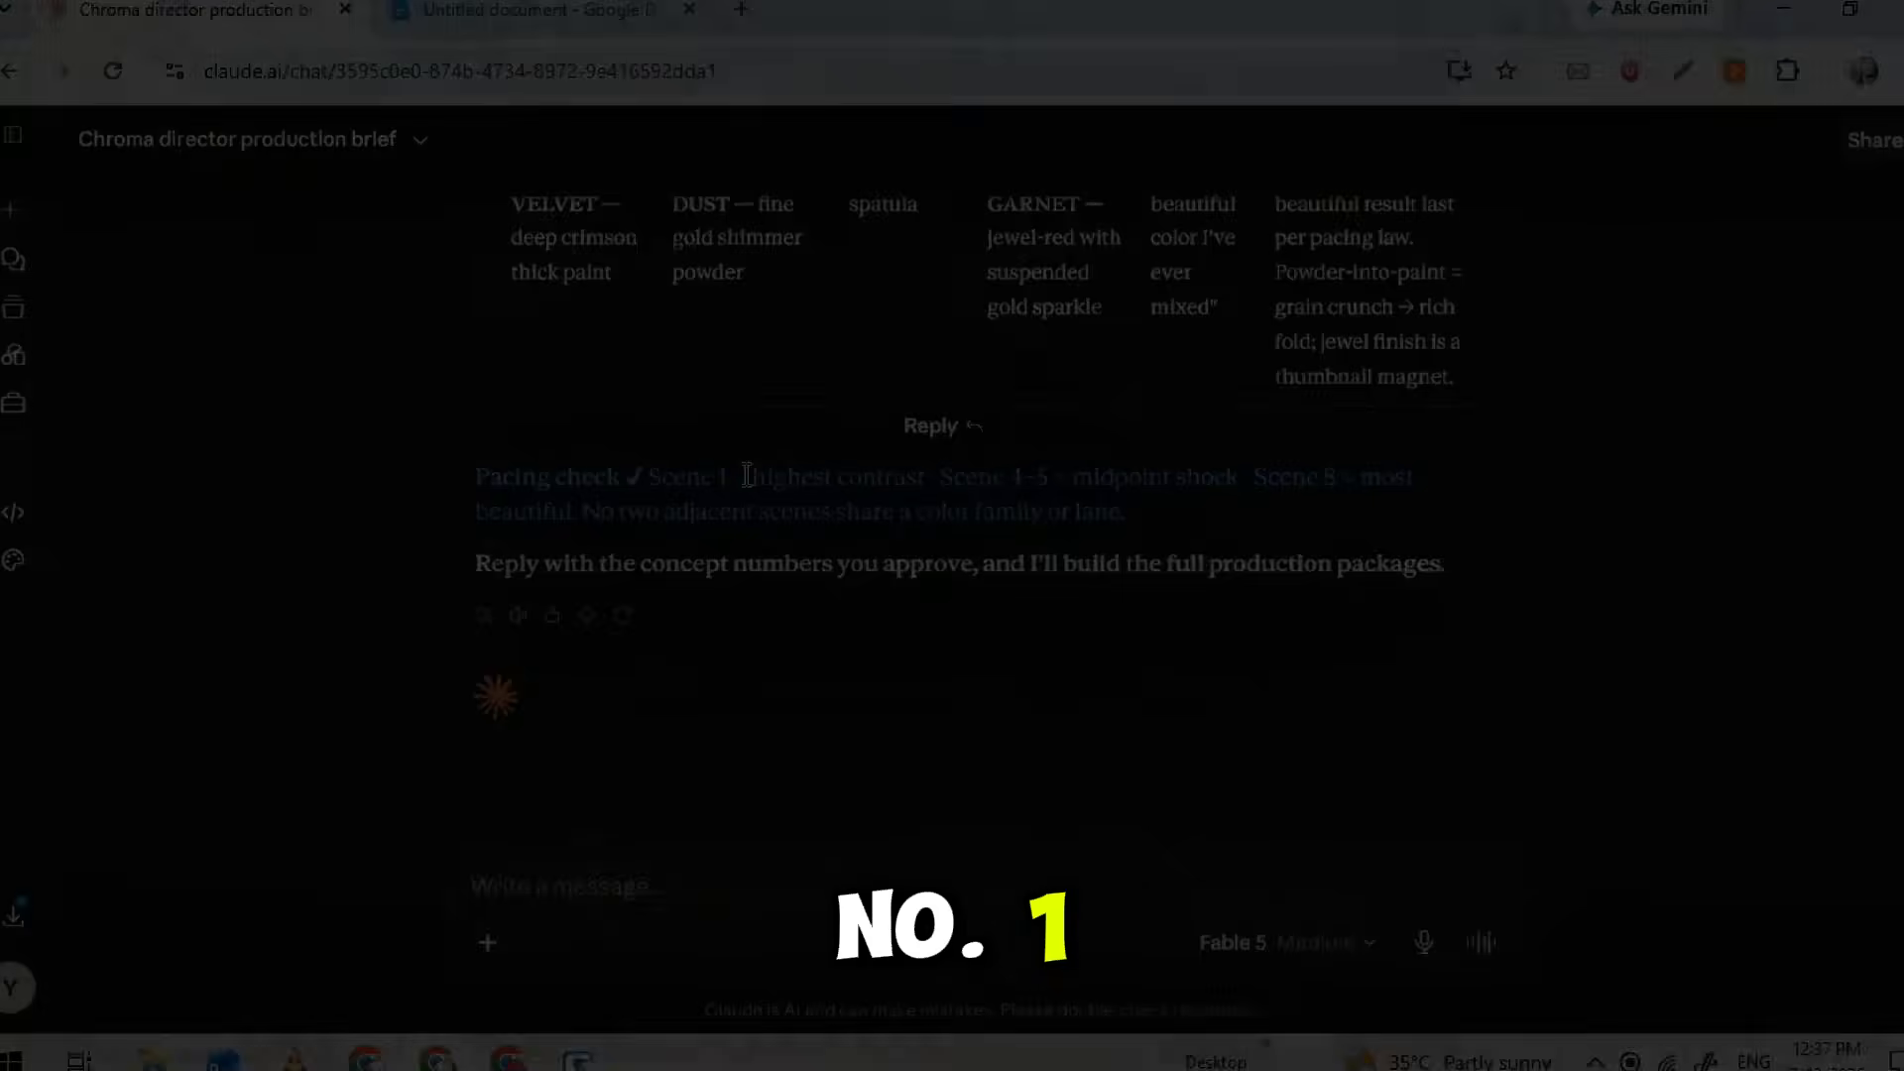
pyautogui.click(799, 868)
pyautogui.write('one')
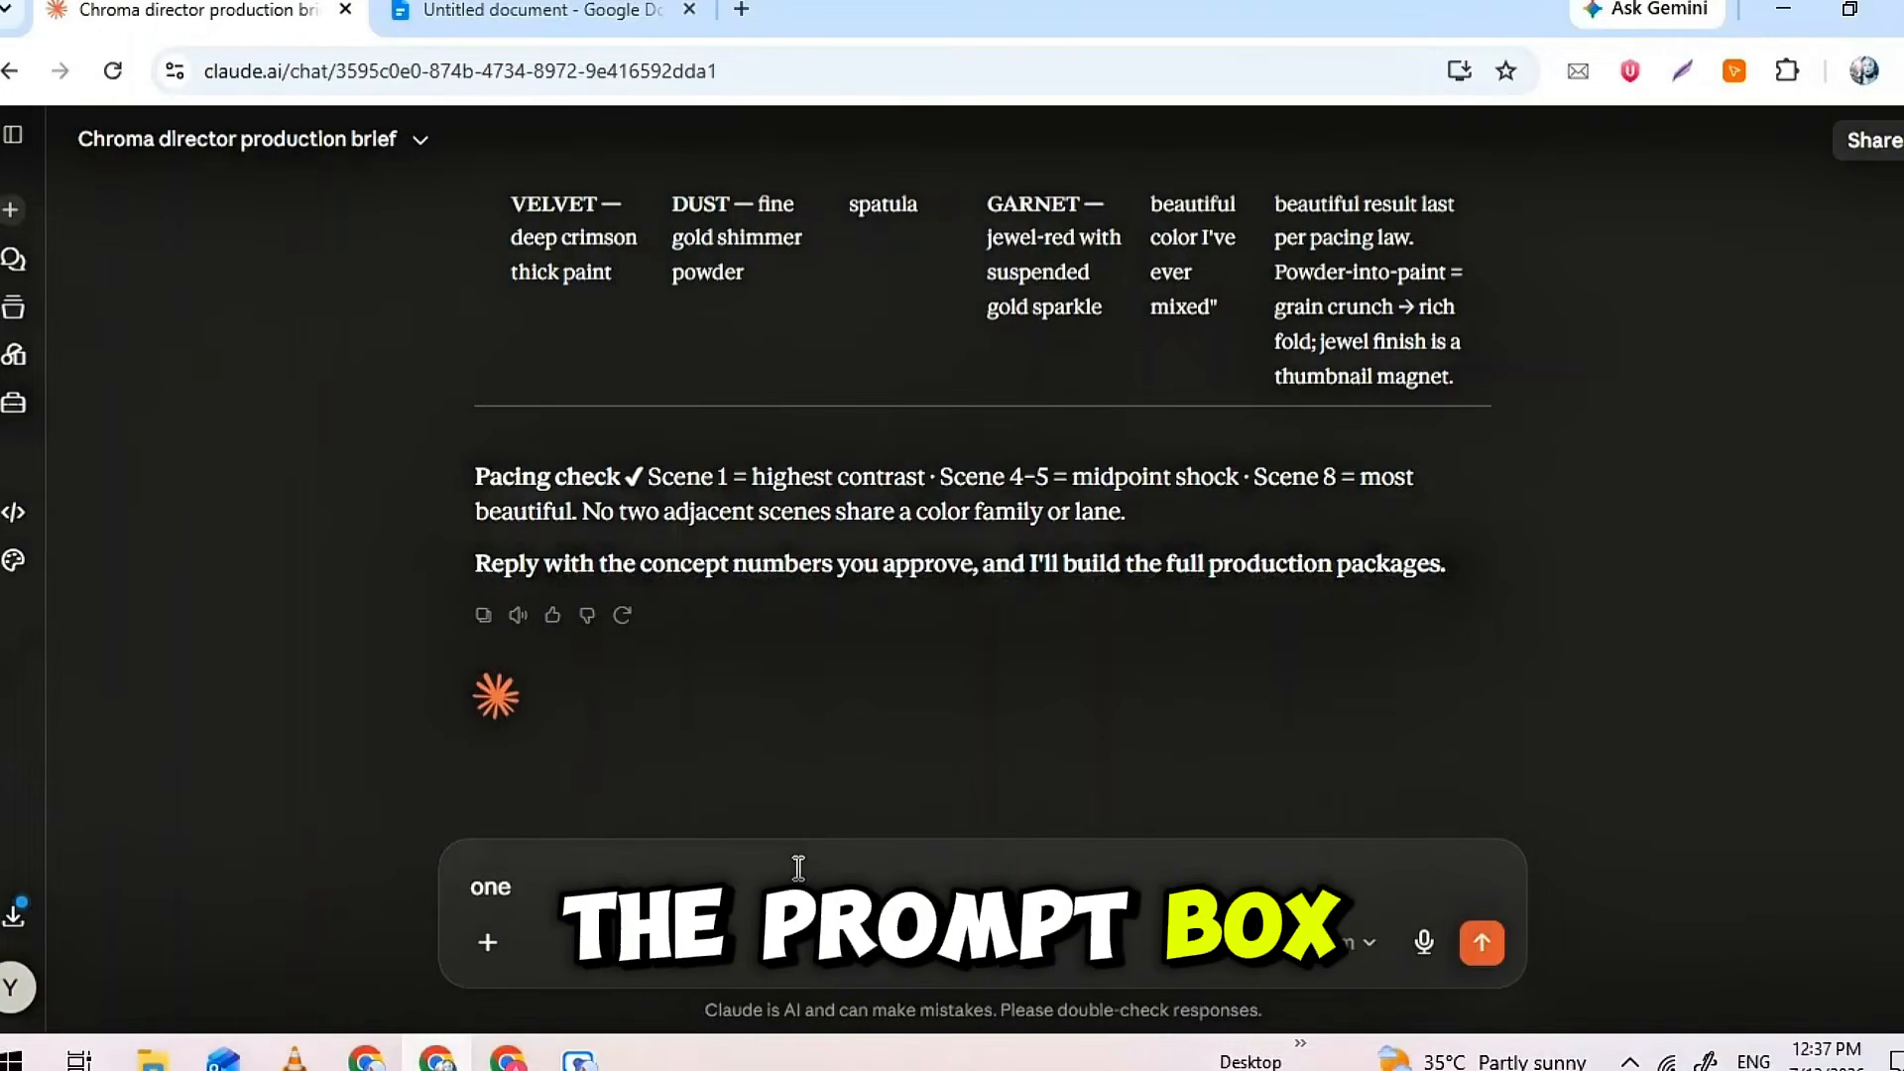
pyautogui.press('Return')
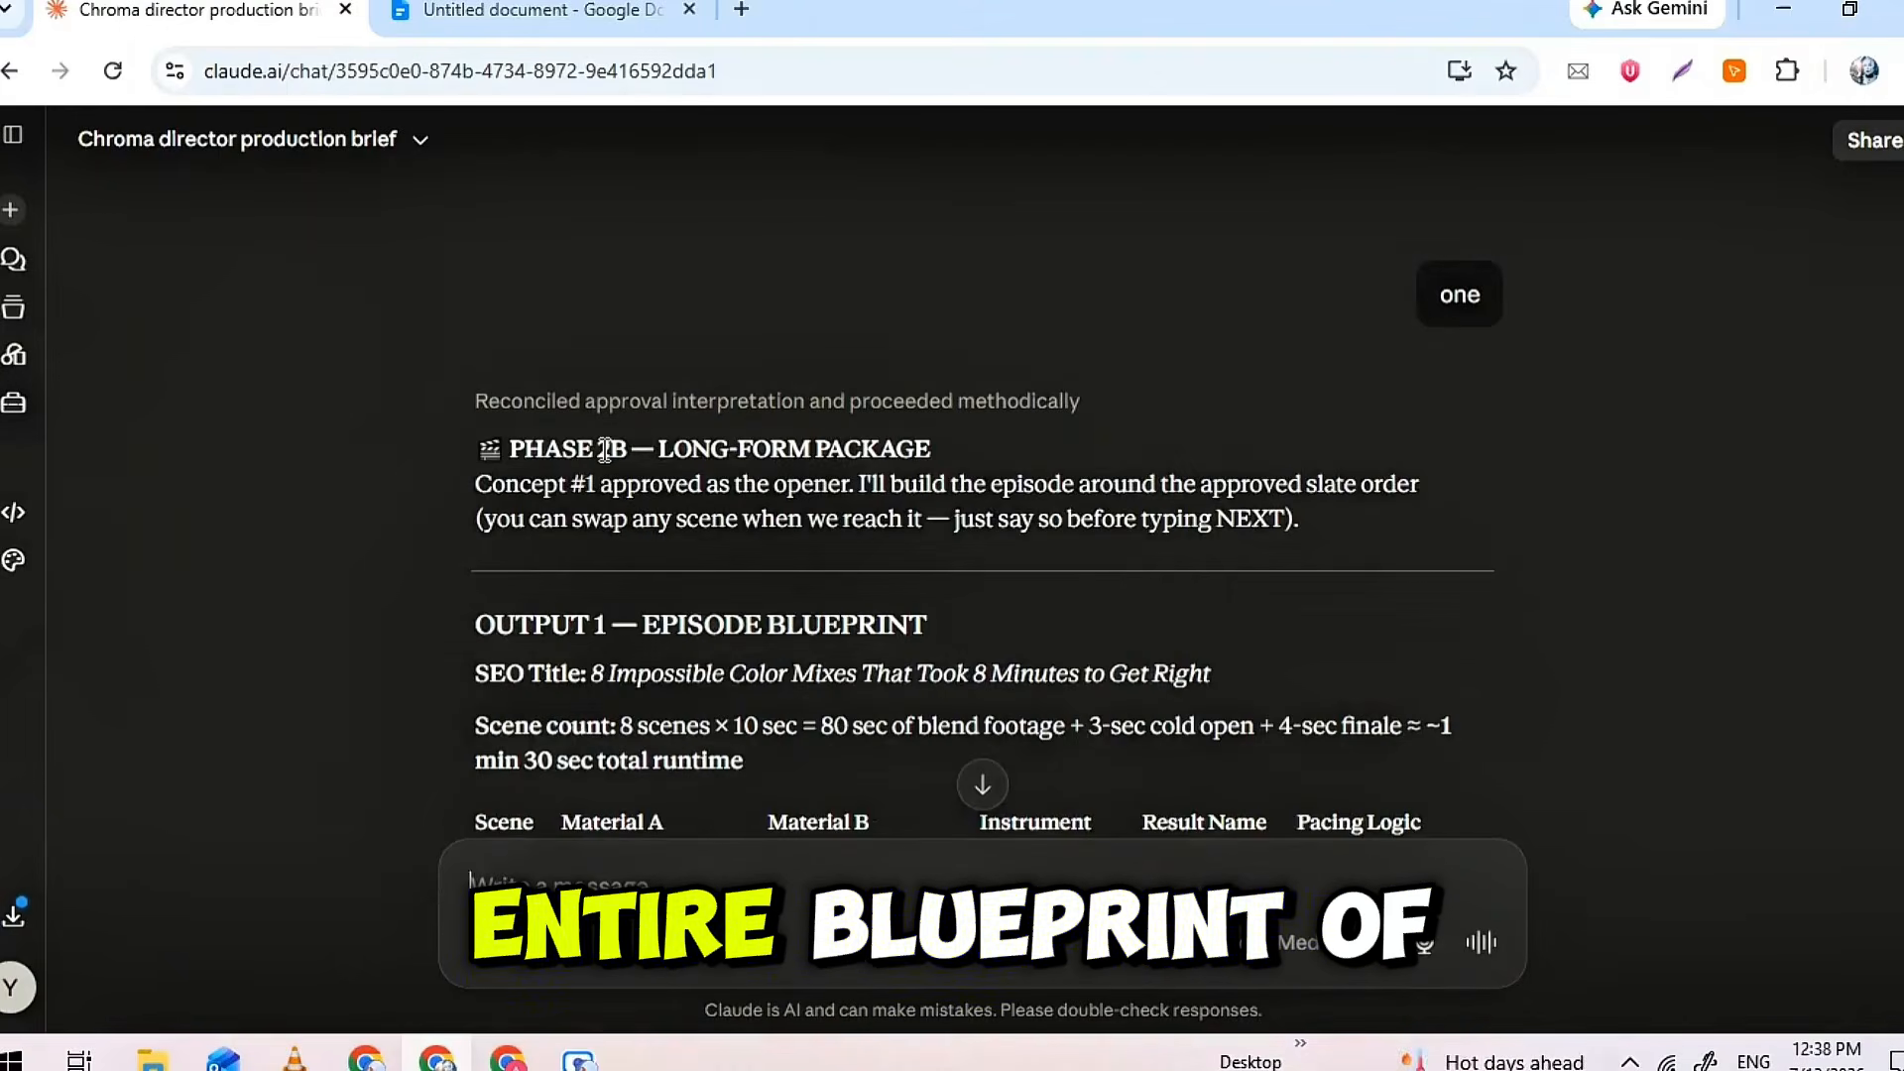
# Examine the long-form package's episode blueprint, continuity spec, Scene 1 image and video prompts, and workflow card
pyautogui.tripleClick(1253, 504)
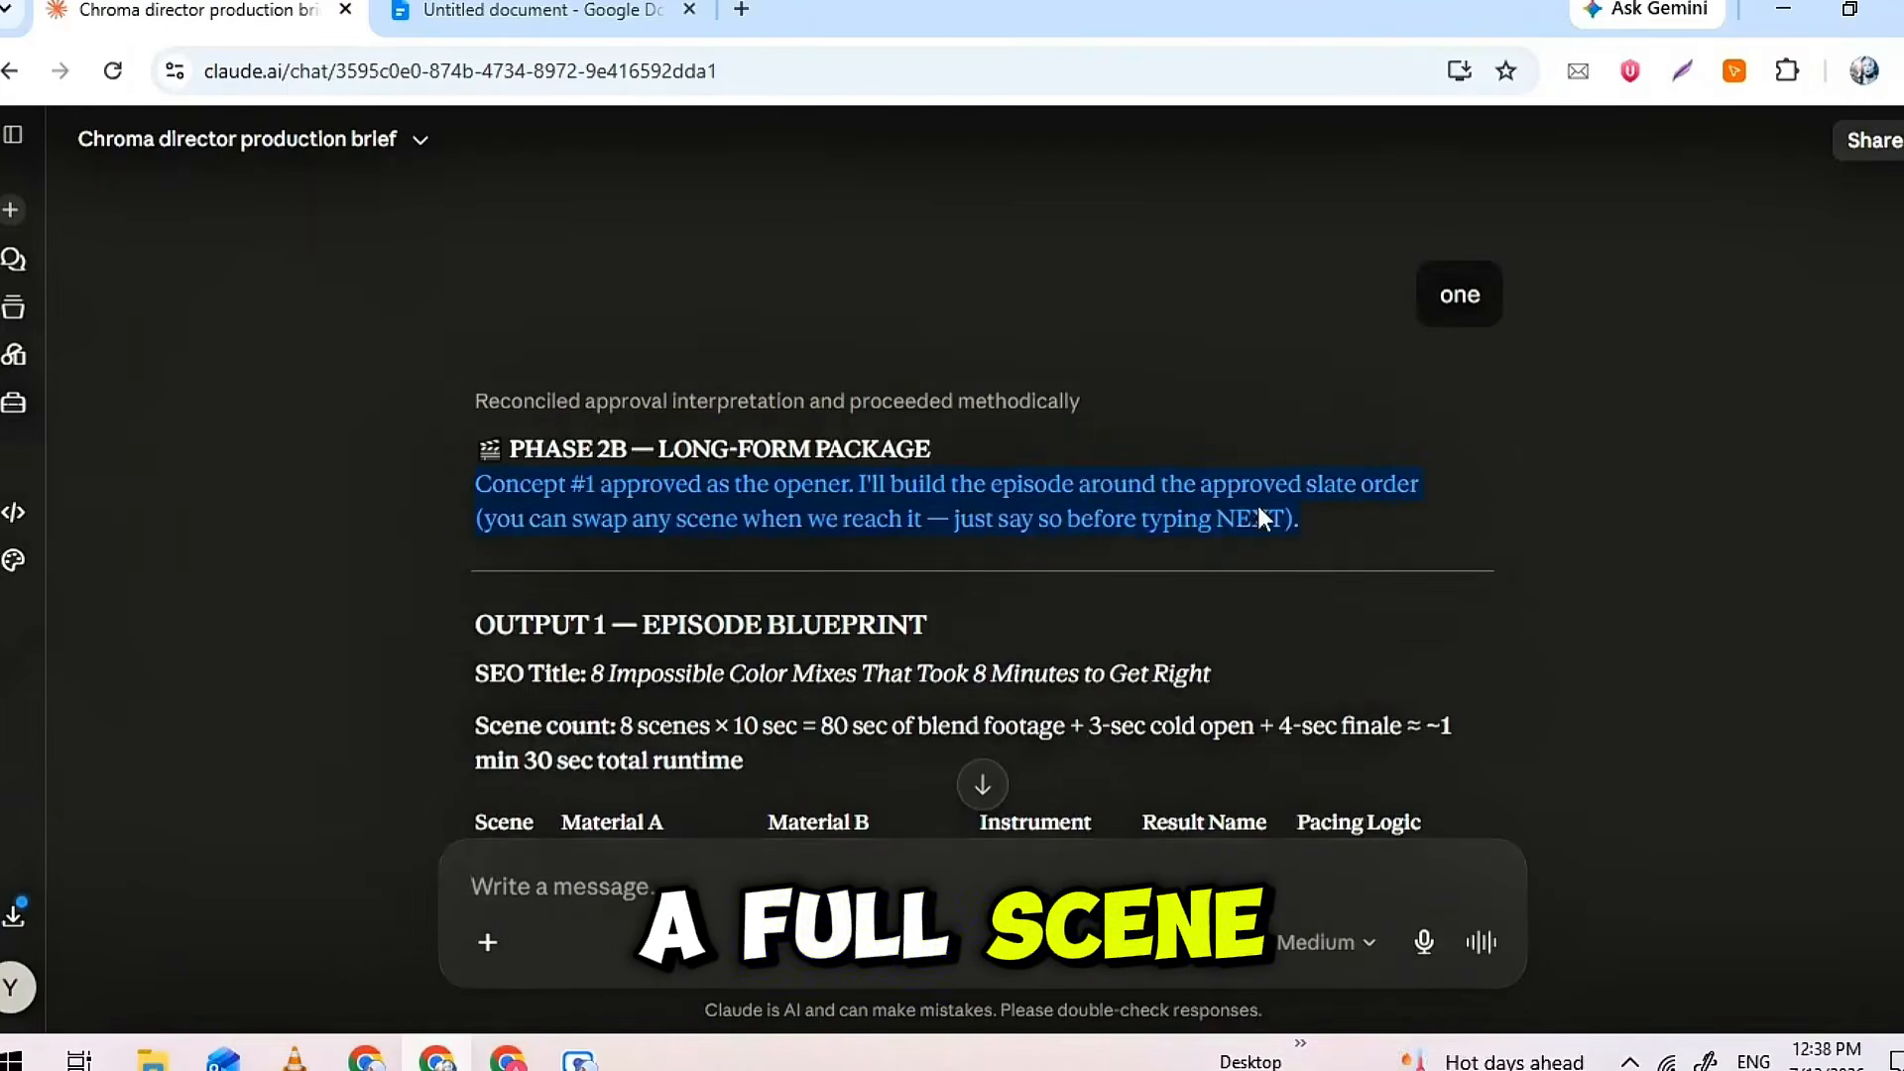
pyautogui.click(635, 569)
pyautogui.tripleClick(847, 519)
pyautogui.click(872, 523)
pyautogui.scroll(-1, 985, 524)
pyautogui.scroll(-10, 985, 524)
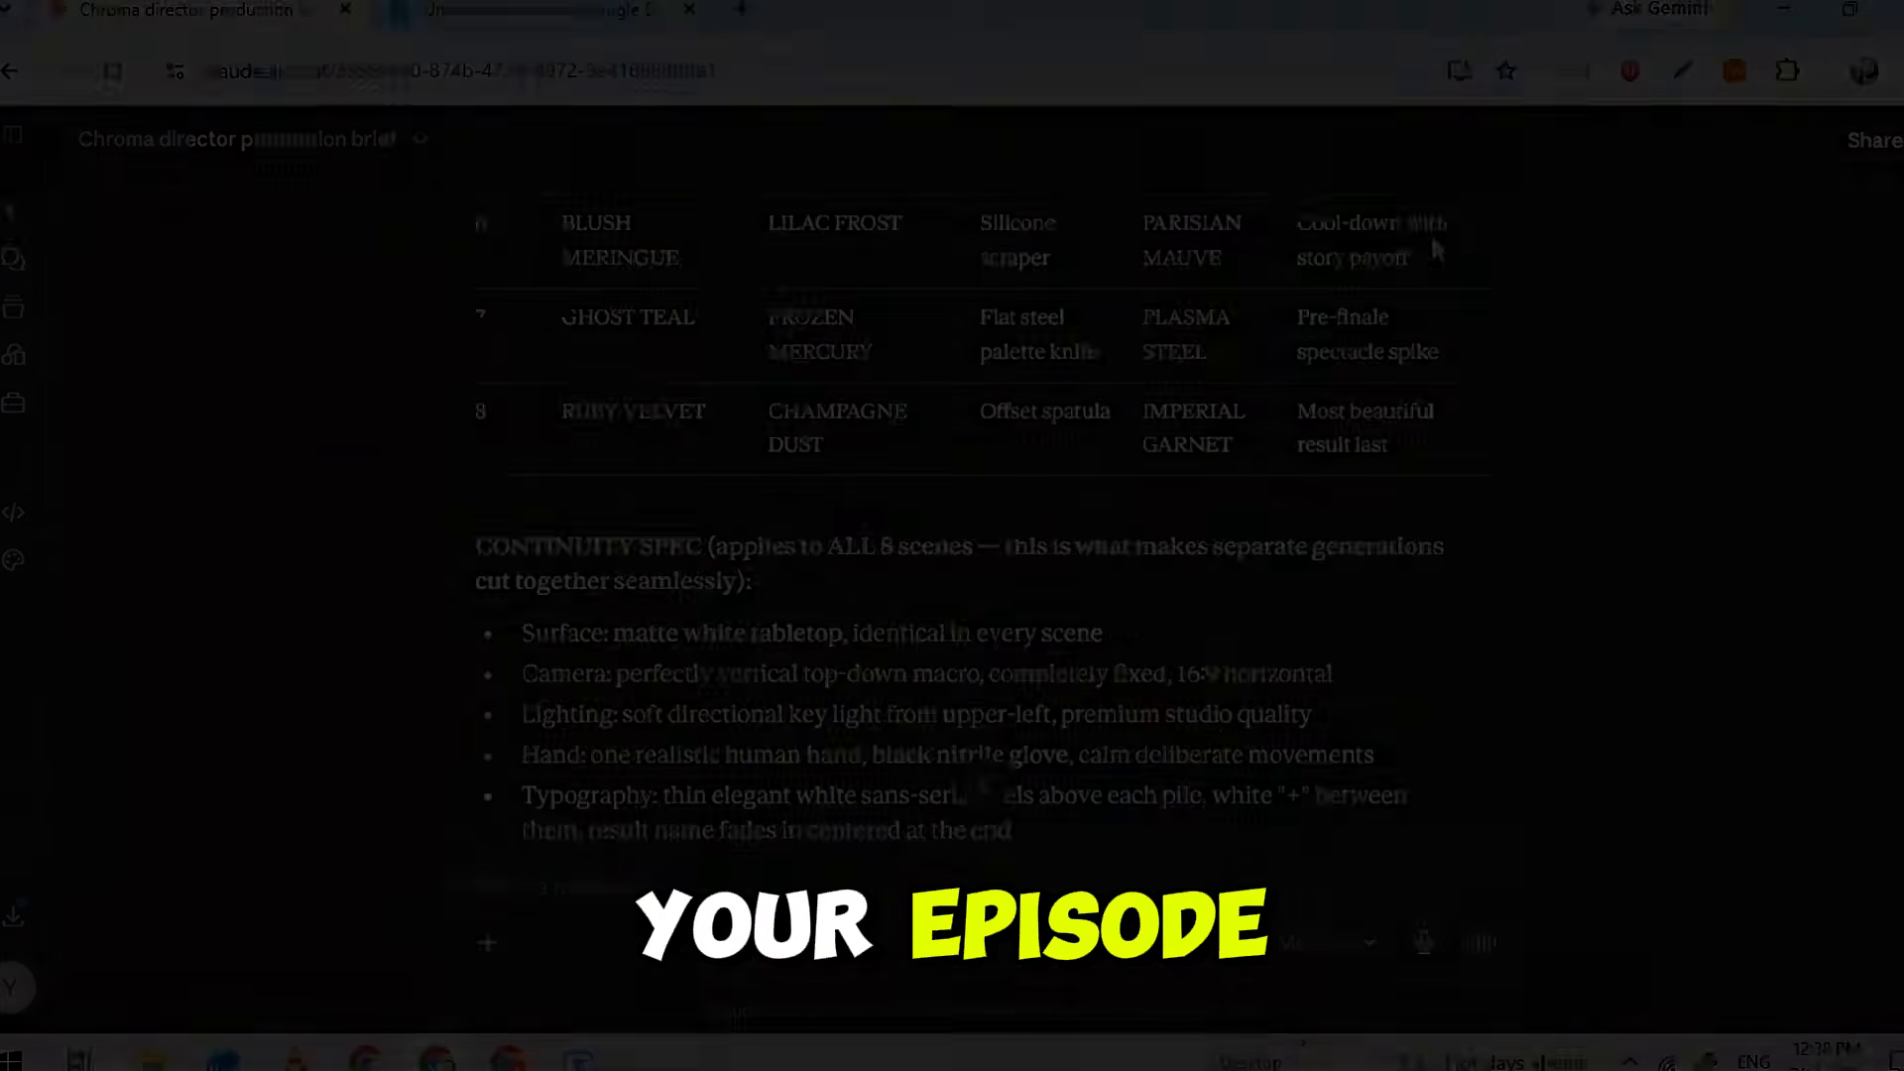
pyautogui.scroll(-10, 1352, 342)
pyautogui.scroll(-10, 1351, 344)
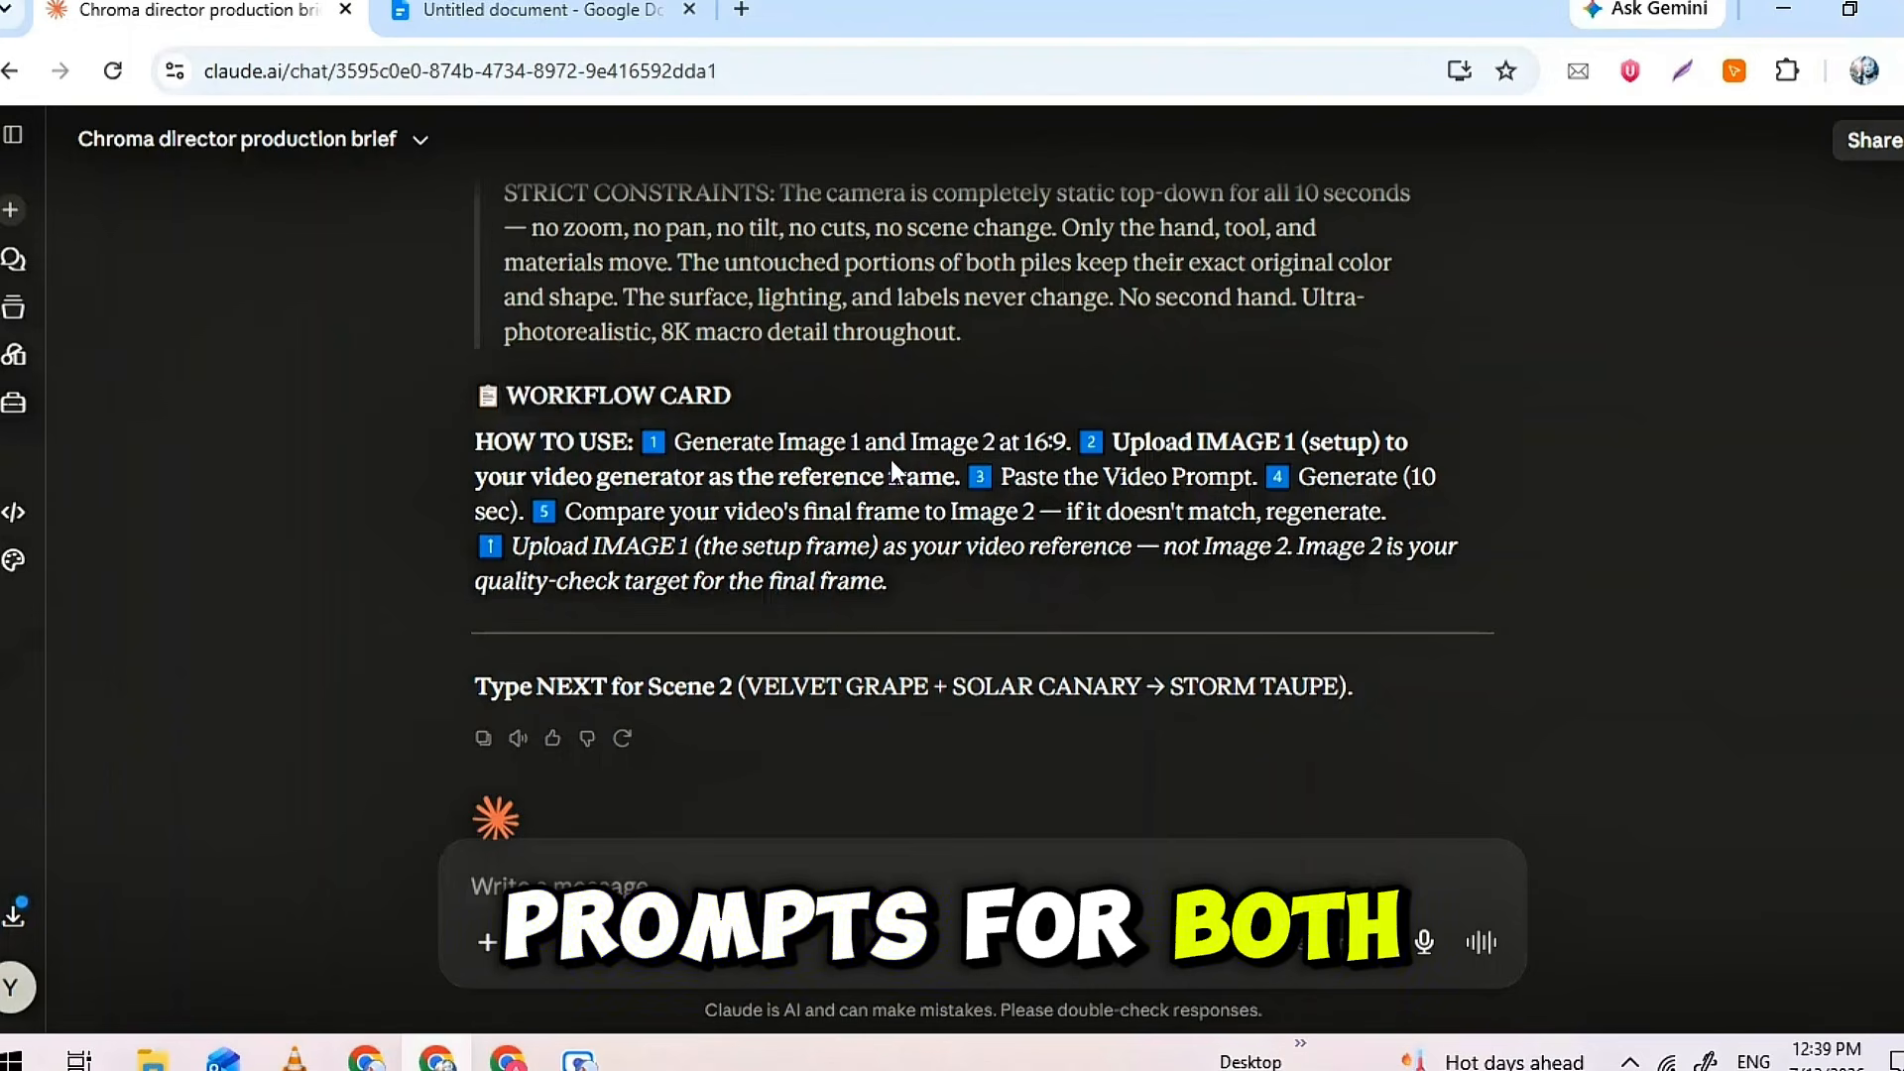
pyautogui.scroll(2, 1039, 456)
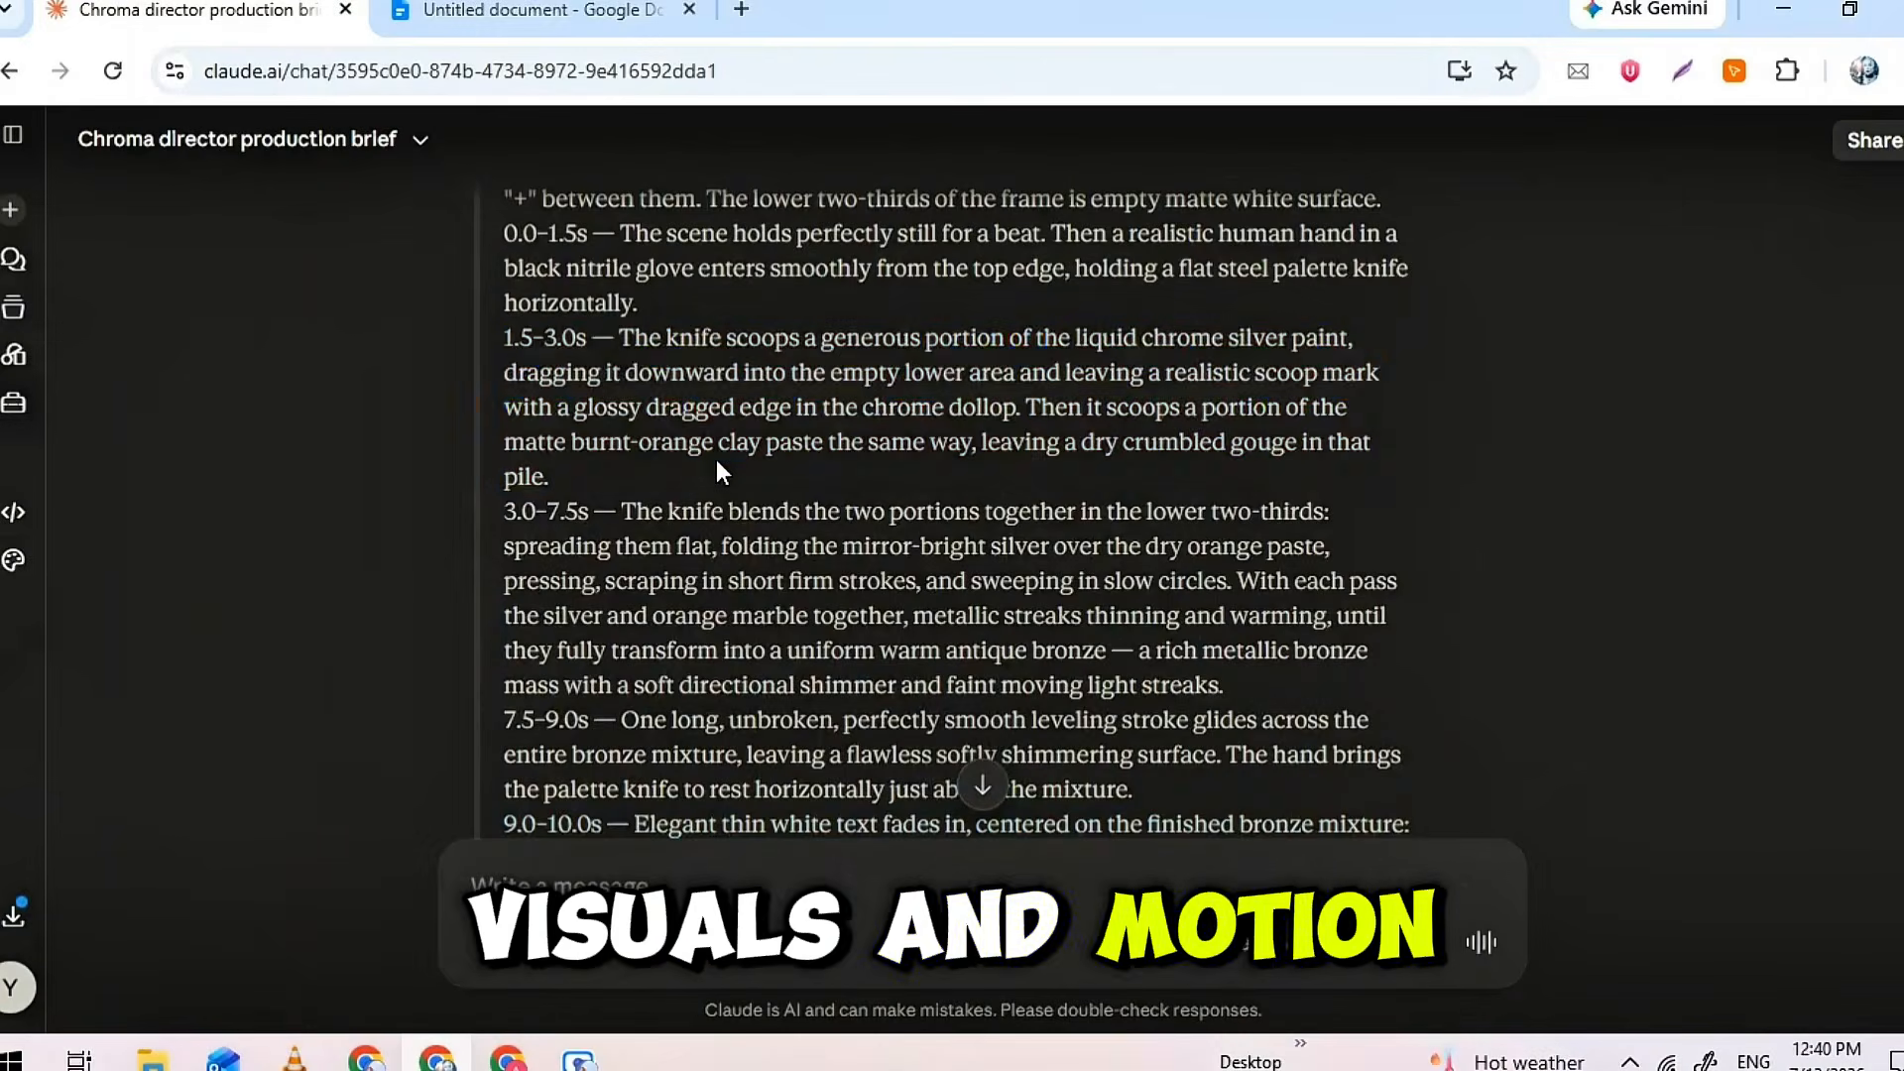
pyautogui.tripleClick(716, 460)
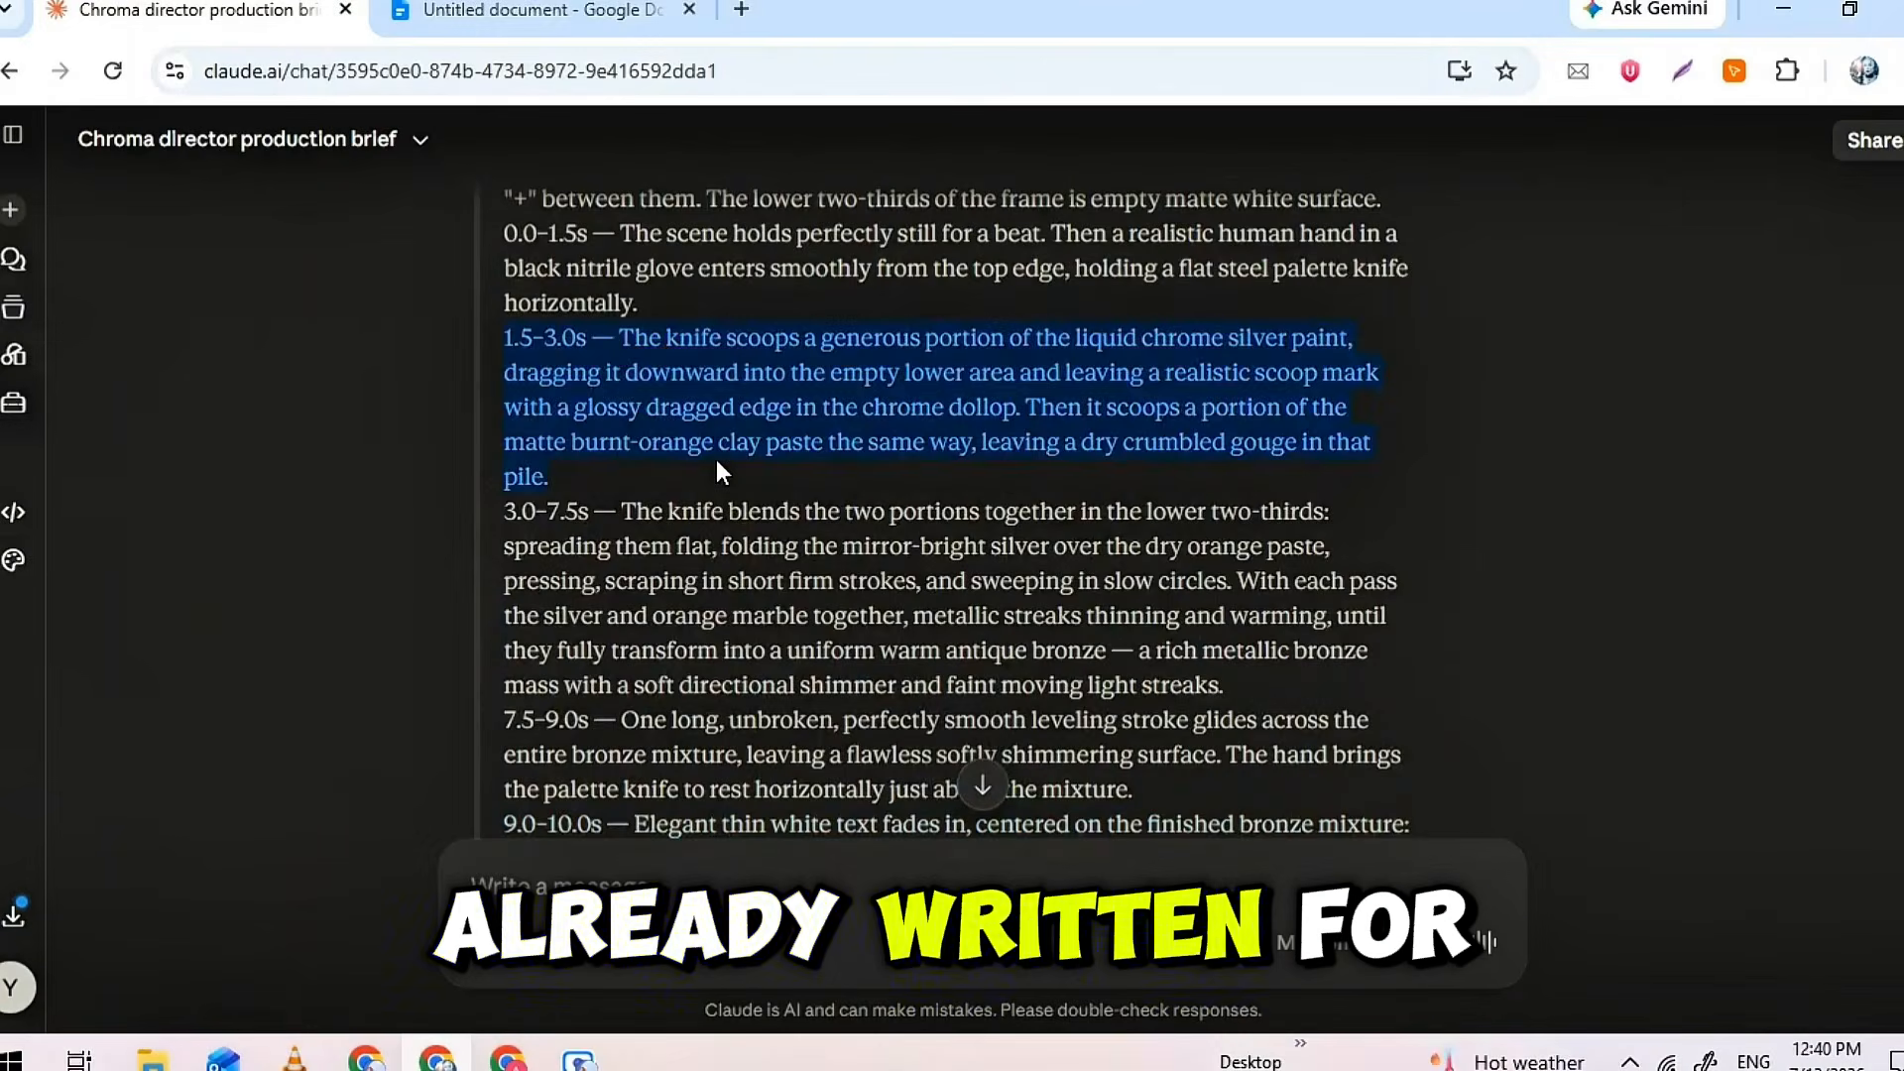
pyautogui.scroll(4, 716, 460)
pyautogui.tripleClick(719, 460)
pyautogui.scroll(5, 719, 460)
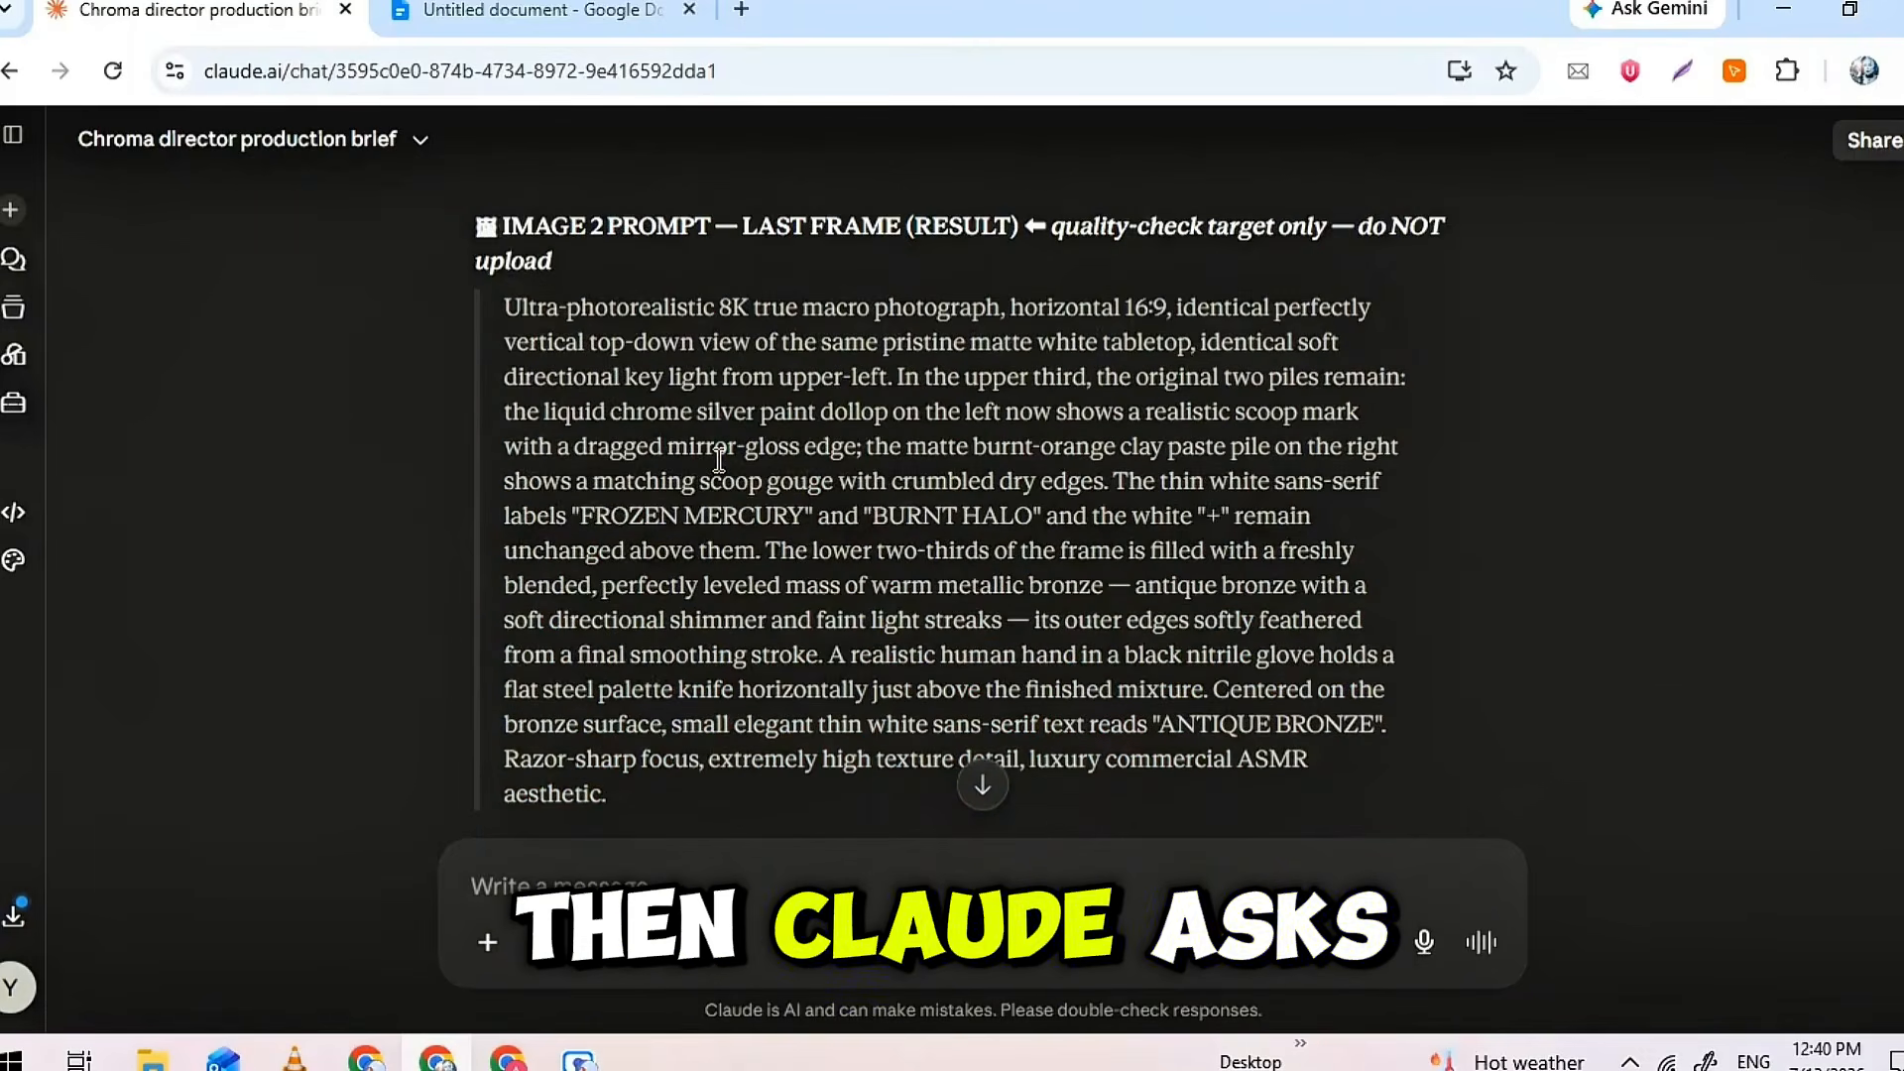
pyautogui.scroll(5, 719, 460)
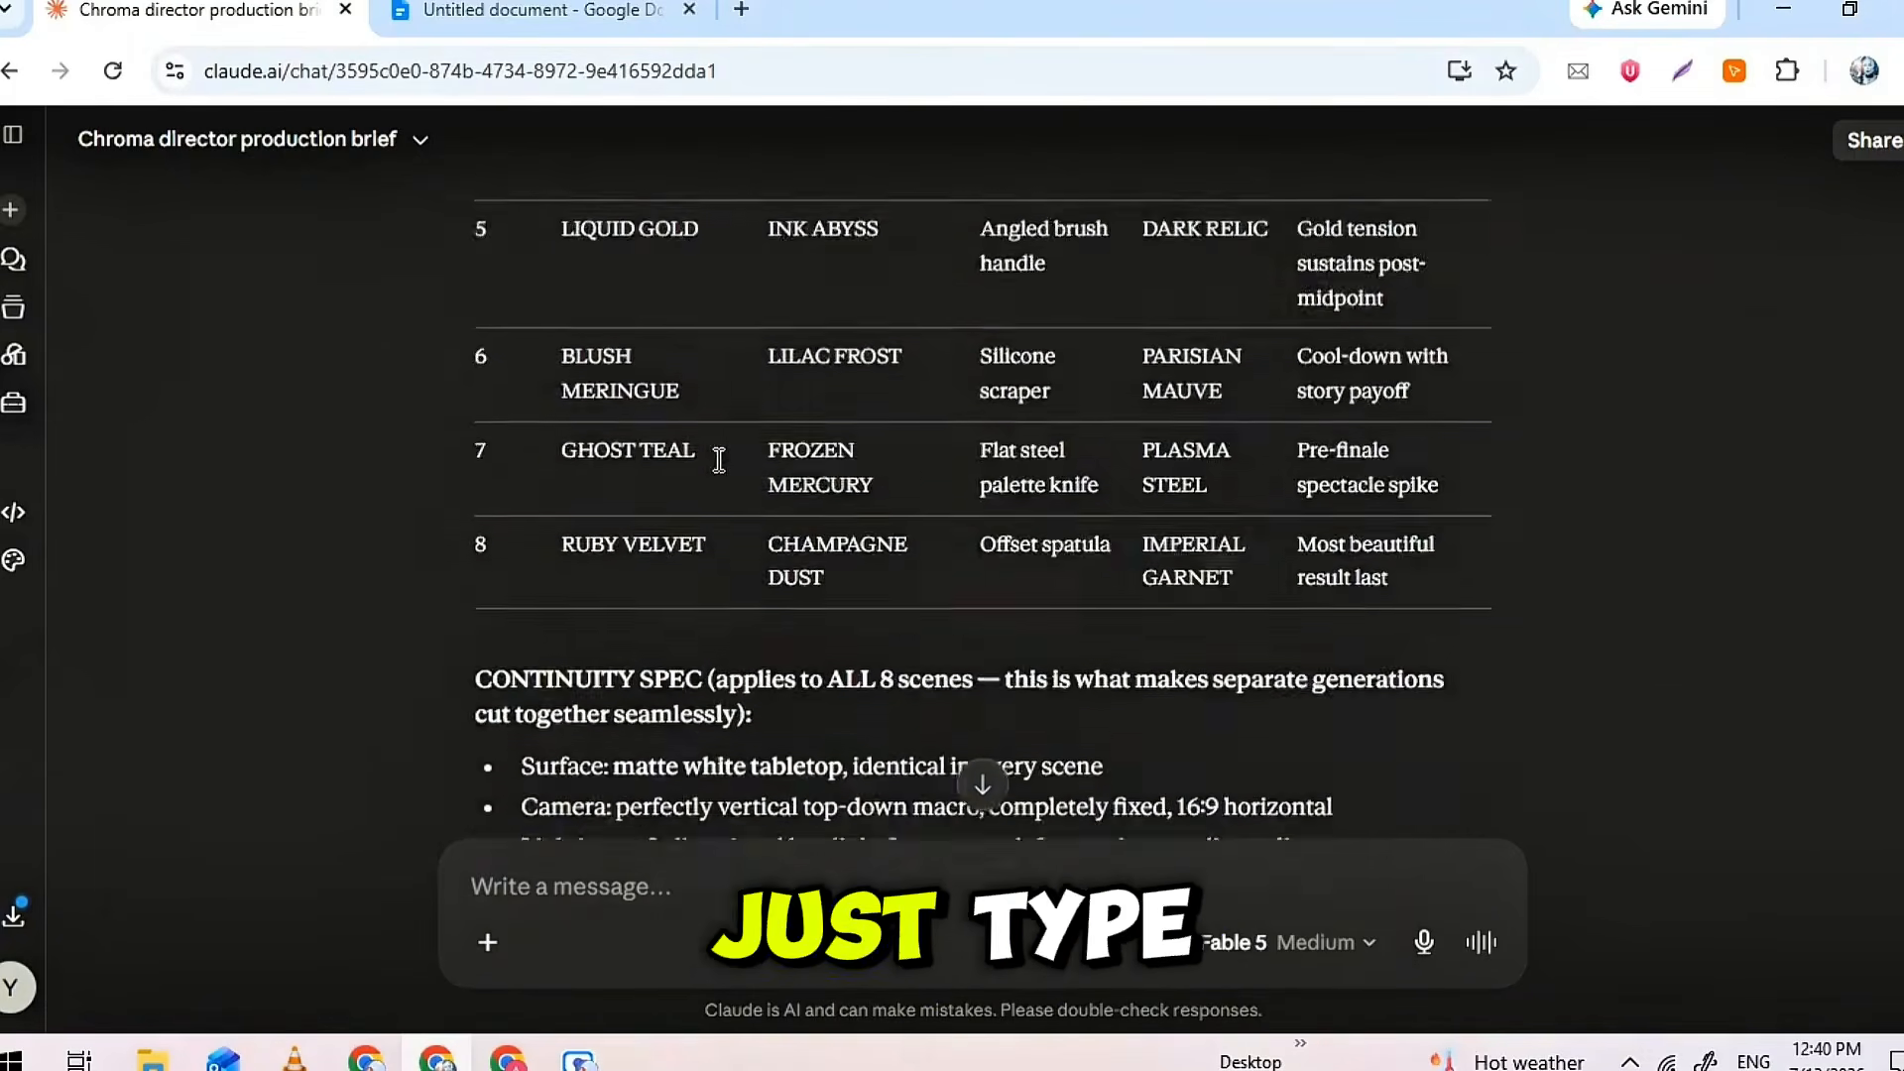
pyautogui.scroll(-1, 718, 461)
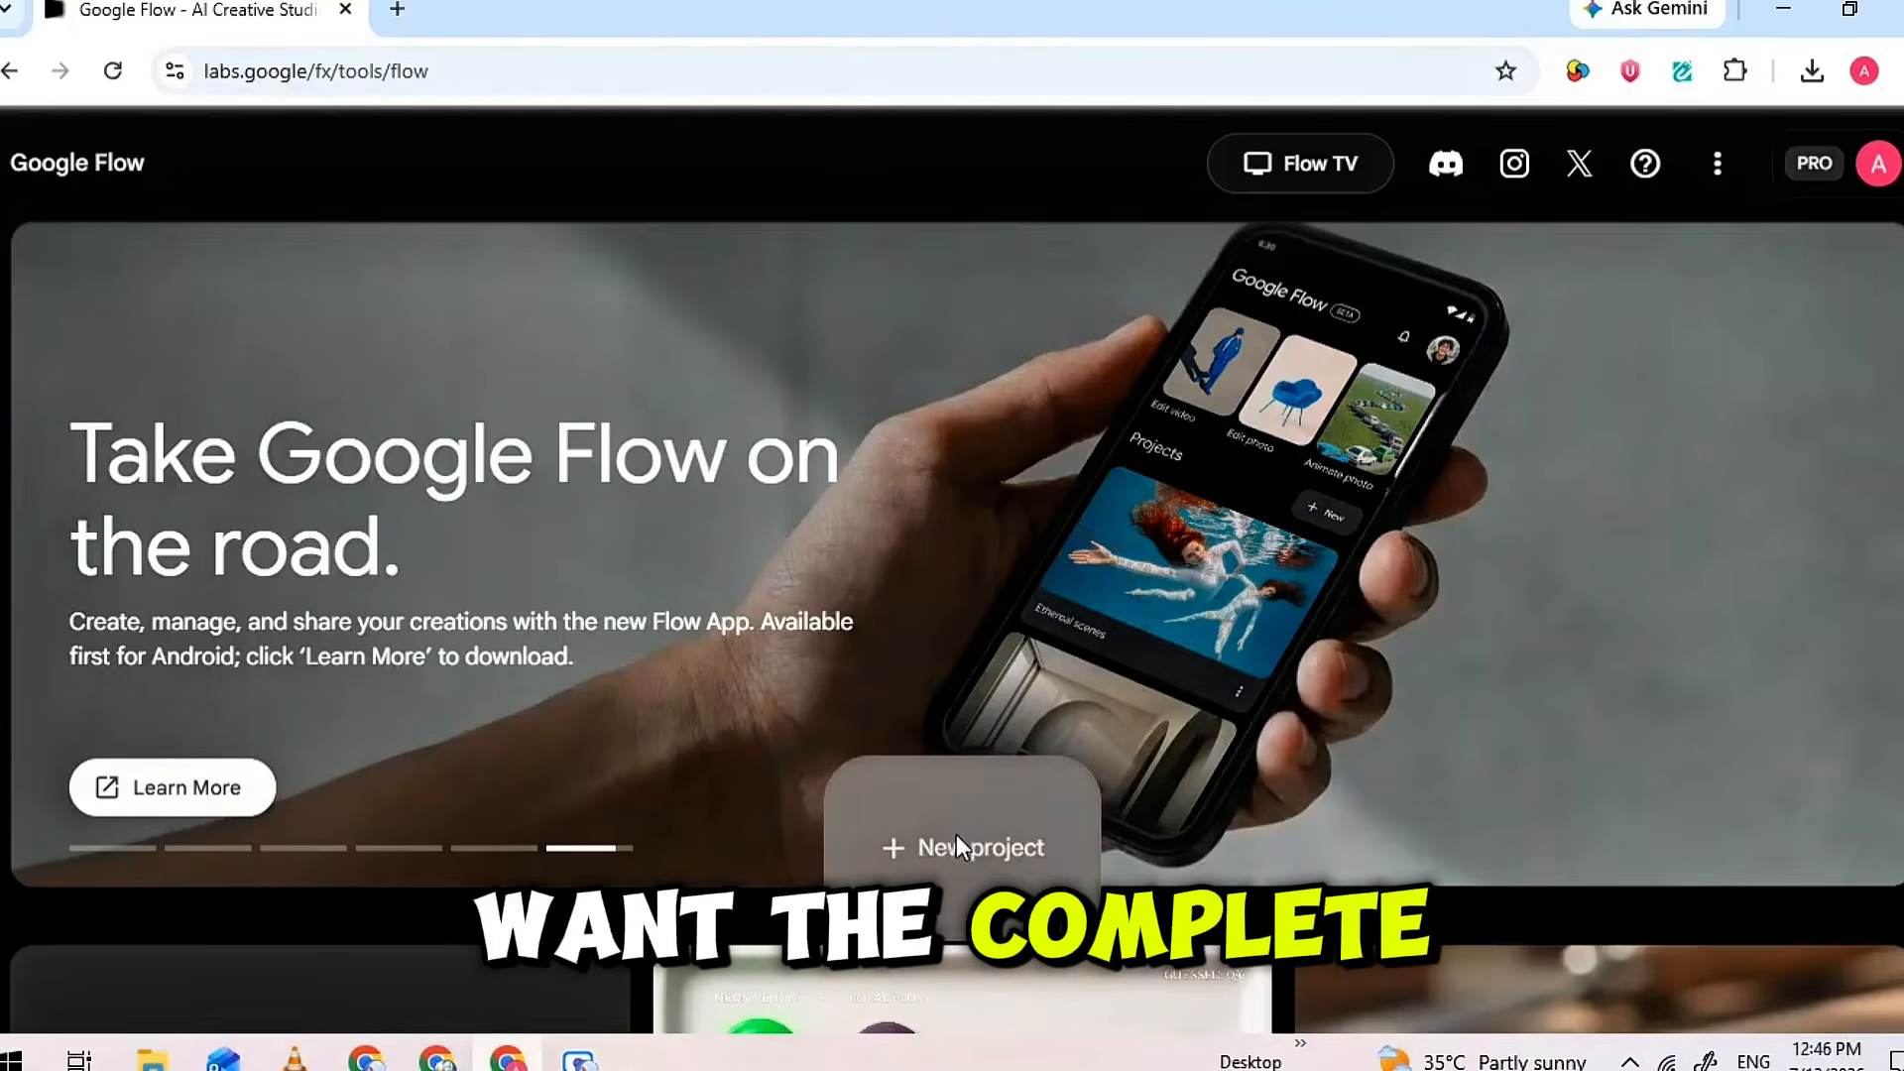
# Create a new Flow project and set generation to Image at 16:9, x2, with Nano Banana 2
pyautogui.click(956, 835)
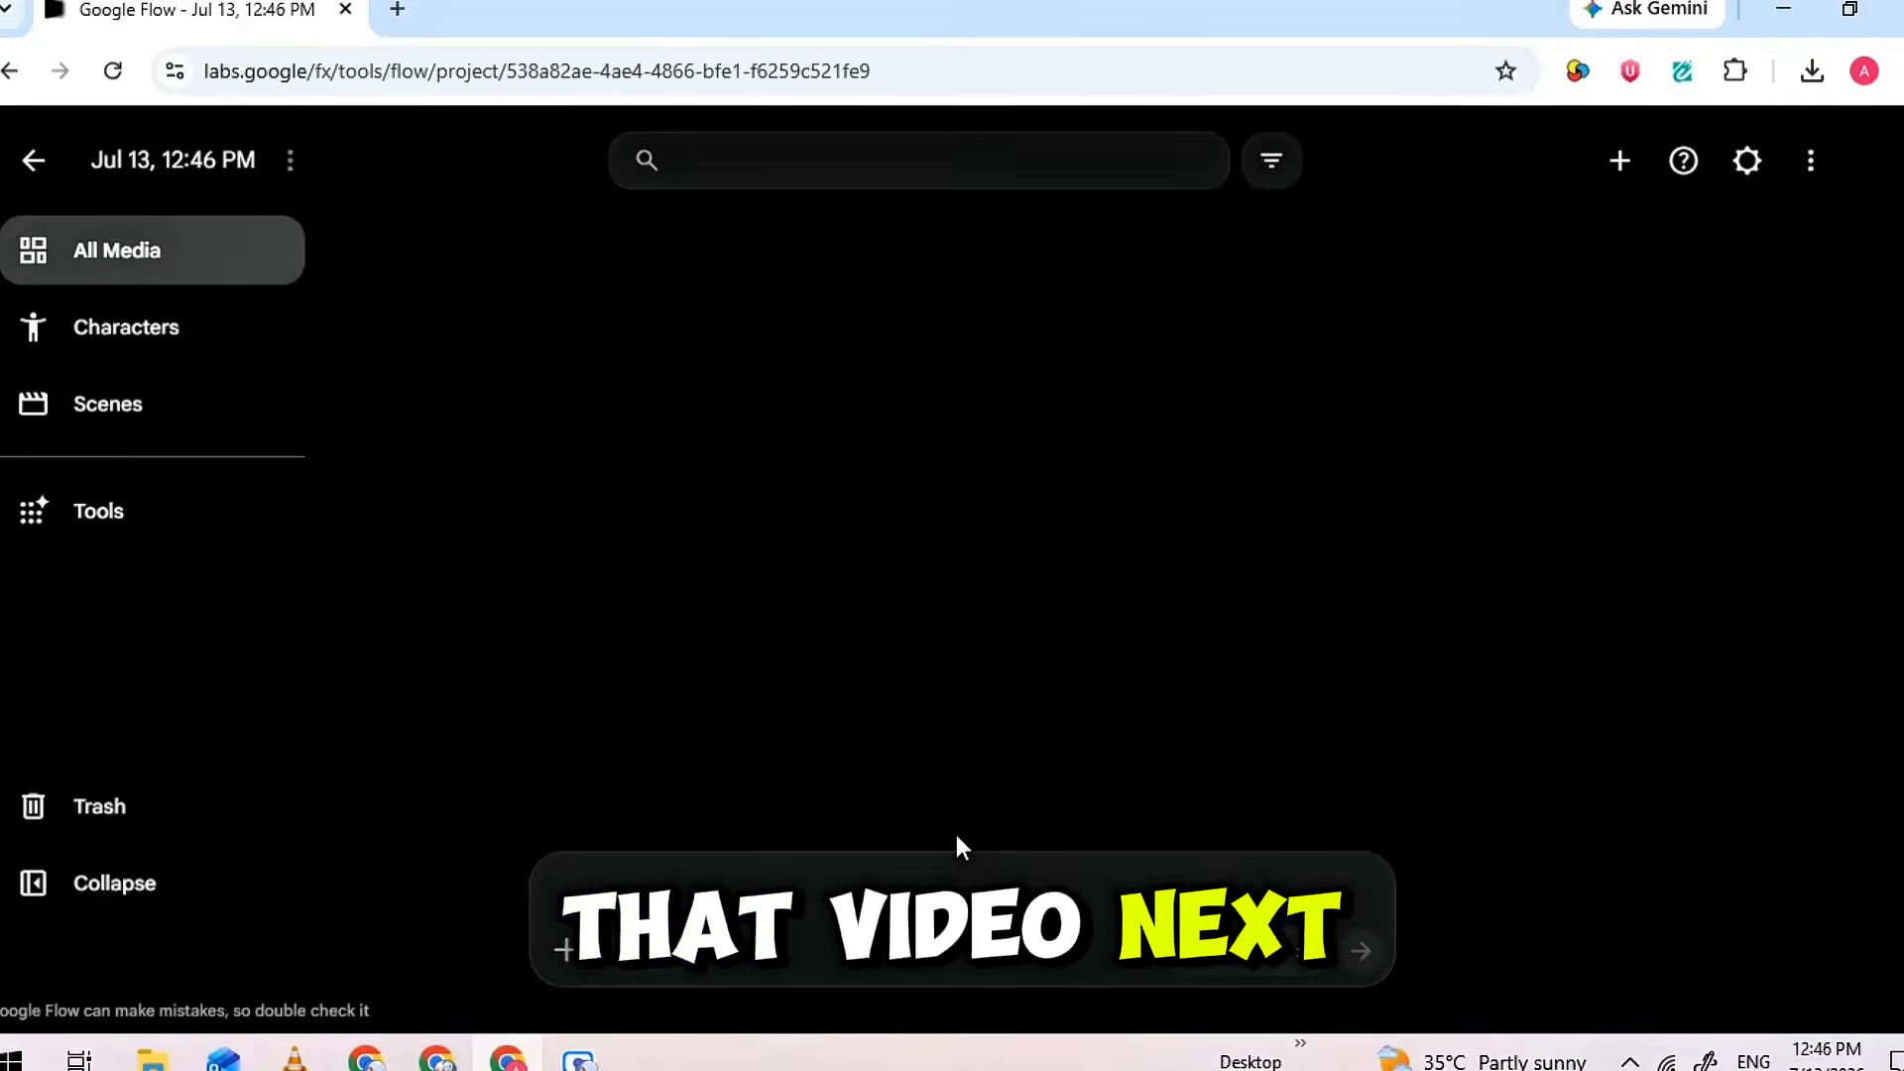
pyautogui.click(1180, 948)
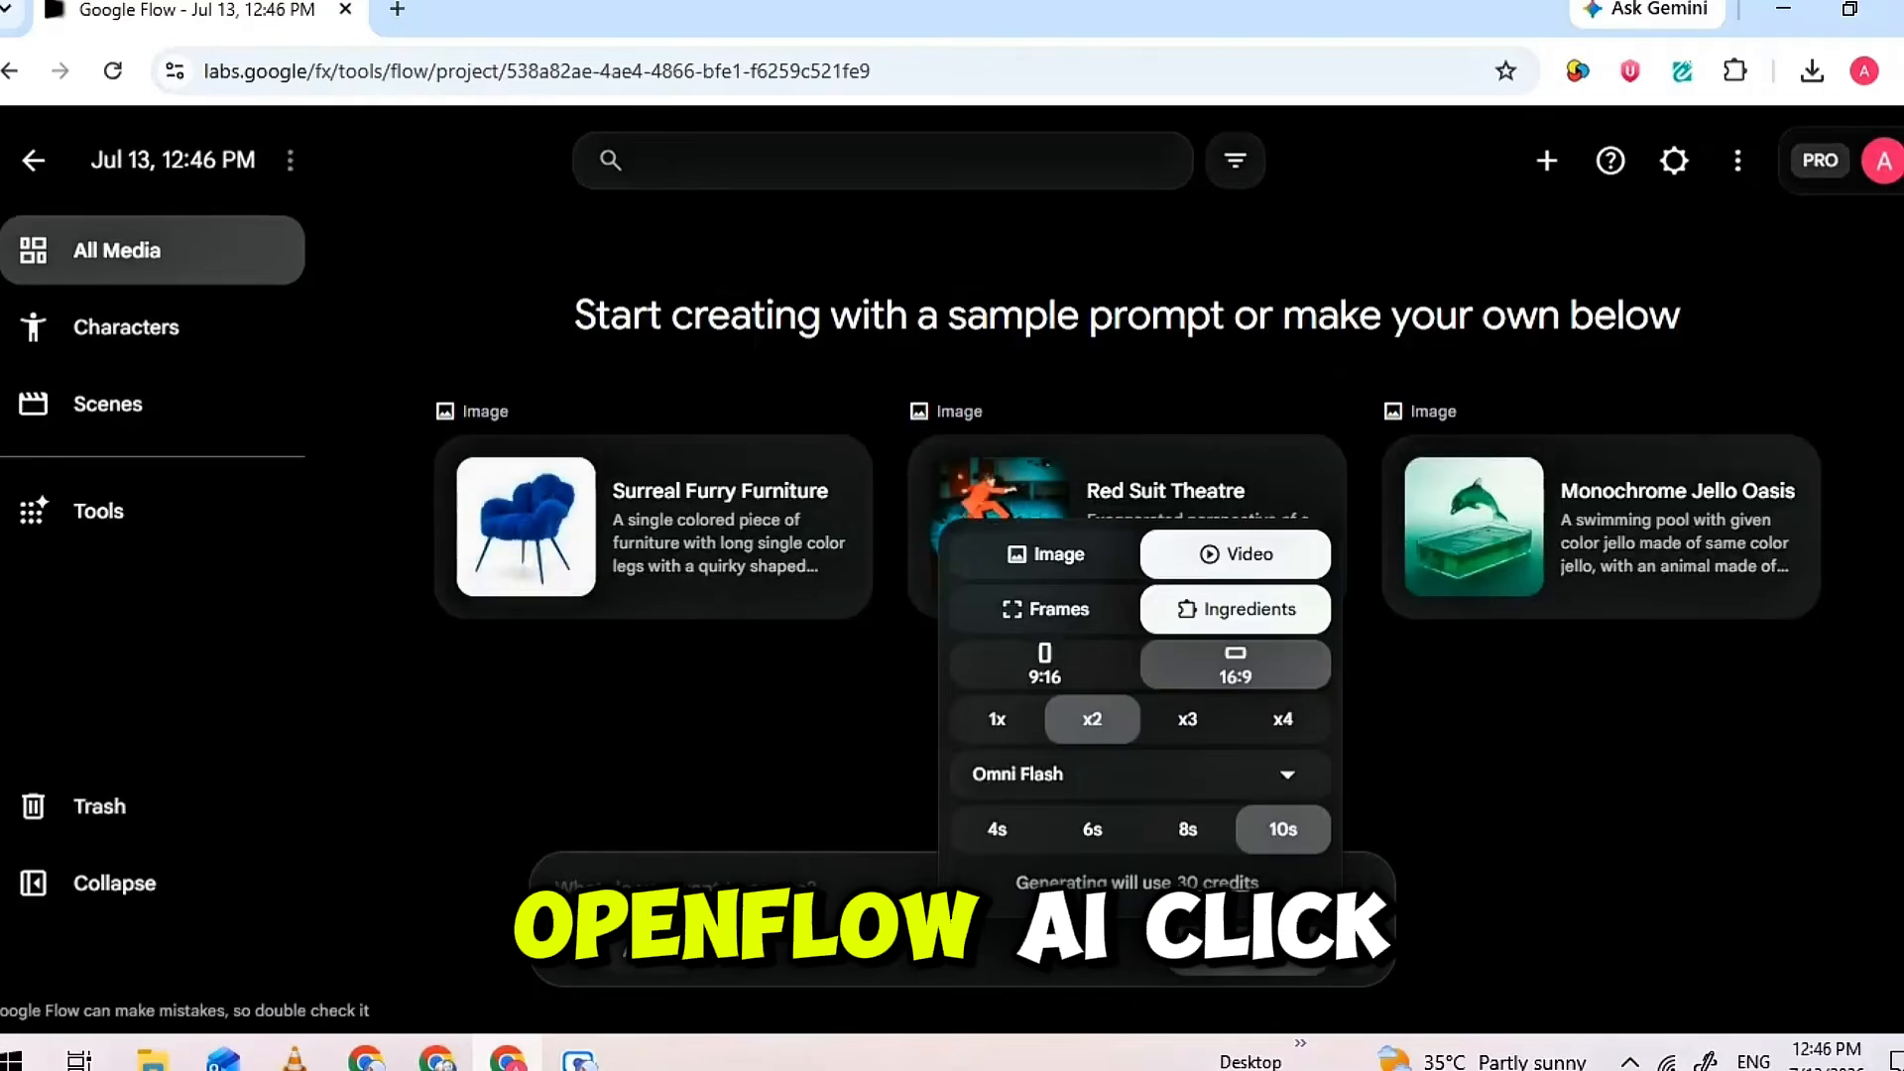
pyautogui.click(1043, 557)
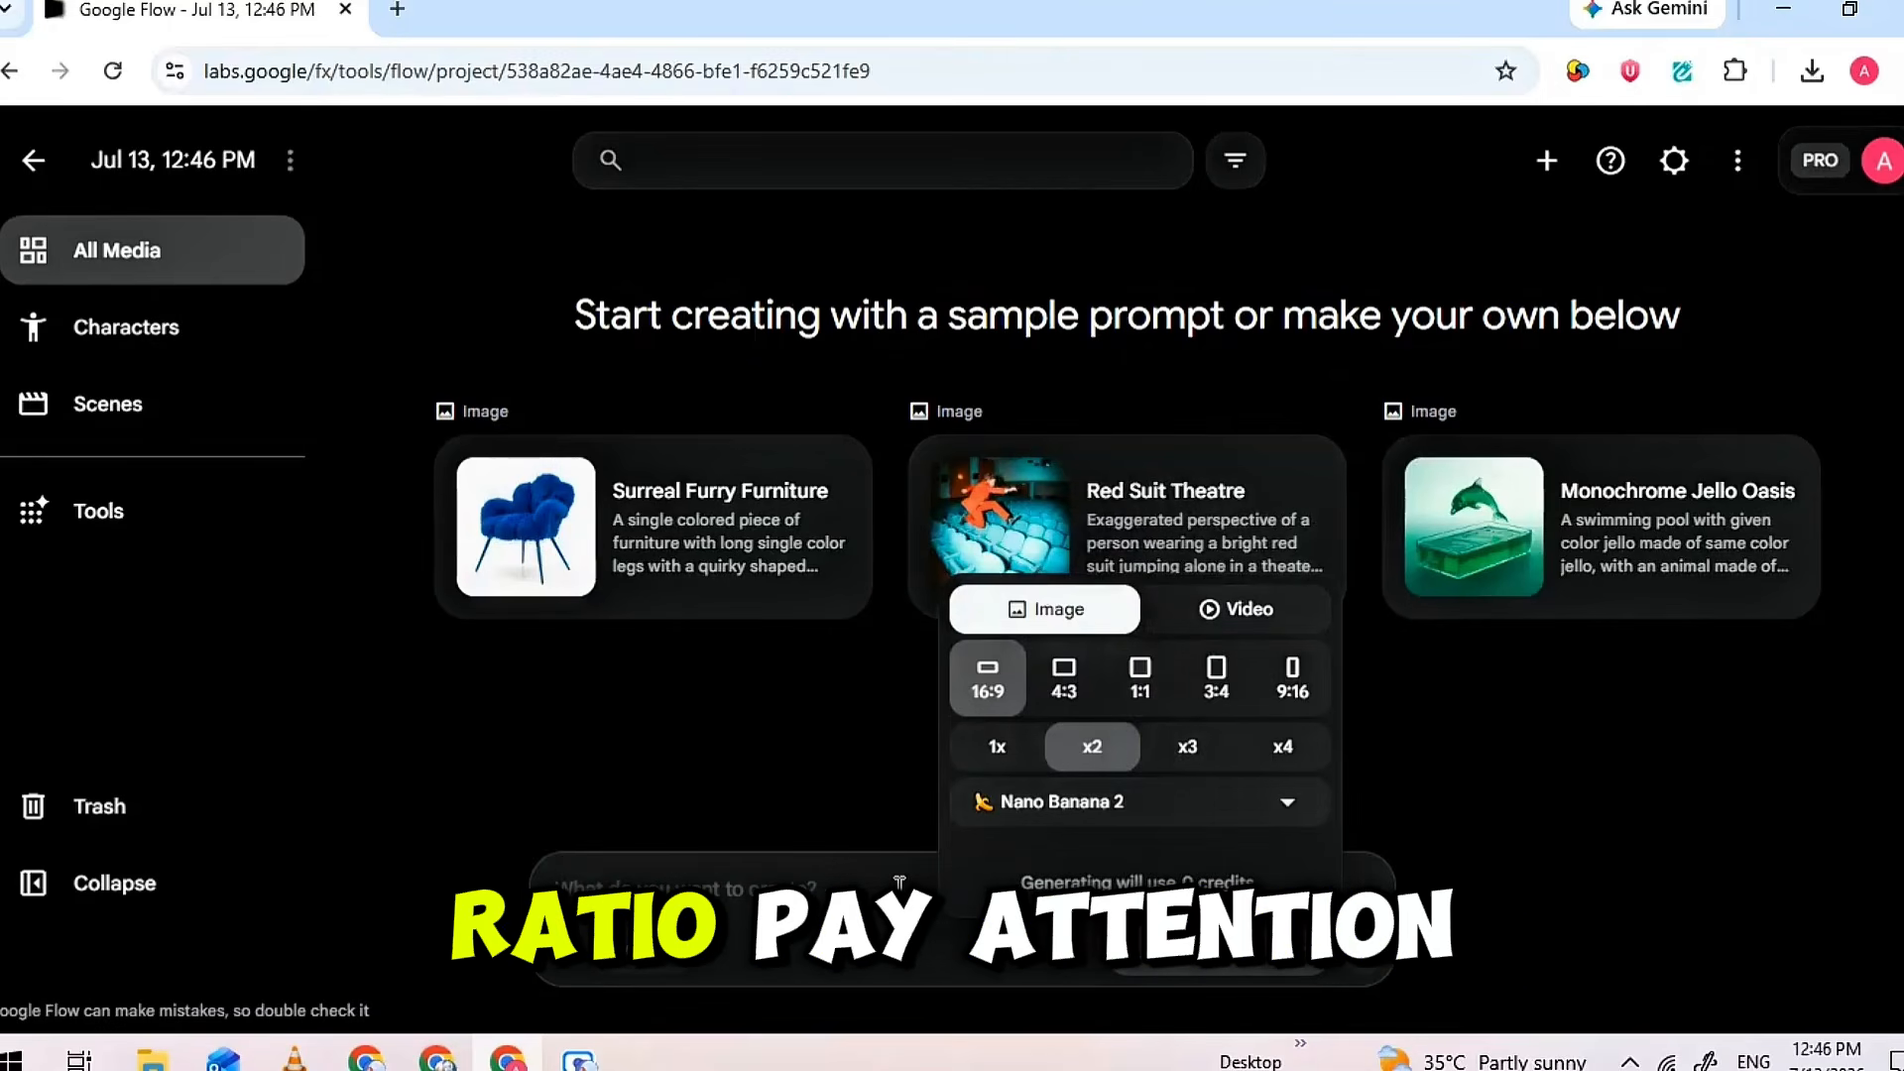
# Paste the Scene 1 Image 1 prompt (FROZEN MERCURY and BURNT HALO, untouched piles) and generate the first-frame images
pyautogui.click(867, 885)
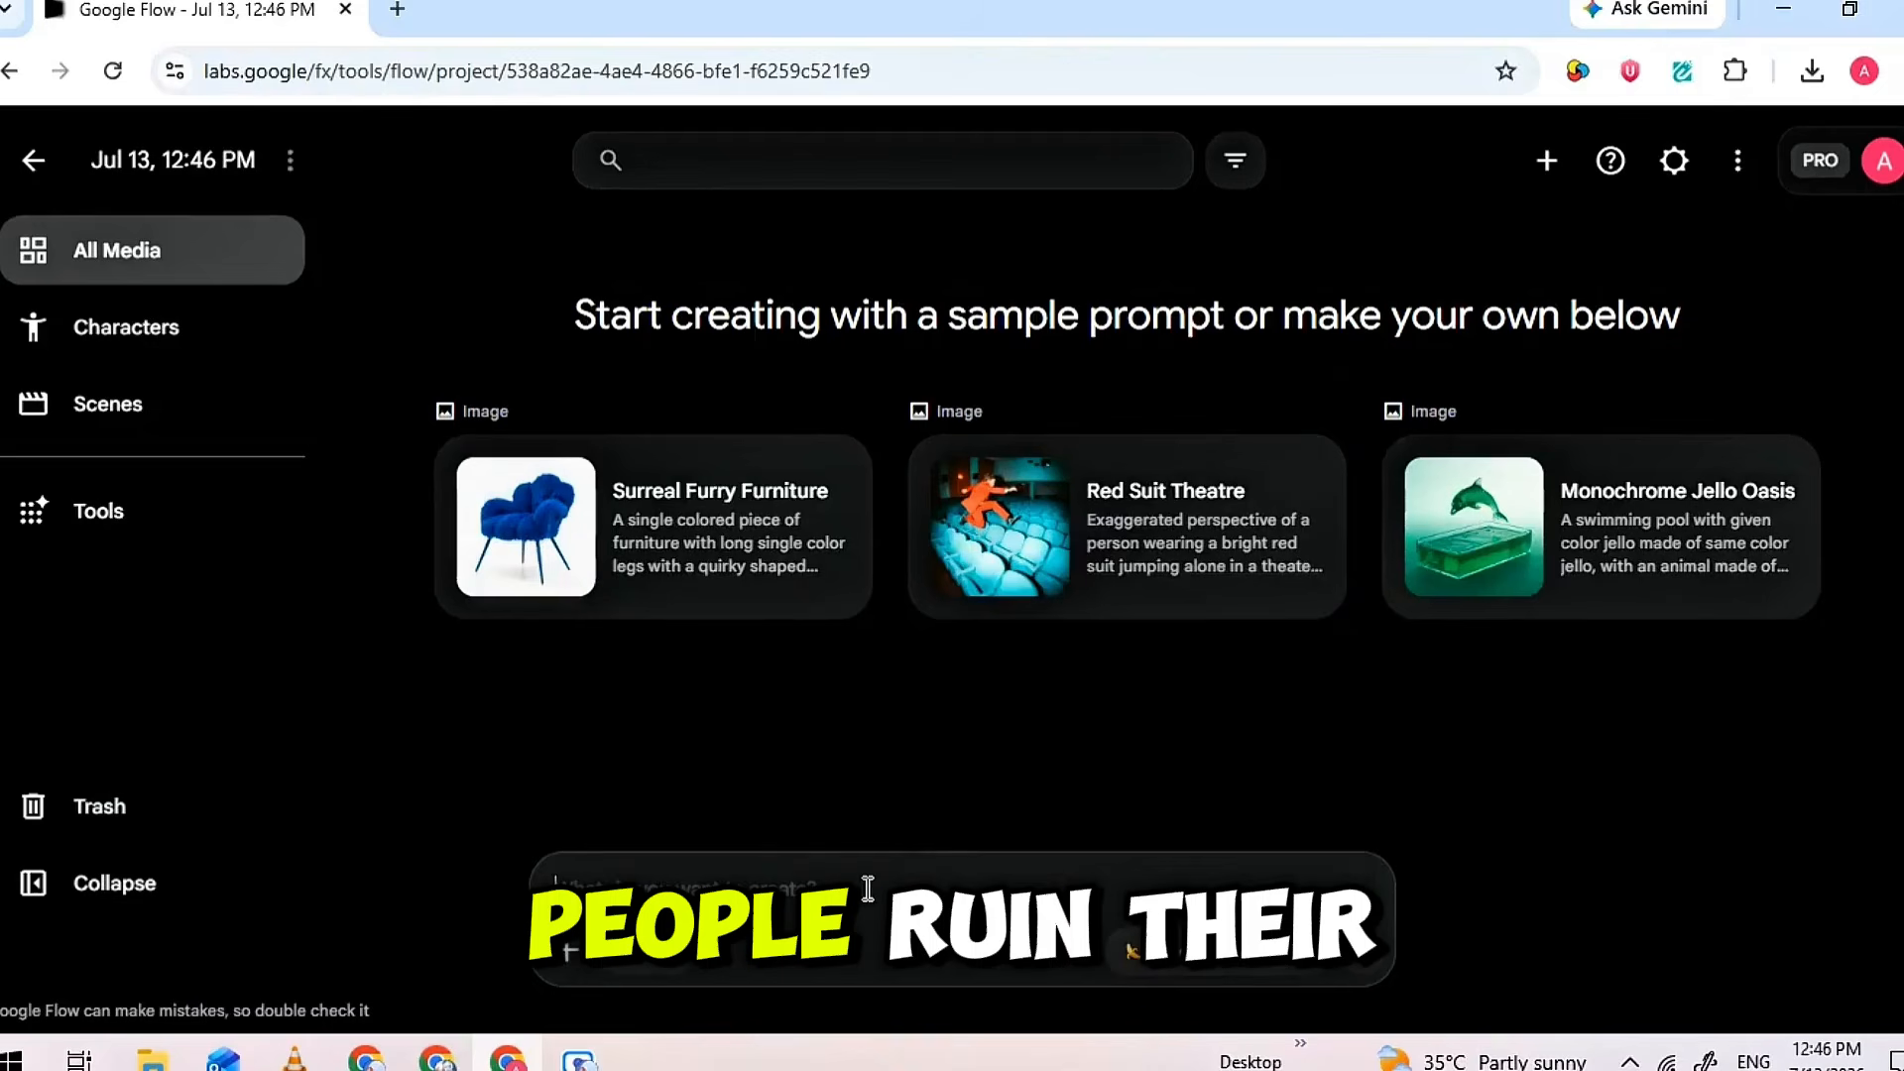
pyautogui.rightClick(868, 879)
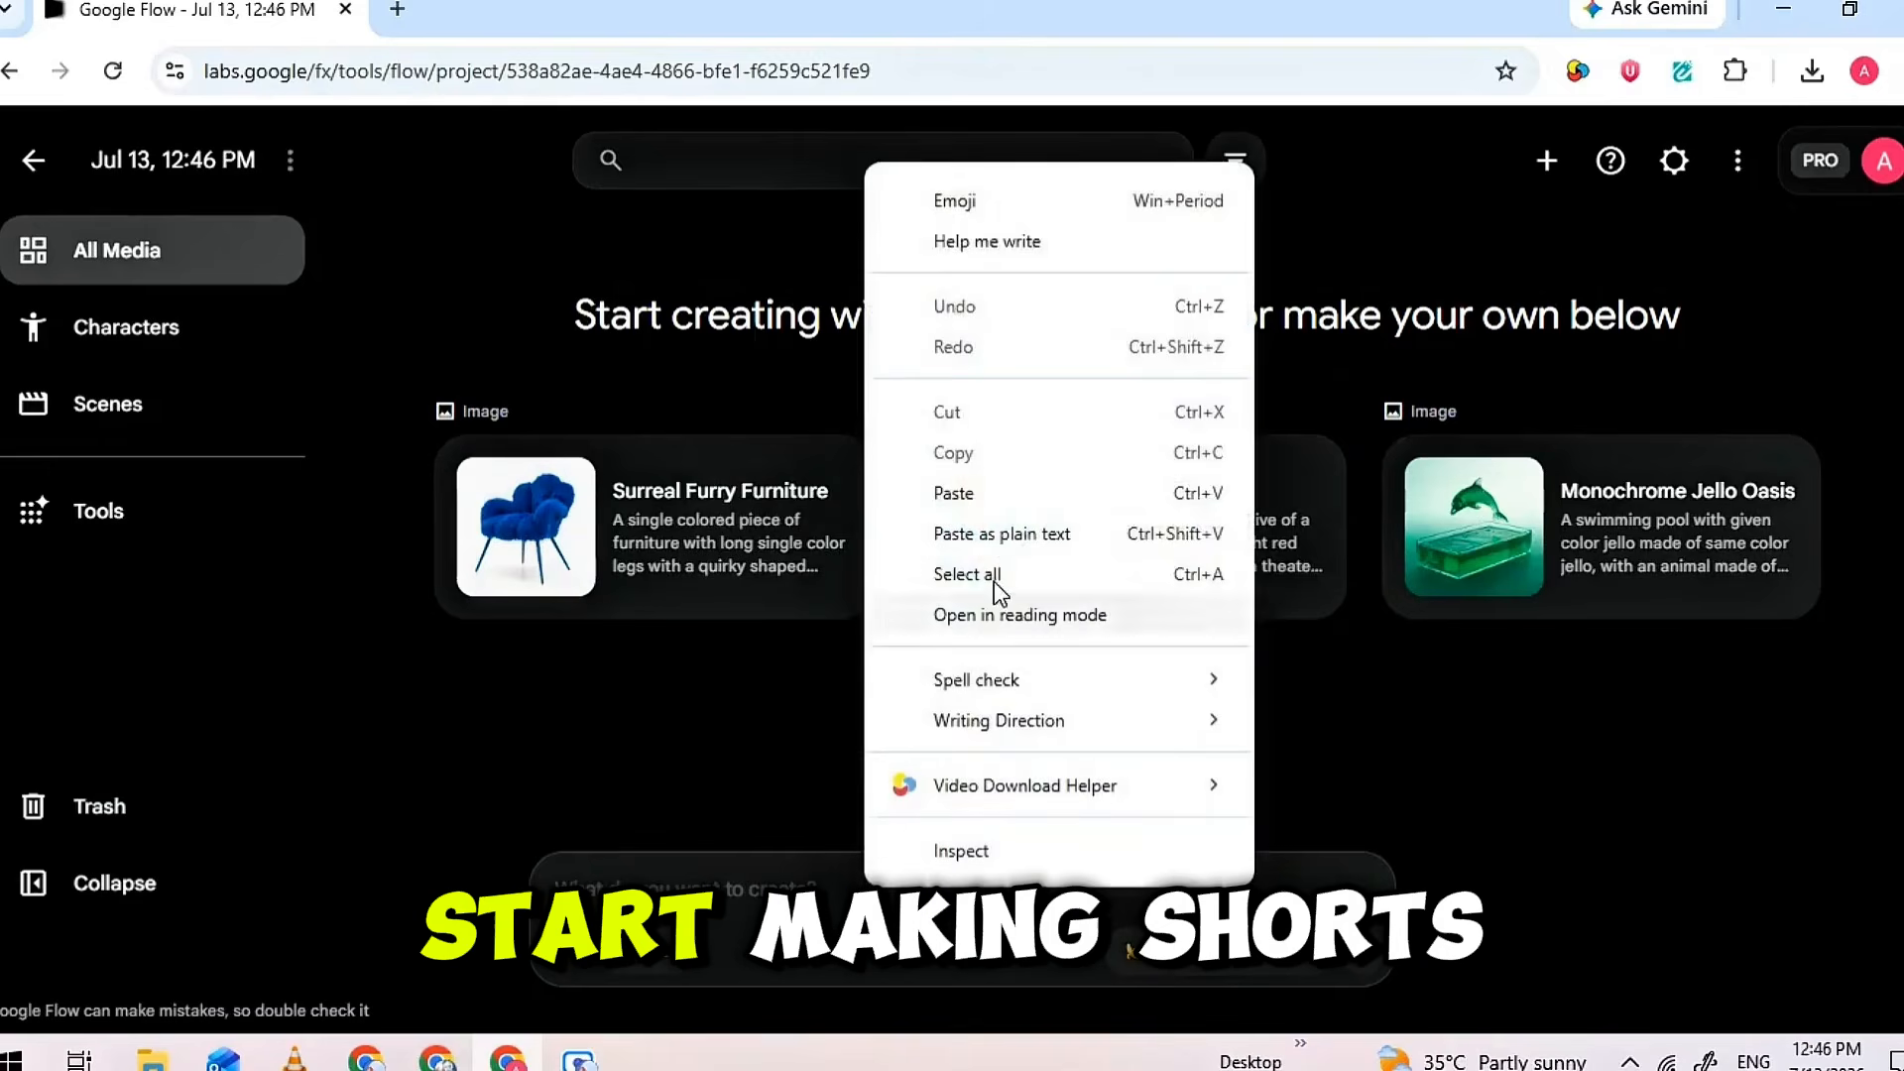
pyautogui.click(1002, 521)
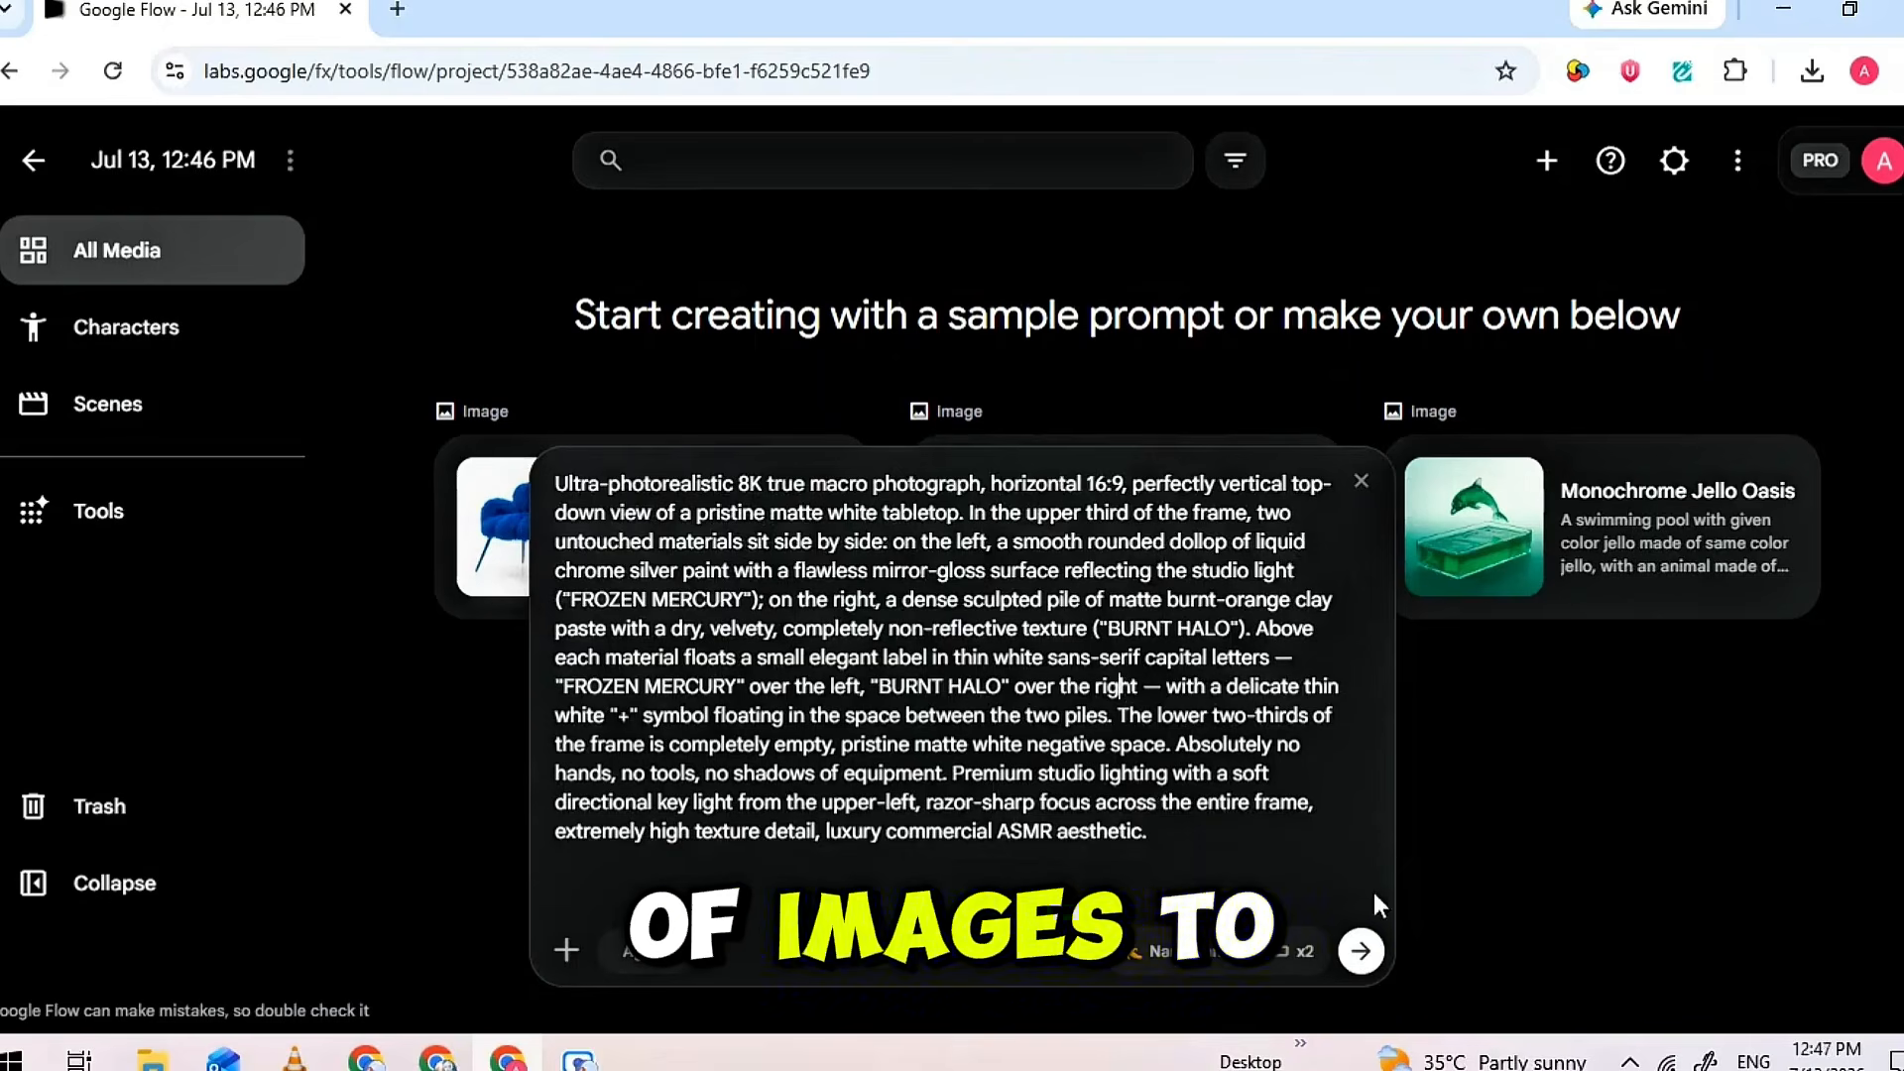
pyautogui.click(1371, 949)
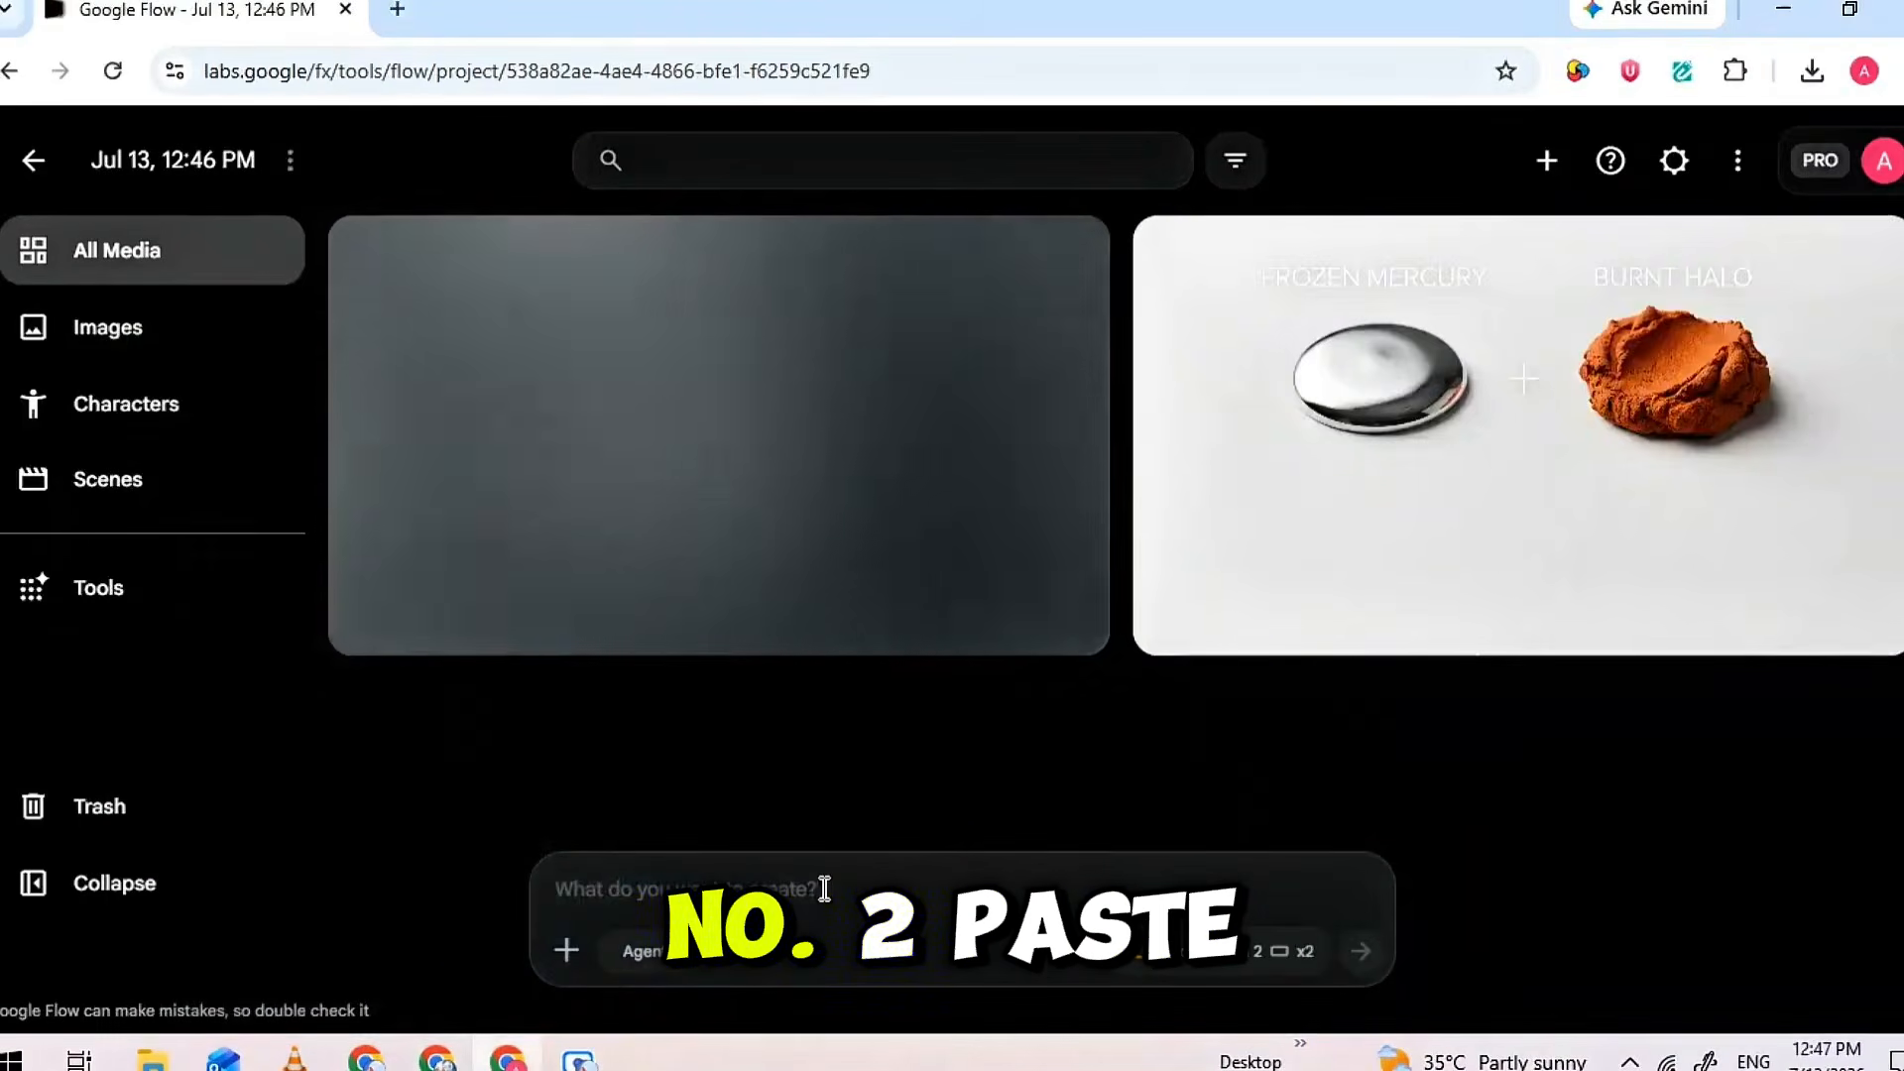
# Copy the Scene 1 Image 2 prompt from Claude into Flow and generate the ANTIQUE BRONZE last-frame images
pyautogui.rightClick(823, 889)
pyautogui.click(902, 476)
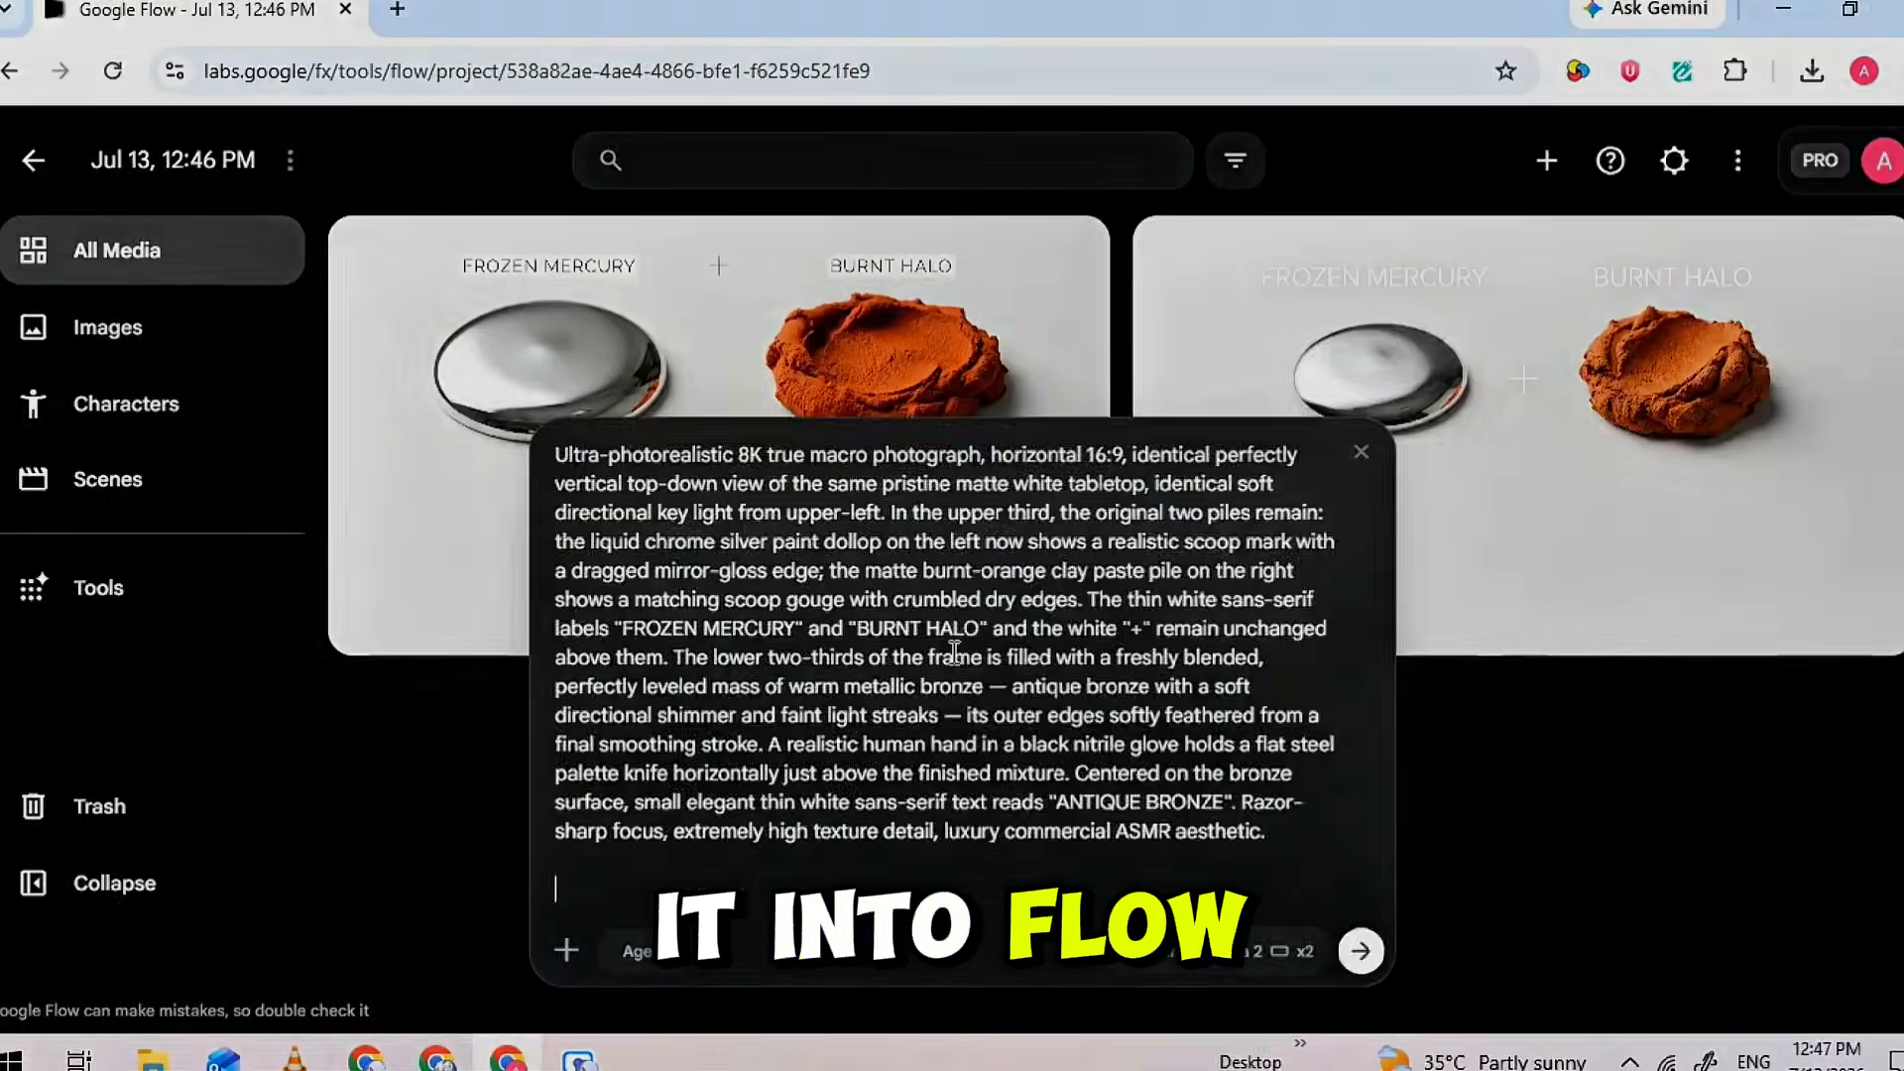
pyautogui.press('Return')
pyautogui.scroll(-4, 1104, 662)
pyautogui.scroll(5, 1105, 662)
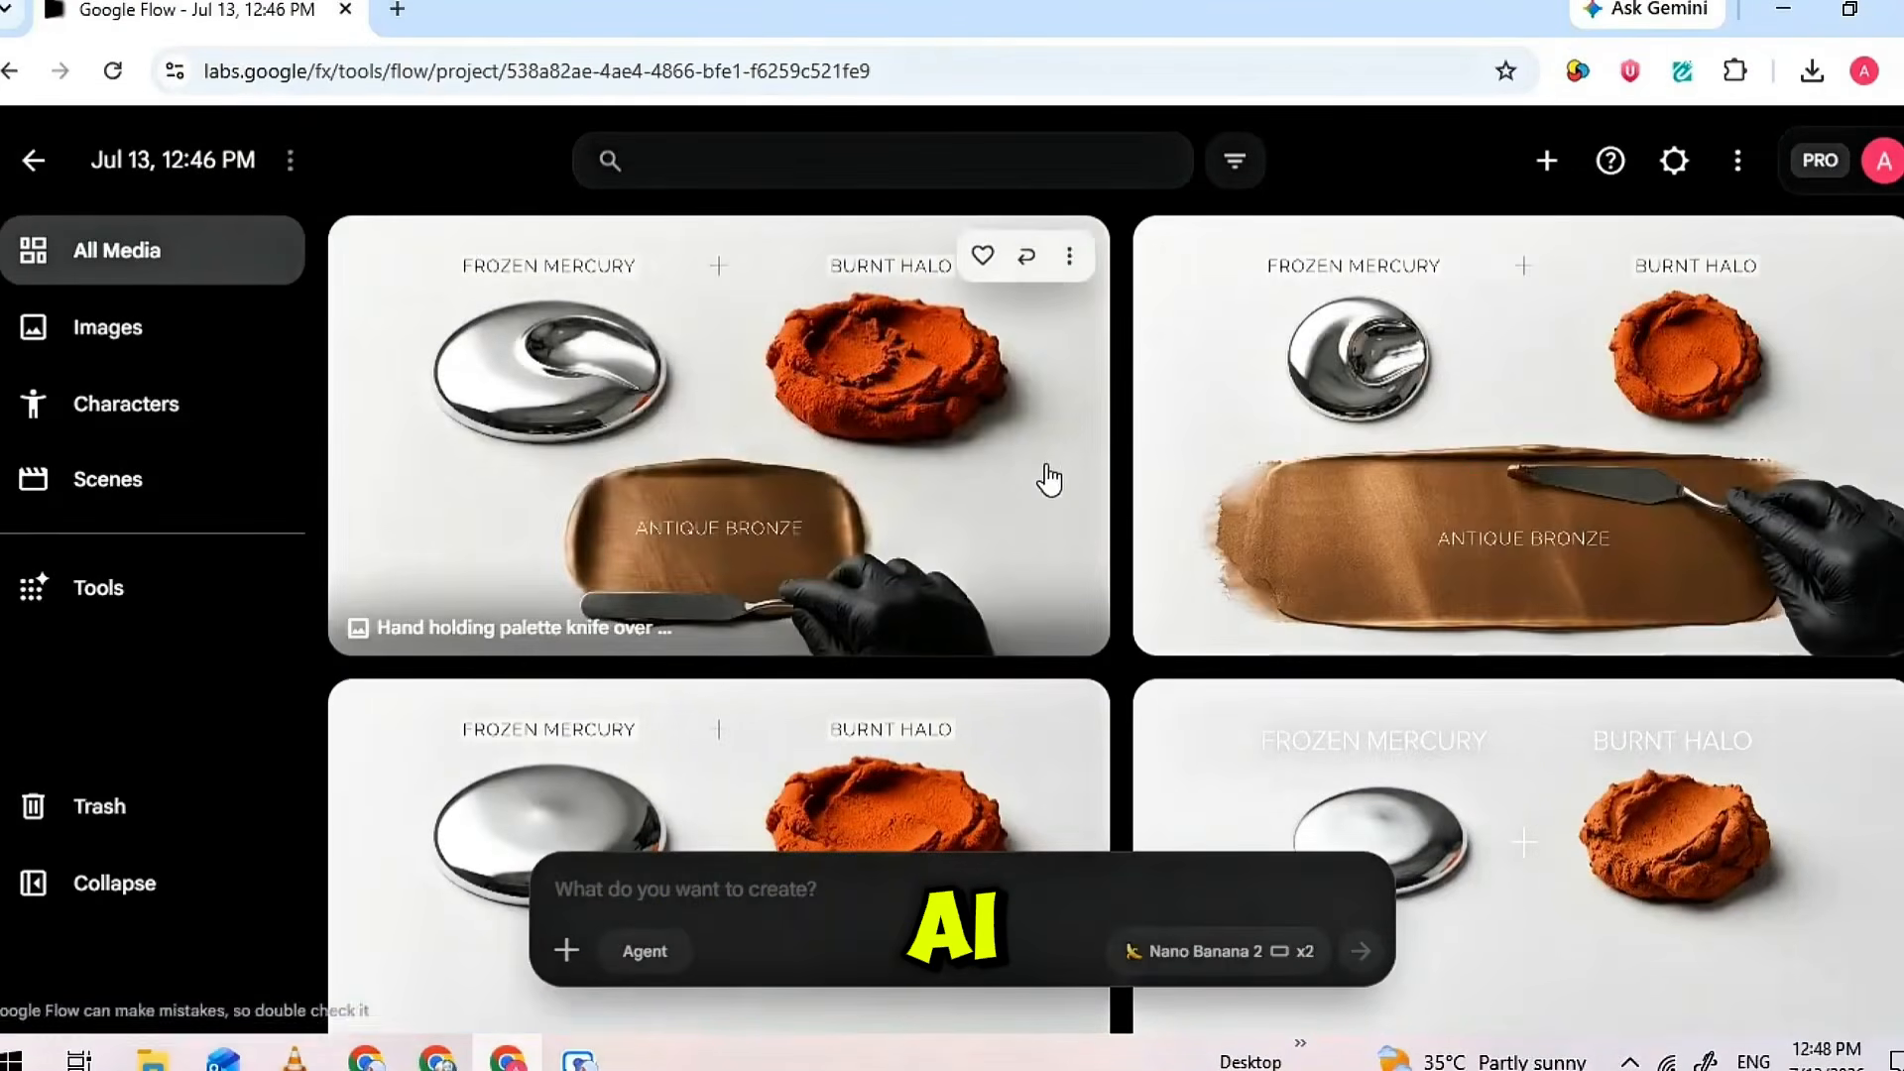
# Add the "Chrome paint and clay paste" first-frame image to the prompt as the reference
pyautogui.scroll(-3, 1041, 473)
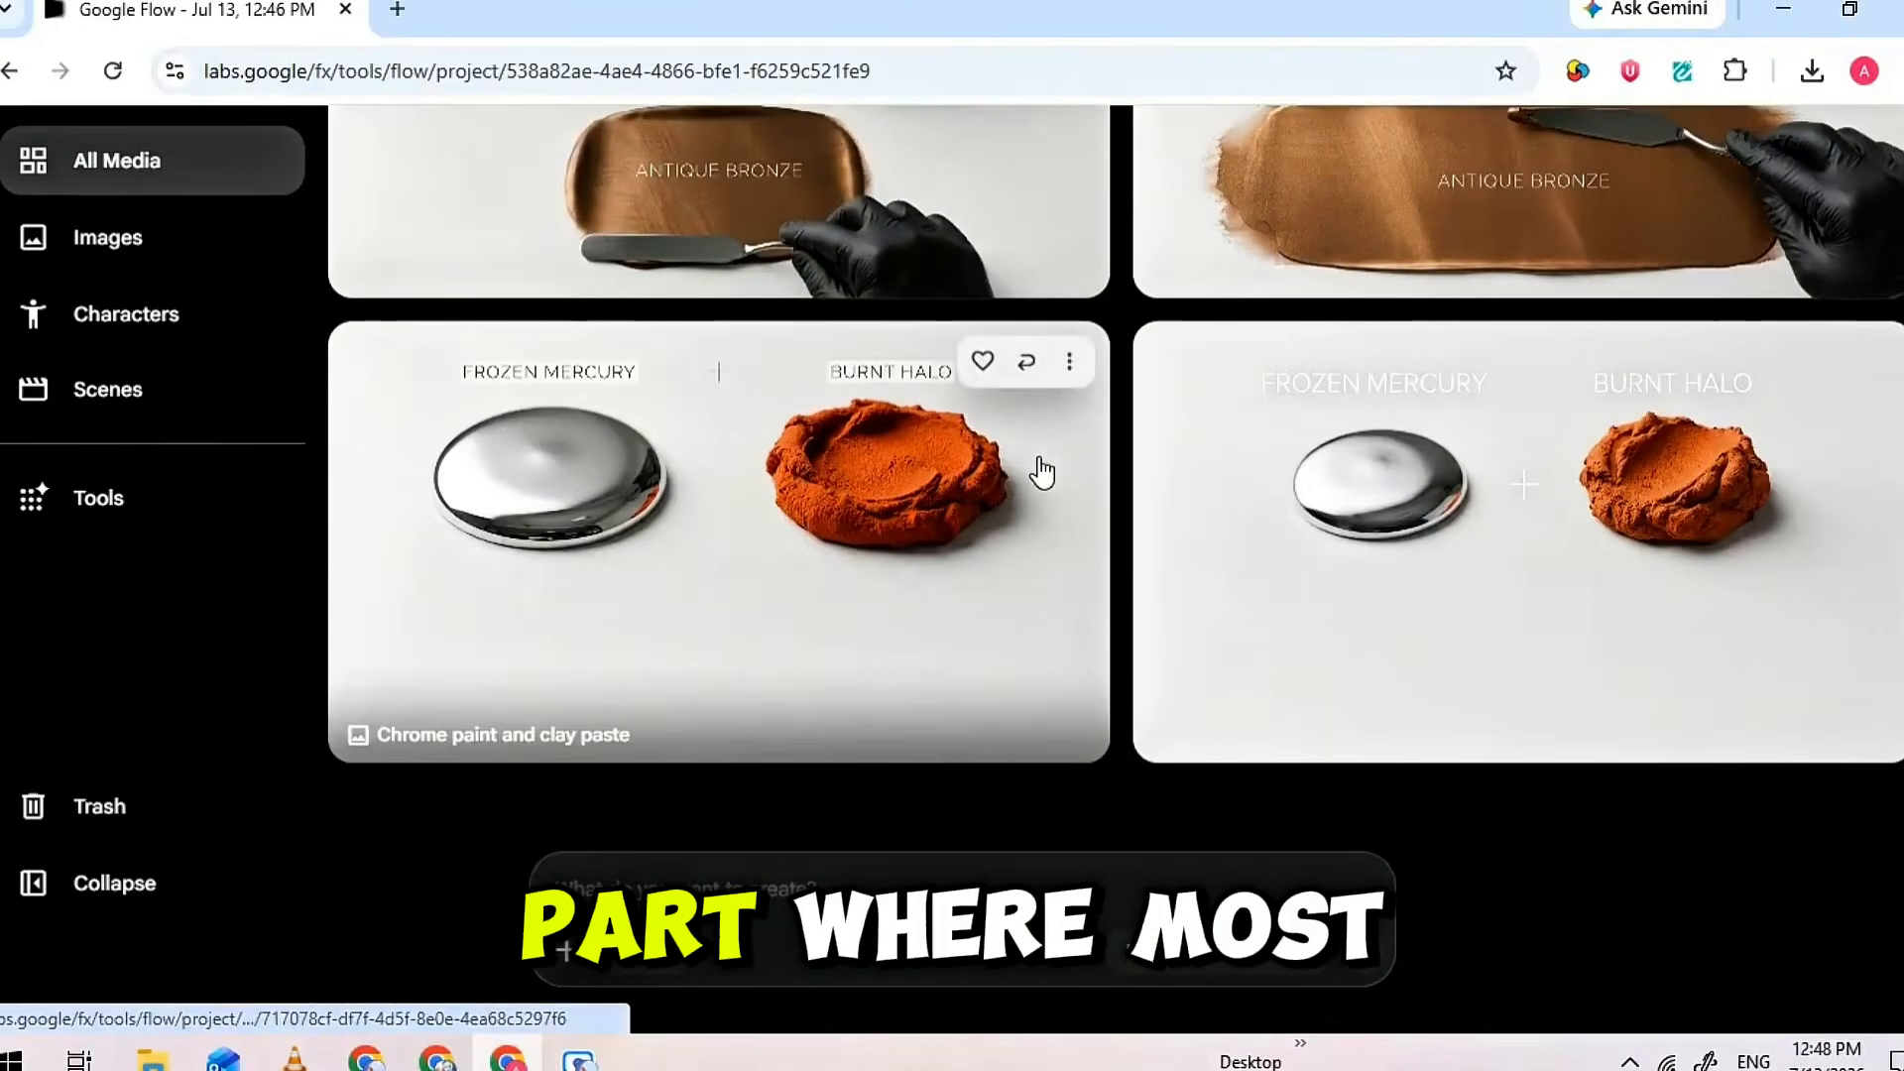
pyautogui.click(1069, 367)
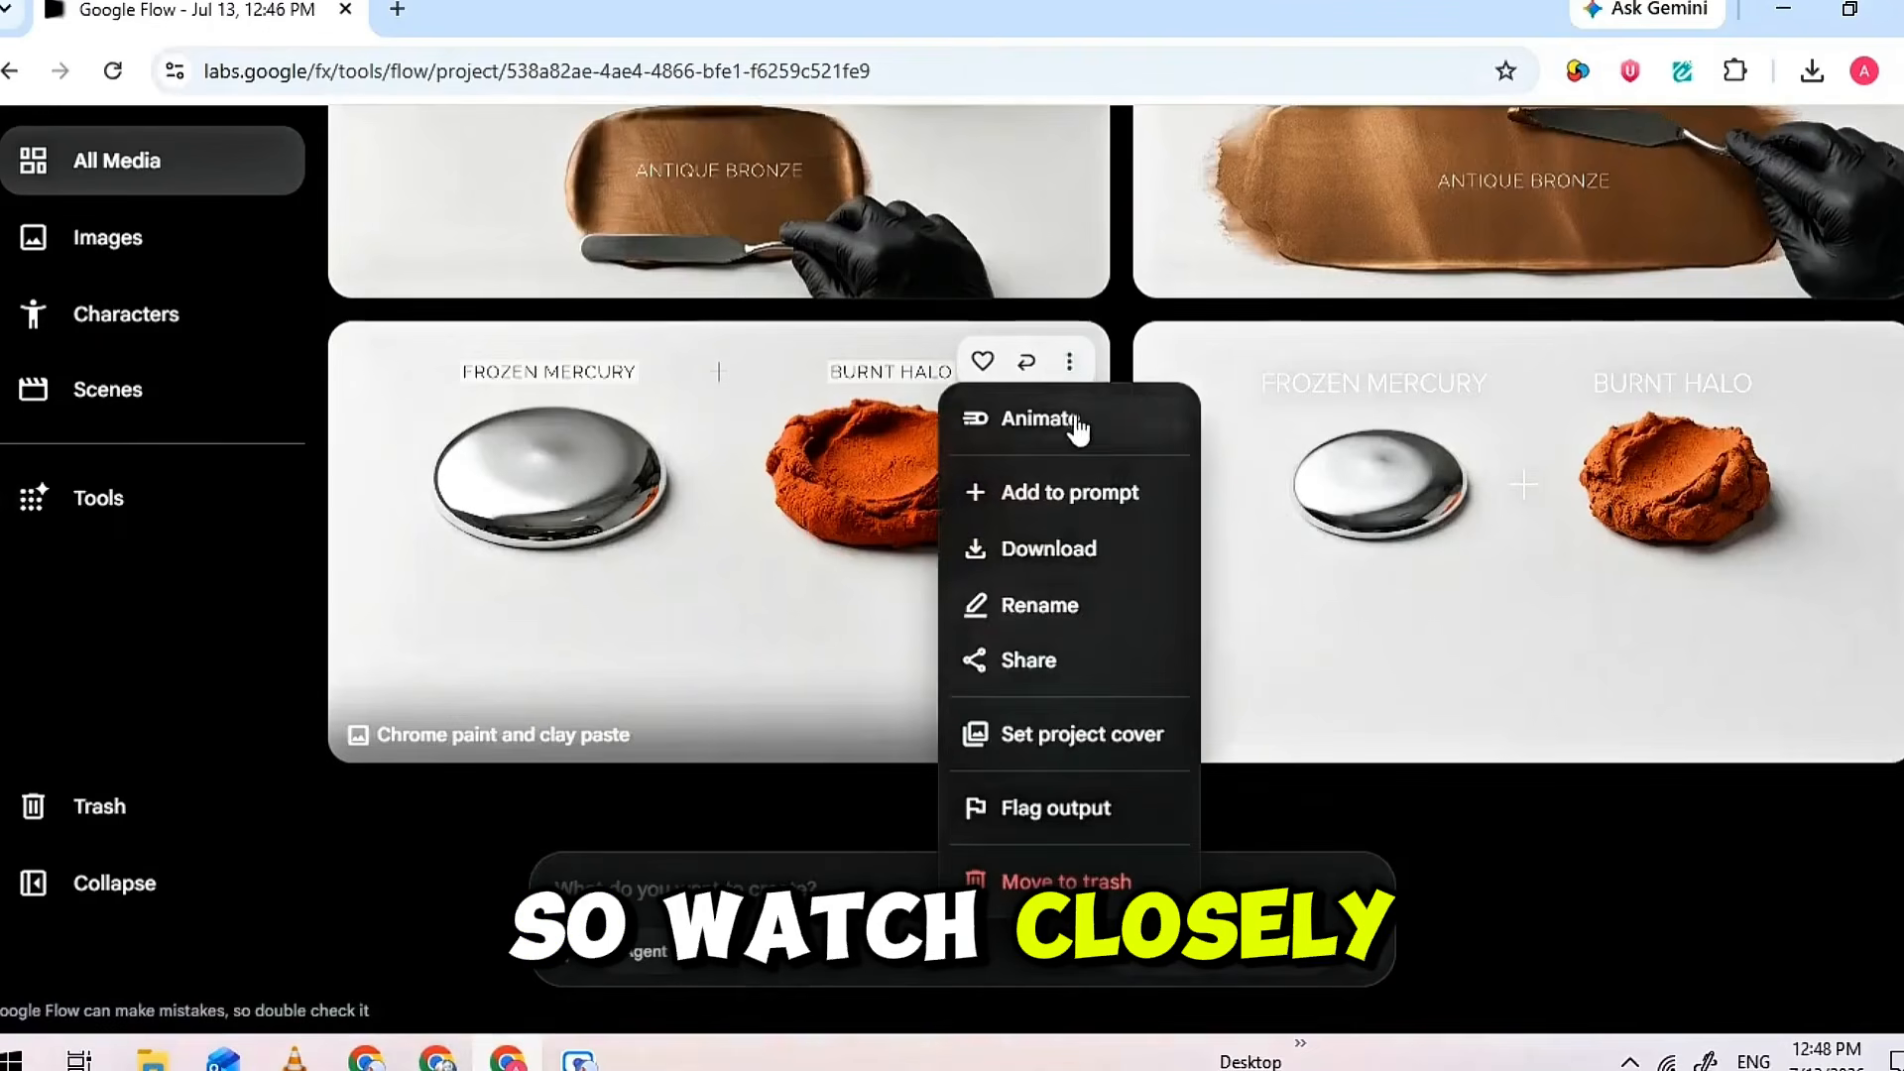
pyautogui.click(1080, 496)
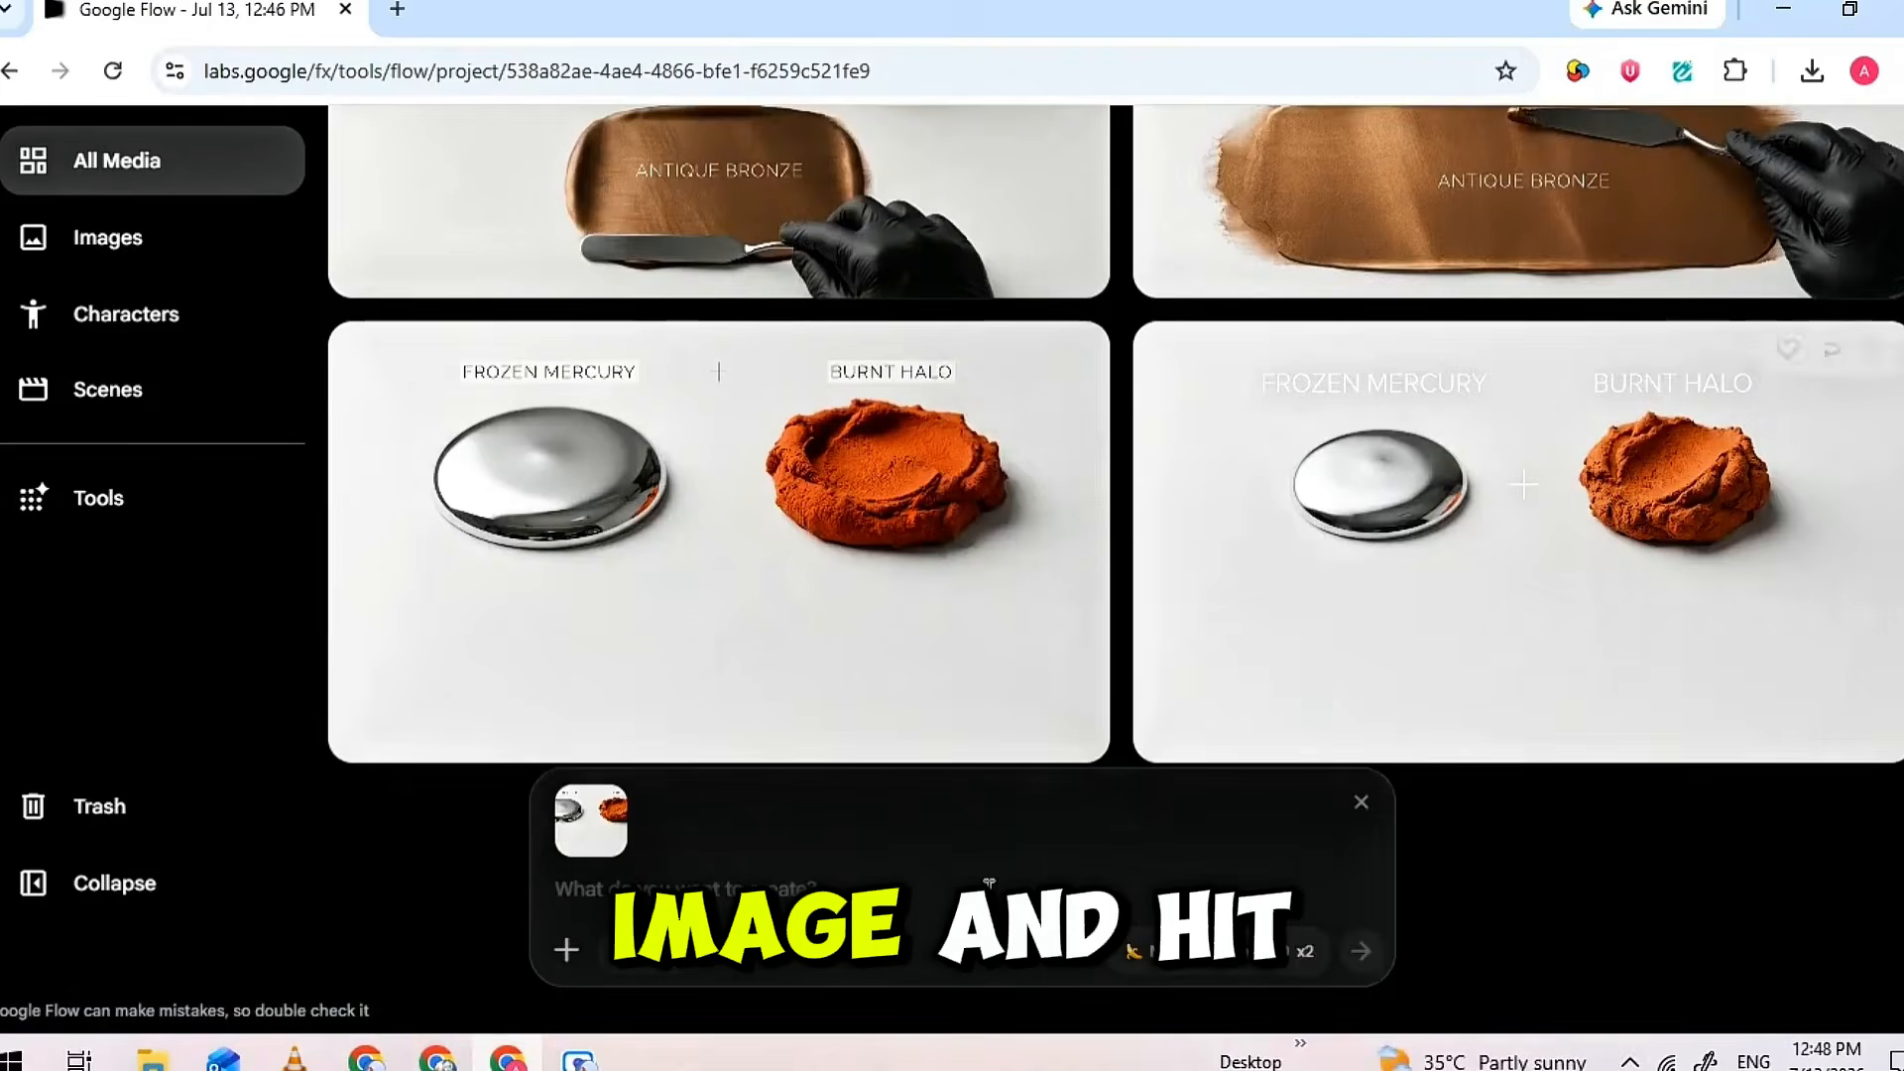
# Switch generation to Video with Ingredients, 16:9, x2, the Omni Flash model and a 10s length
pyautogui.click(1200, 954)
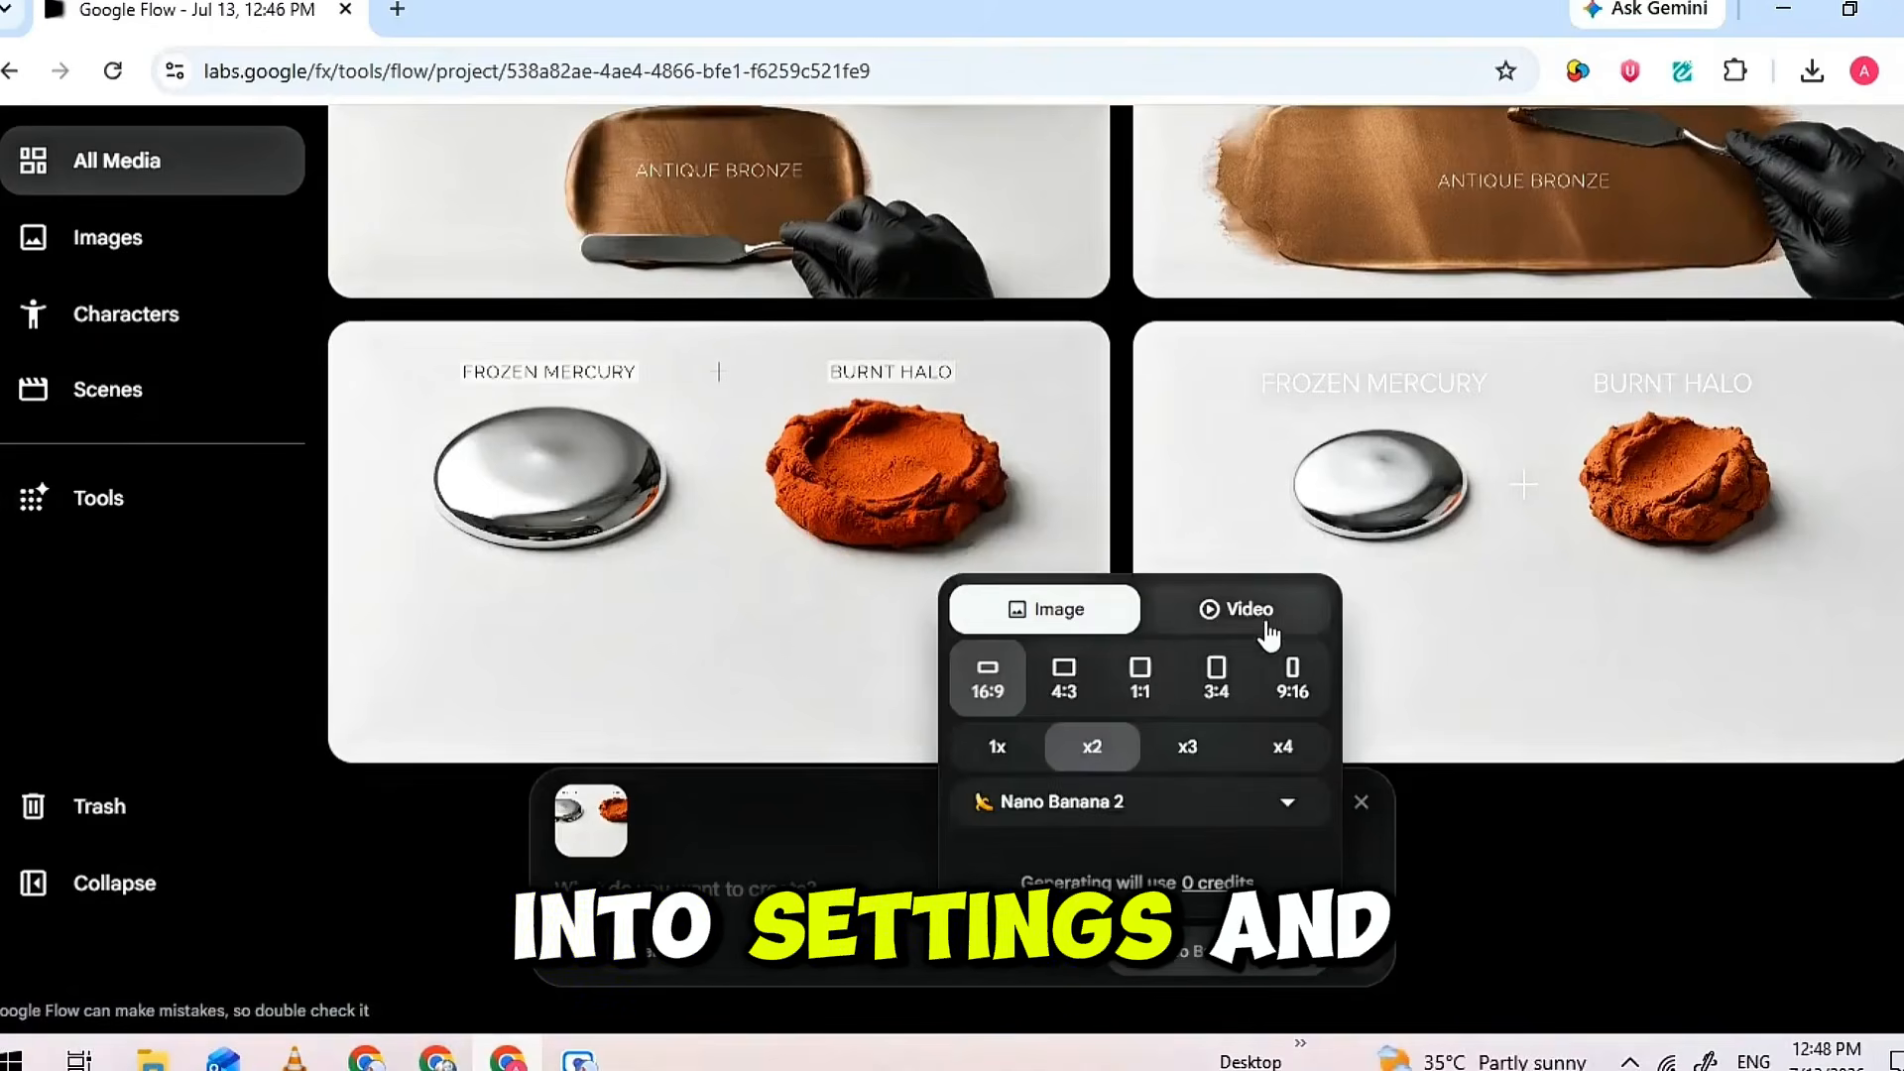
pyautogui.click(1238, 609)
pyautogui.click(1263, 784)
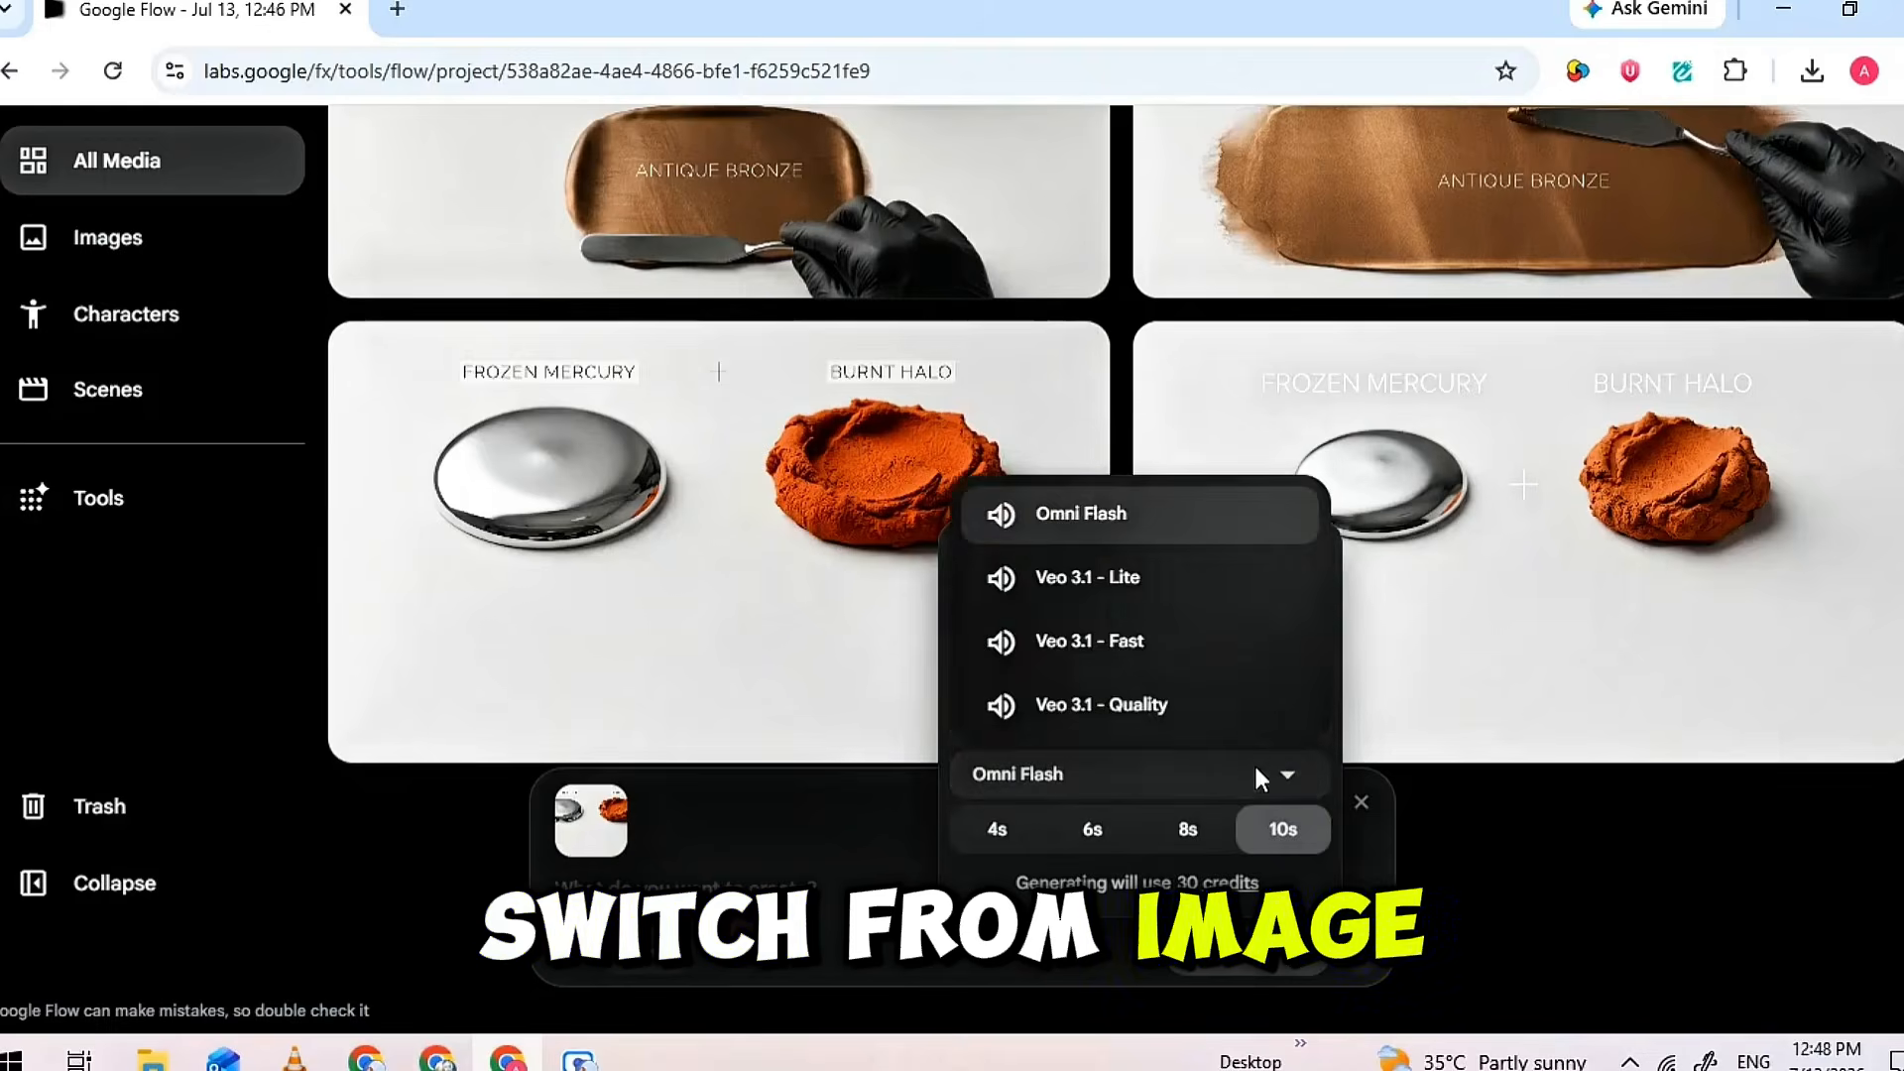
pyautogui.click(1168, 706)
pyautogui.click(1214, 827)
pyautogui.click(1137, 579)
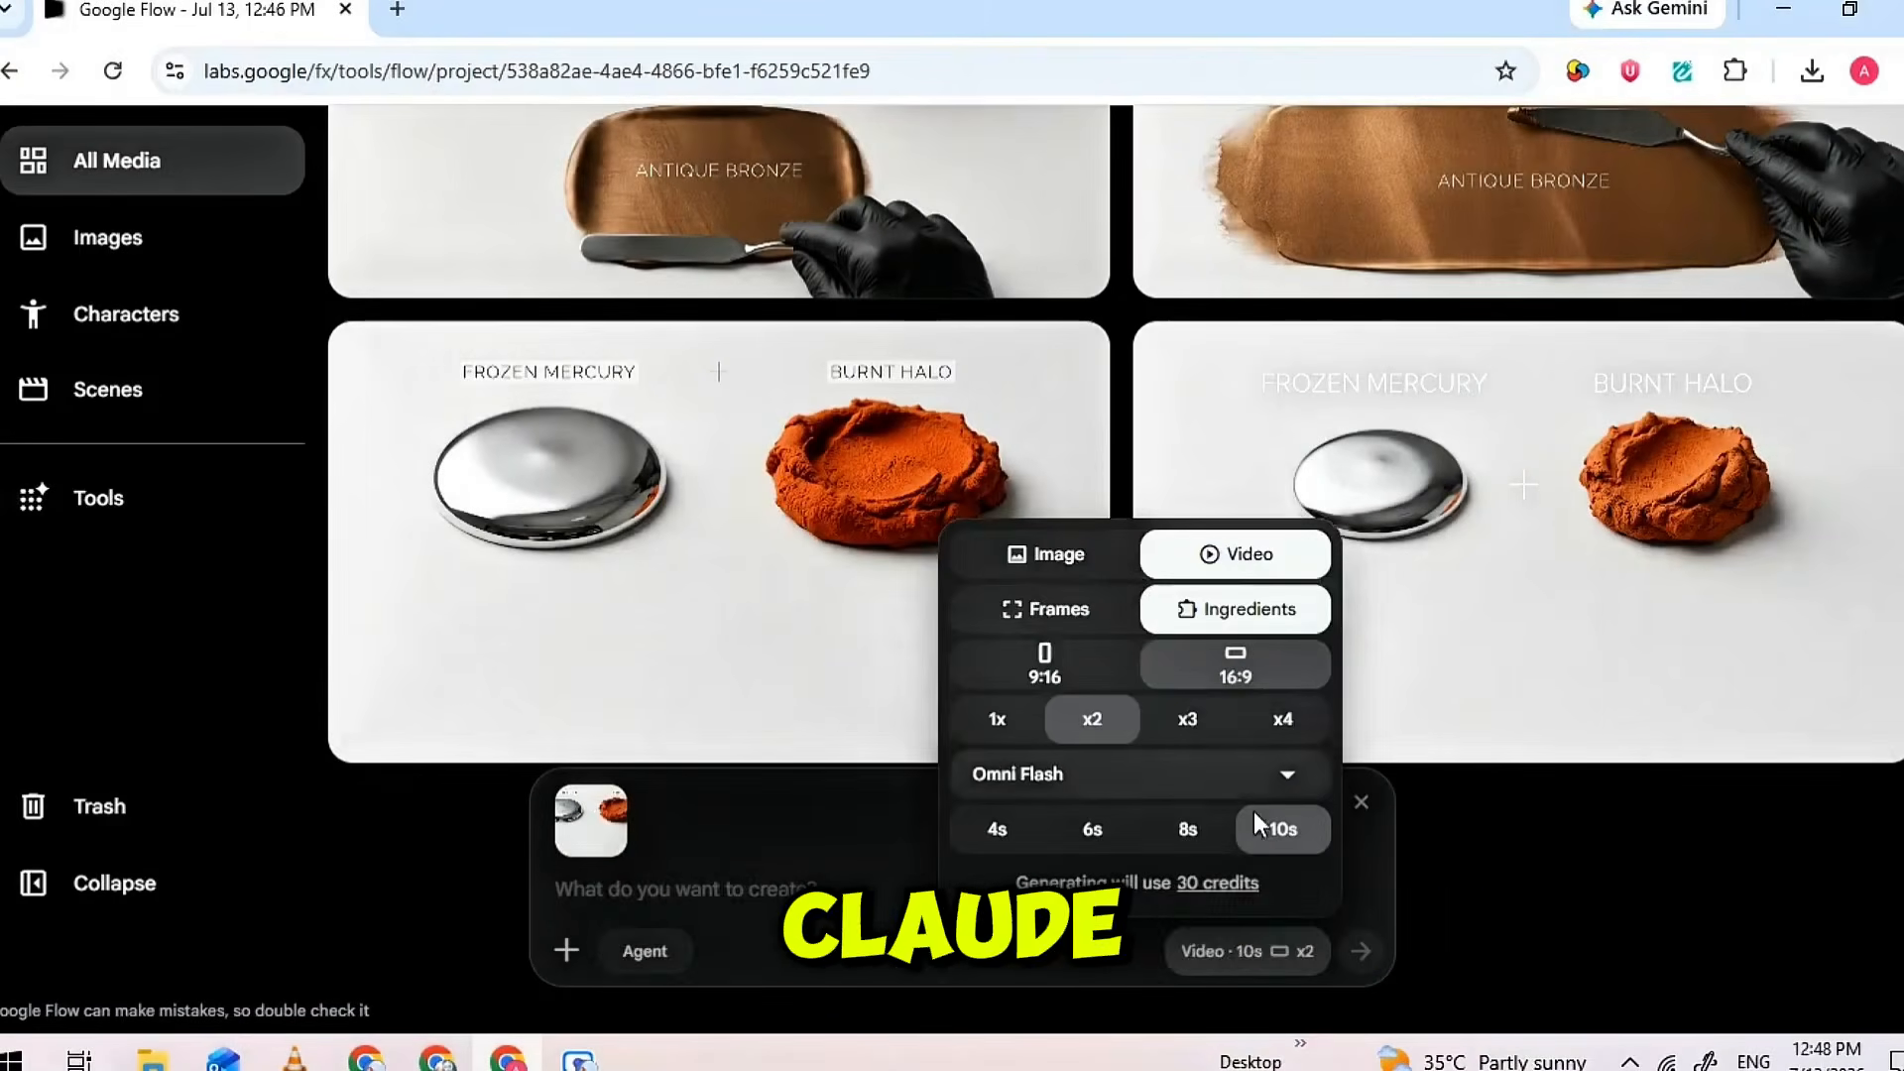
pyautogui.click(872, 877)
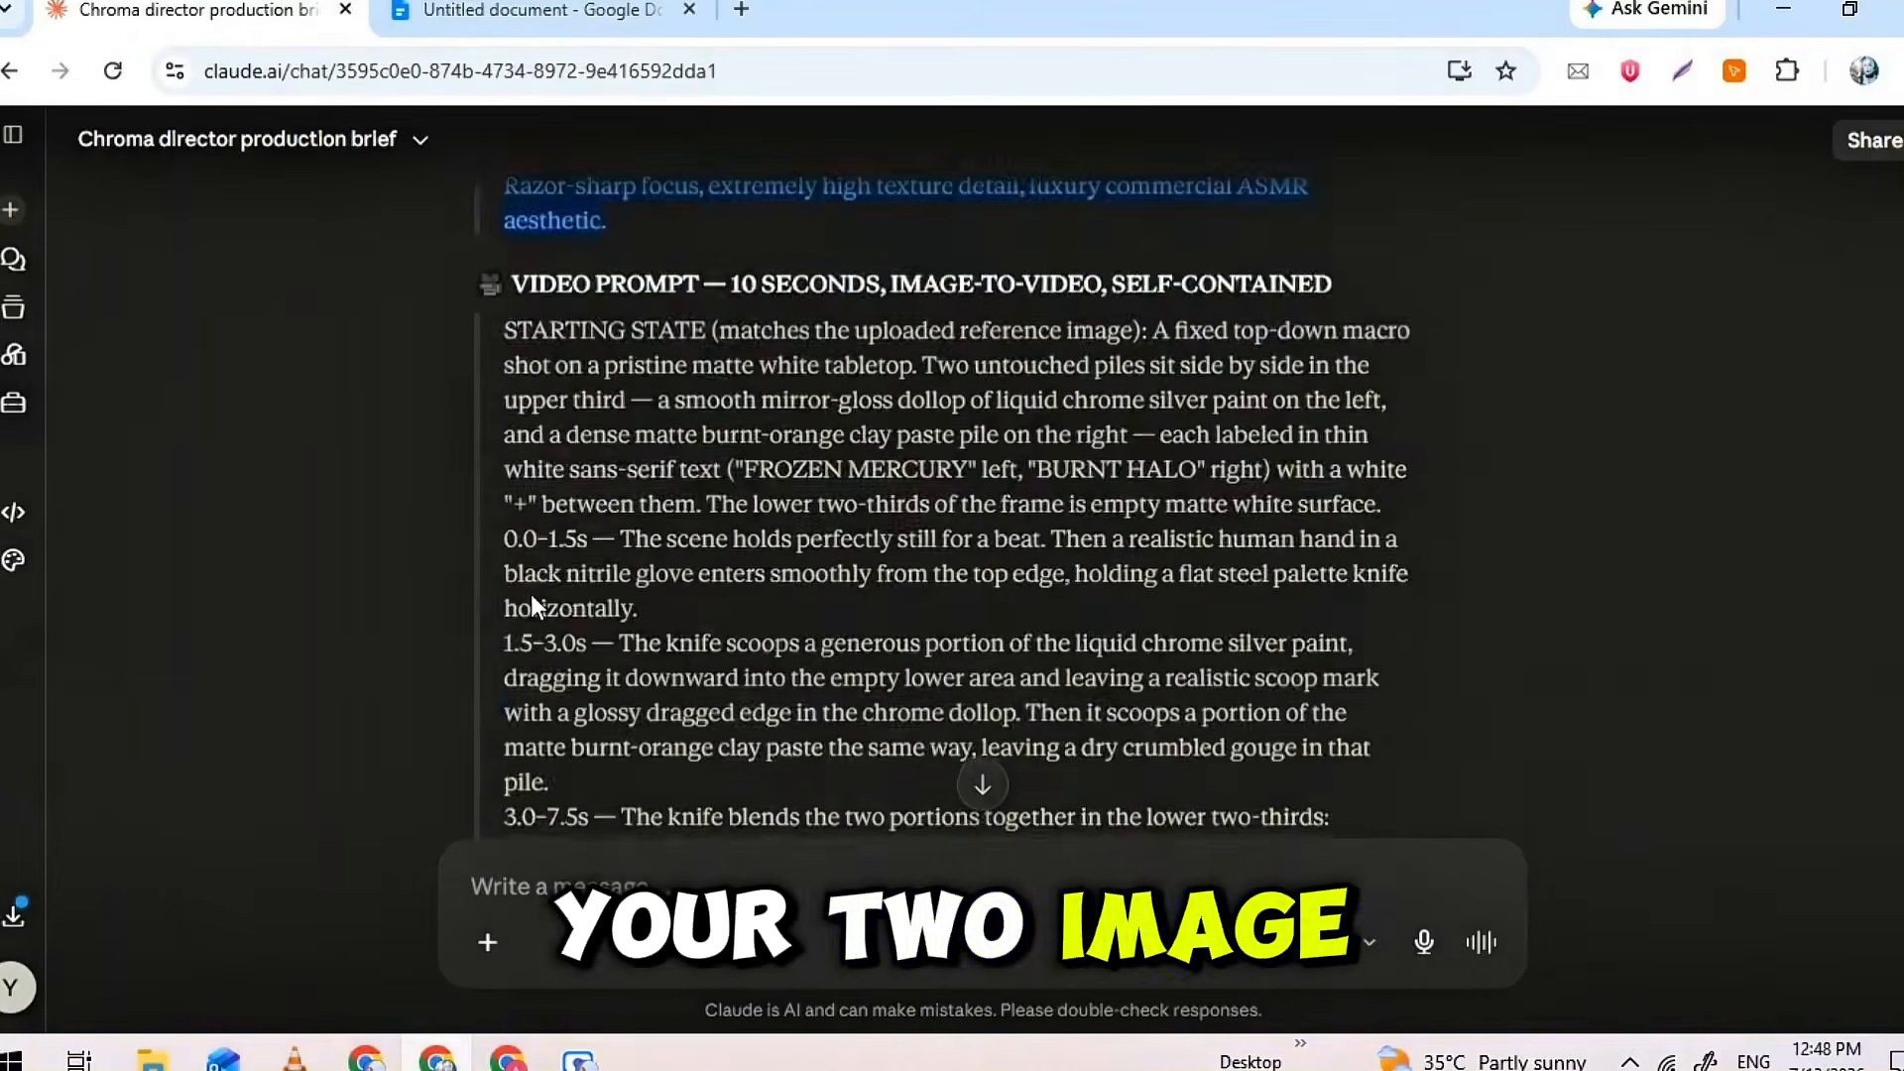
# Copy the Scene 1 10-second video prompt from Claude into the Flow prompt and generate the mixing video
pyautogui.scroll(-8, 531, 595)
pyautogui.moveTo(968, 714); pyautogui.dragTo(573, 601)
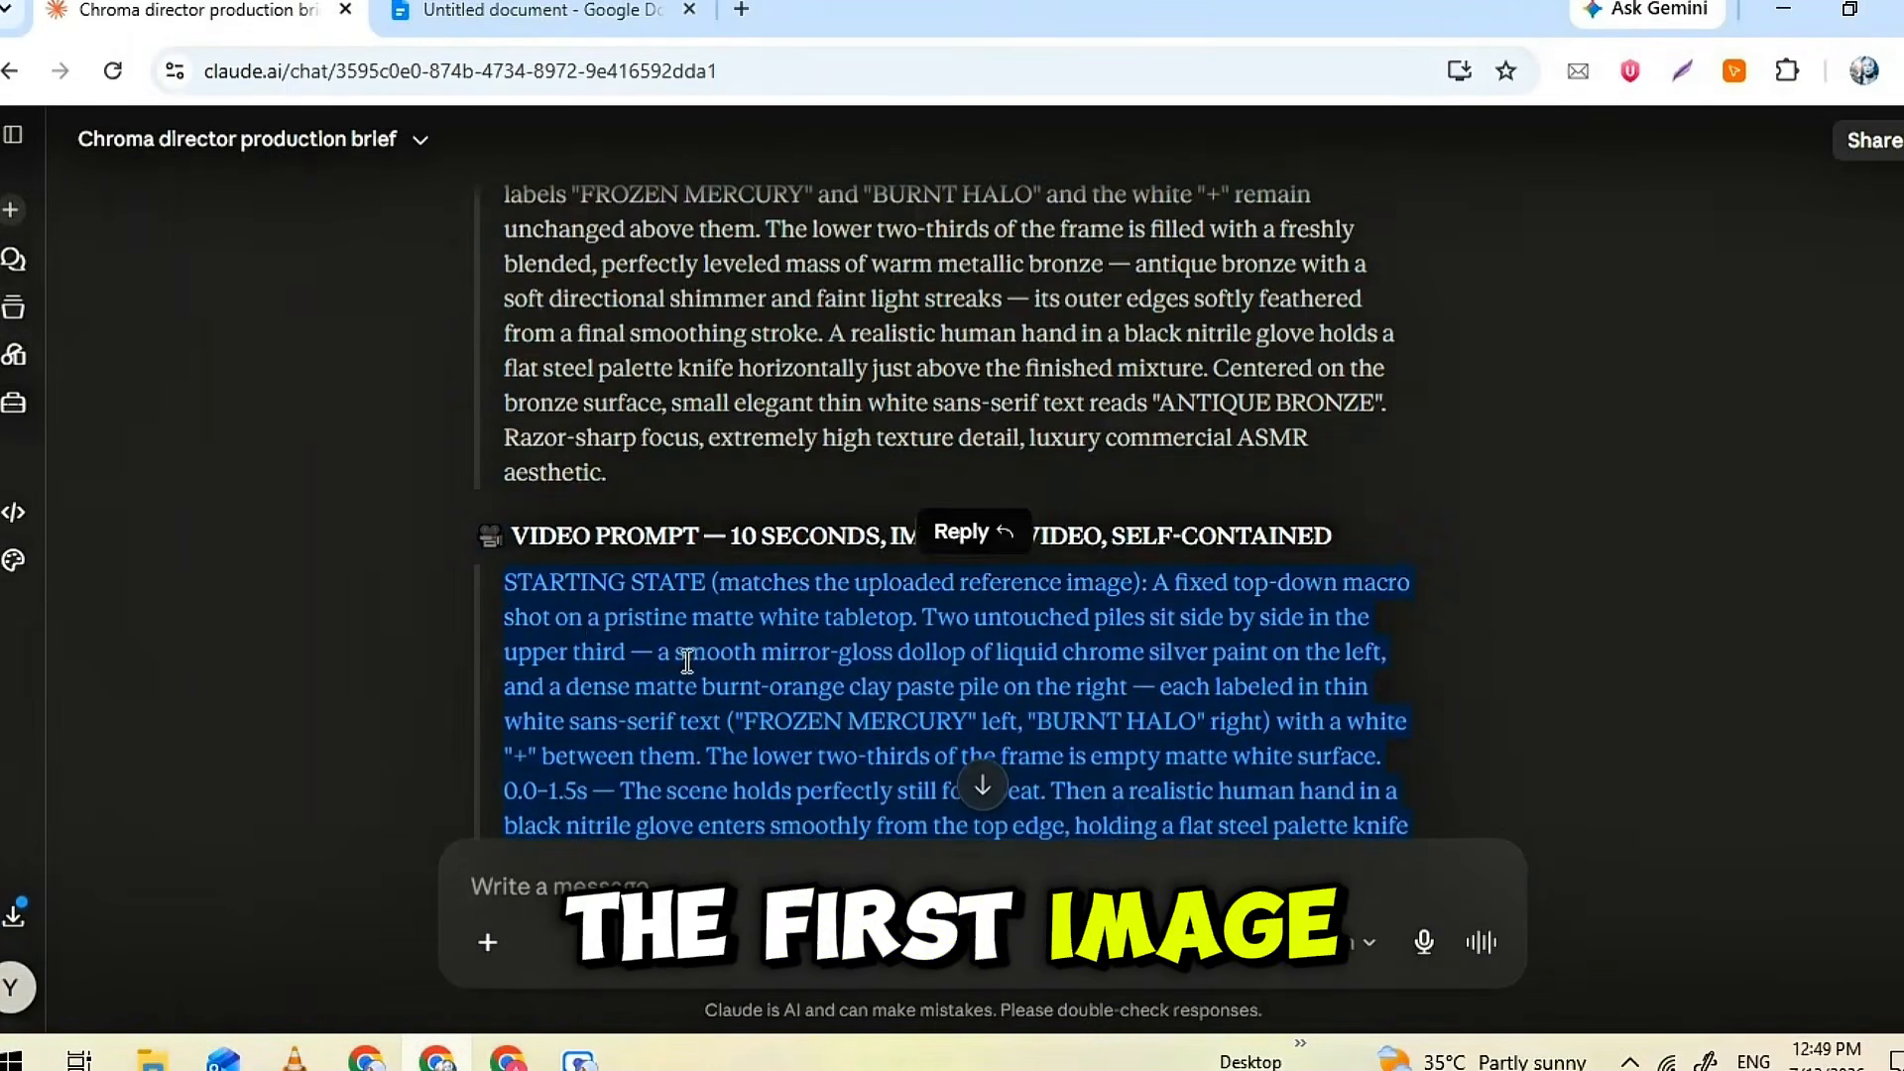
pyautogui.scroll(-5, 578, 615)
pyautogui.rightClick(680, 467)
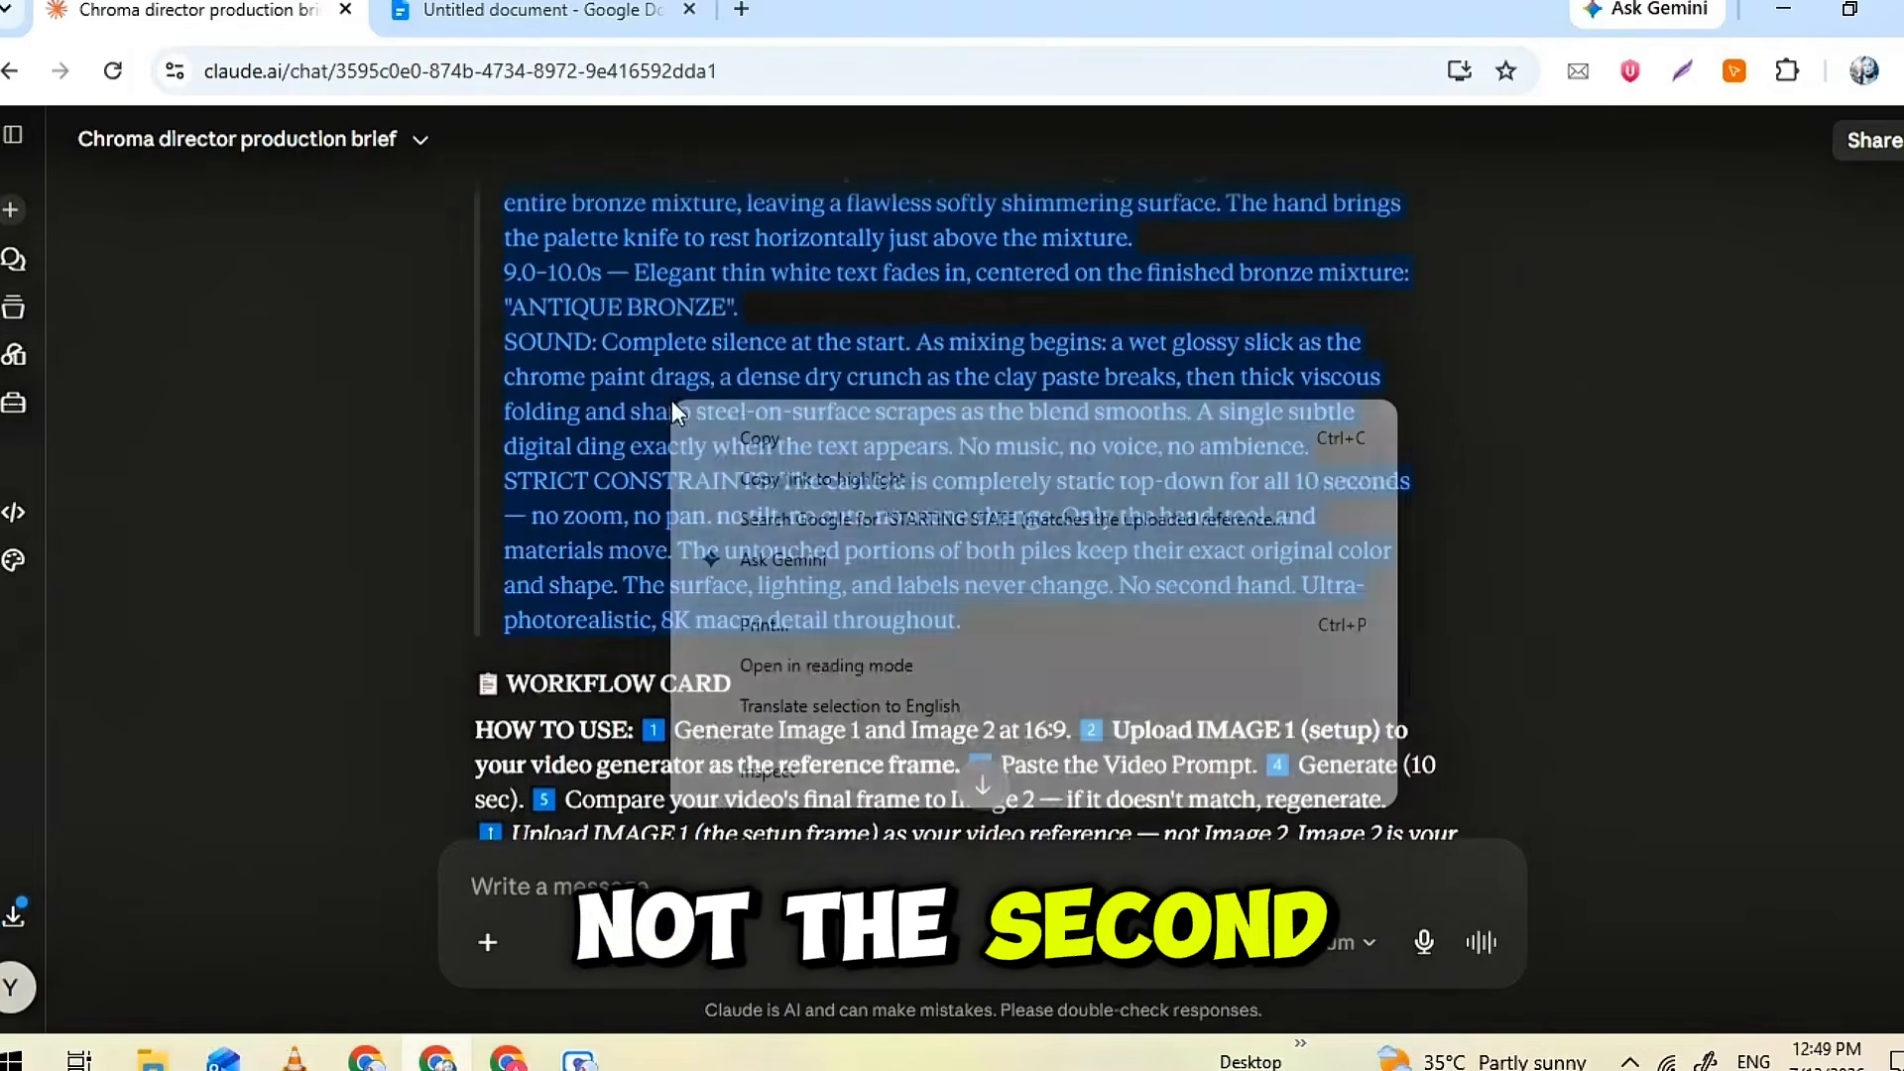
pyautogui.click(760, 438)
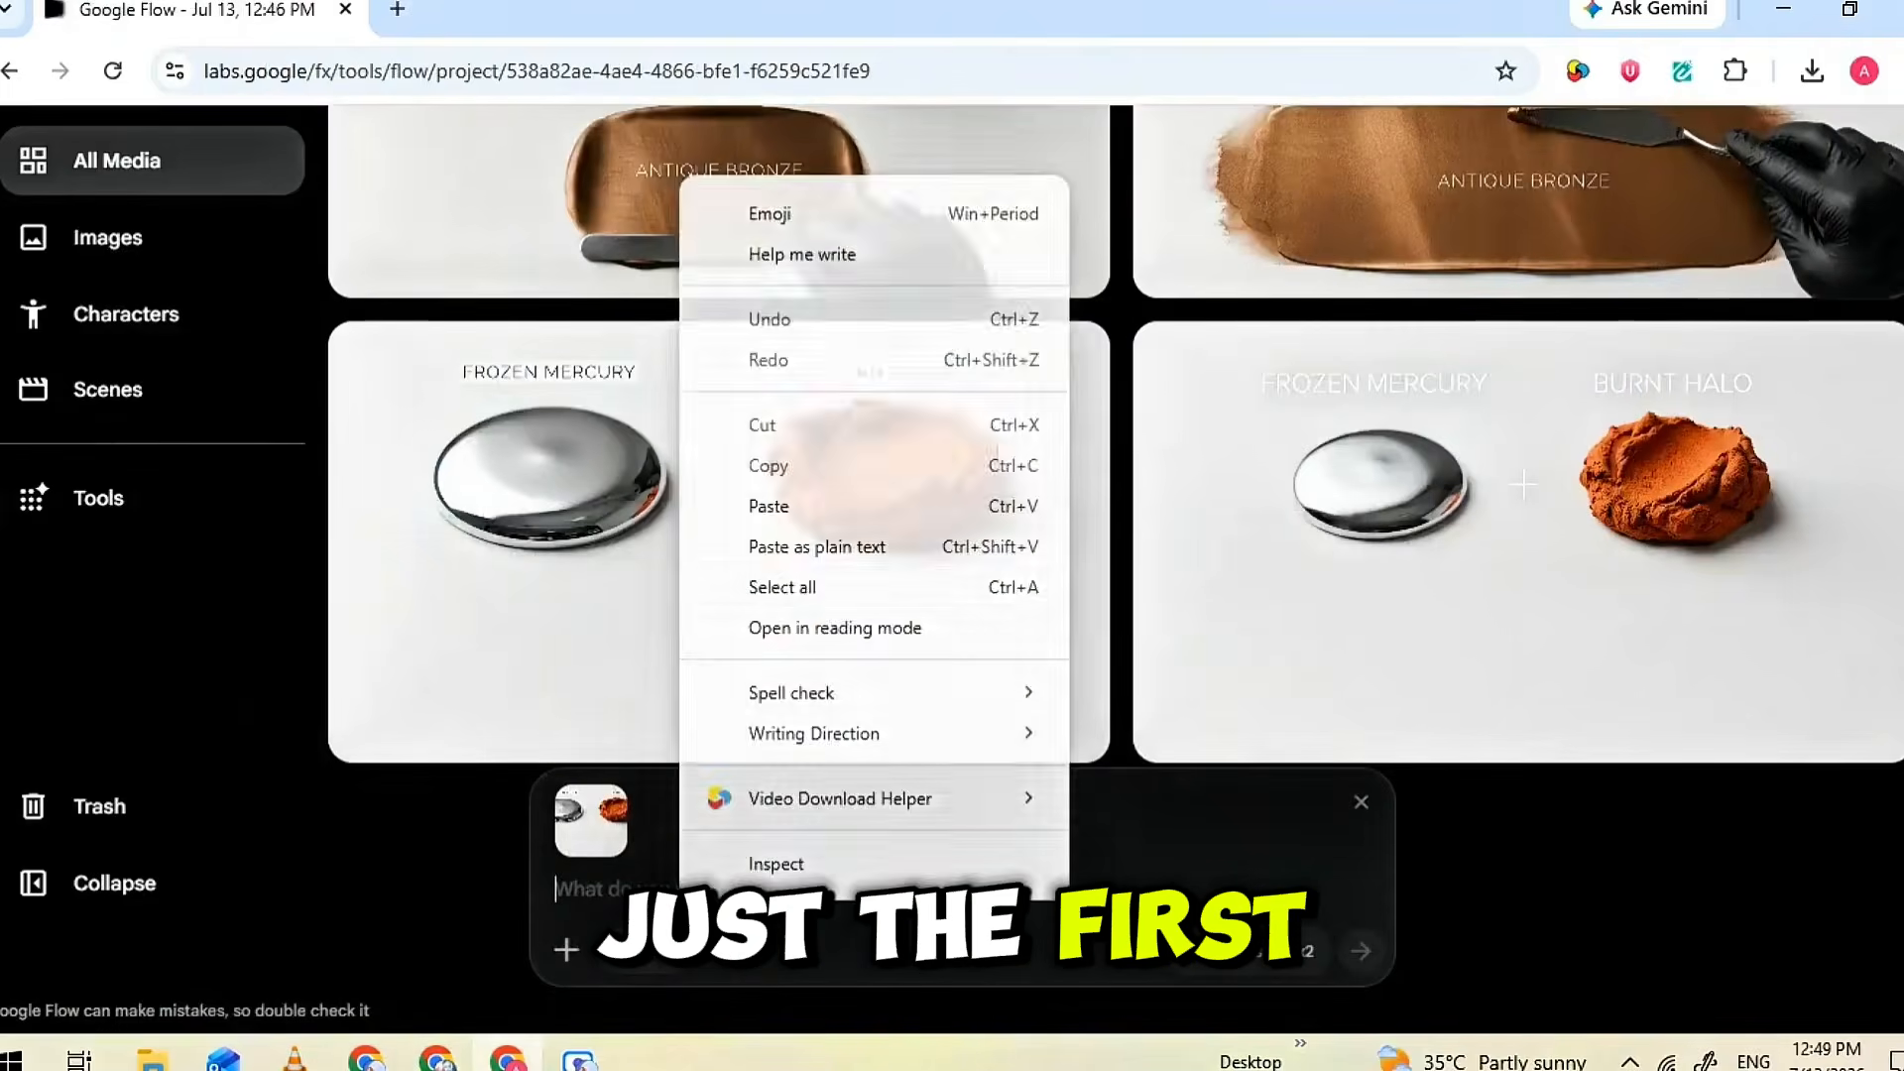
pyautogui.click(764, 501)
pyautogui.scroll(-3, 595, 732)
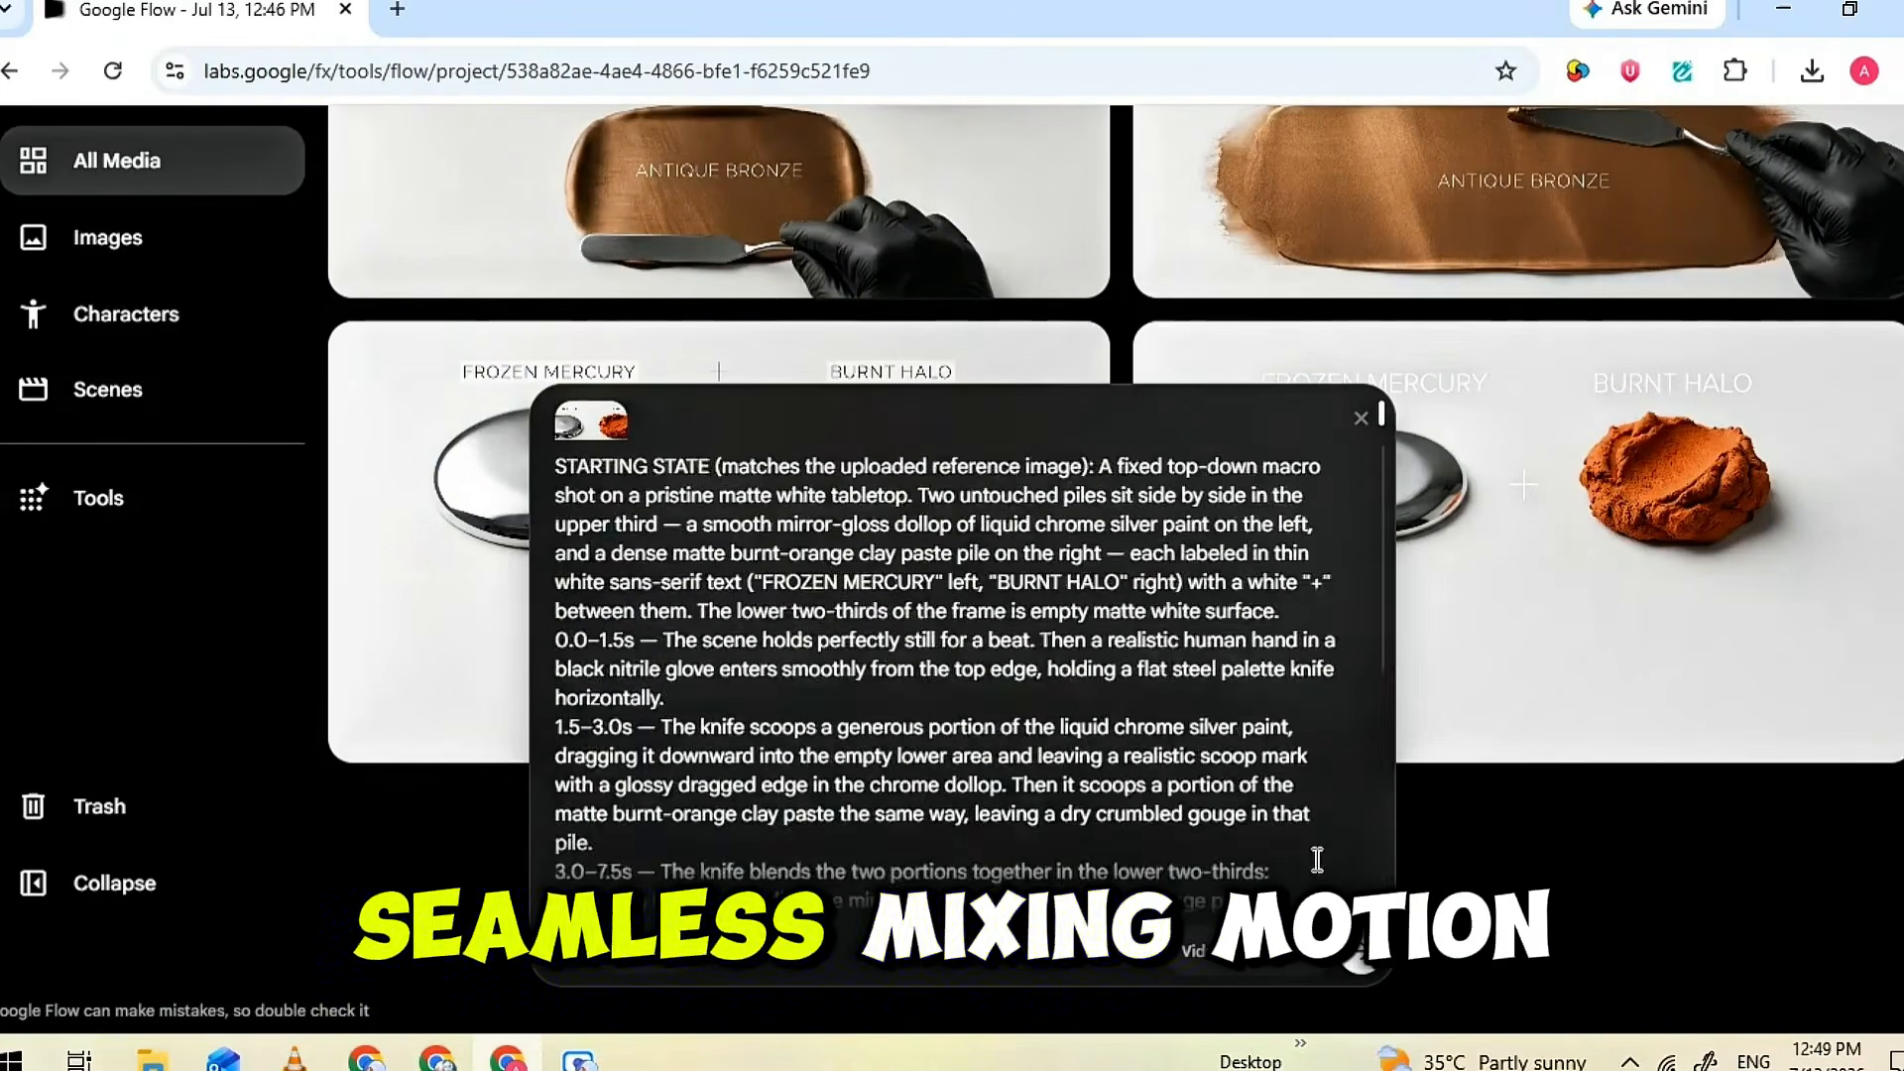
pyautogui.click(1361, 949)
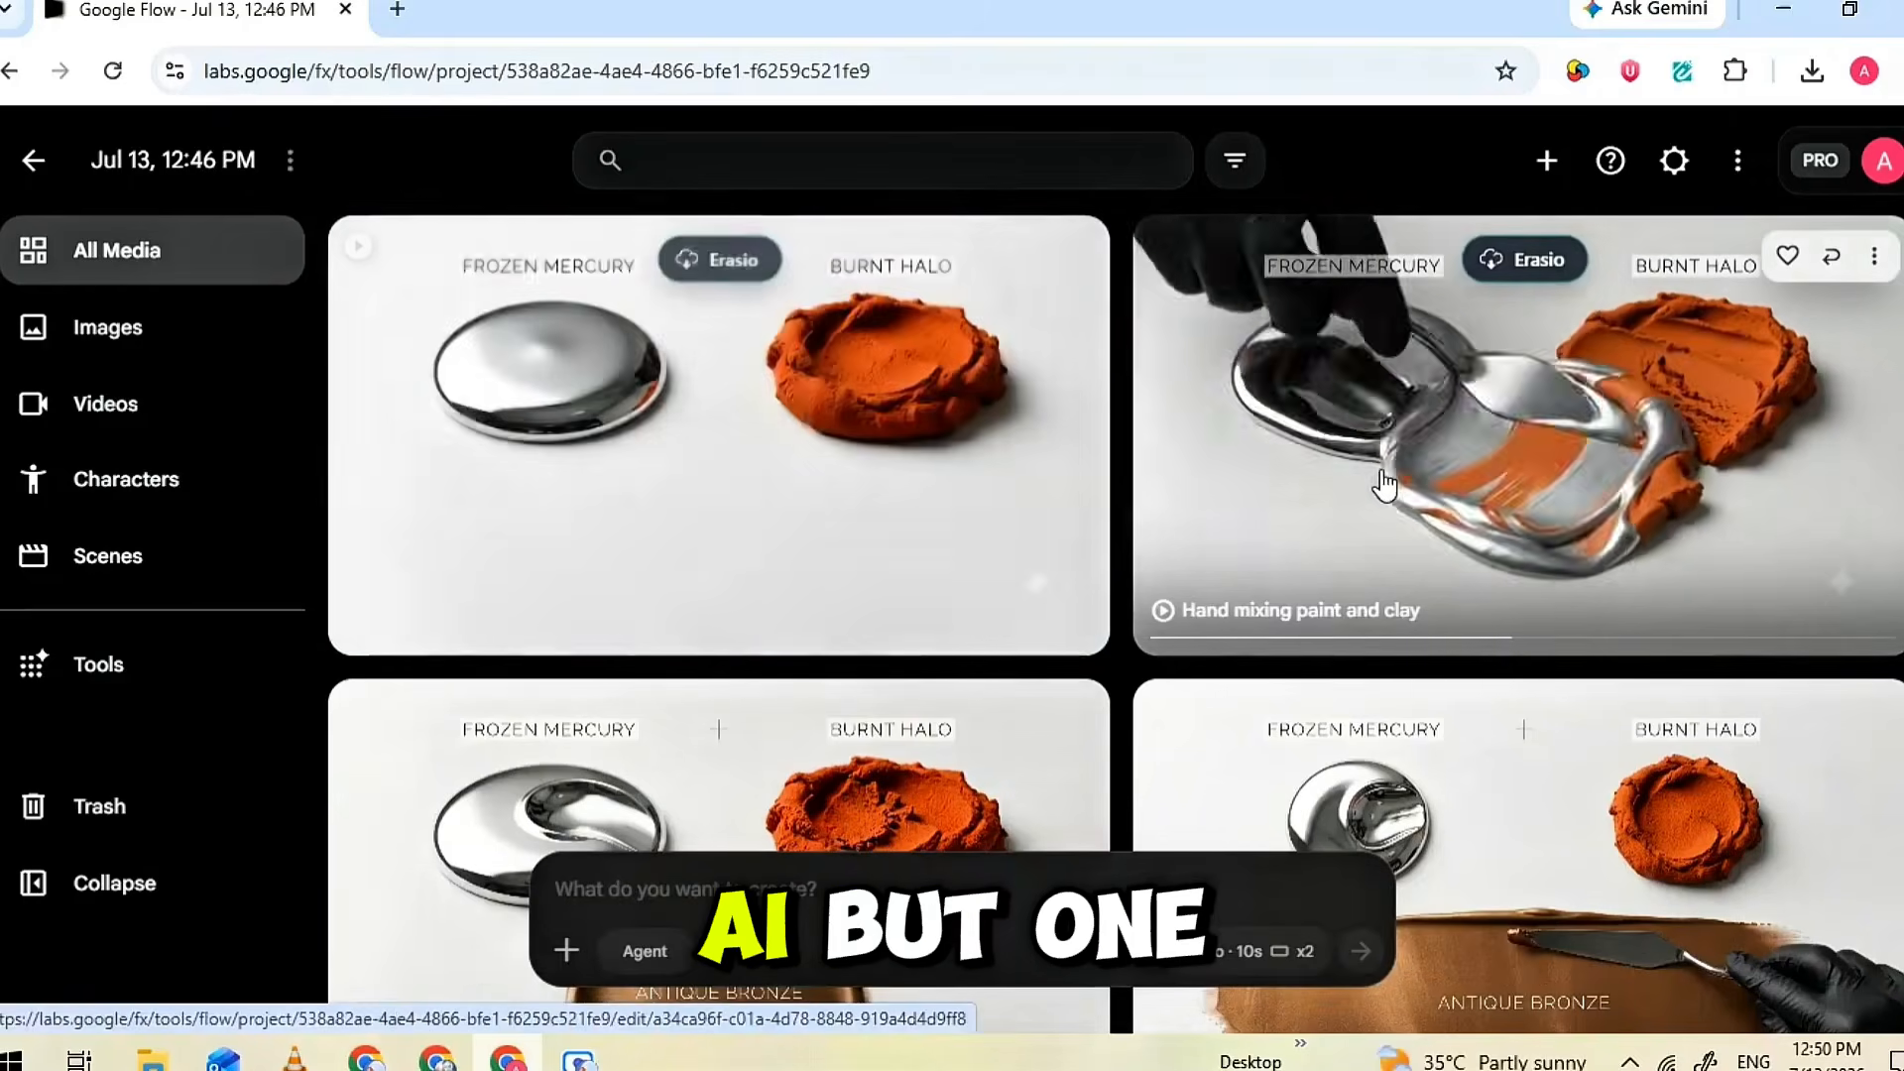
# Open and play back the generated "Hand mixing paint and clay" video
pyautogui.click(852, 526)
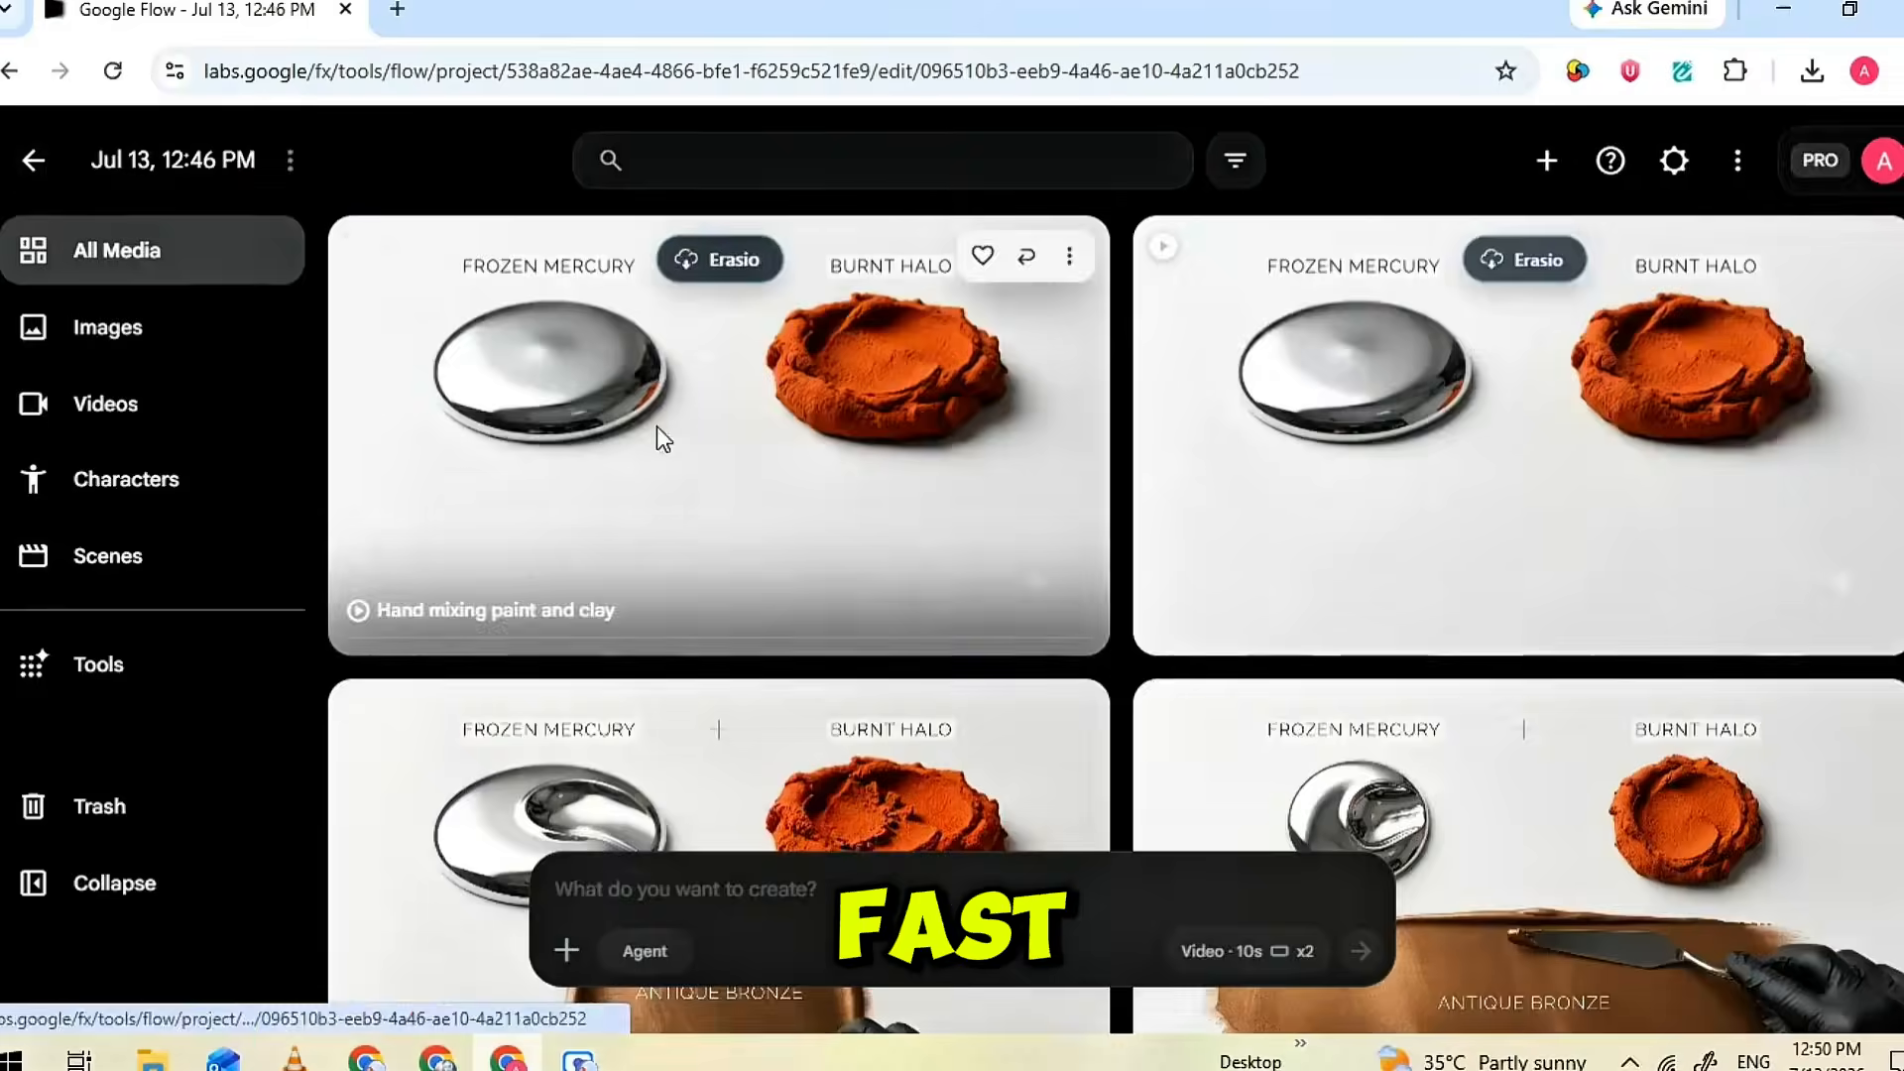
pyautogui.click(654, 426)
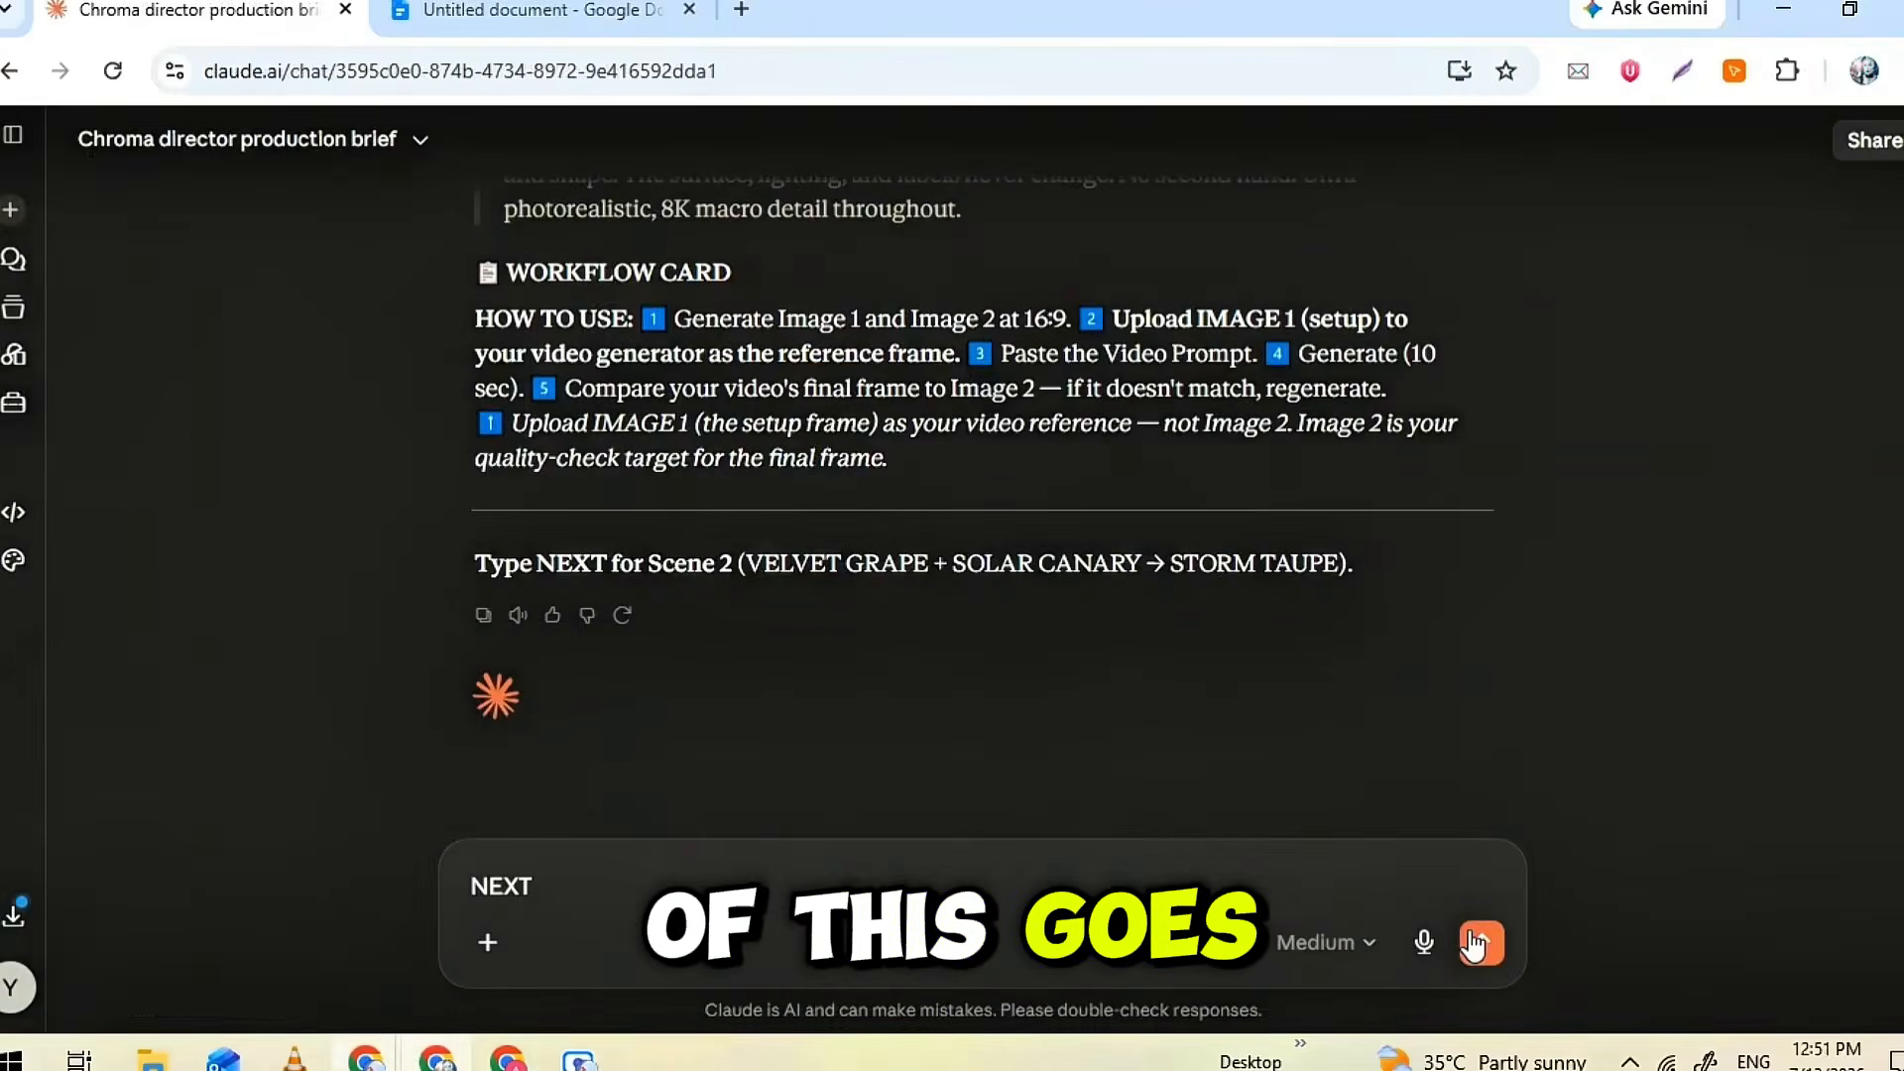
# Reply NEXT in Claude to request the Scene 2 package, and copy its Image 1 first-frame prompt
pyautogui.press('Return')
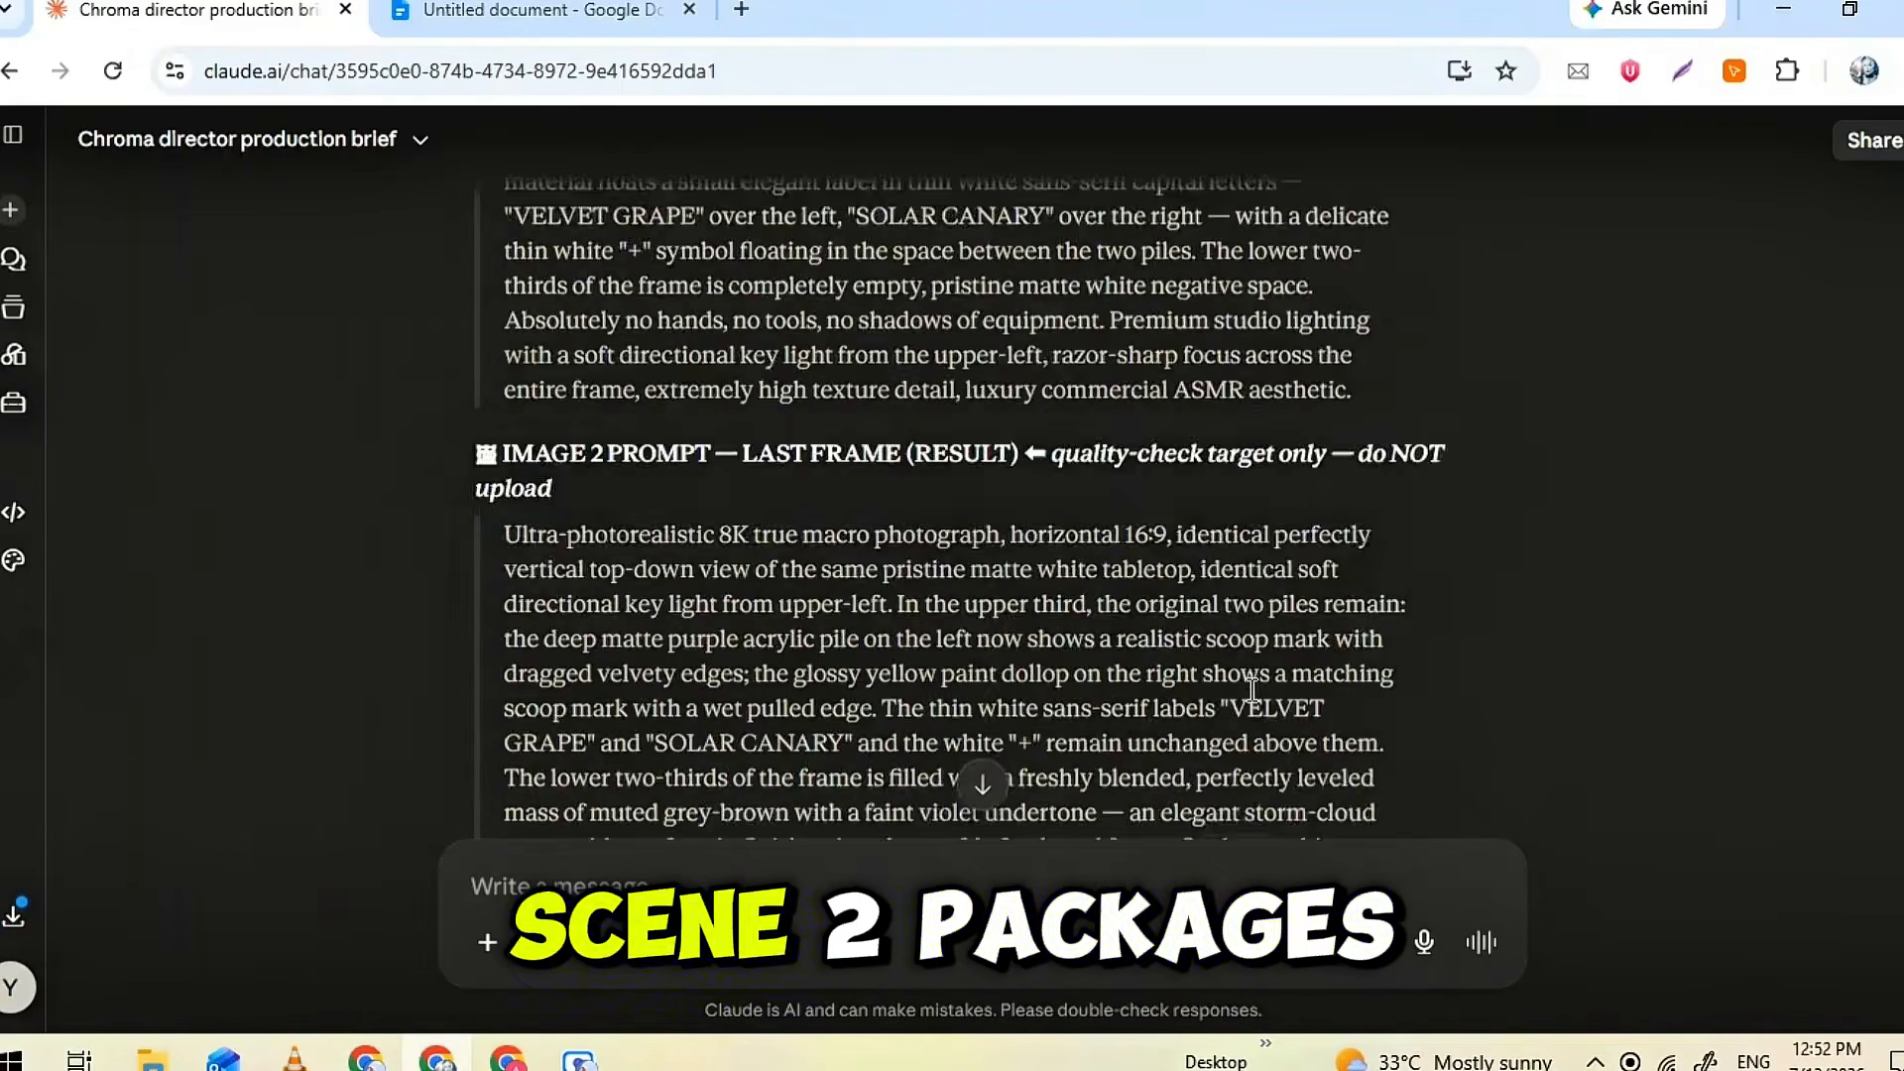
pyautogui.scroll(20, 1252, 690)
pyautogui.tripleClick(1158, 632)
pyautogui.rightClick(1152, 631)
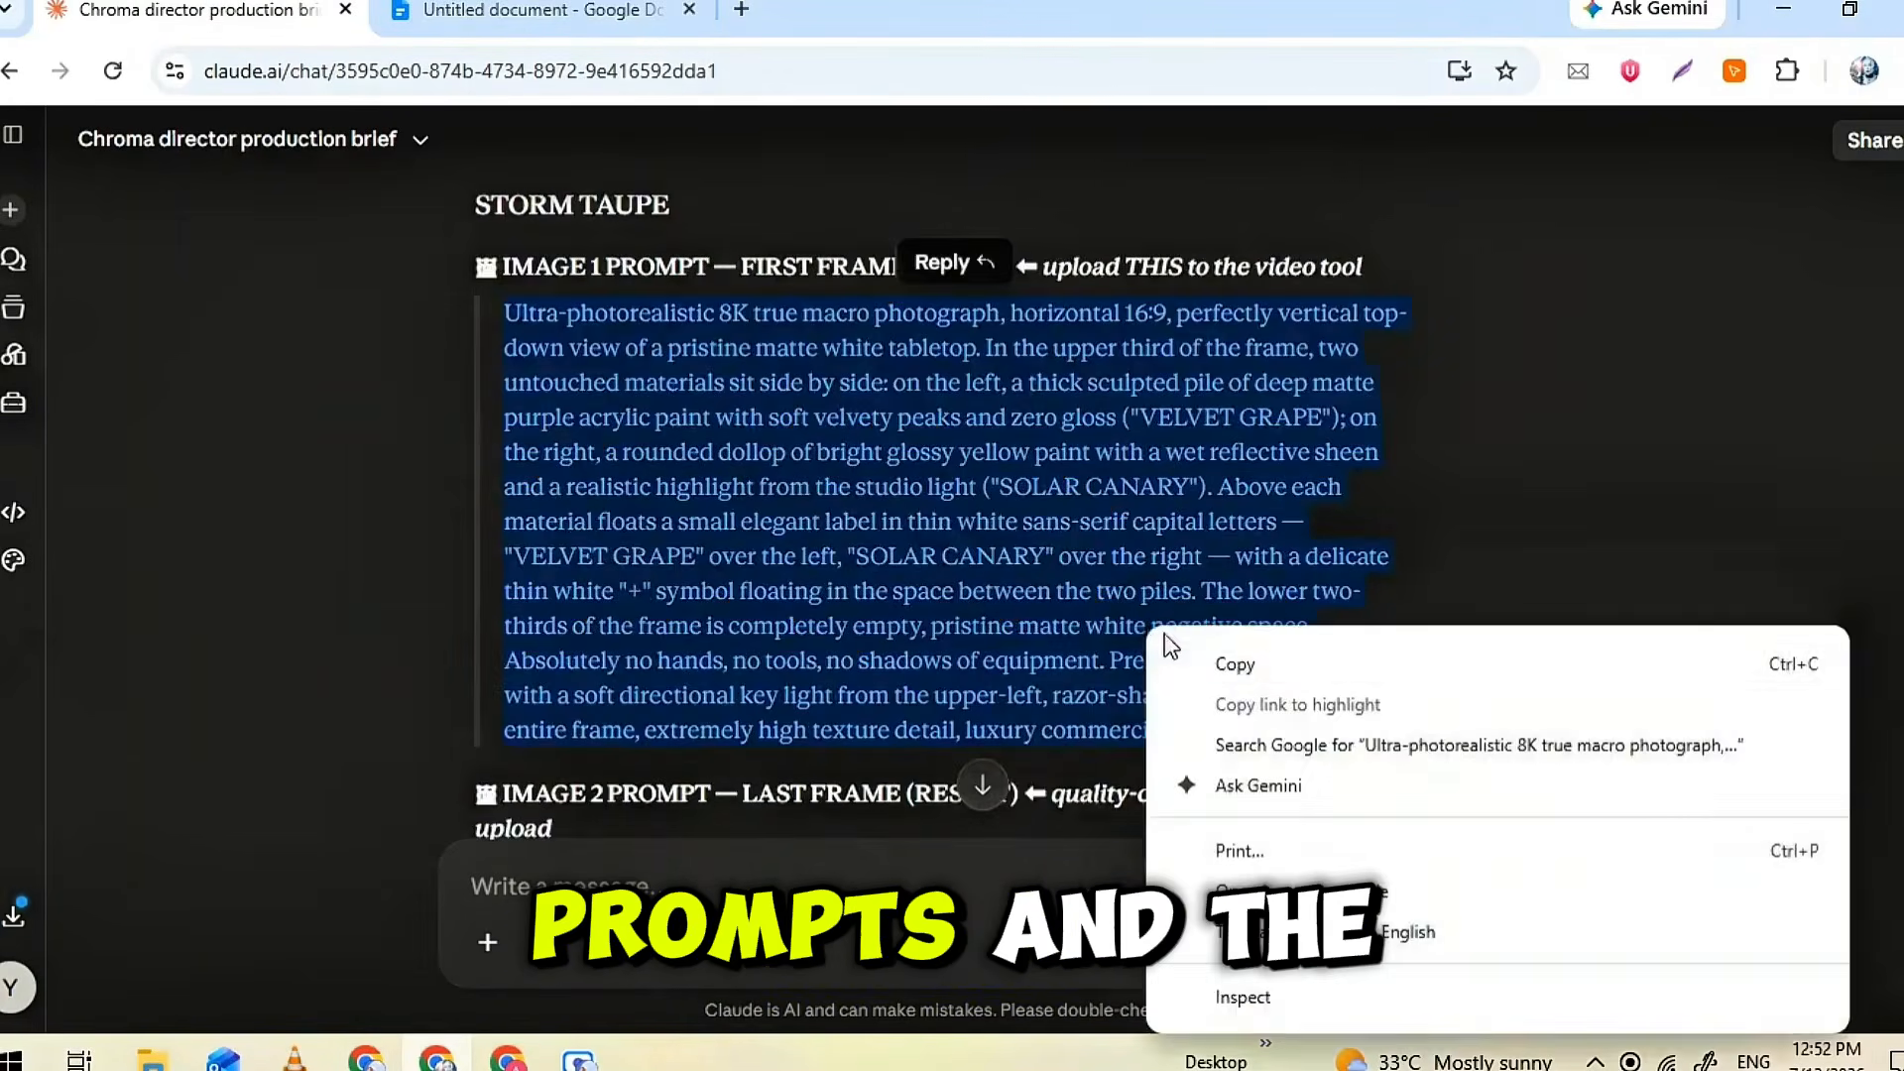
# Switch Flow back to image generation, paste the VELVET GRAPE and SOLAR CANARY prompt, and generate the Scene 2 first-frame images
pyautogui.rightClick(898, 408)
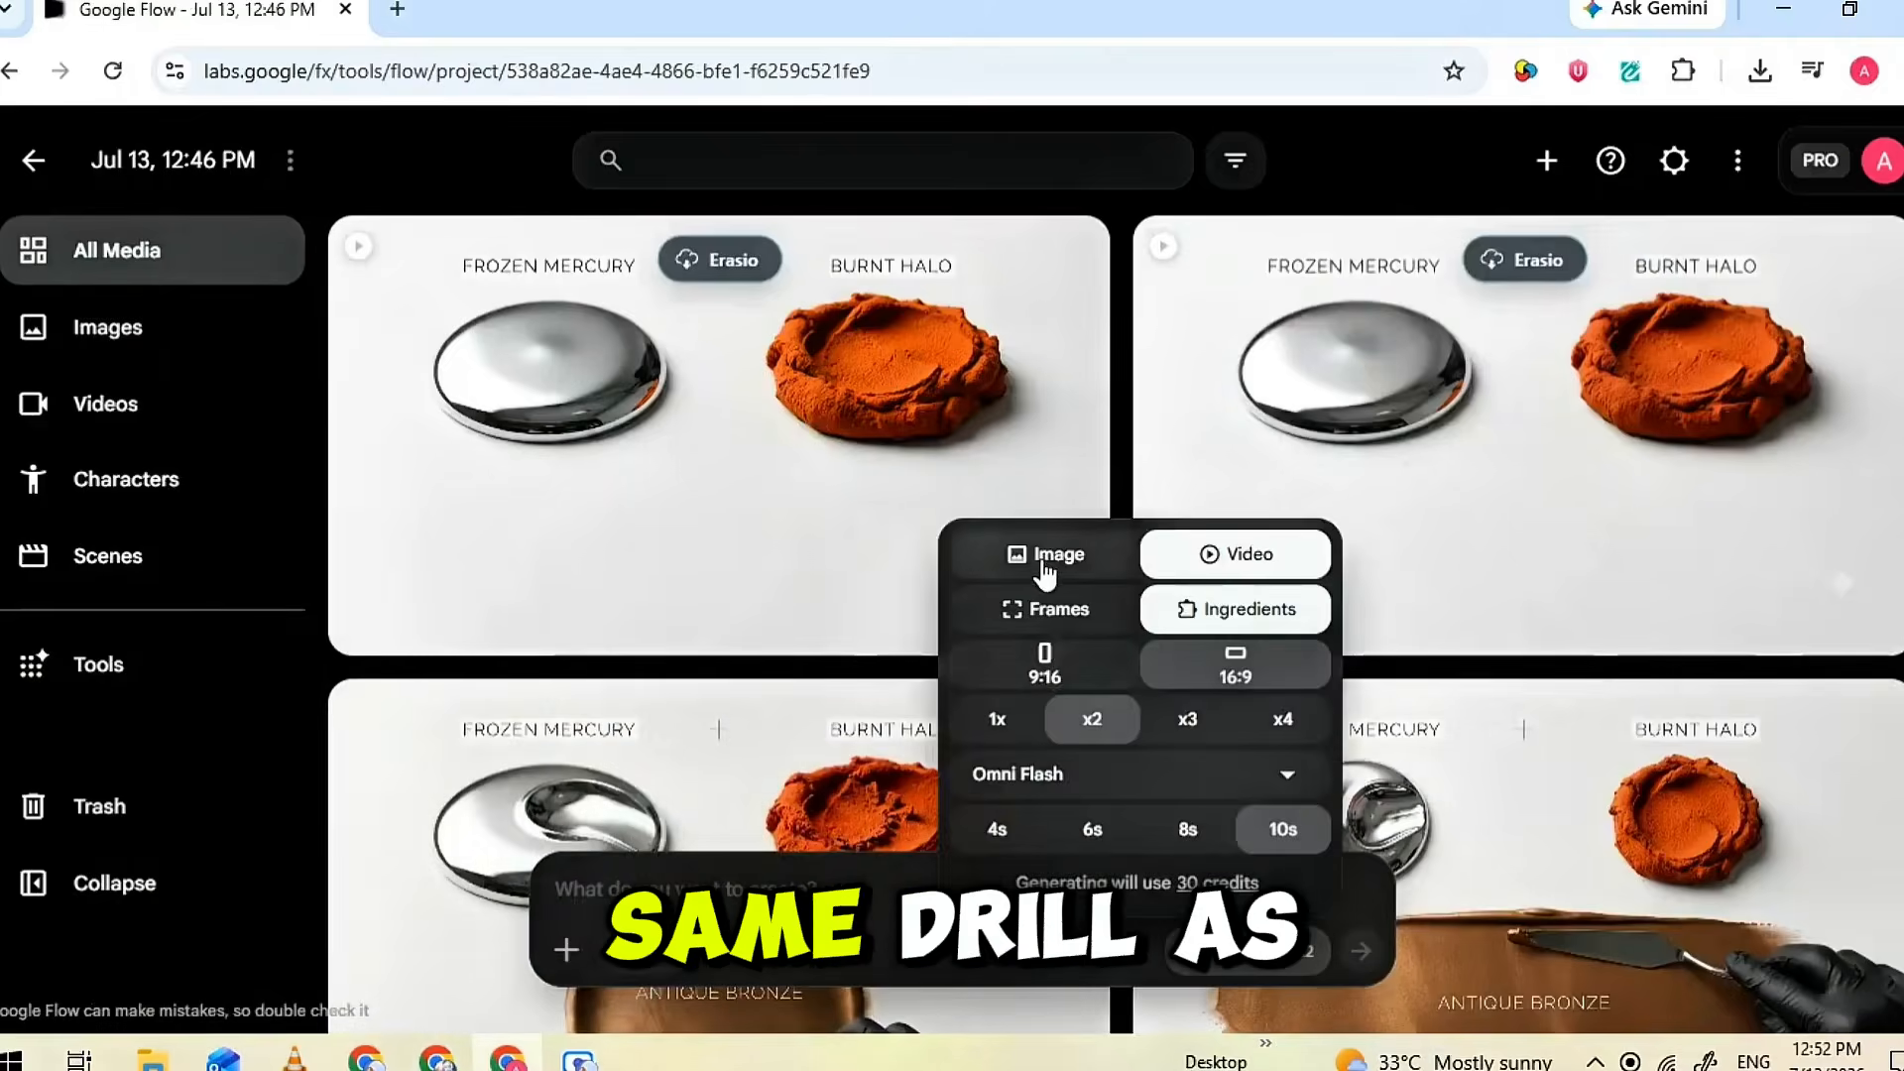
pyautogui.rightClick(868, 897)
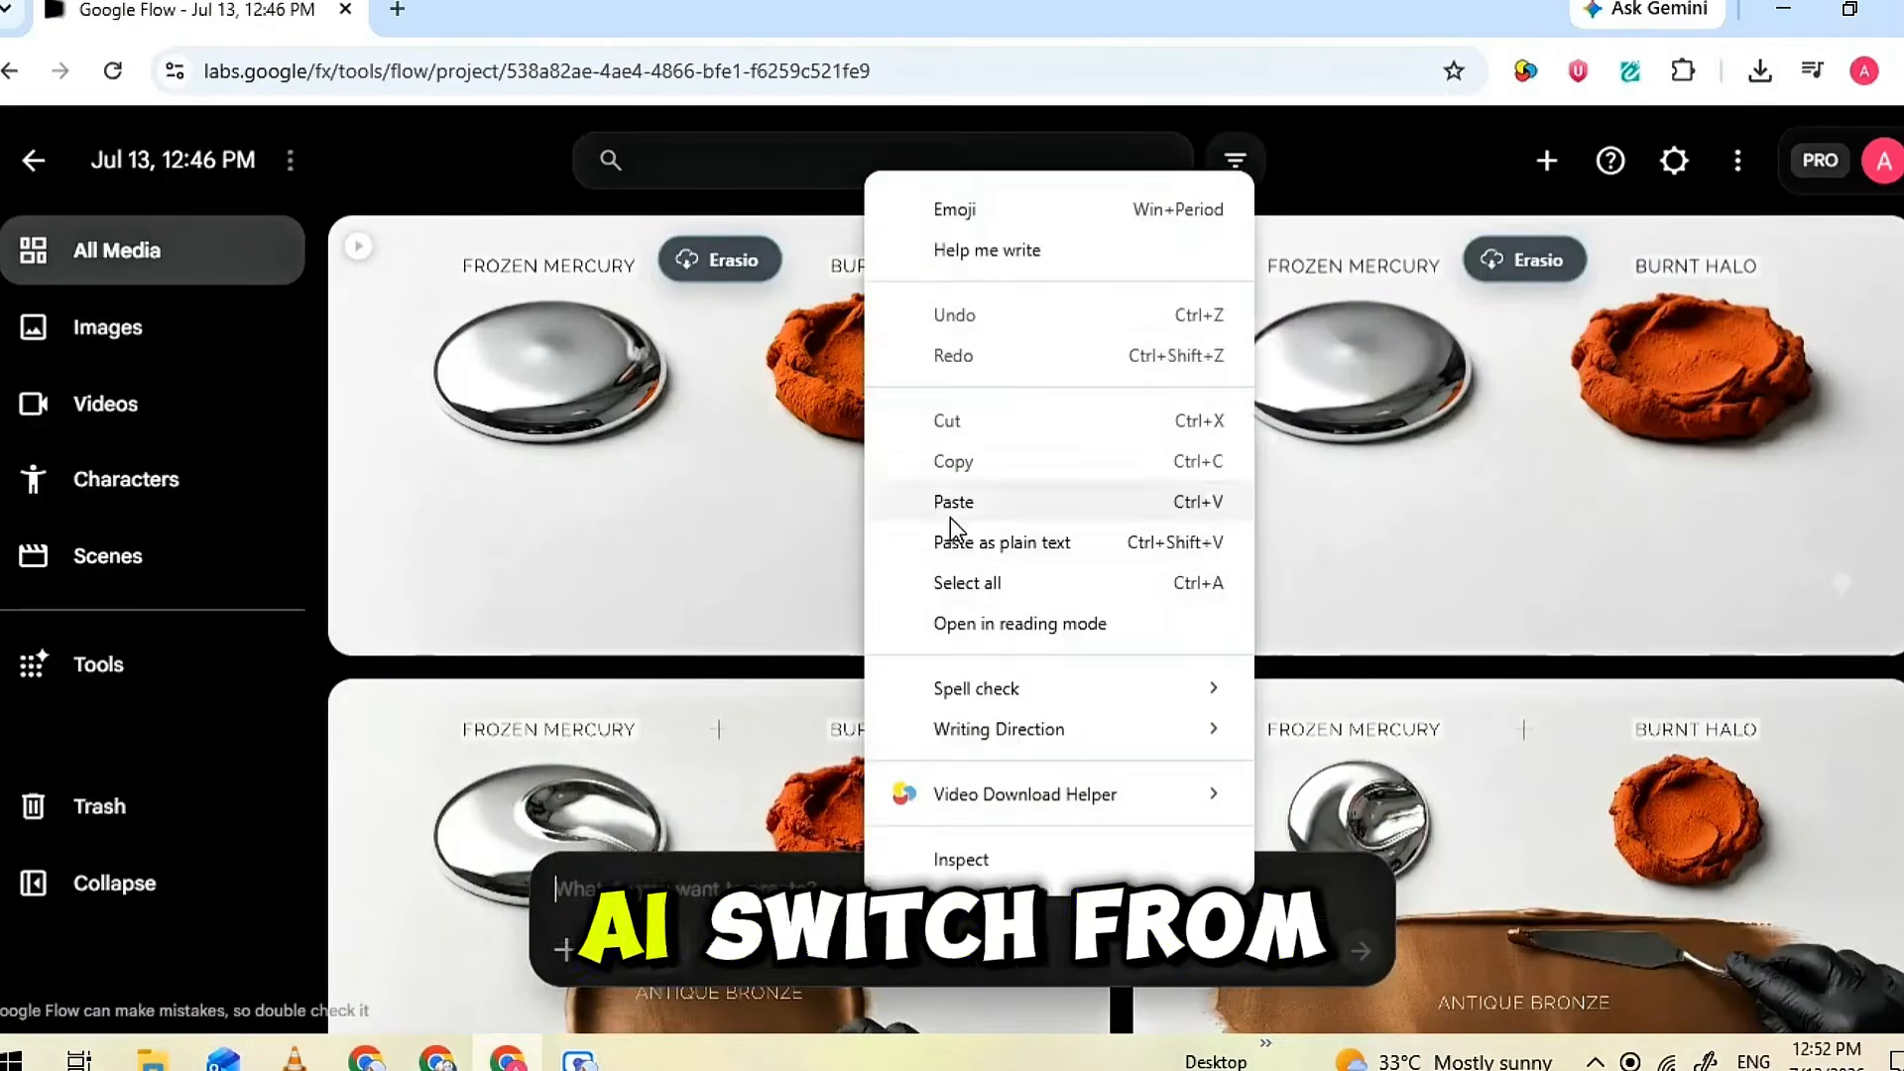
pyautogui.click(952, 499)
pyautogui.press('Return')
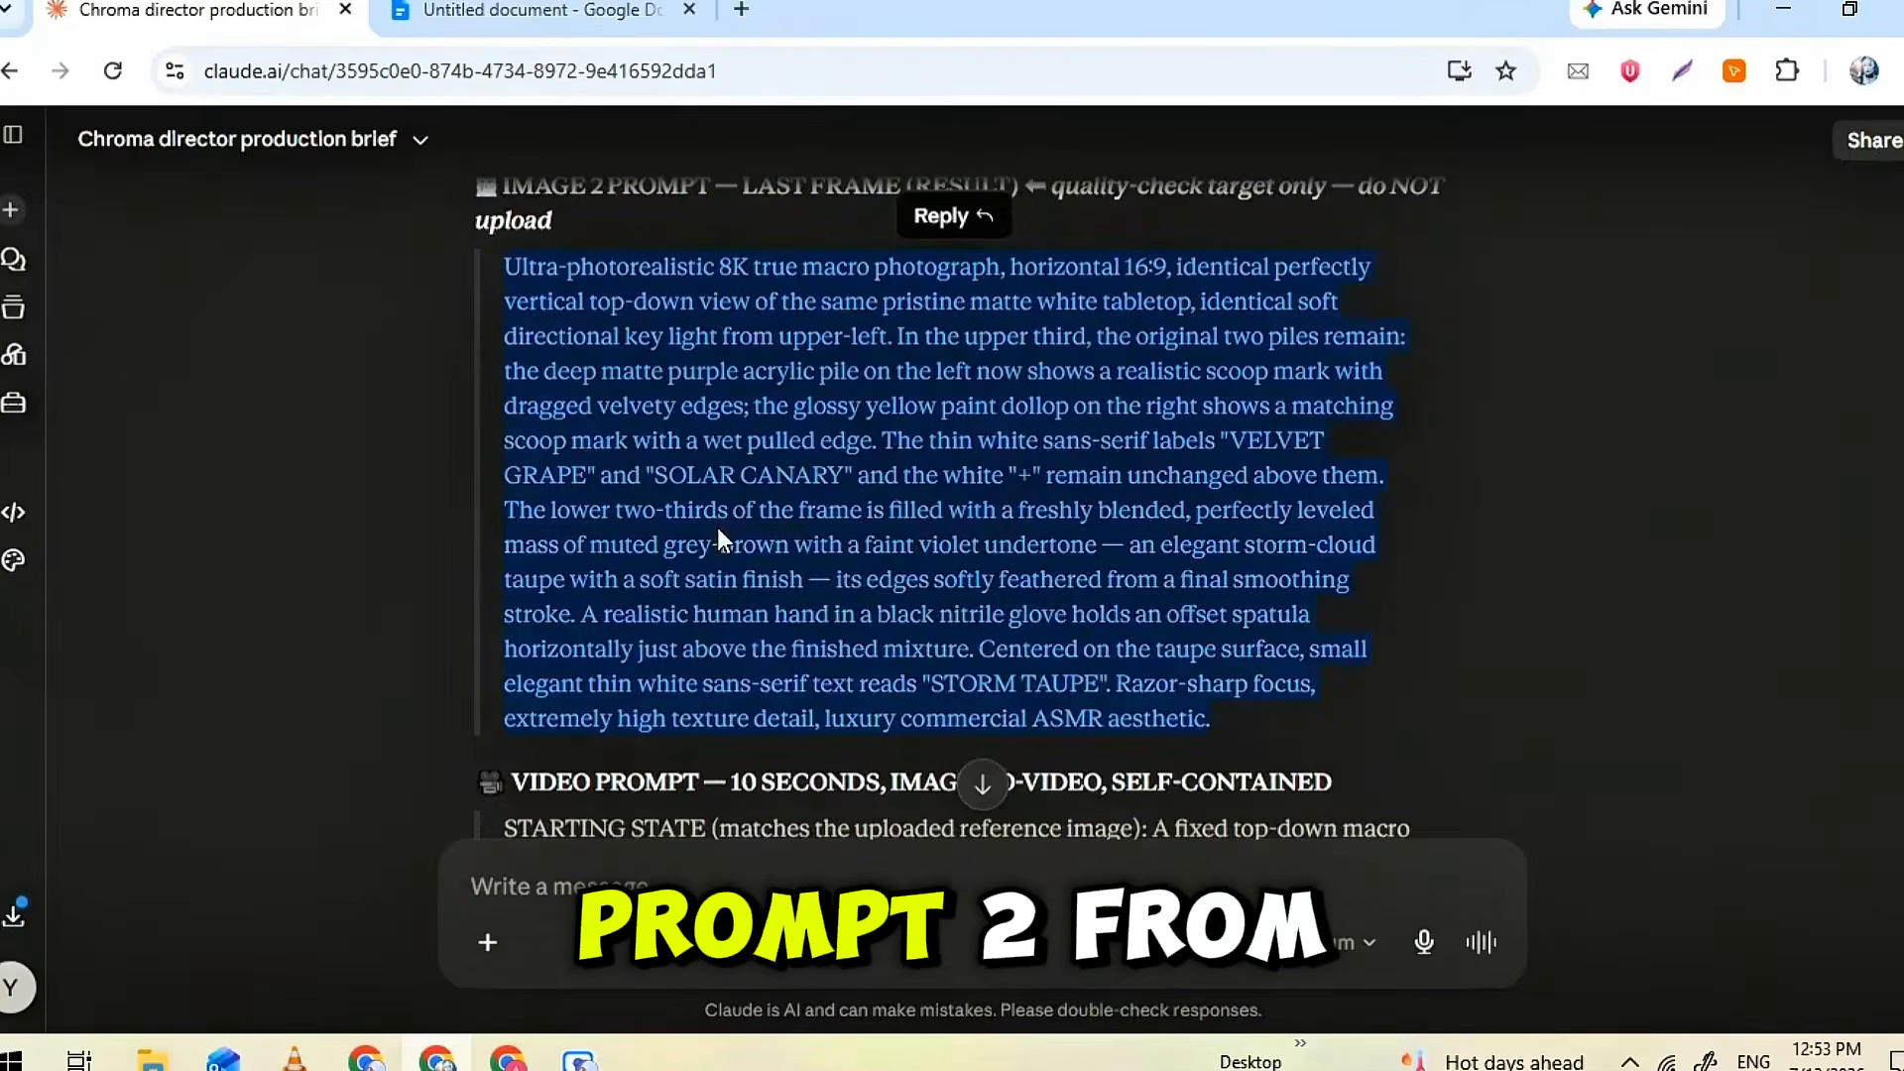
# Copy the Scene 2 Image 2 prompt from Claude into Flow and generate the STORM TAUPE last-frame images
pyautogui.rightClick(681, 404)
pyautogui.click(760, 442)
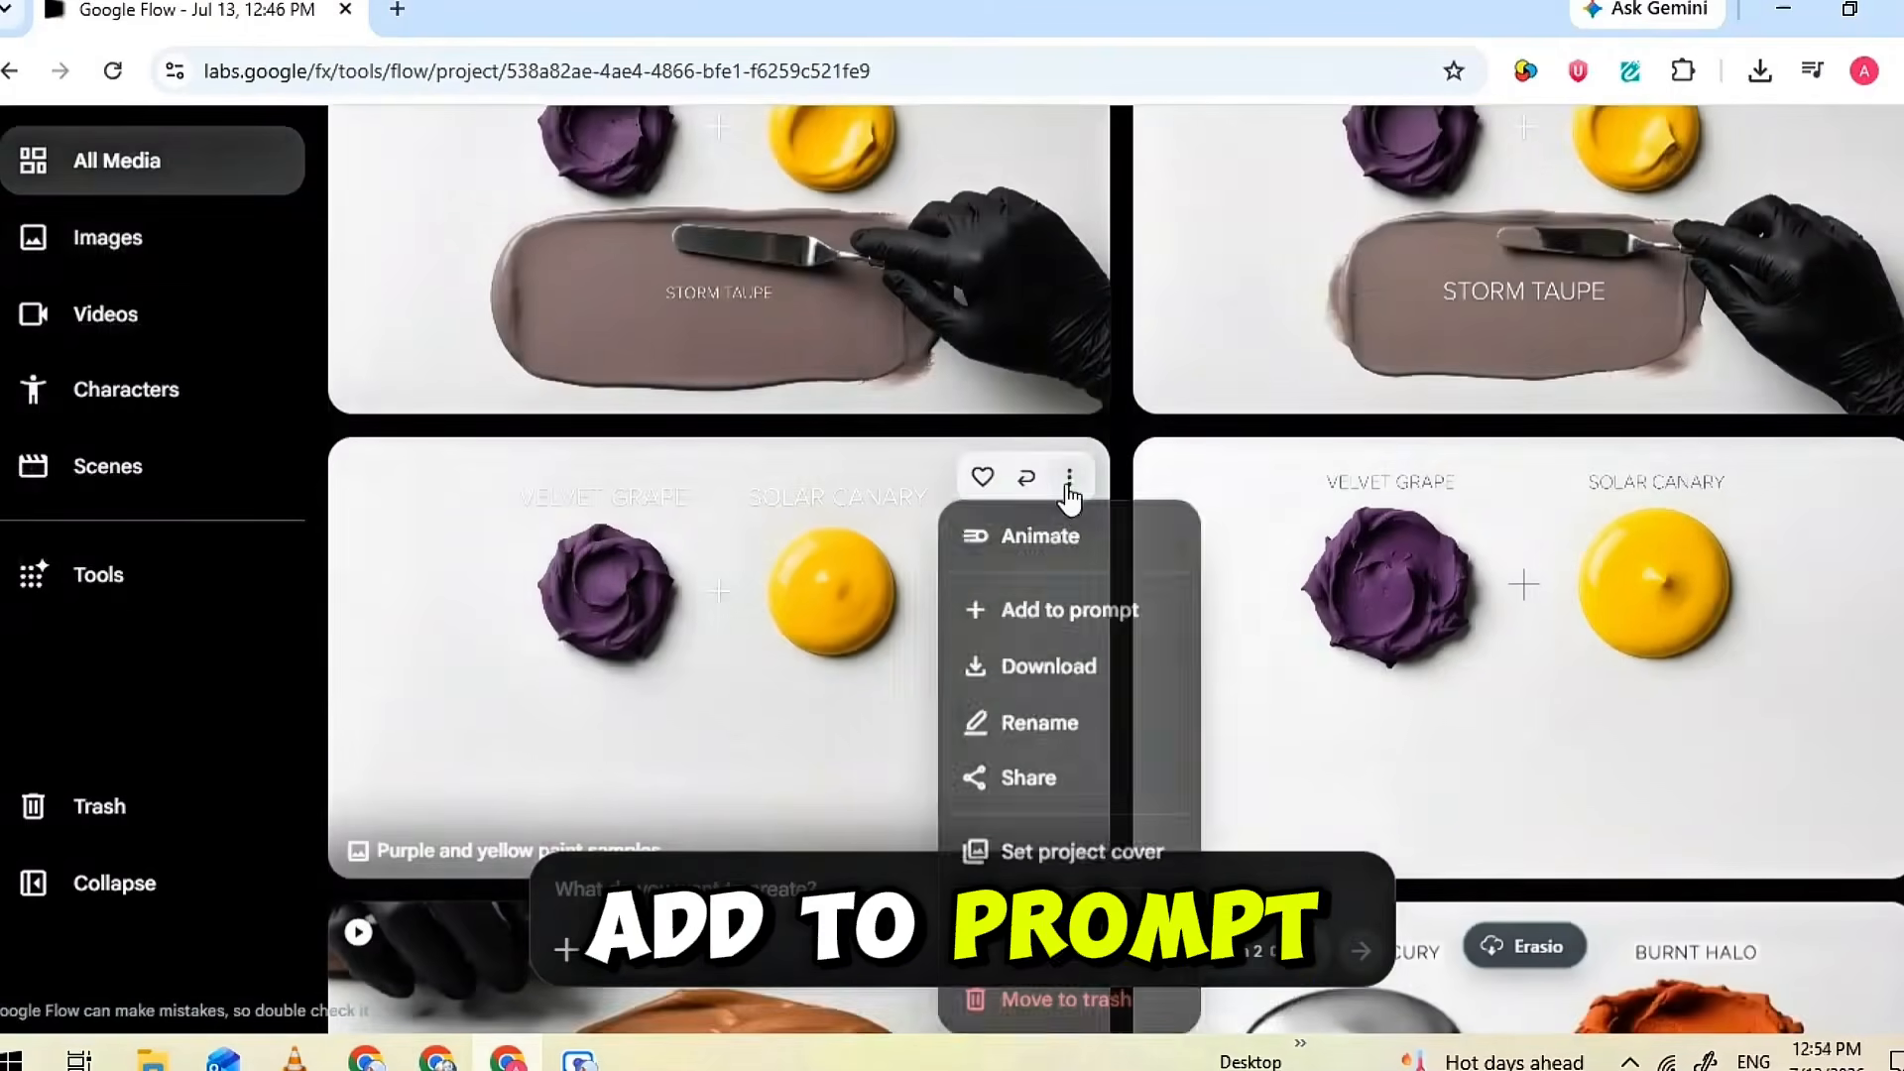
# Generate the Scene 2 video from the VELVET GRAPE and SOLAR CANARY first-frame image with Claude's Scene 2 video prompt
pyautogui.click(1066, 608)
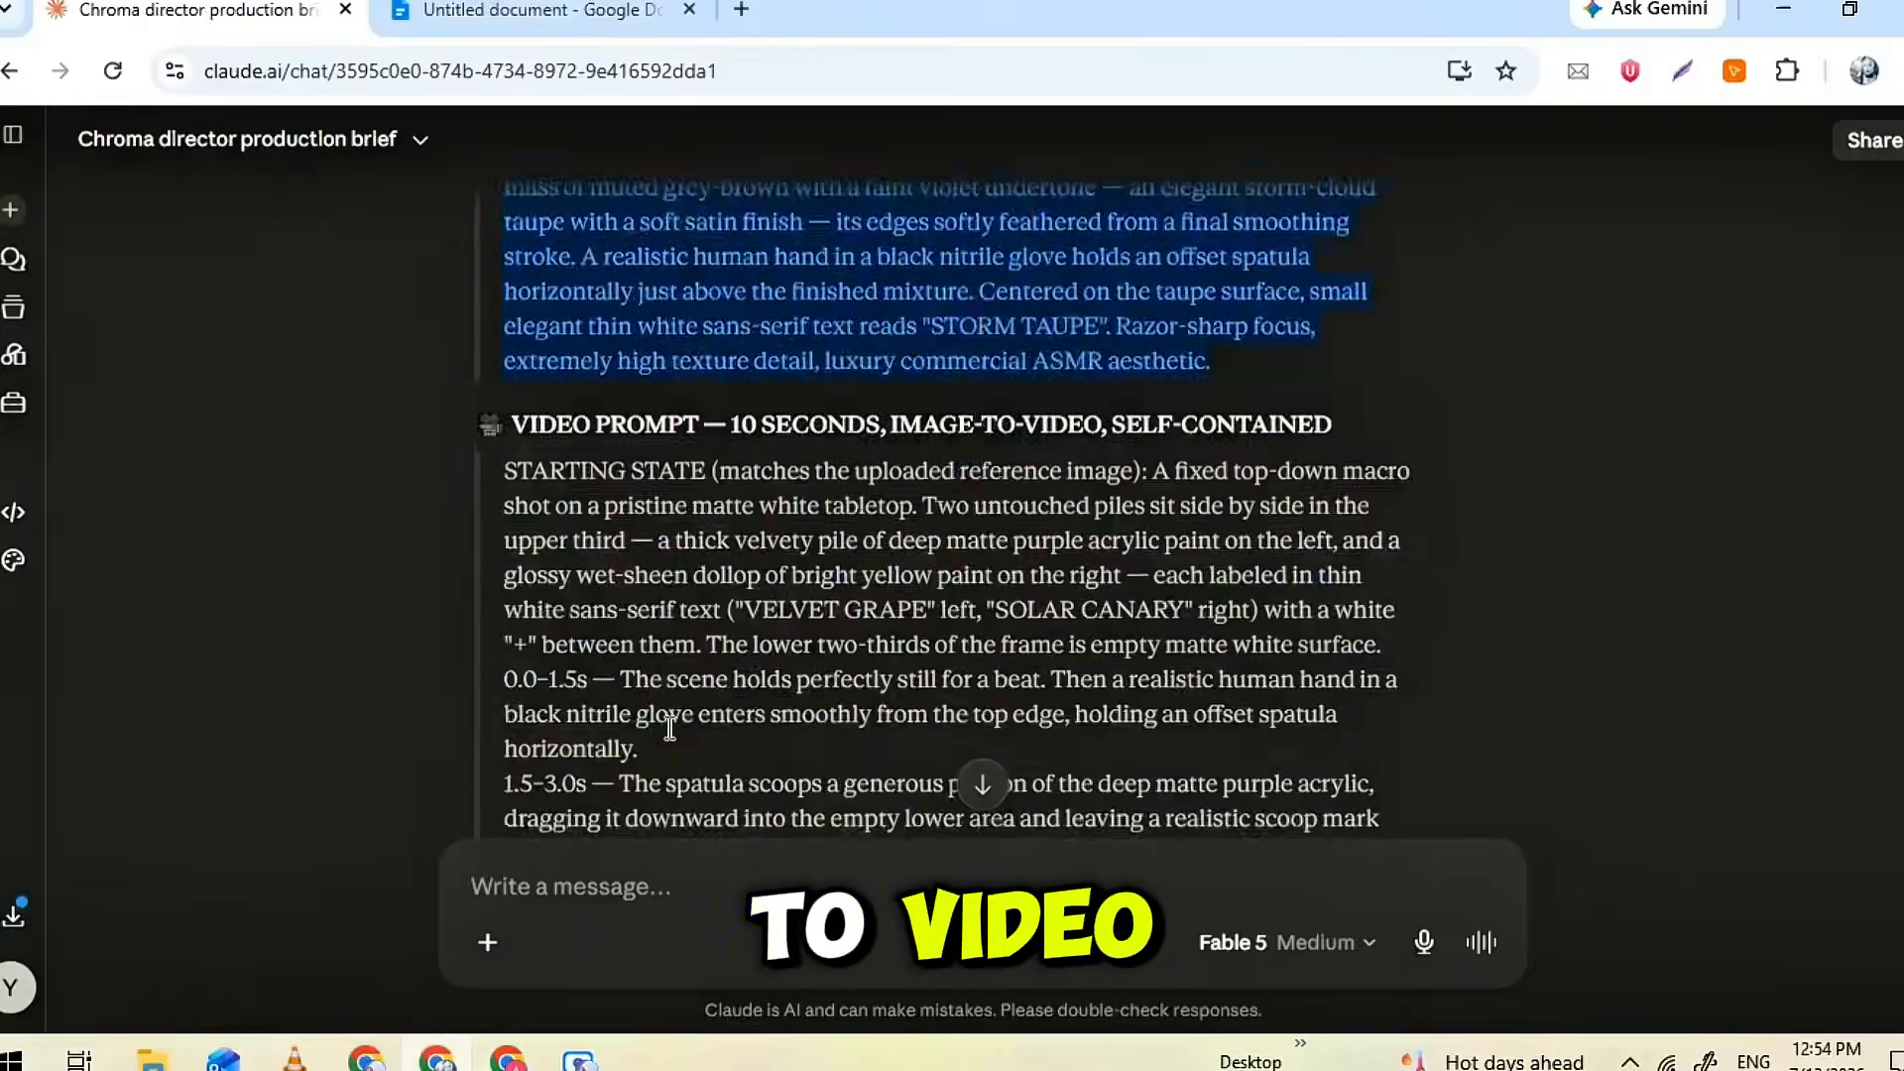
pyautogui.scroll(-3, 762, 558)
pyautogui.scroll(3, 762, 558)
pyautogui.scroll(-5, 761, 559)
pyautogui.scroll(10, 983, 504)
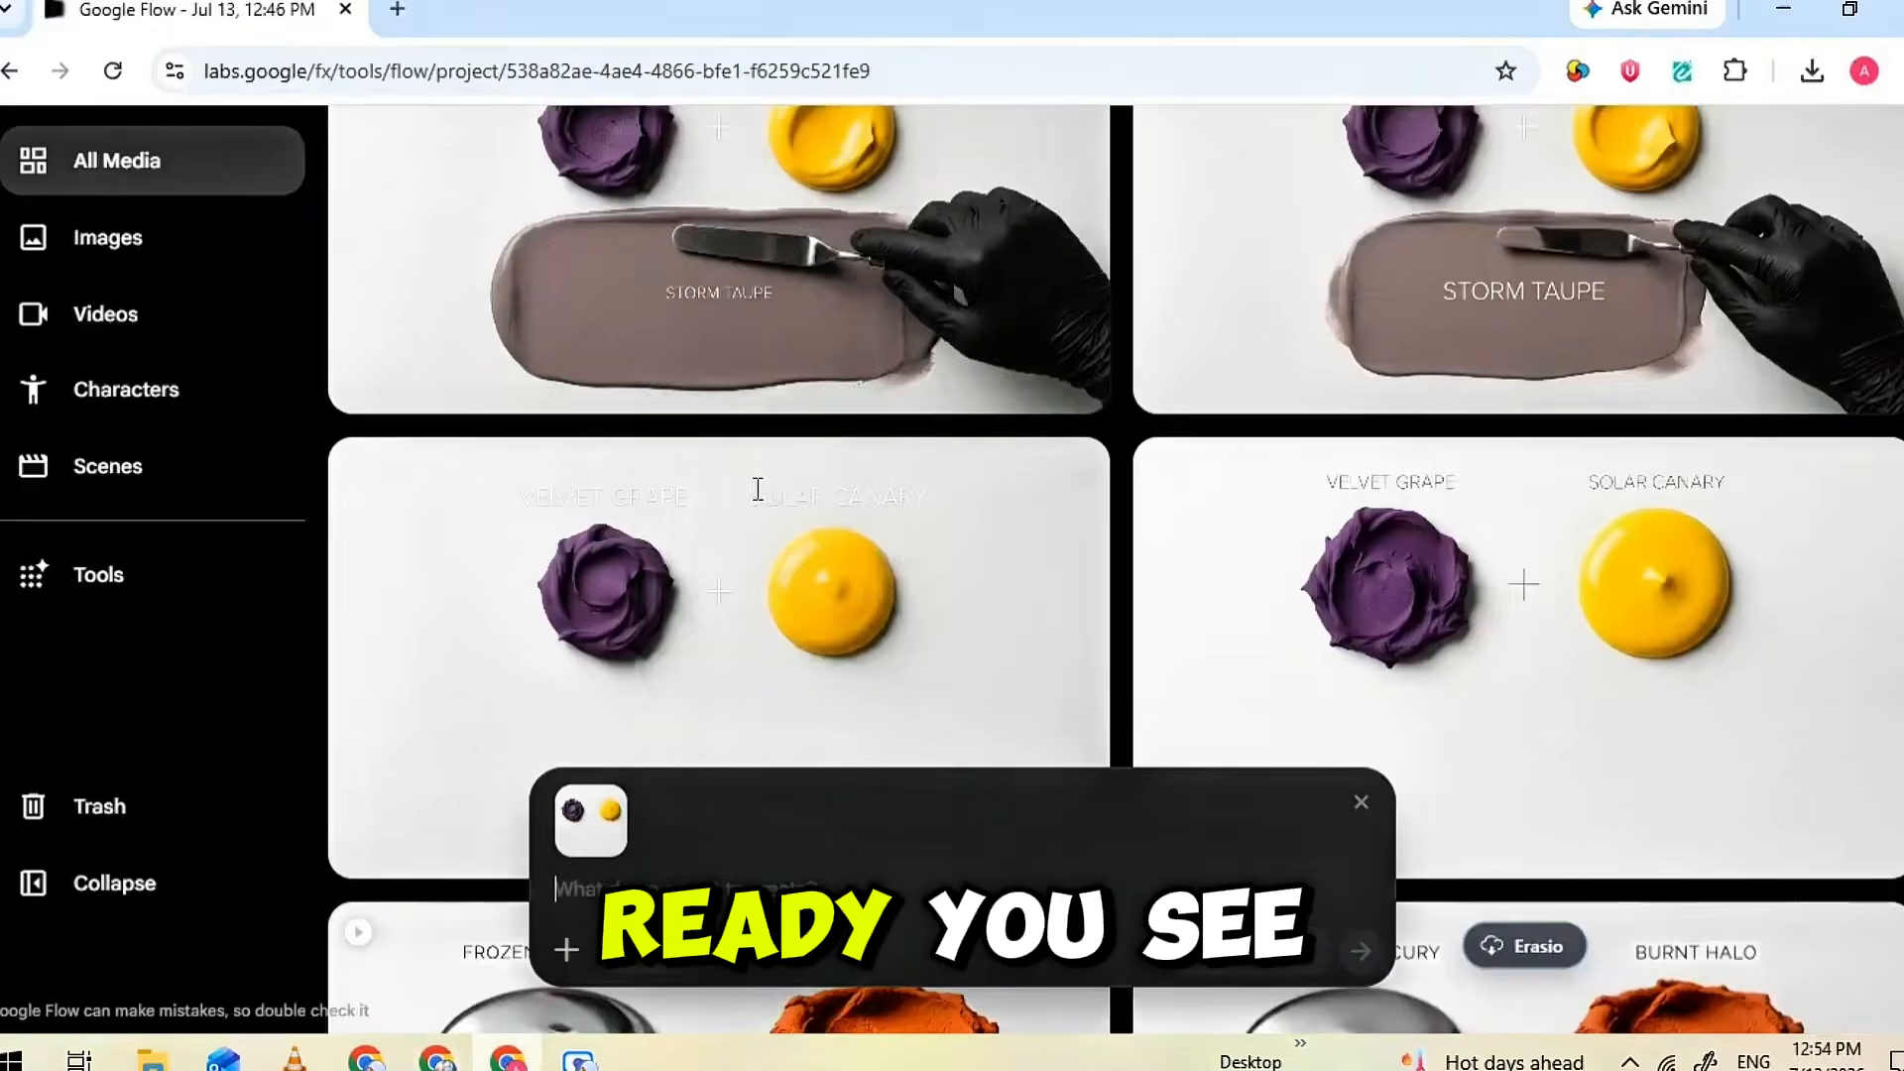
pyautogui.hotkey('ctrl', 'v')
pyautogui.click(1247, 950)
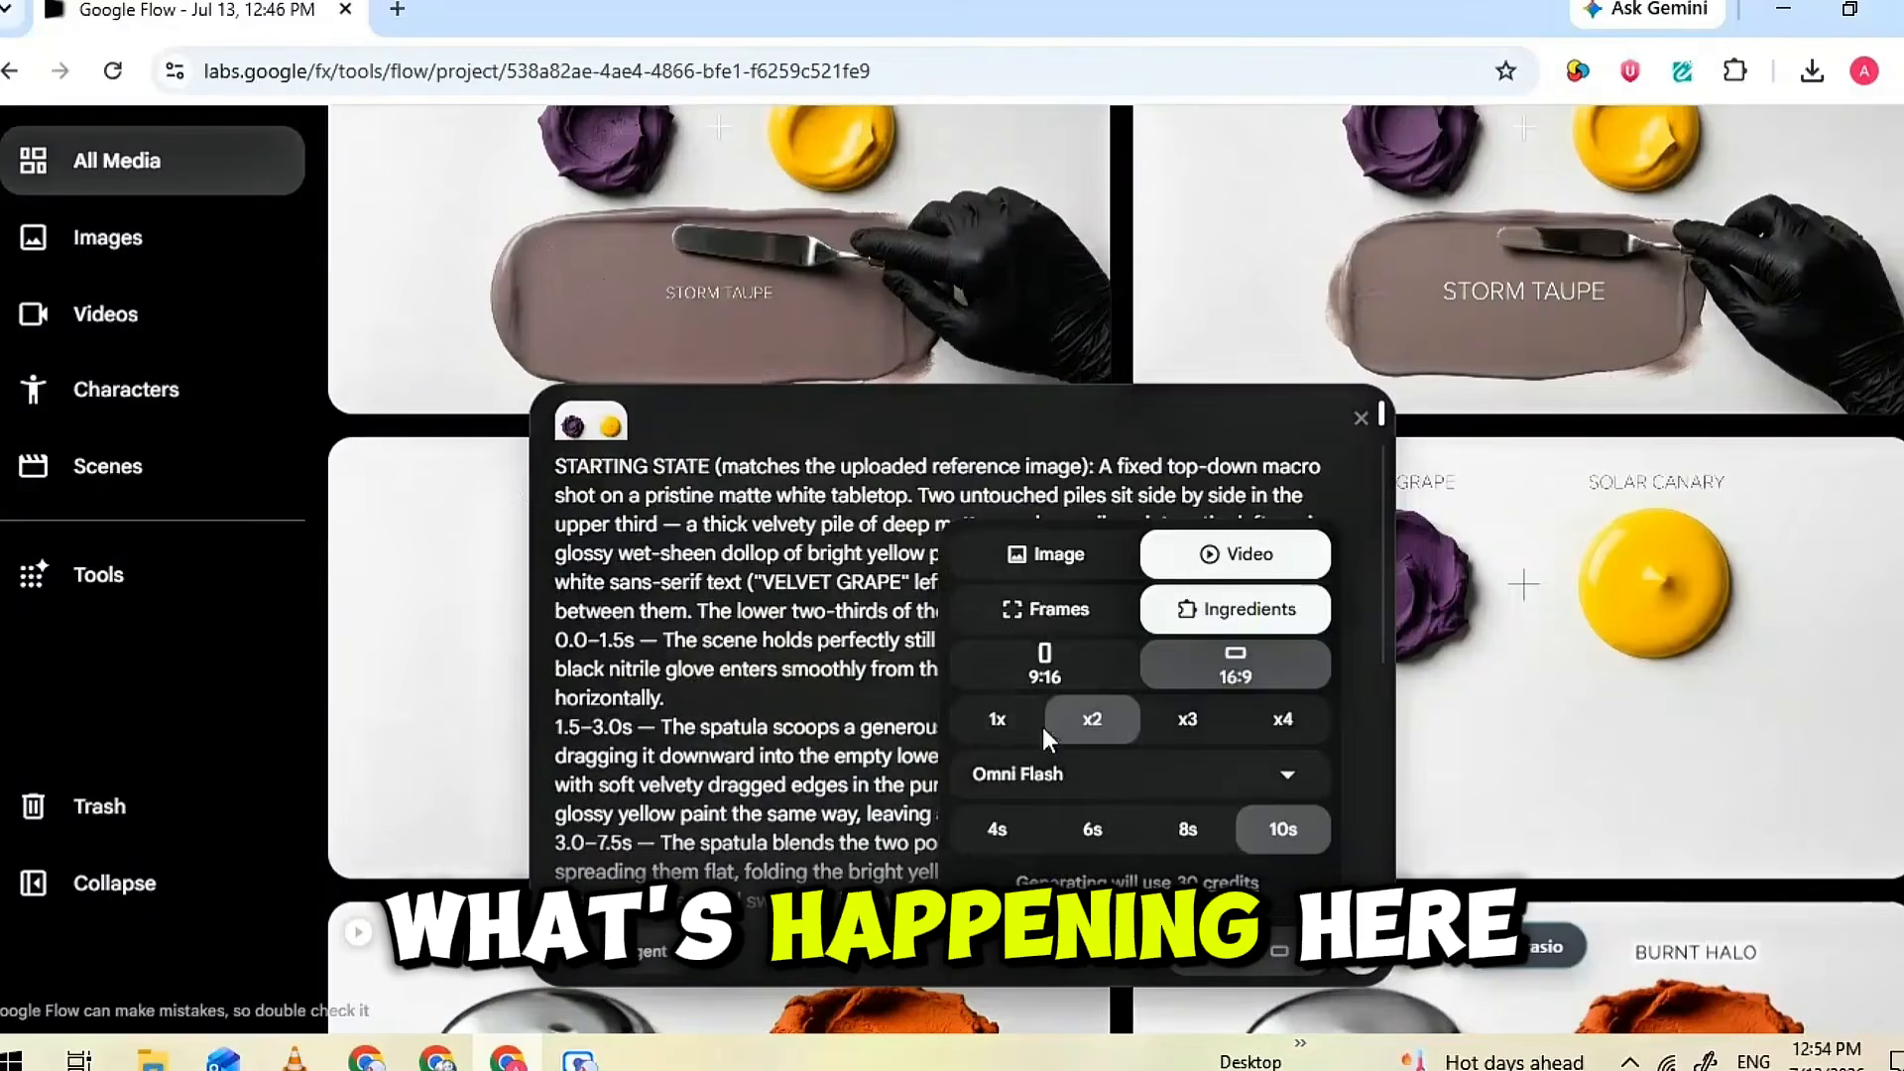
pyautogui.click(1366, 962)
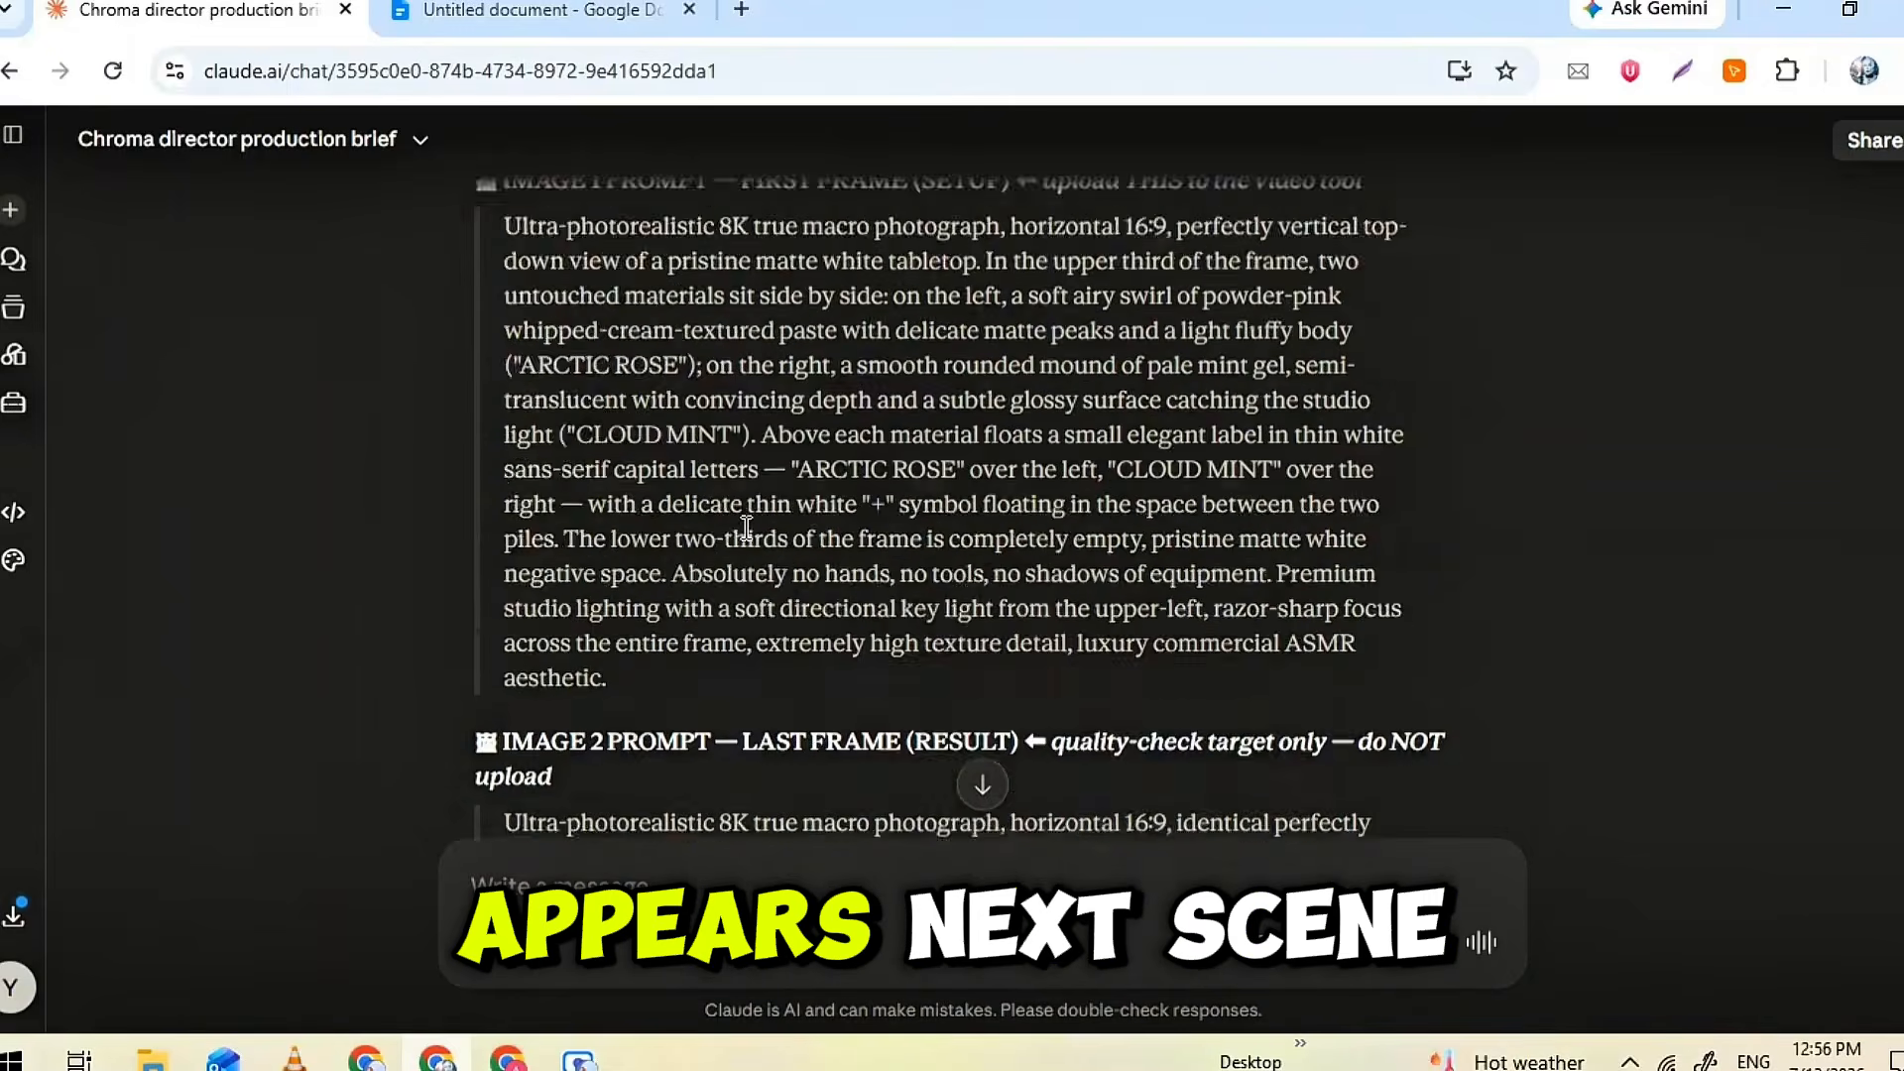
pyautogui.scroll(2, 746, 541)
pyautogui.tripleClick(746, 540)
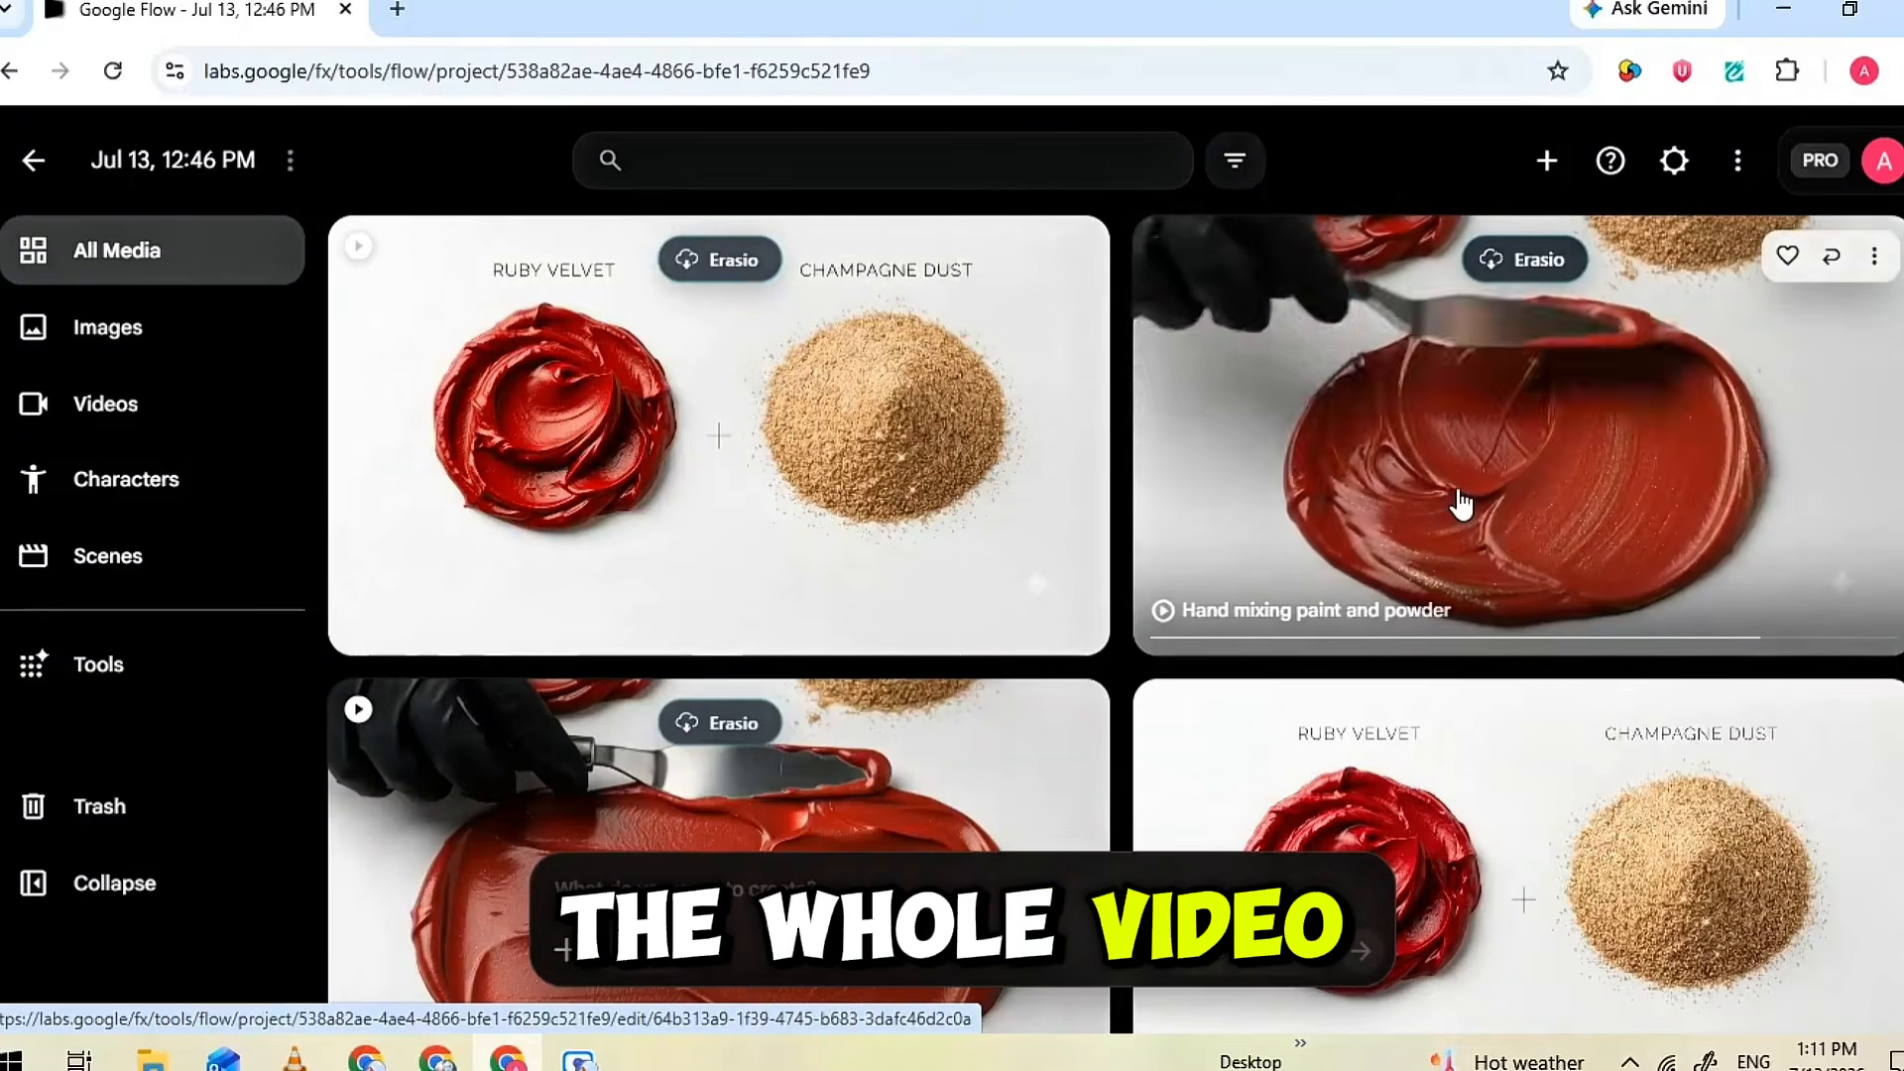
# Run Erasio watermark removal on the FROZEN MERCURY and BURNT HALO "Hand mixing paint and clay" video
pyautogui.scroll(-3, 1460, 504)
pyautogui.scroll(3, 1458, 501)
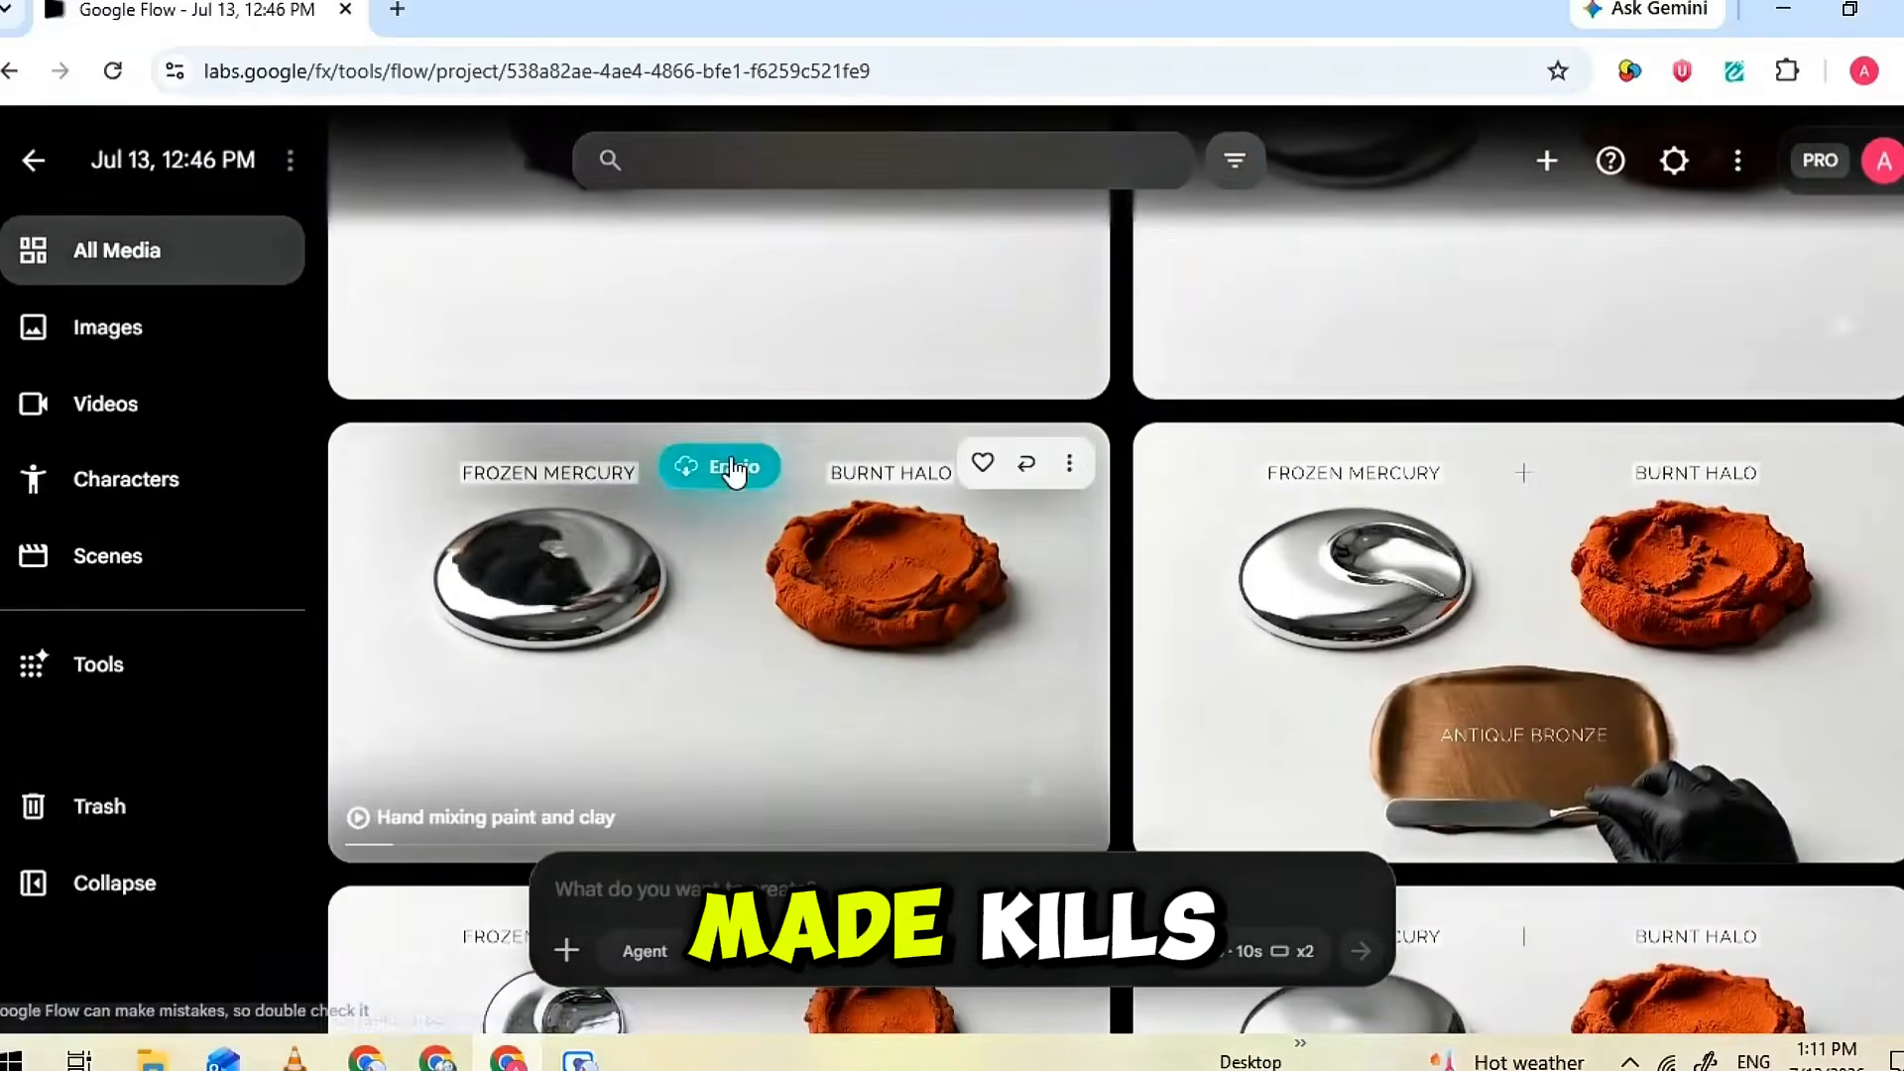
pyautogui.click(731, 467)
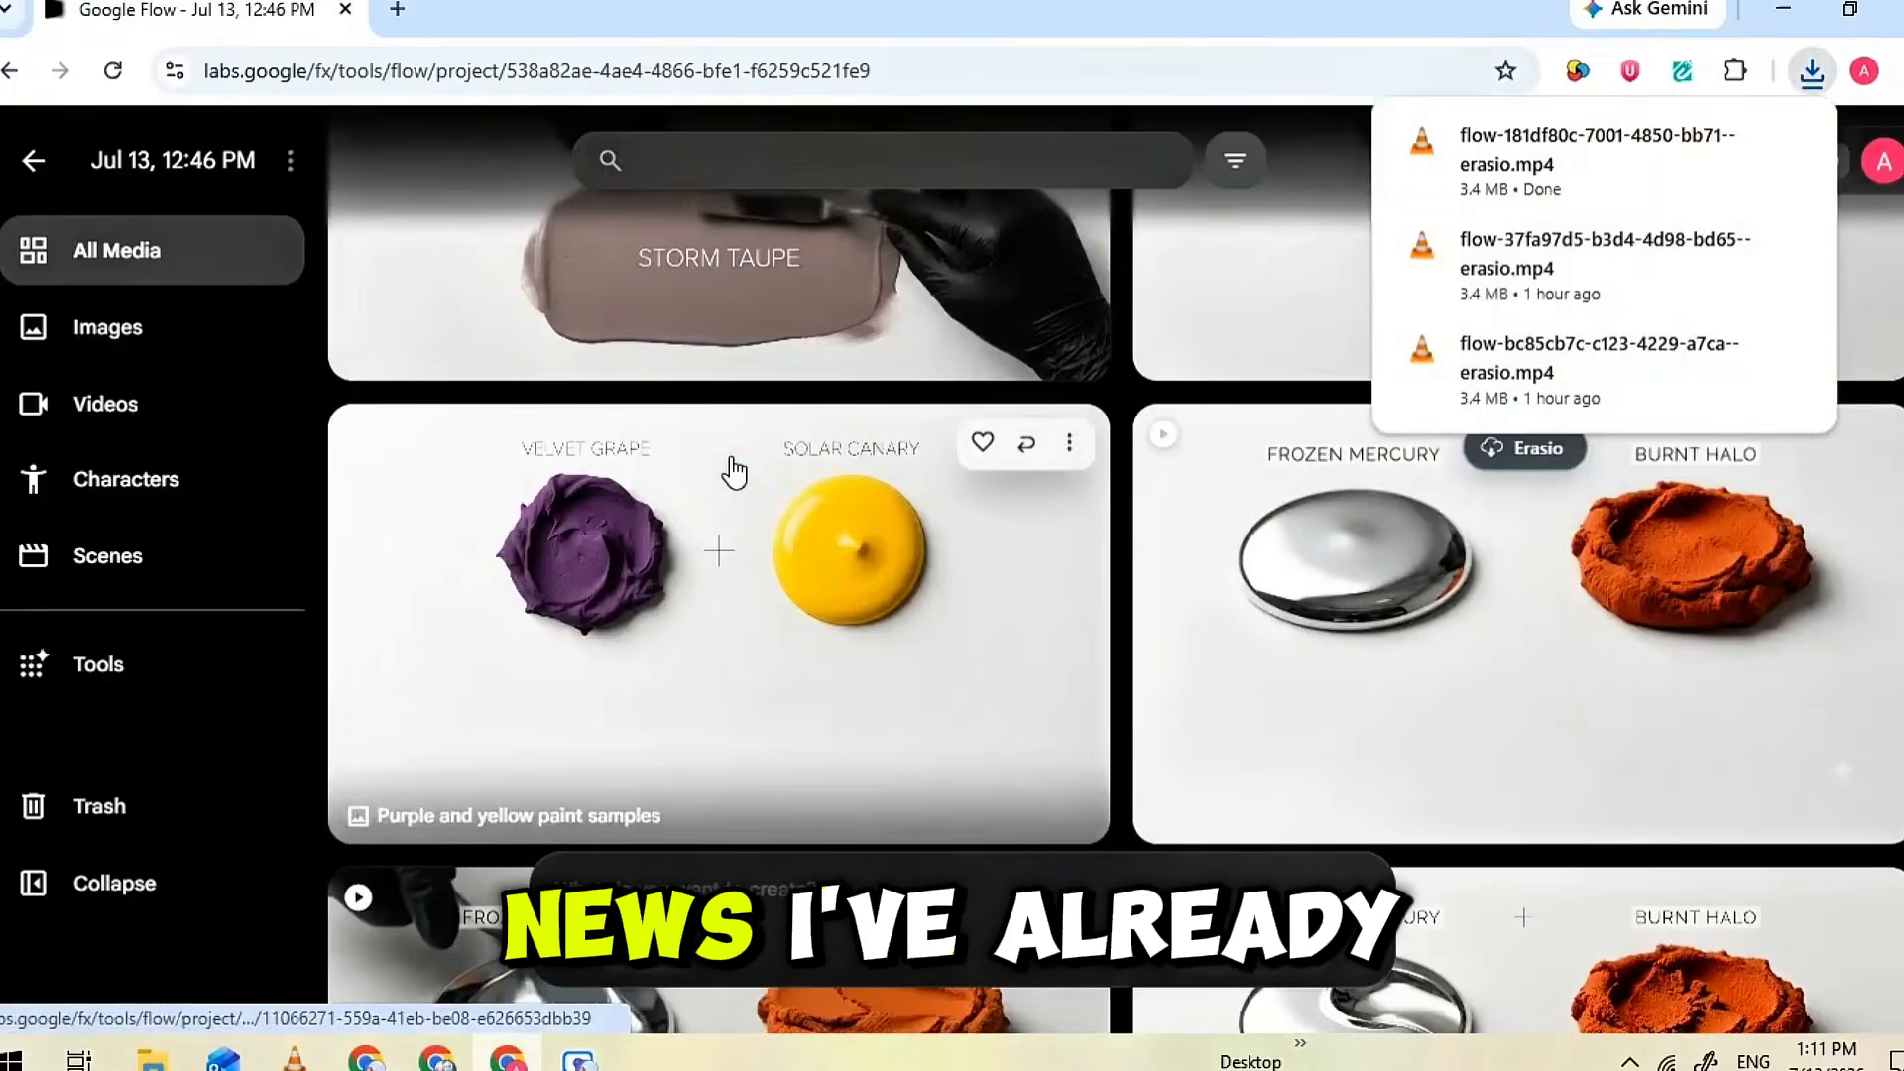
# Run Erasio watermark removal on the second FROZEN MERCURY and BURNT HALO video and the following scenes' videos, including ARCTIC ROSE and CLOUD MINT
pyautogui.scroll(2, 1388, 555)
pyautogui.click(1535, 597)
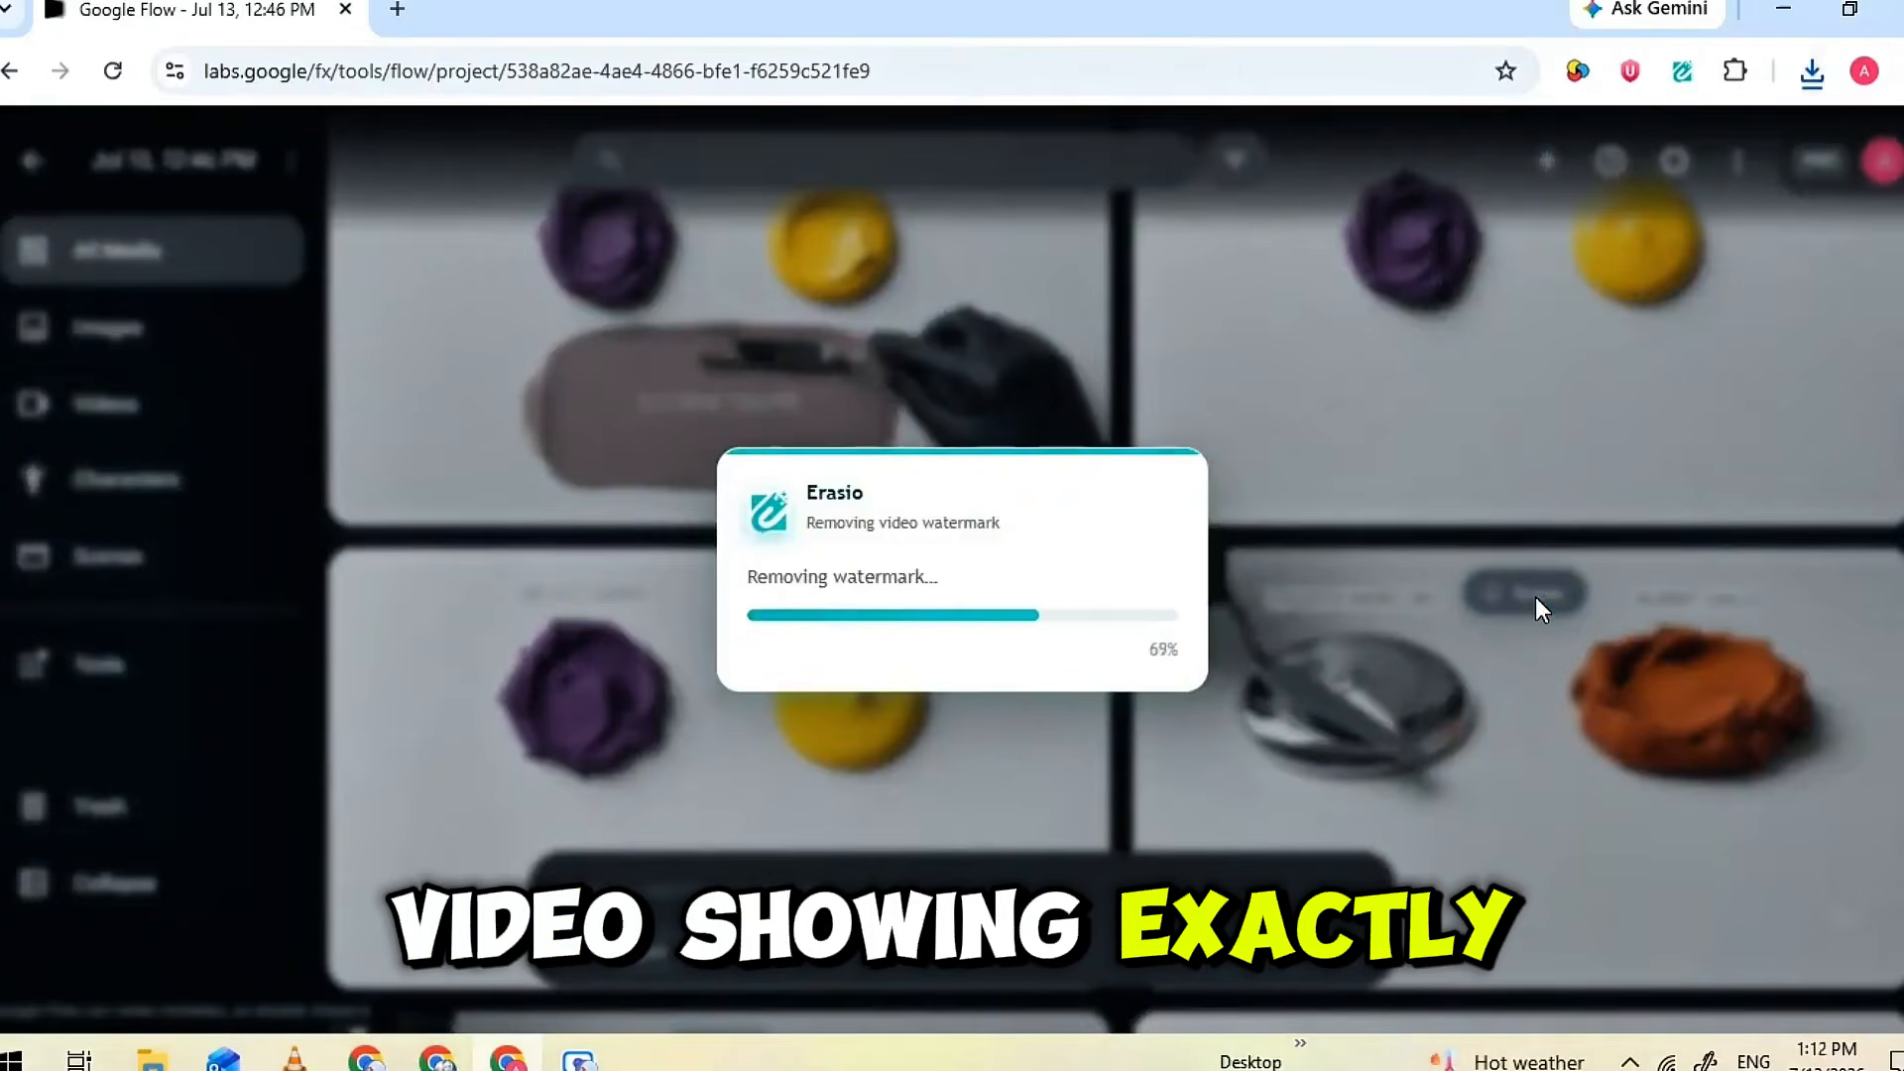
pyautogui.scroll(5, 1303, 426)
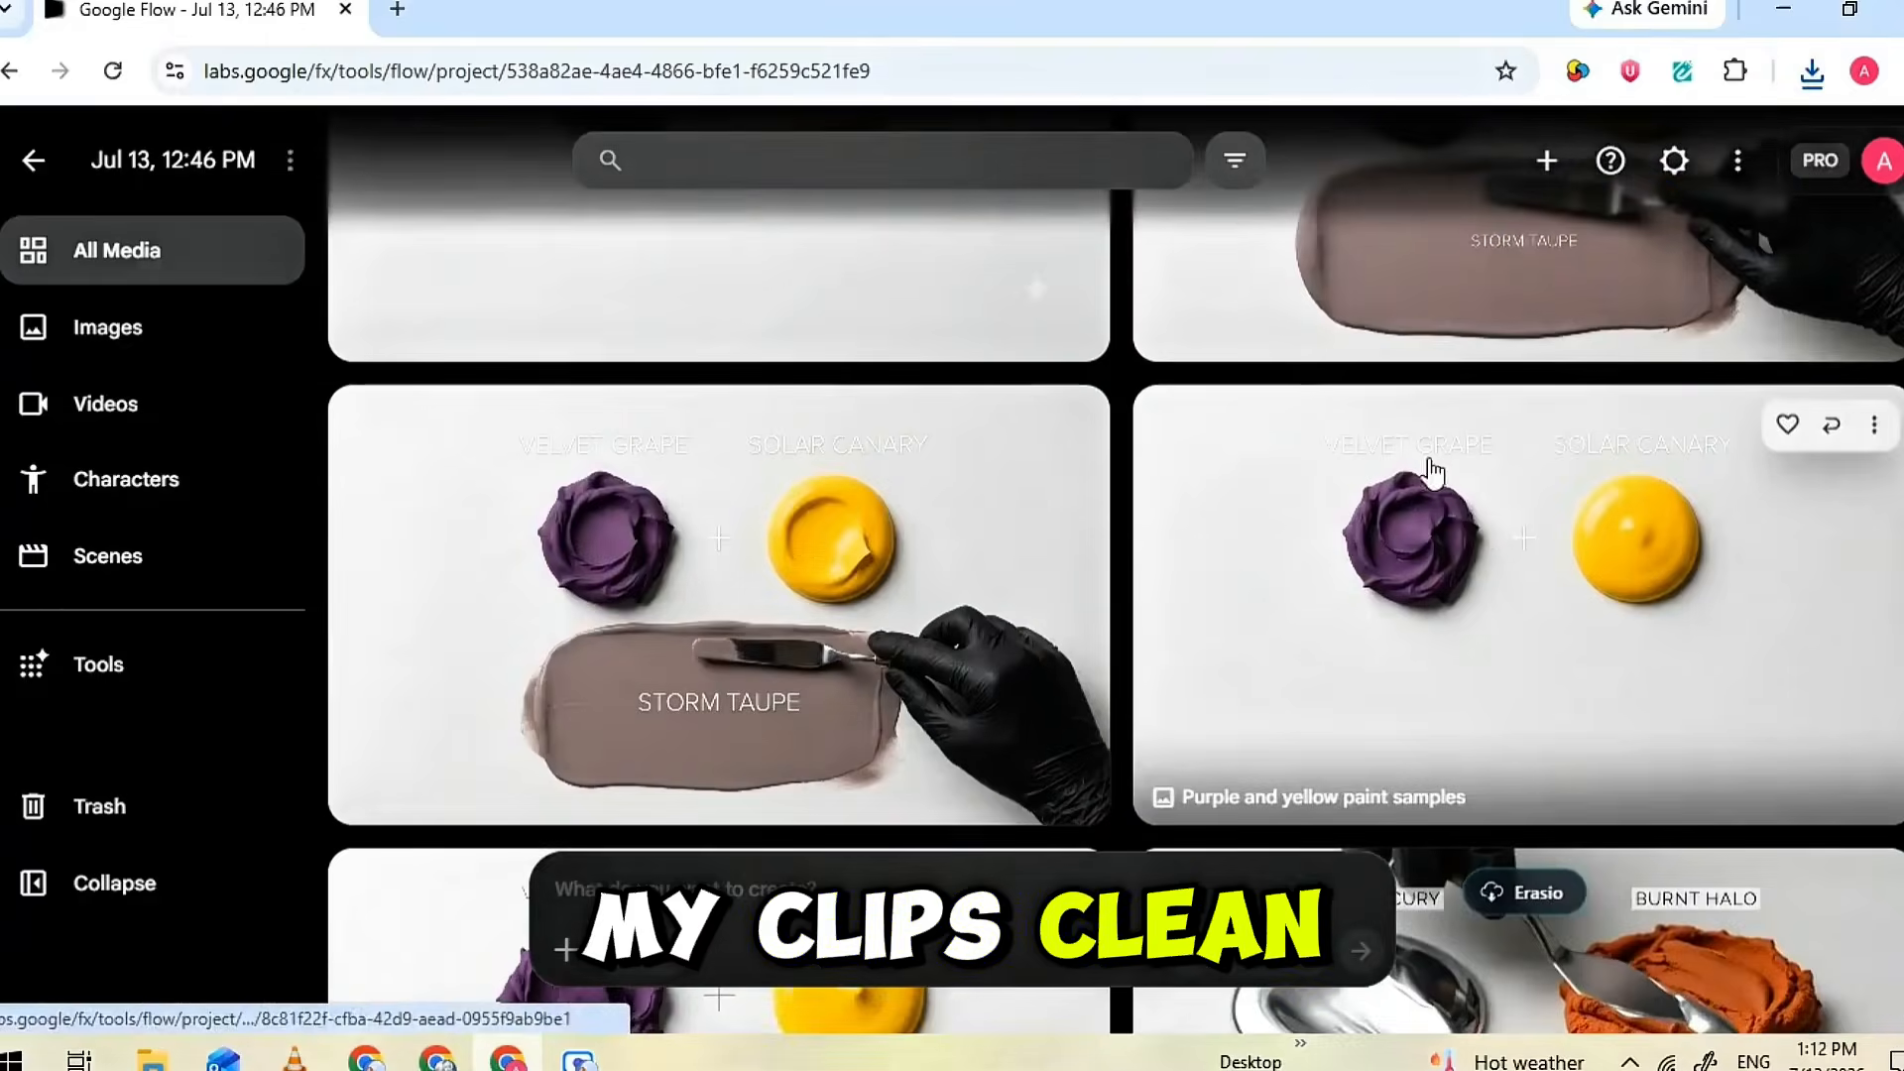
pyautogui.scroll(2, 742, 406)
pyautogui.click(743, 409)
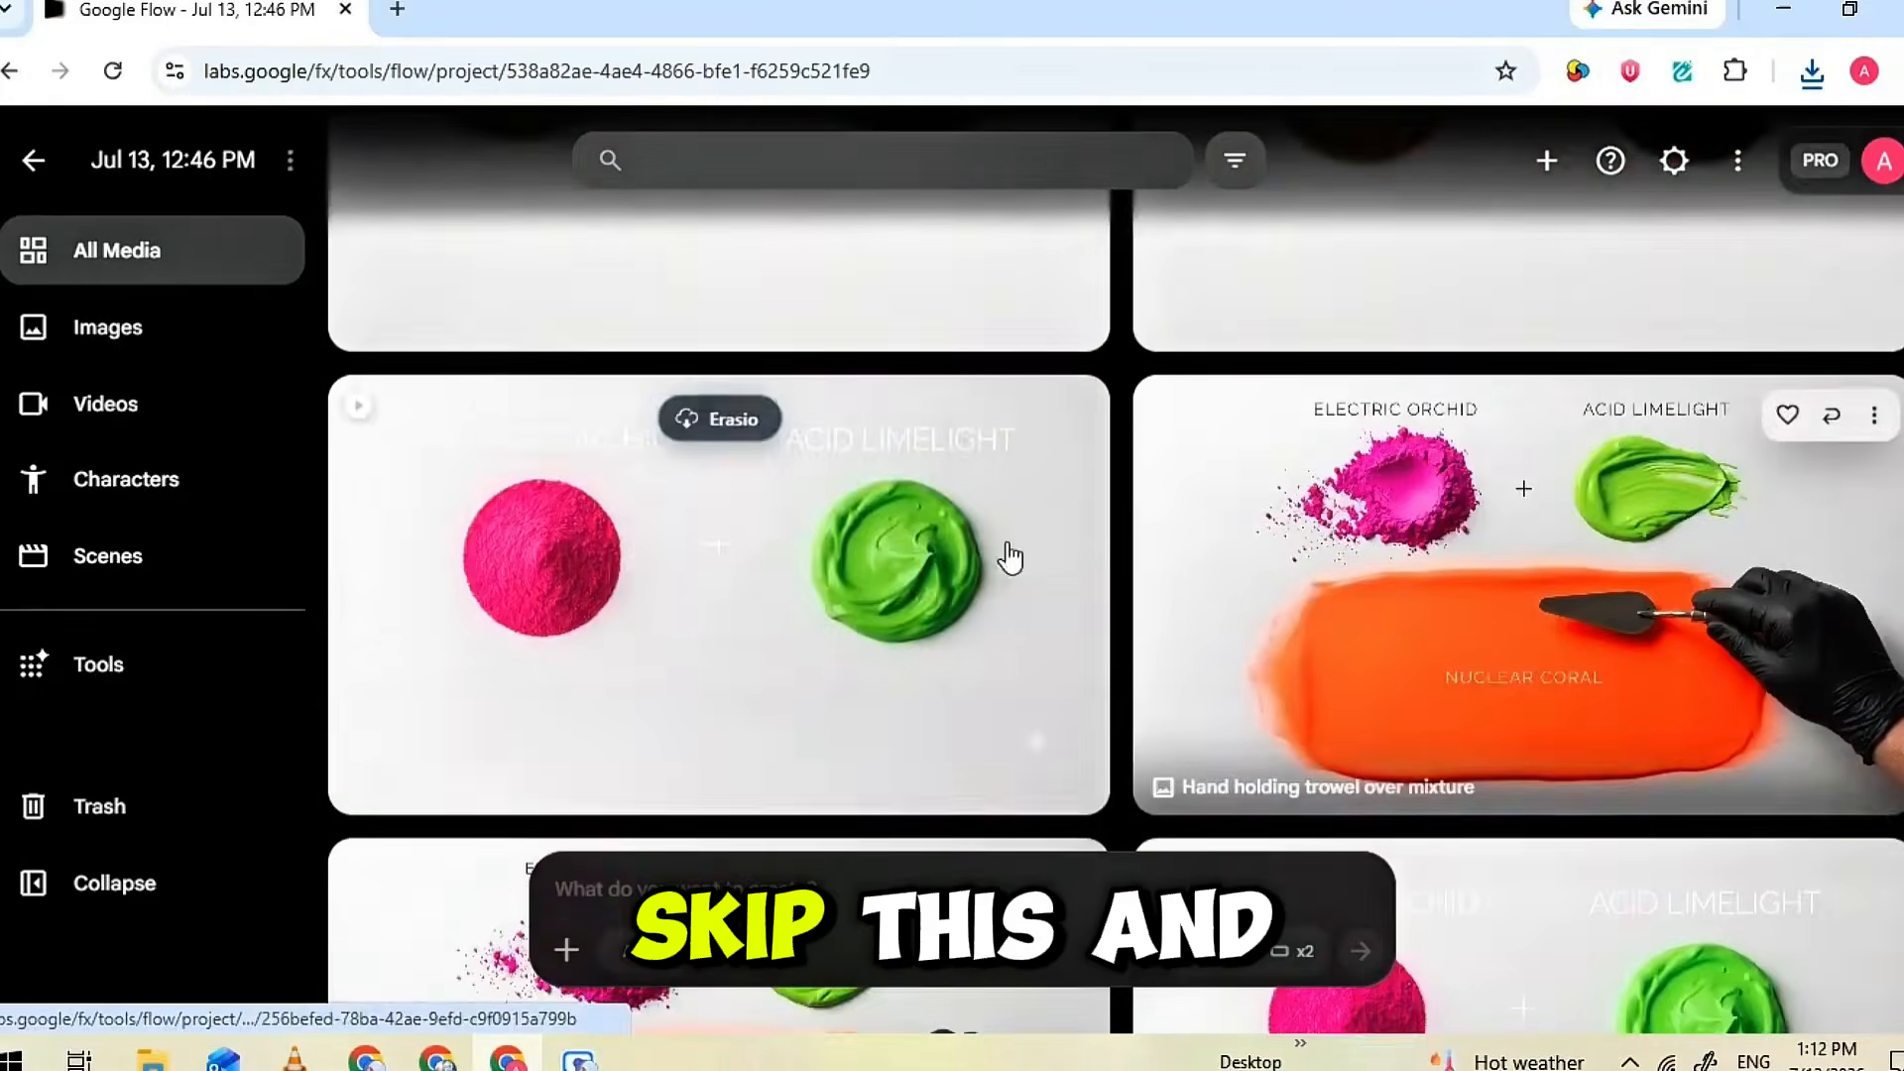
pyautogui.click(726, 421)
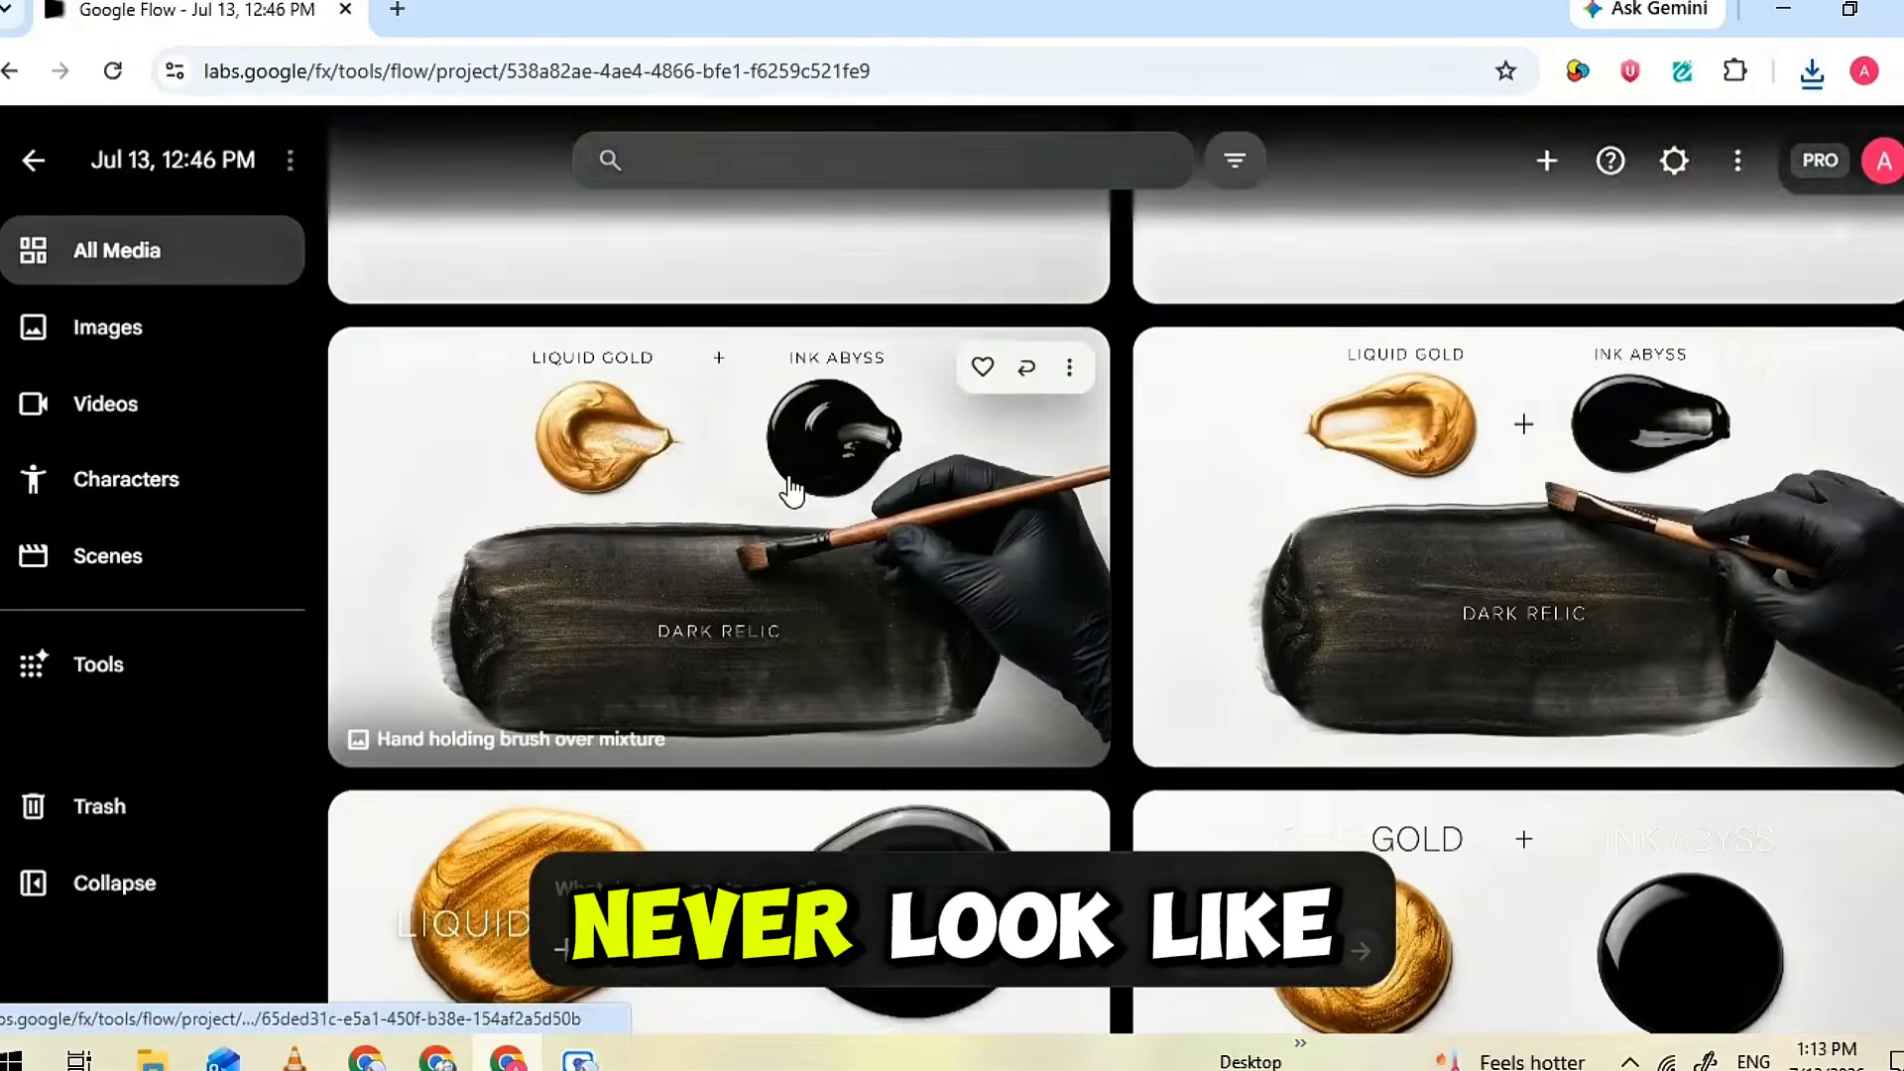
# Run Erasio watermark removal on the remaining scene videos, from LIQUID GOLD and INK ABYSS through RUBY VELVET and CHAMPAGNE DUST
pyautogui.click(1527, 303)
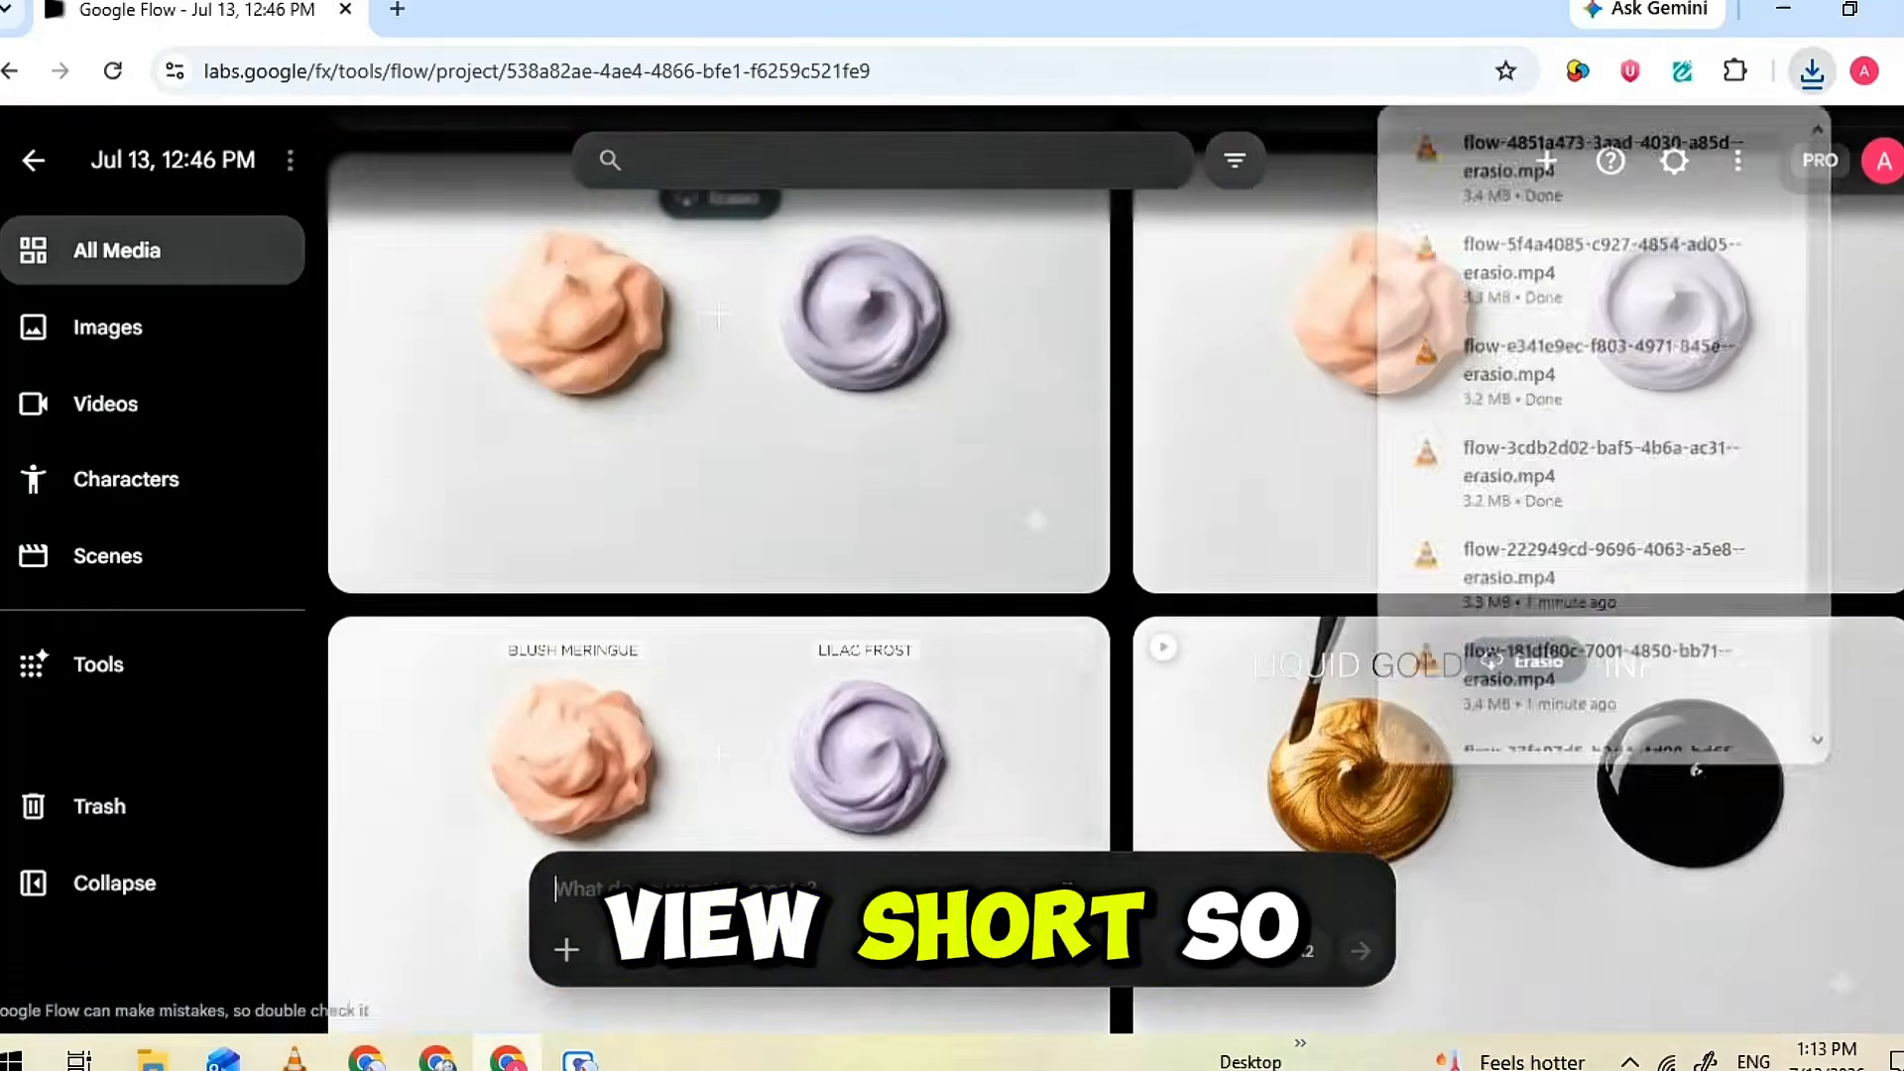
pyautogui.click(694, 478)
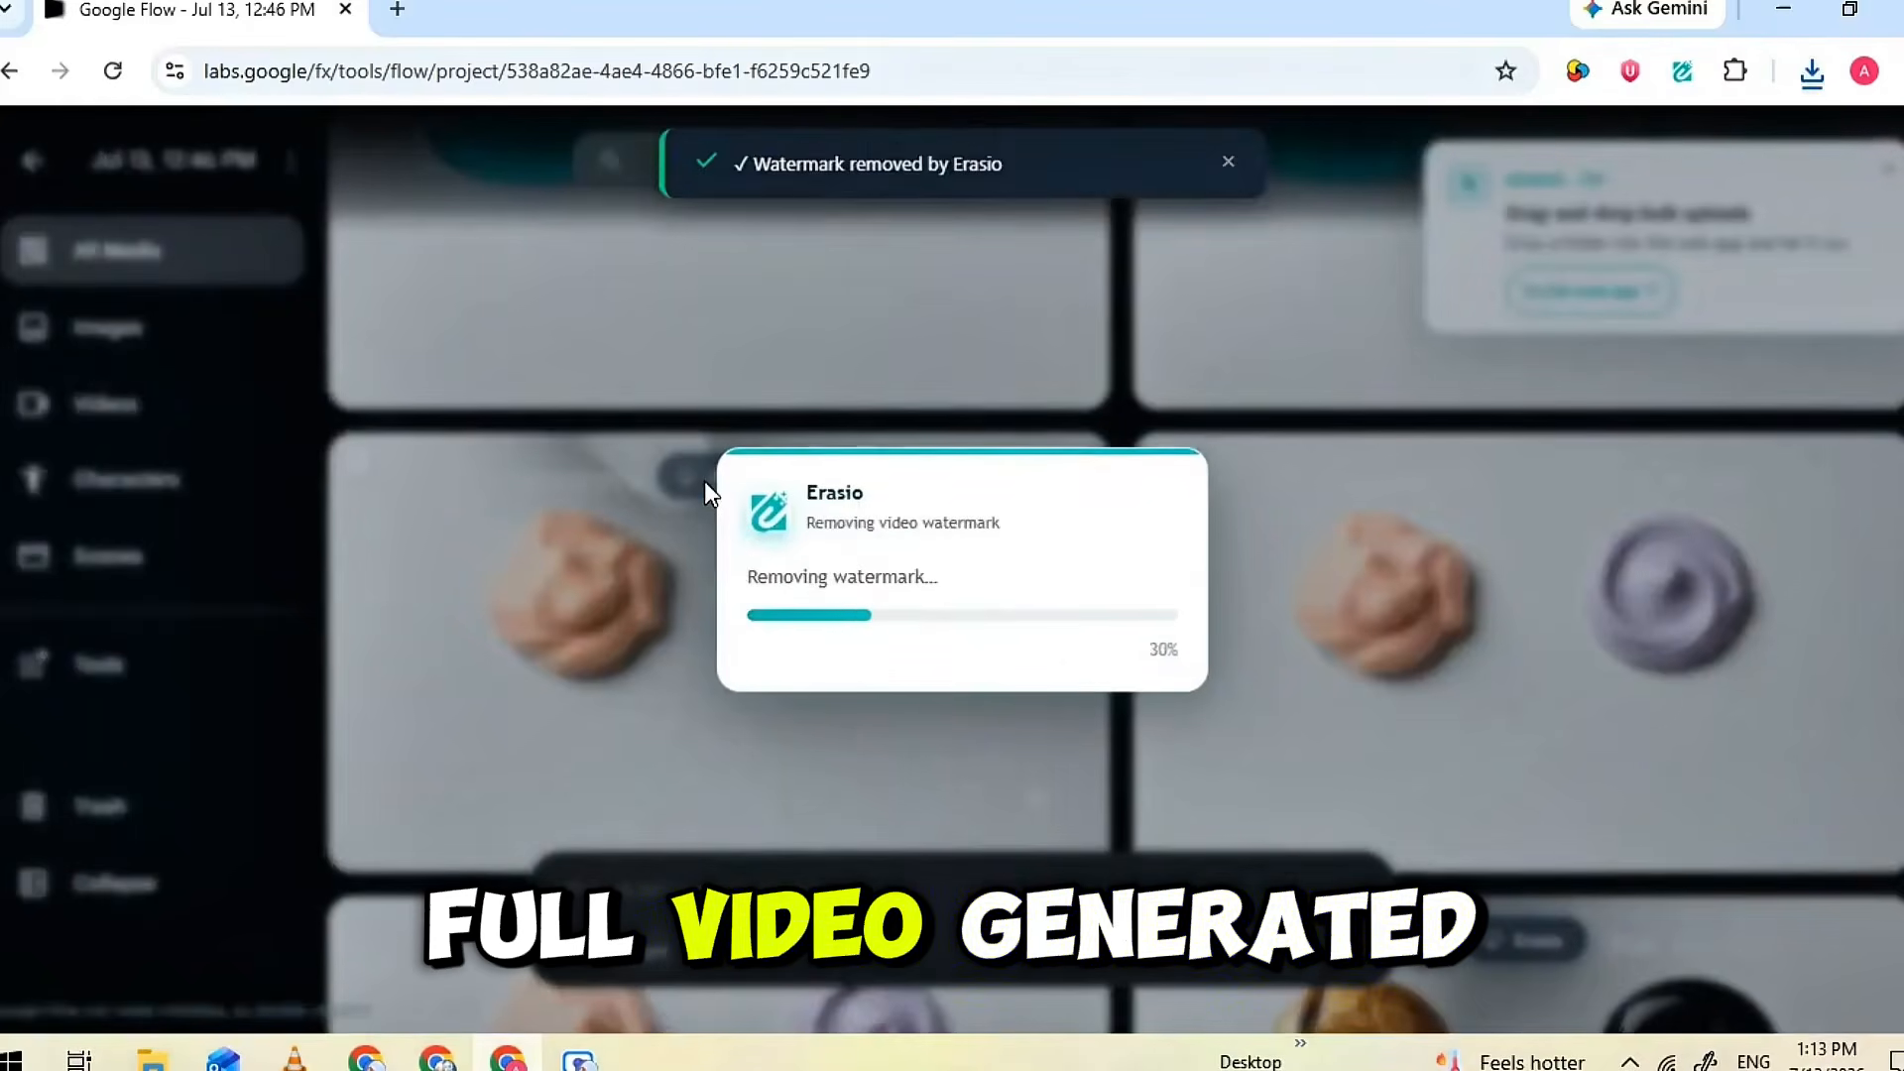
pyautogui.click(1519, 315)
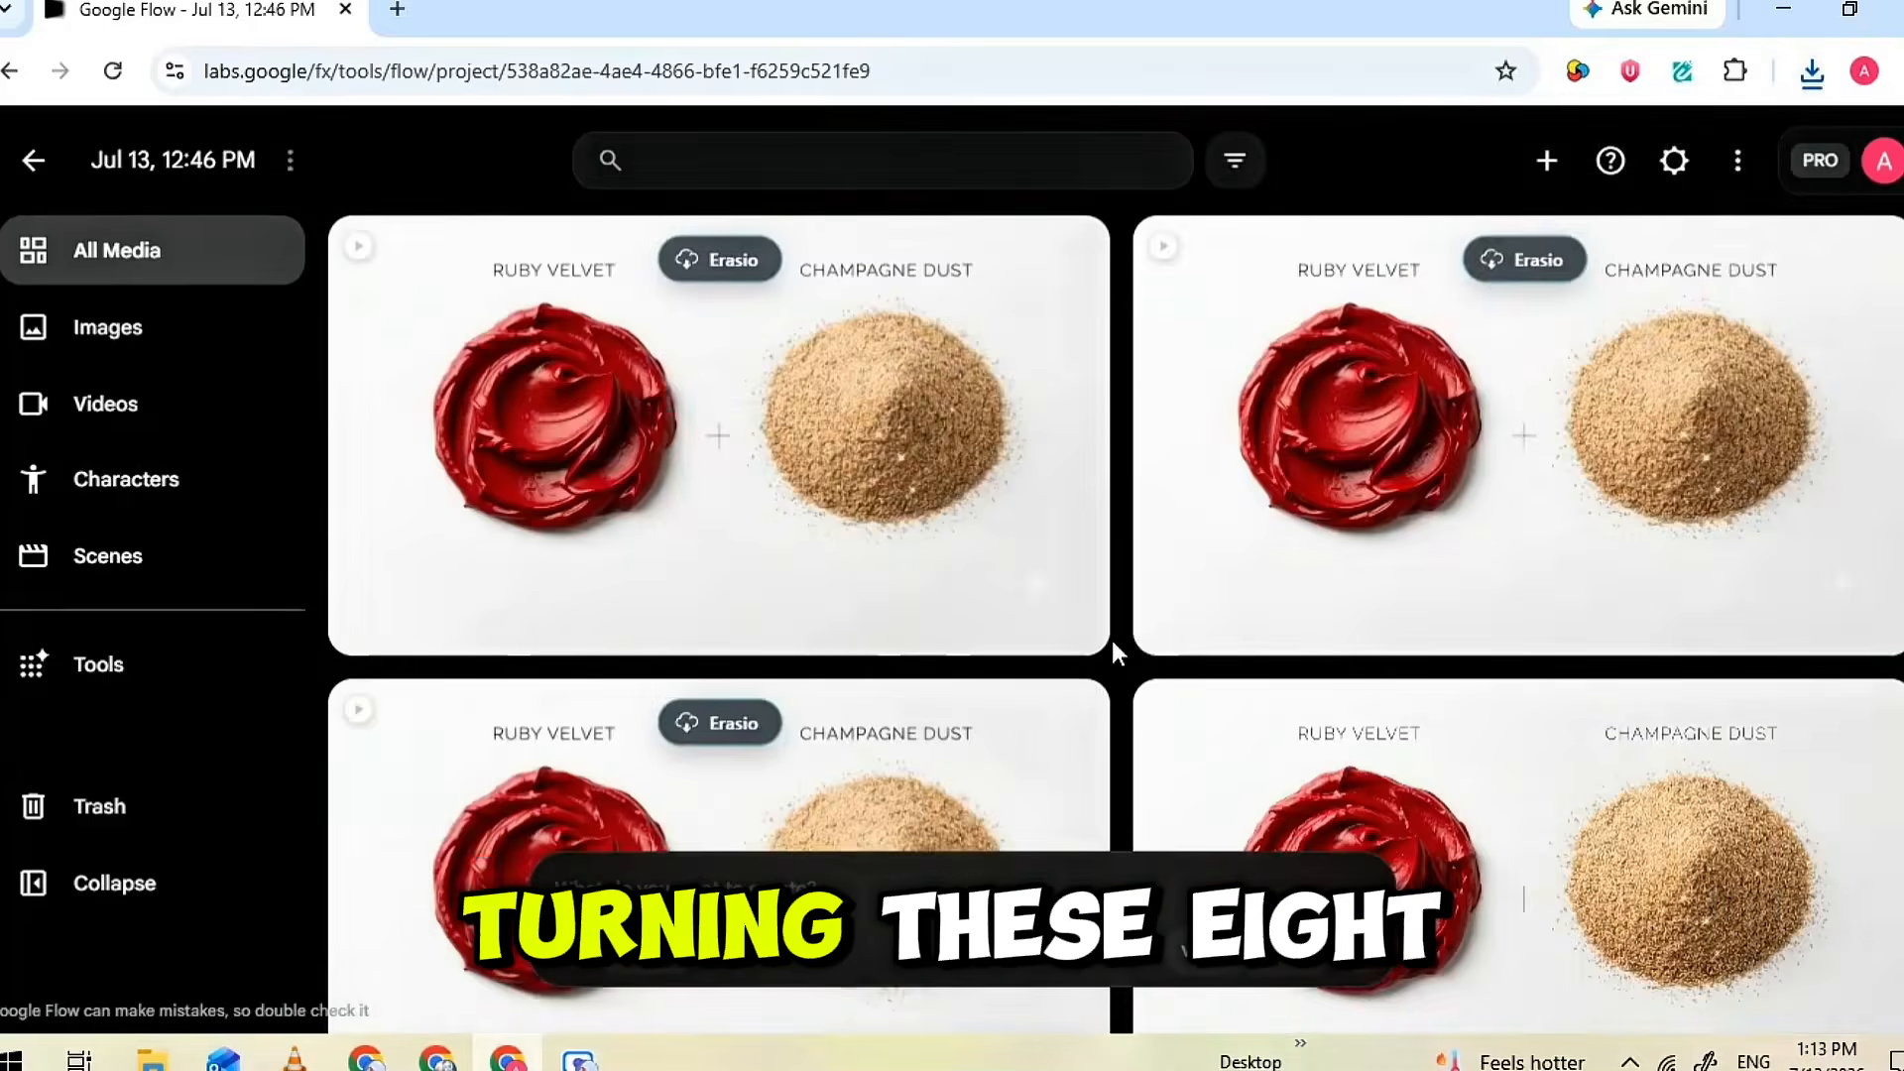
pyautogui.click(1501, 262)
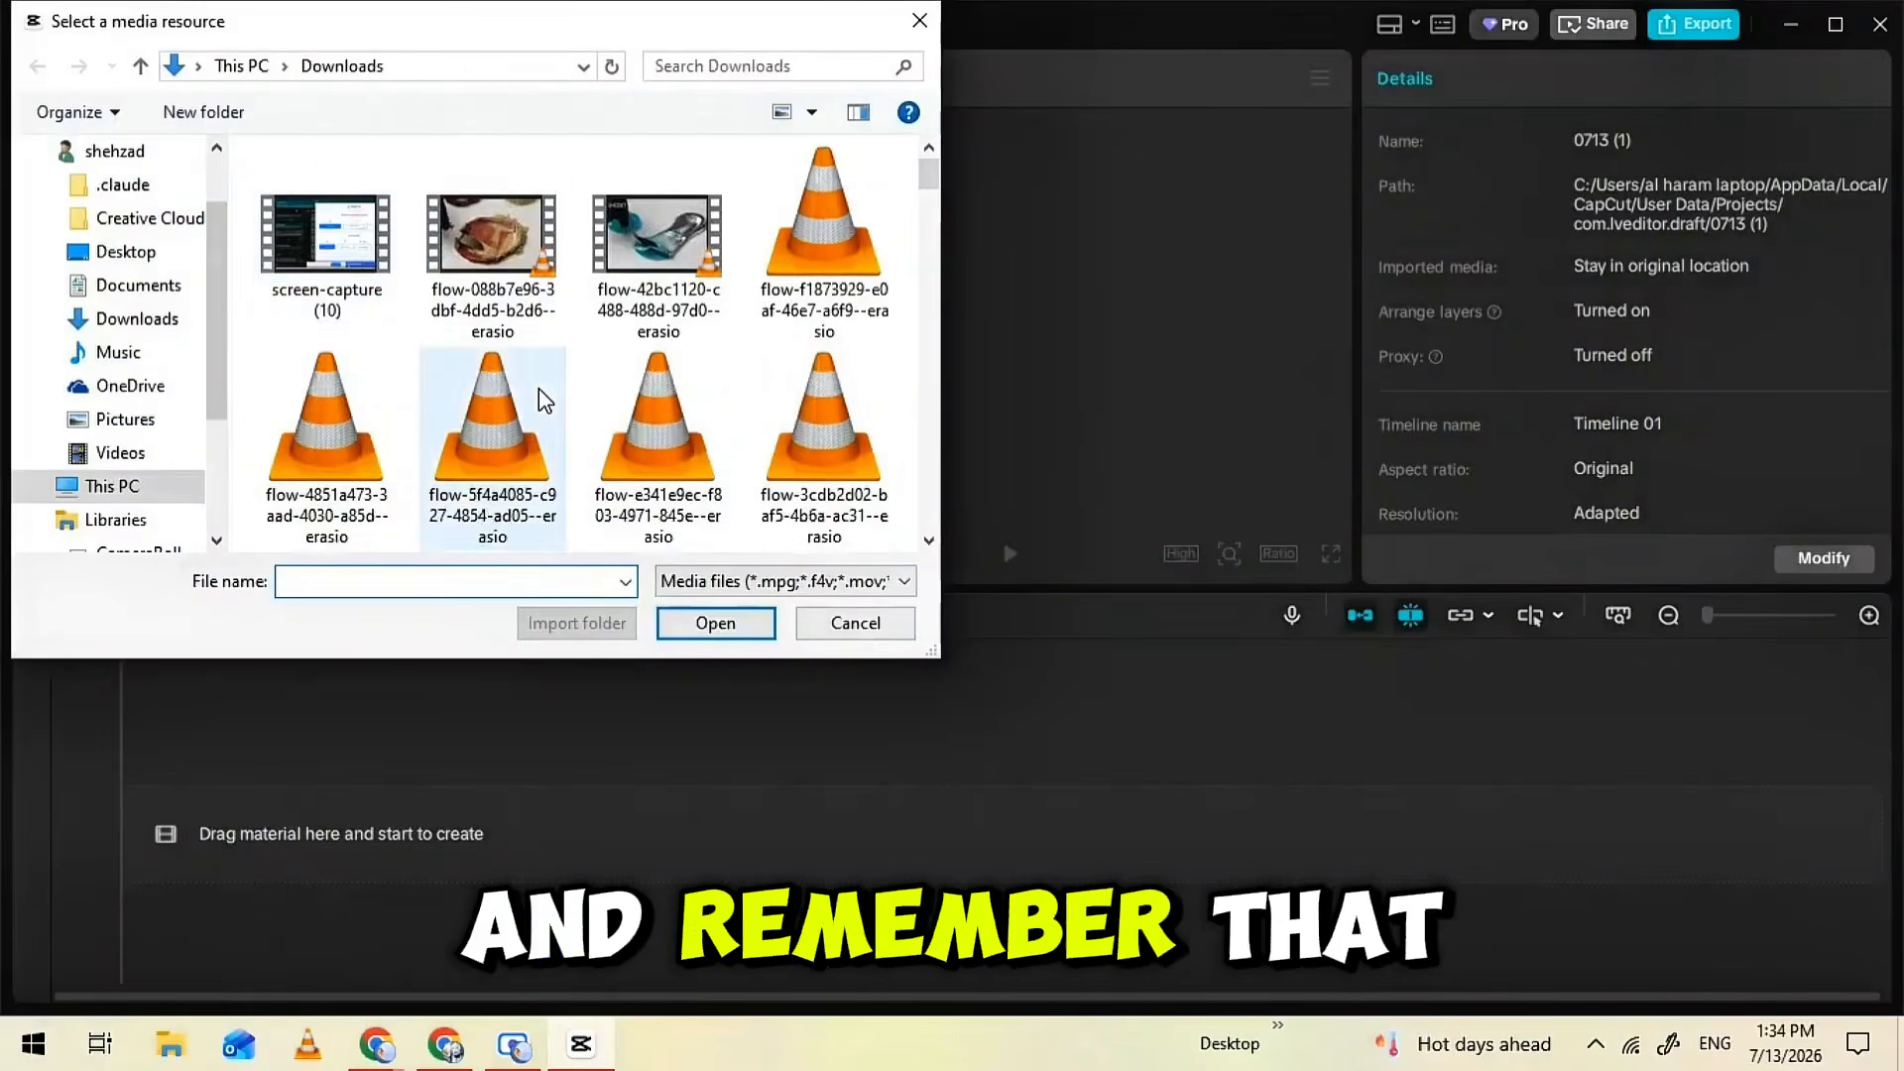
# Switch to CapCut, import the Erasio-cleaned flow clips from the Downloads folder into the project, and dismiss the shortcut conflict notice
pyautogui.scroll(-5, 543, 398)
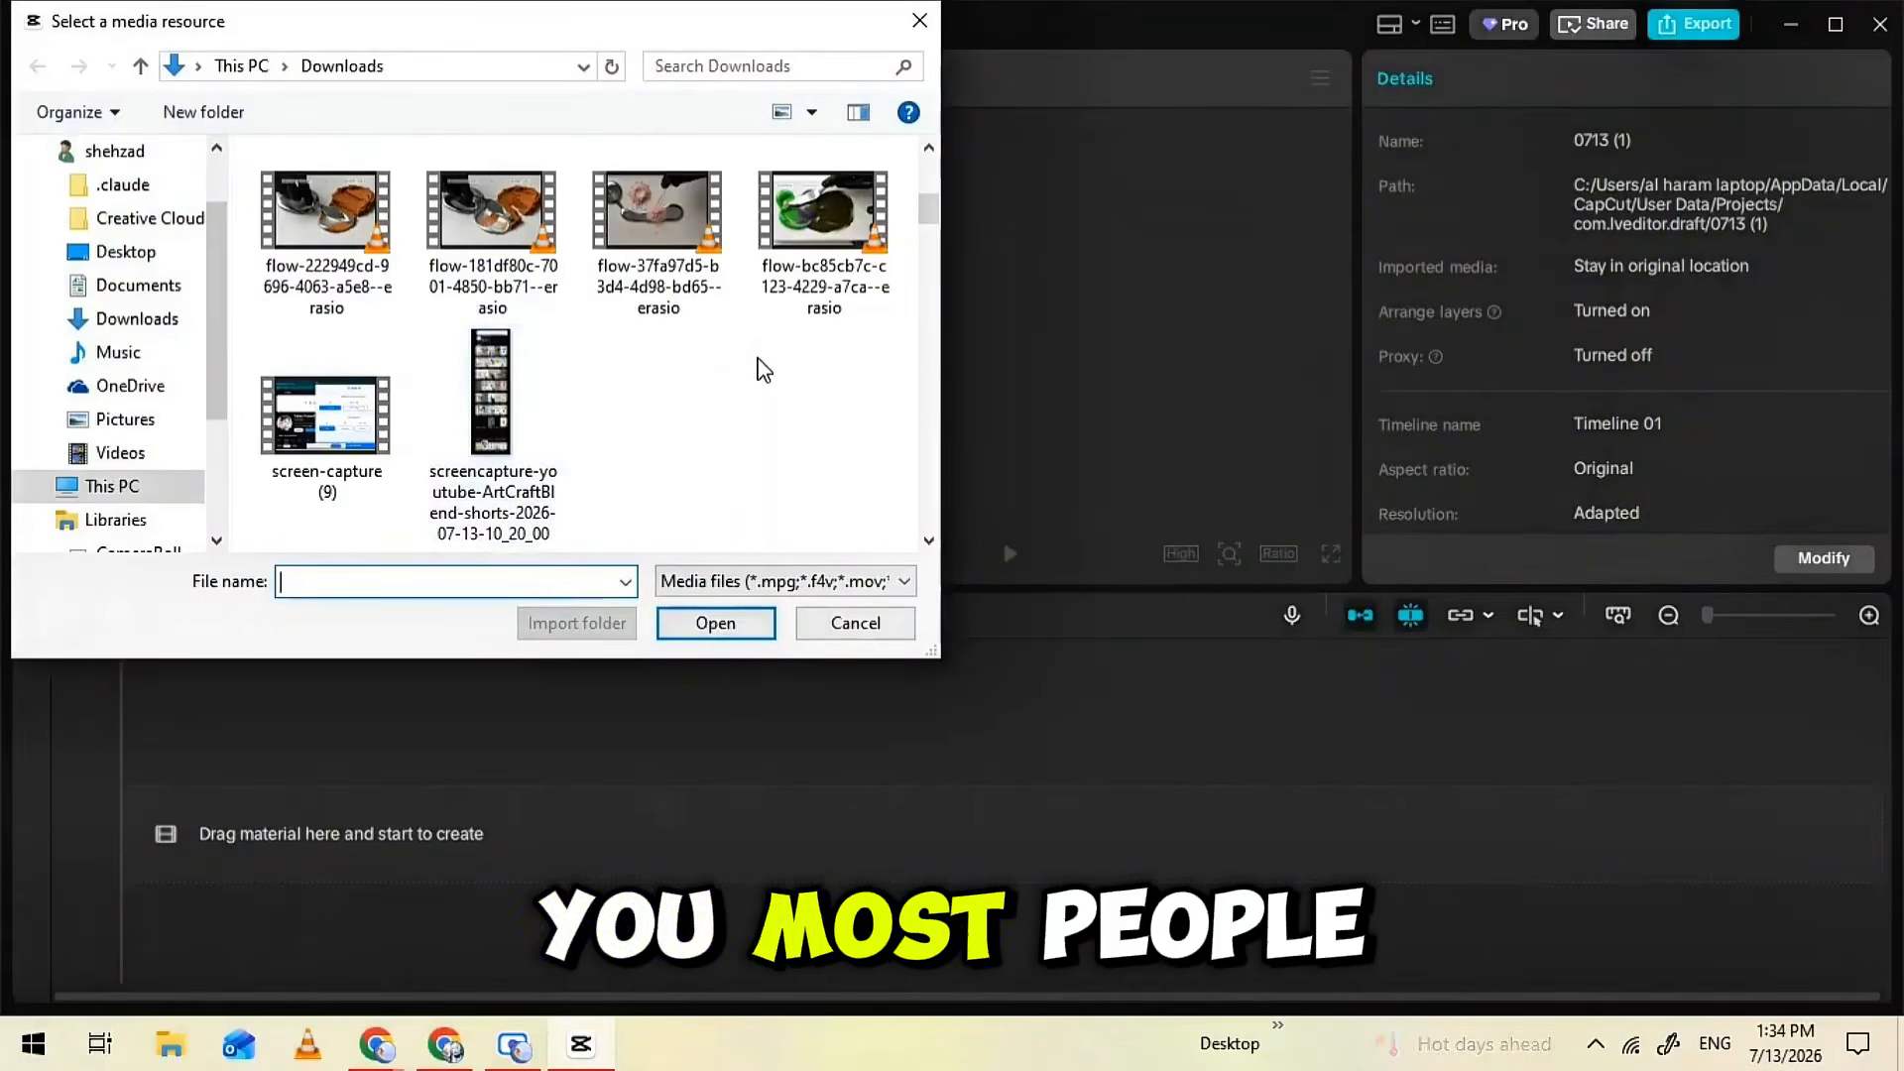
pyautogui.moveTo(910, 335); pyautogui.dragTo(268, 233)
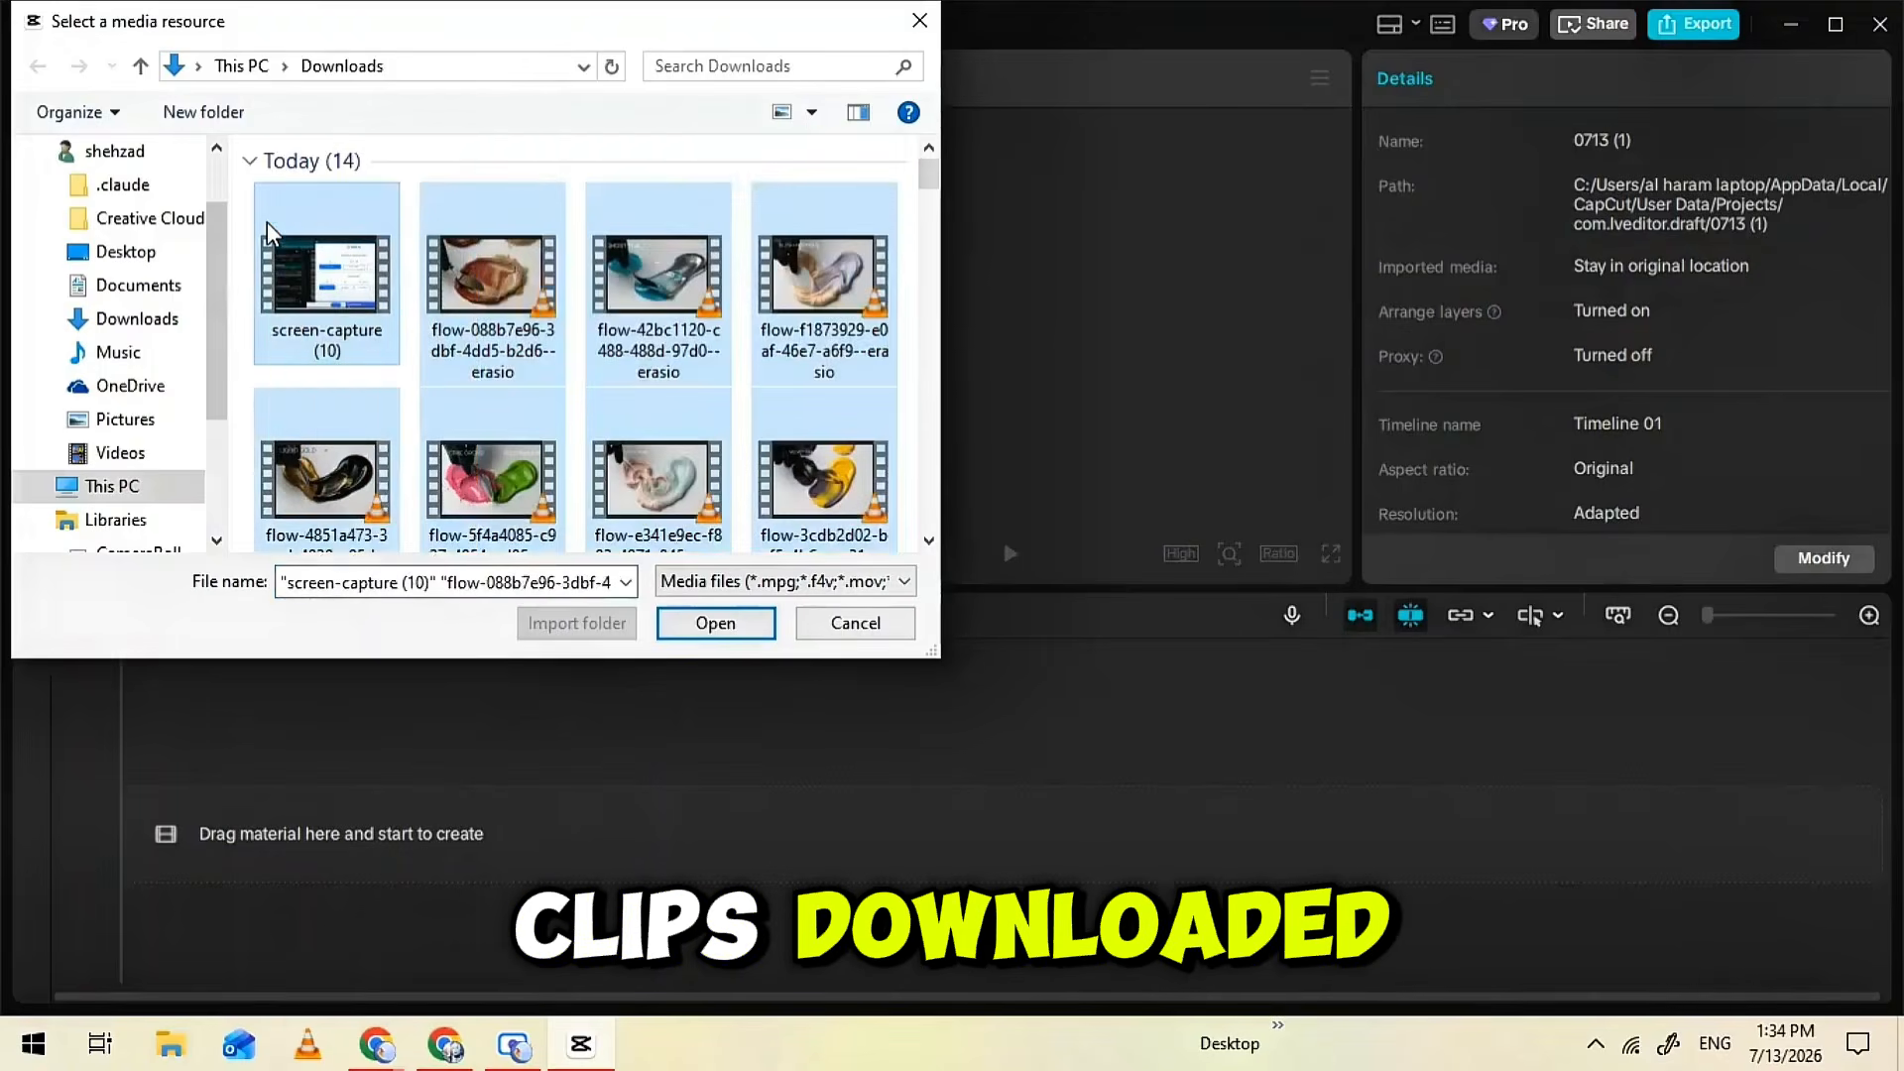
pyautogui.click(694, 623)
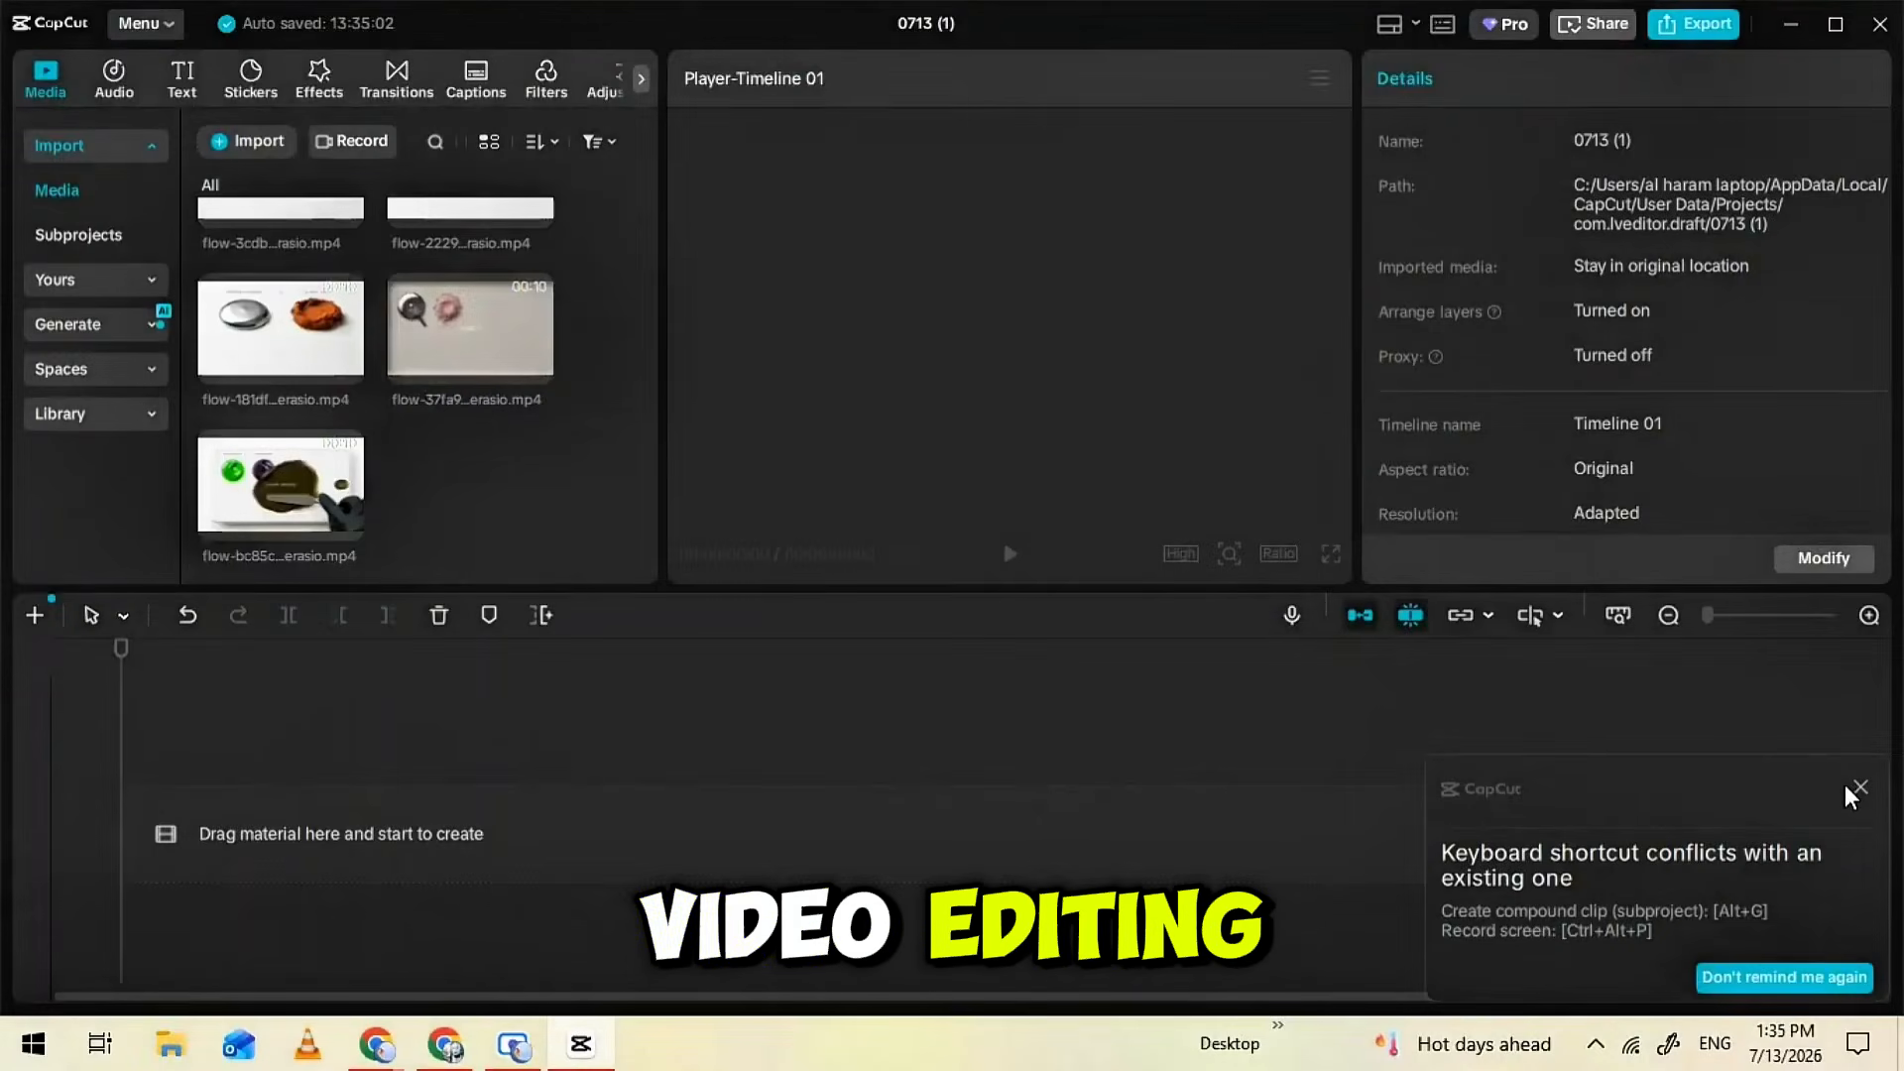
pyautogui.click(1854, 790)
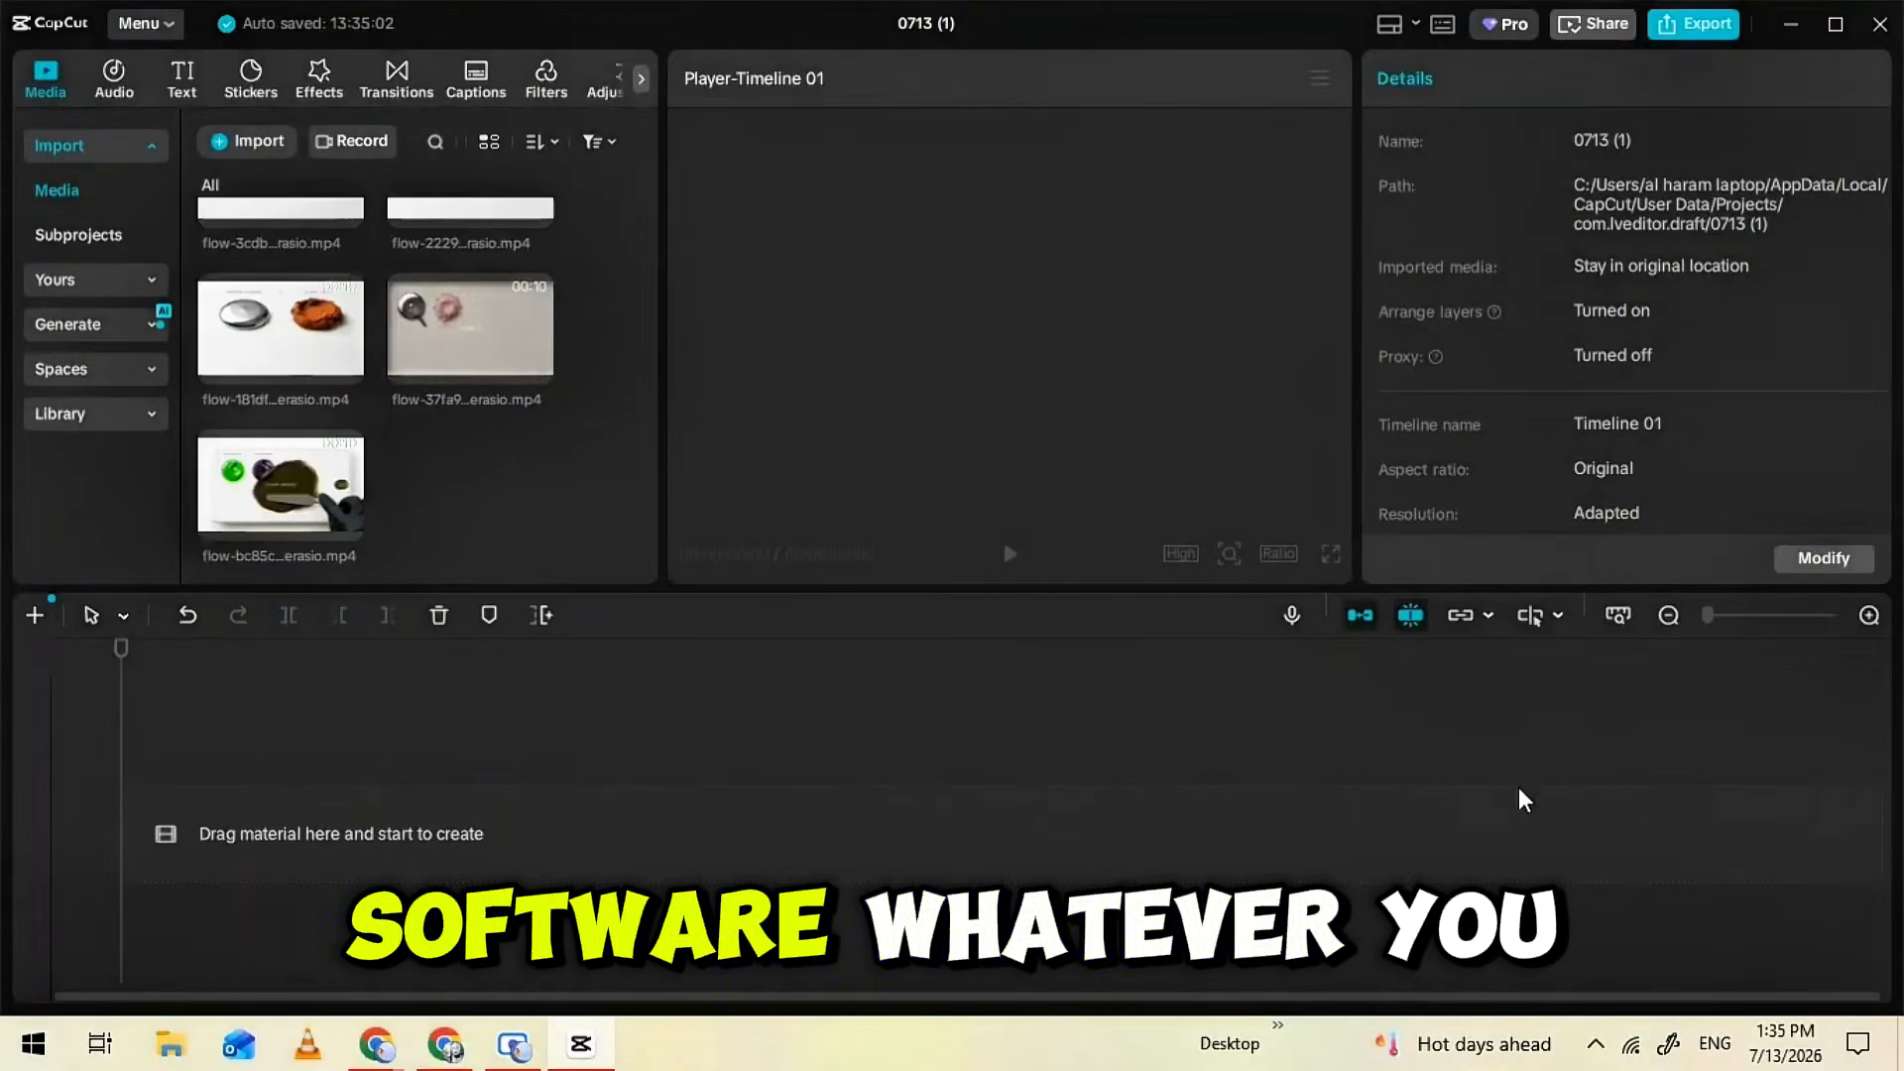
# Place the SWAMP BRONZE, GHOST MAUVE and first ANTIQUE BRONZE clips one after another on the timeline
pyautogui.click(298, 472)
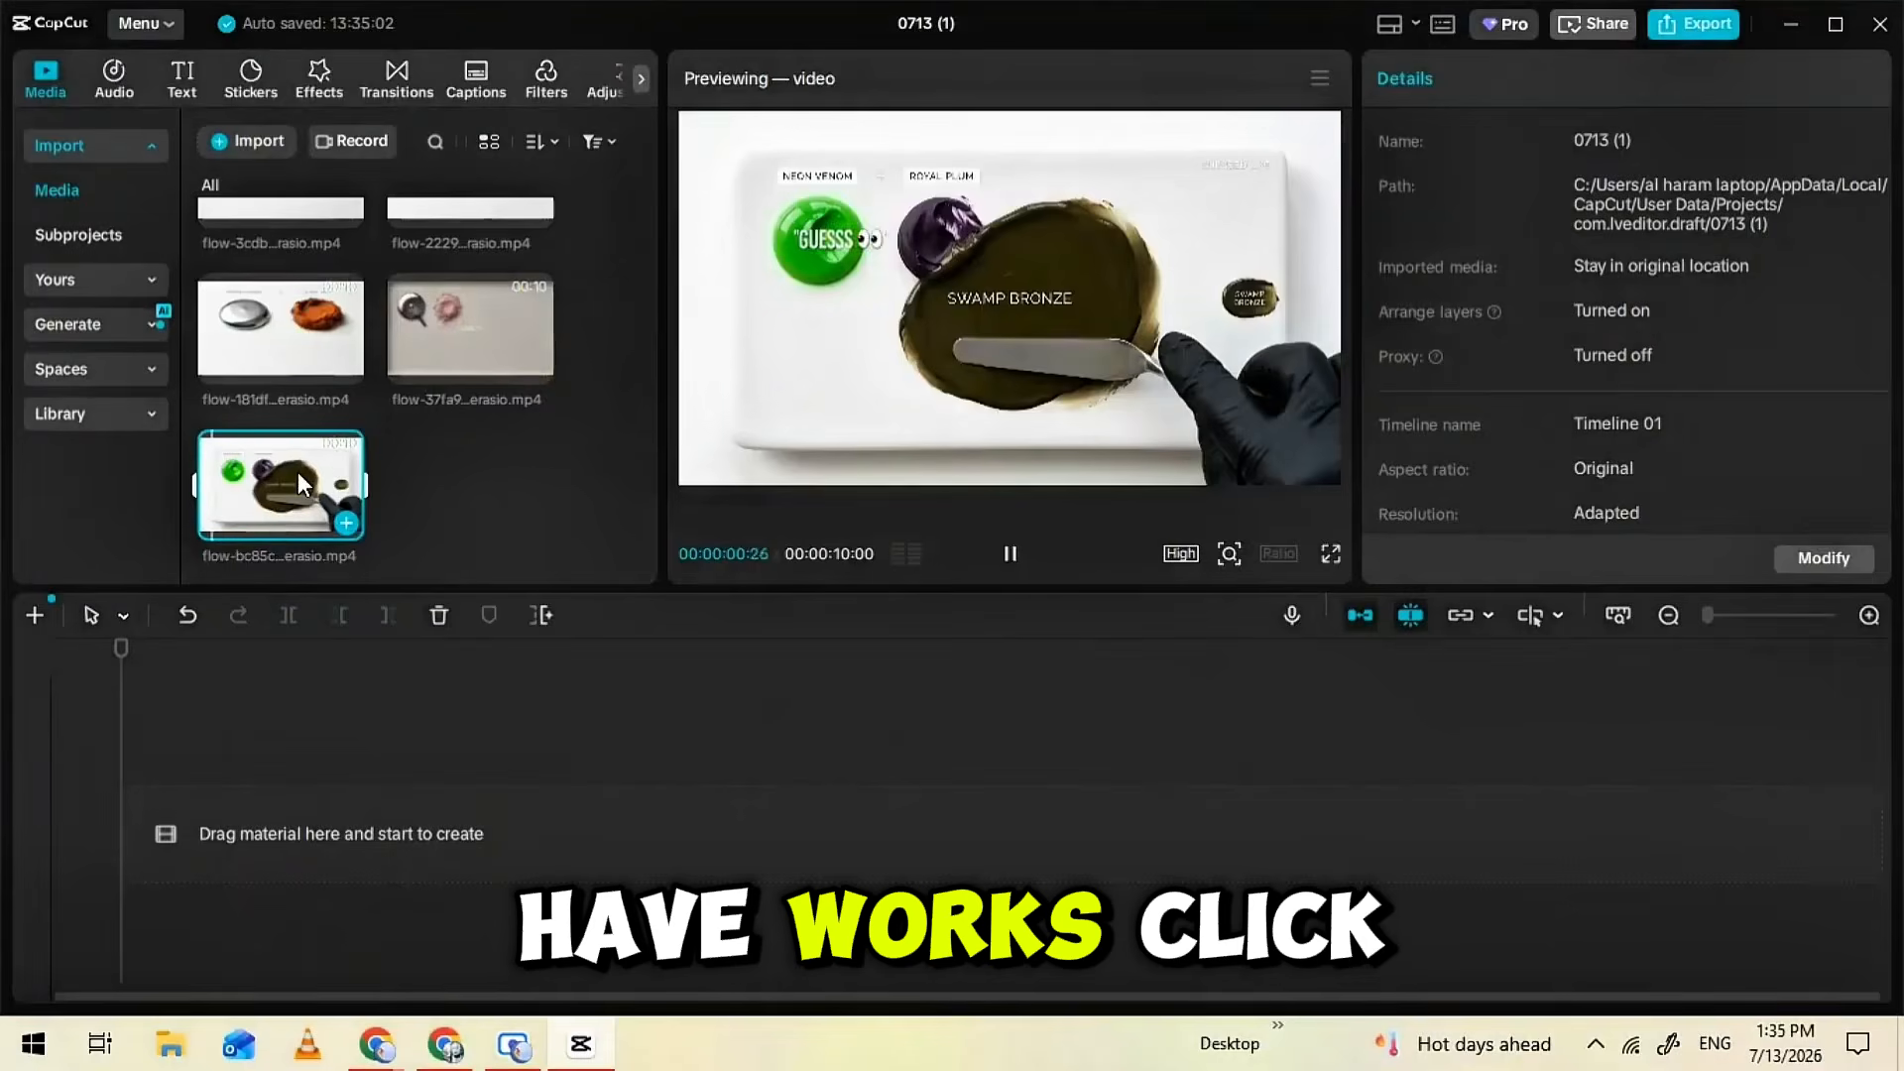
pyautogui.click(347, 528)
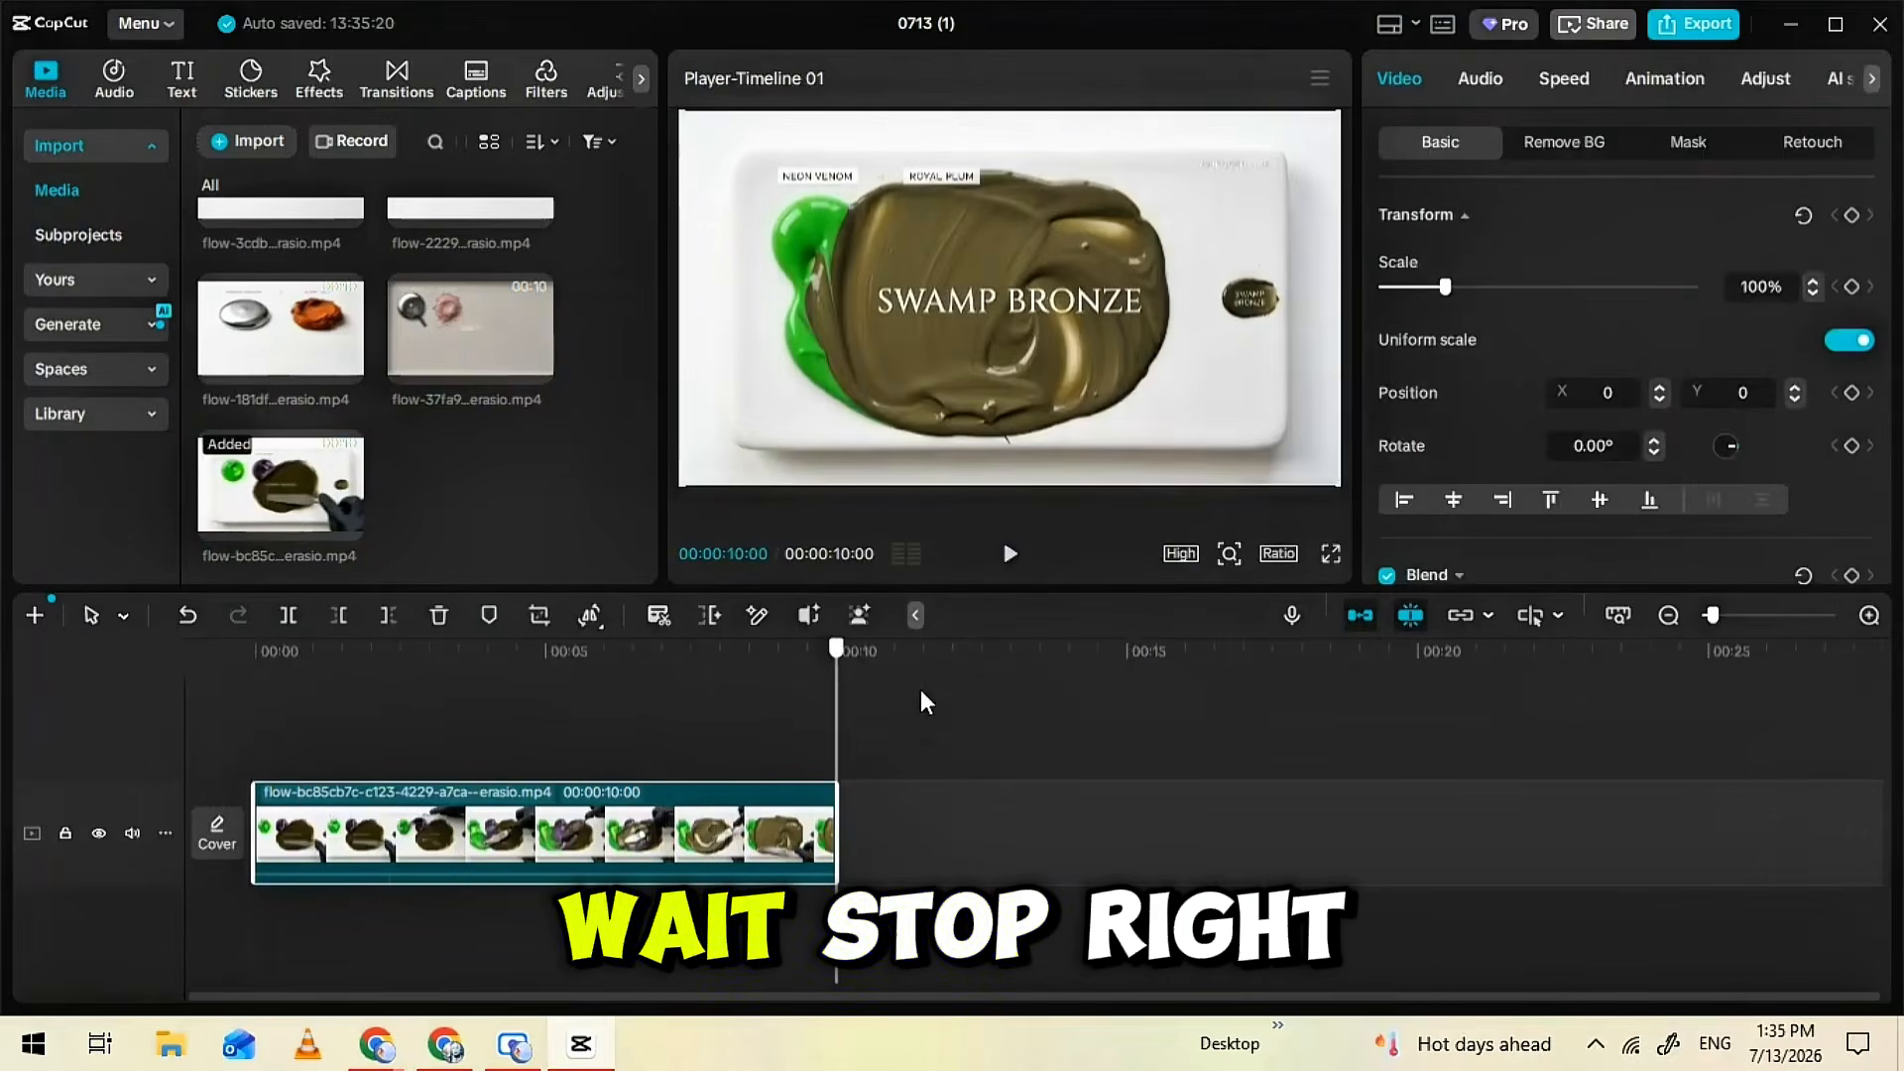
pyautogui.click(535, 367)
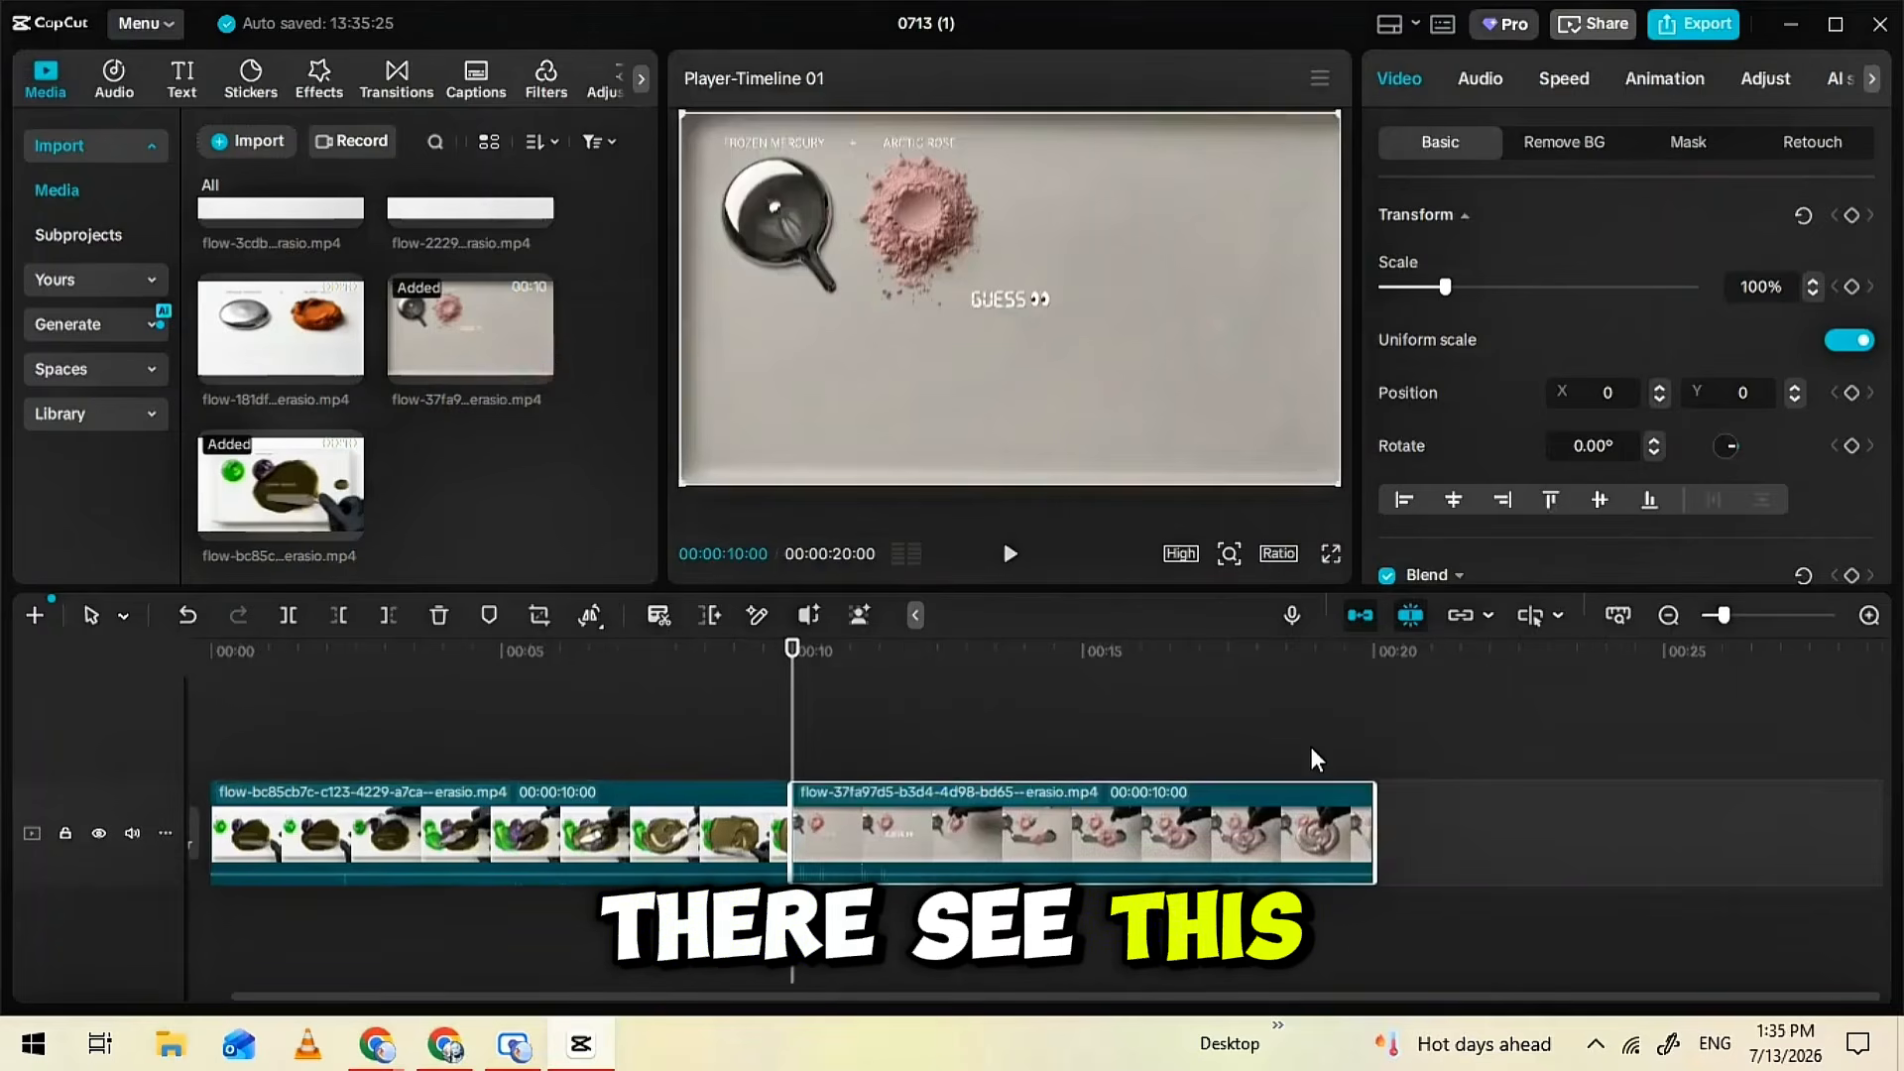
pyautogui.click(347, 368)
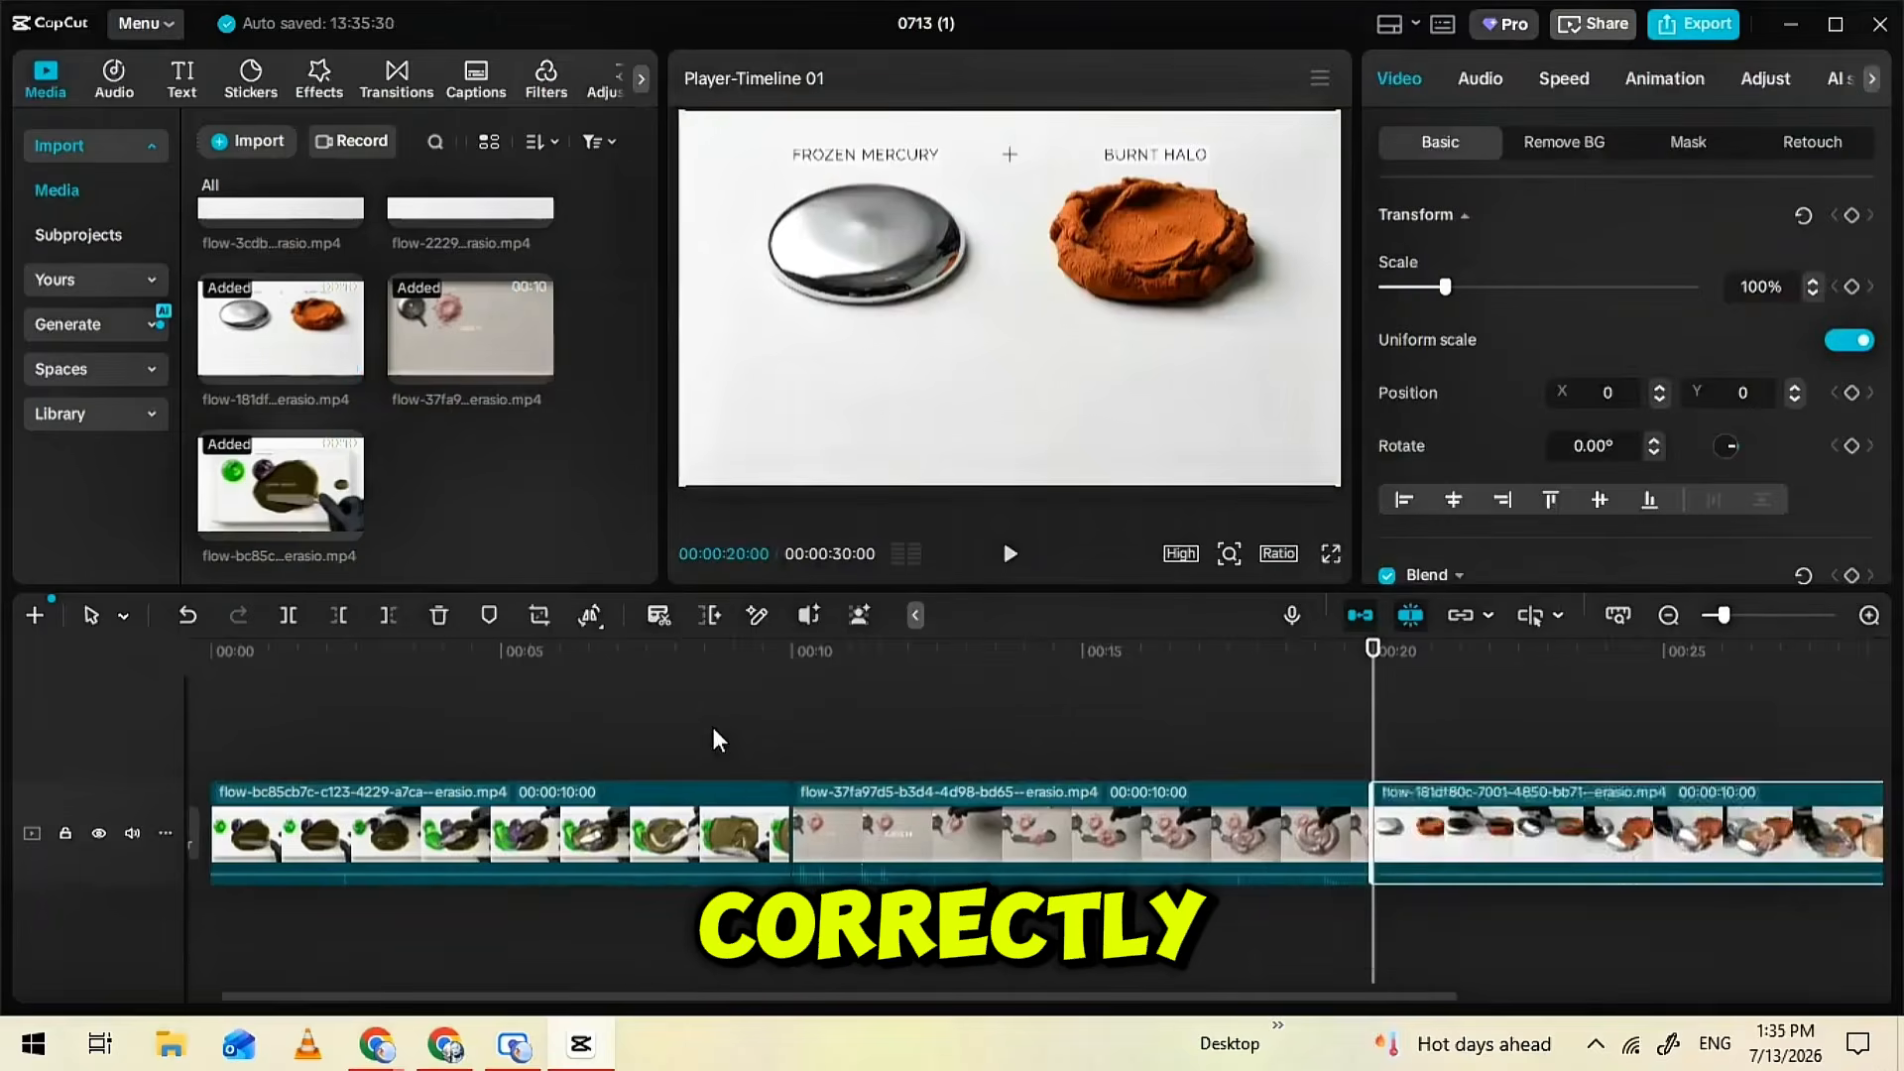
# Append the second ANTIQUE BRONZE clip, the VELVET GRAPE, the ARCTIC ROSE and CLOUD MINT, and the pink-and-green clips to the timeline
pyautogui.scroll(3, 501, 458)
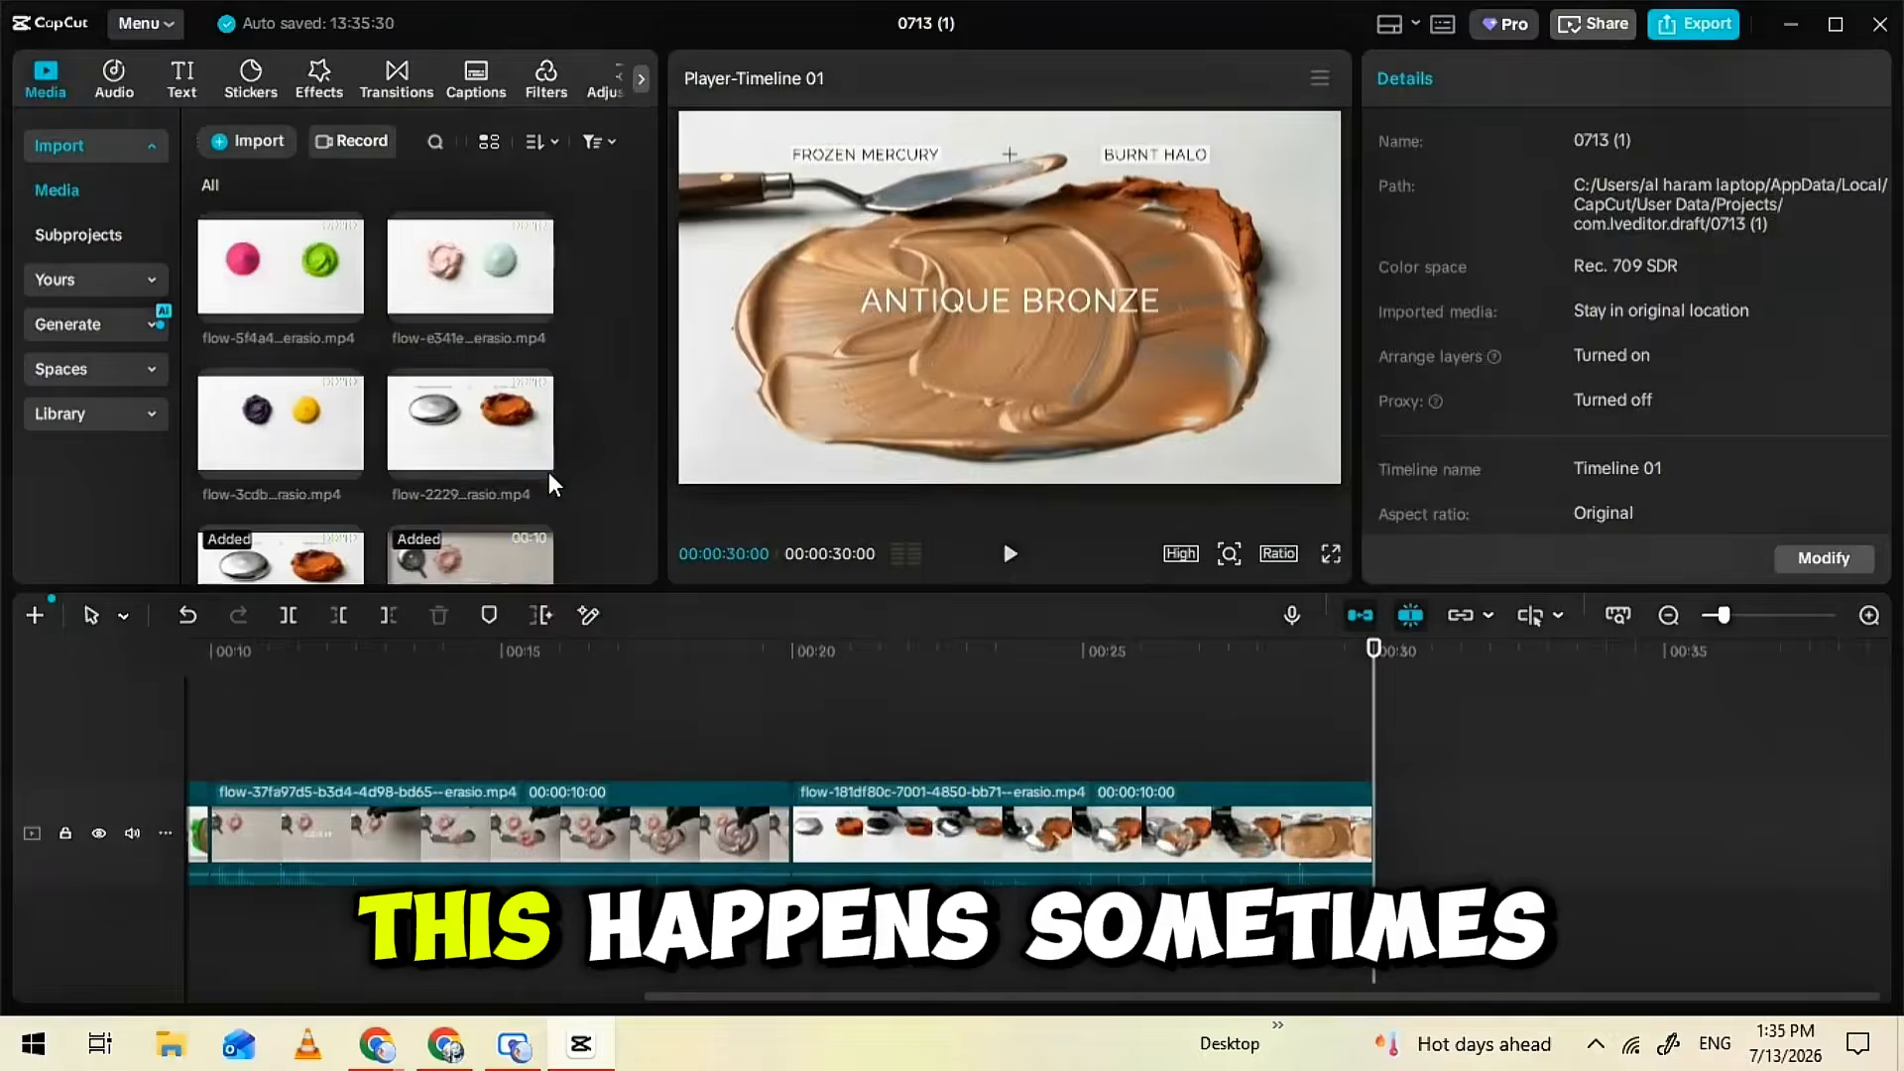
pyautogui.click(535, 461)
pyautogui.moveTo(792, 744); pyautogui.dragTo(1323, 775)
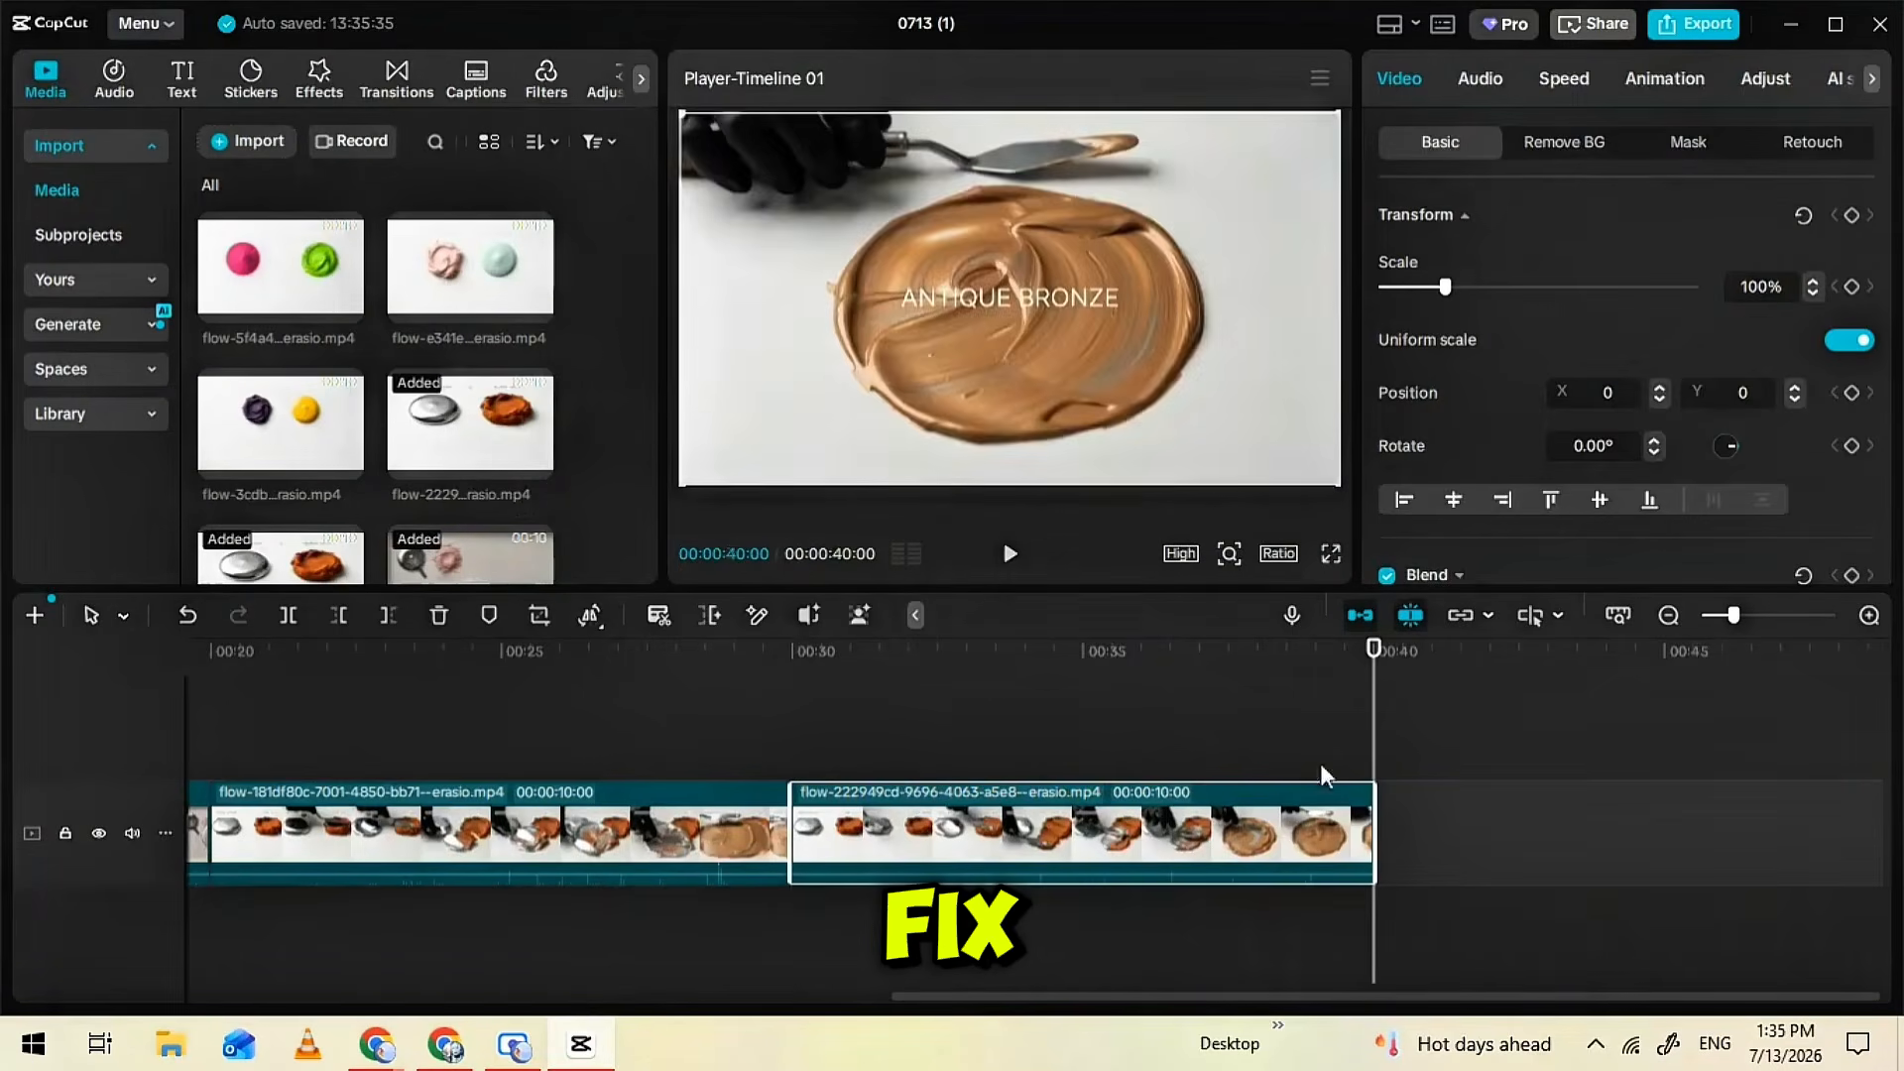
pyautogui.click(350, 457)
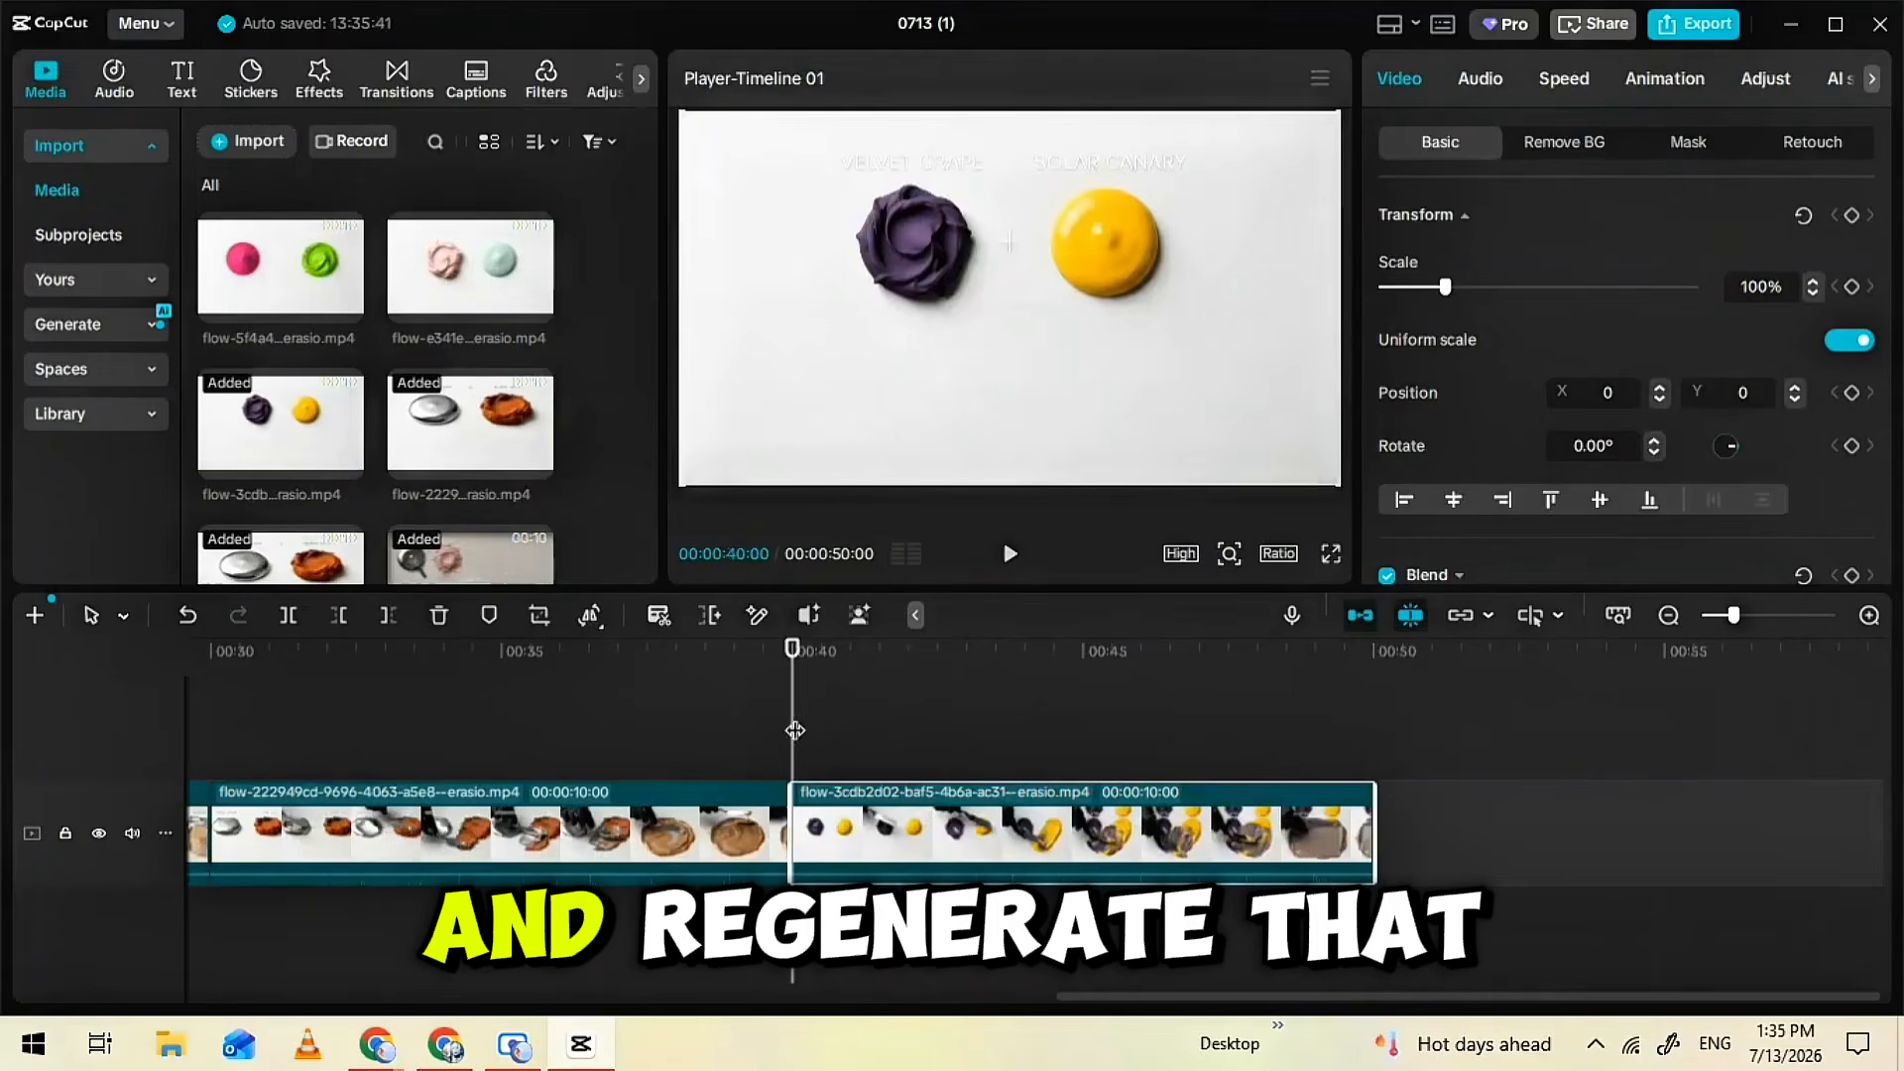
pyautogui.moveTo(795, 729); pyautogui.dragTo(1564, 819)
pyautogui.click(536, 305)
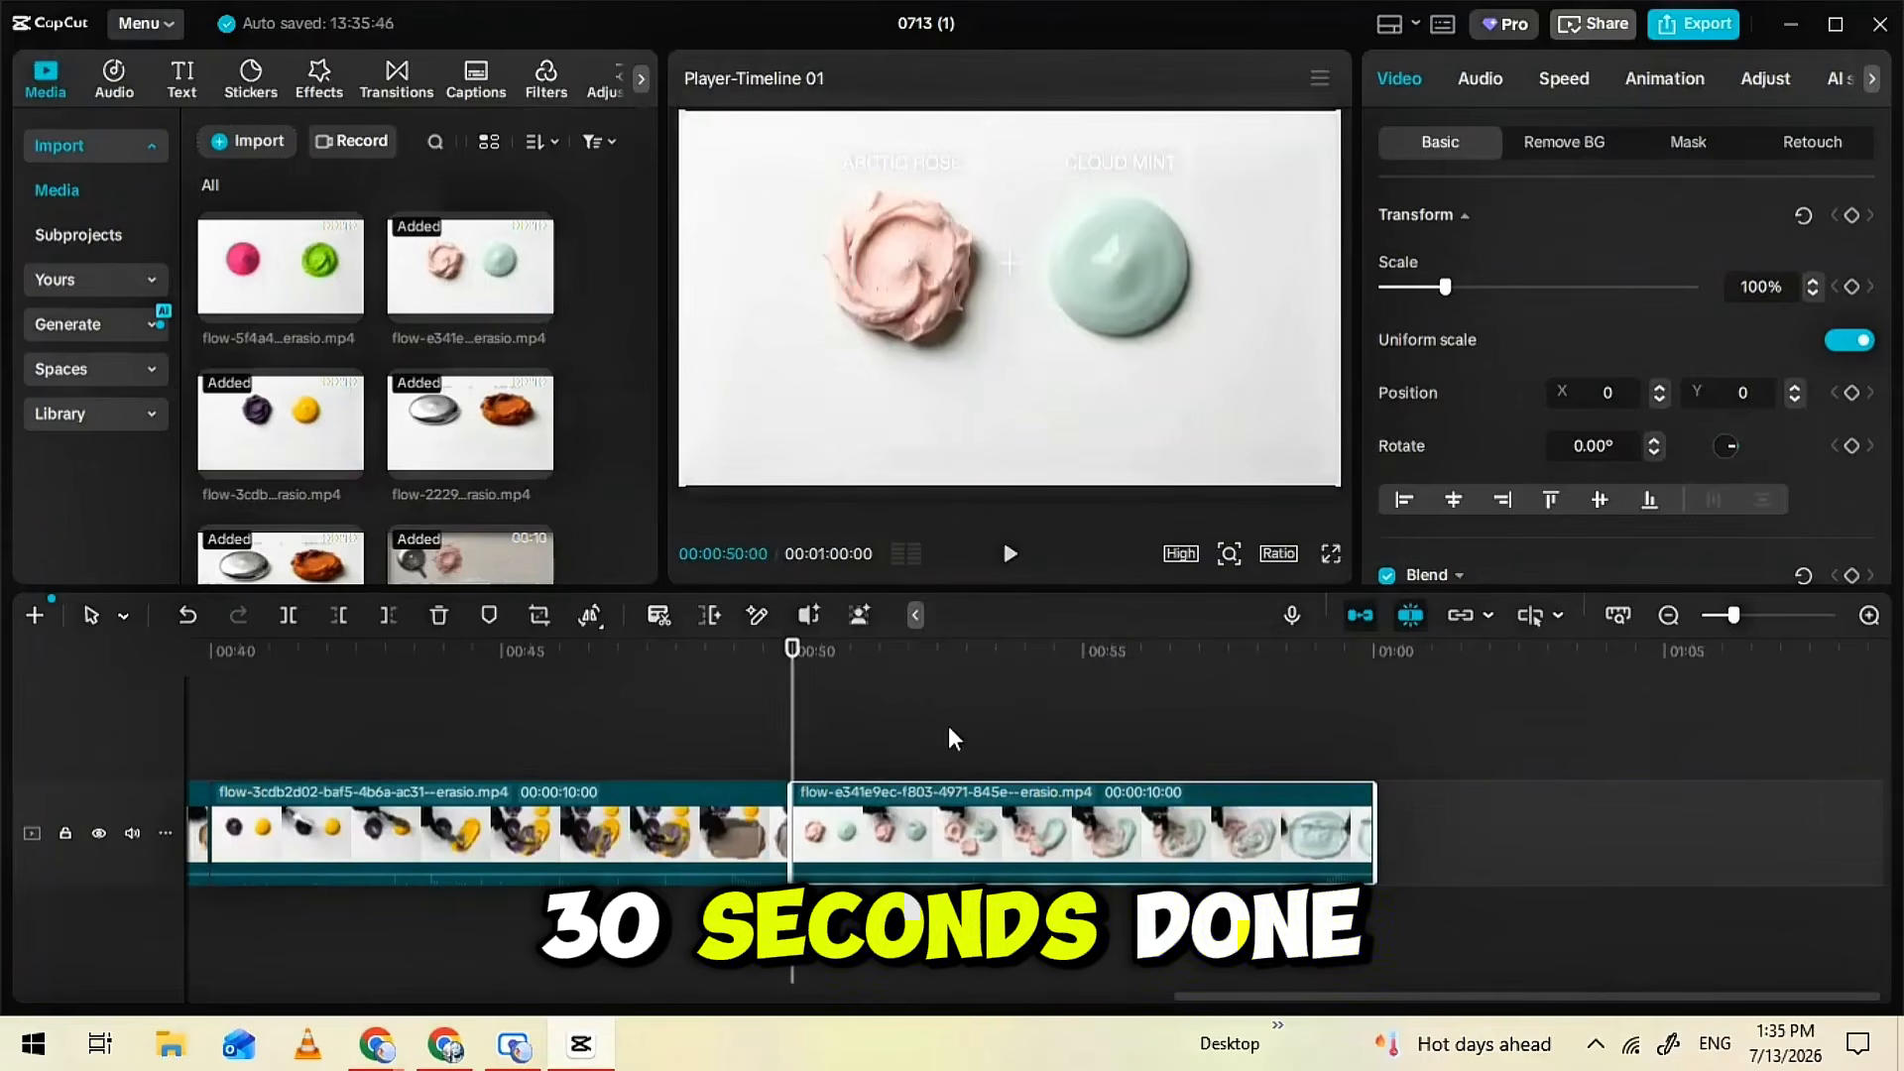
pyautogui.moveTo(788, 728); pyautogui.dragTo(0, 622)
pyautogui.click(346, 306)
# Add the Basic Fade Scan transition at the cut between the first and second clips, at 10 seconds
pyautogui.moveTo(274, 703); pyautogui.dragTo(833, 764)
pyautogui.click(393, 91)
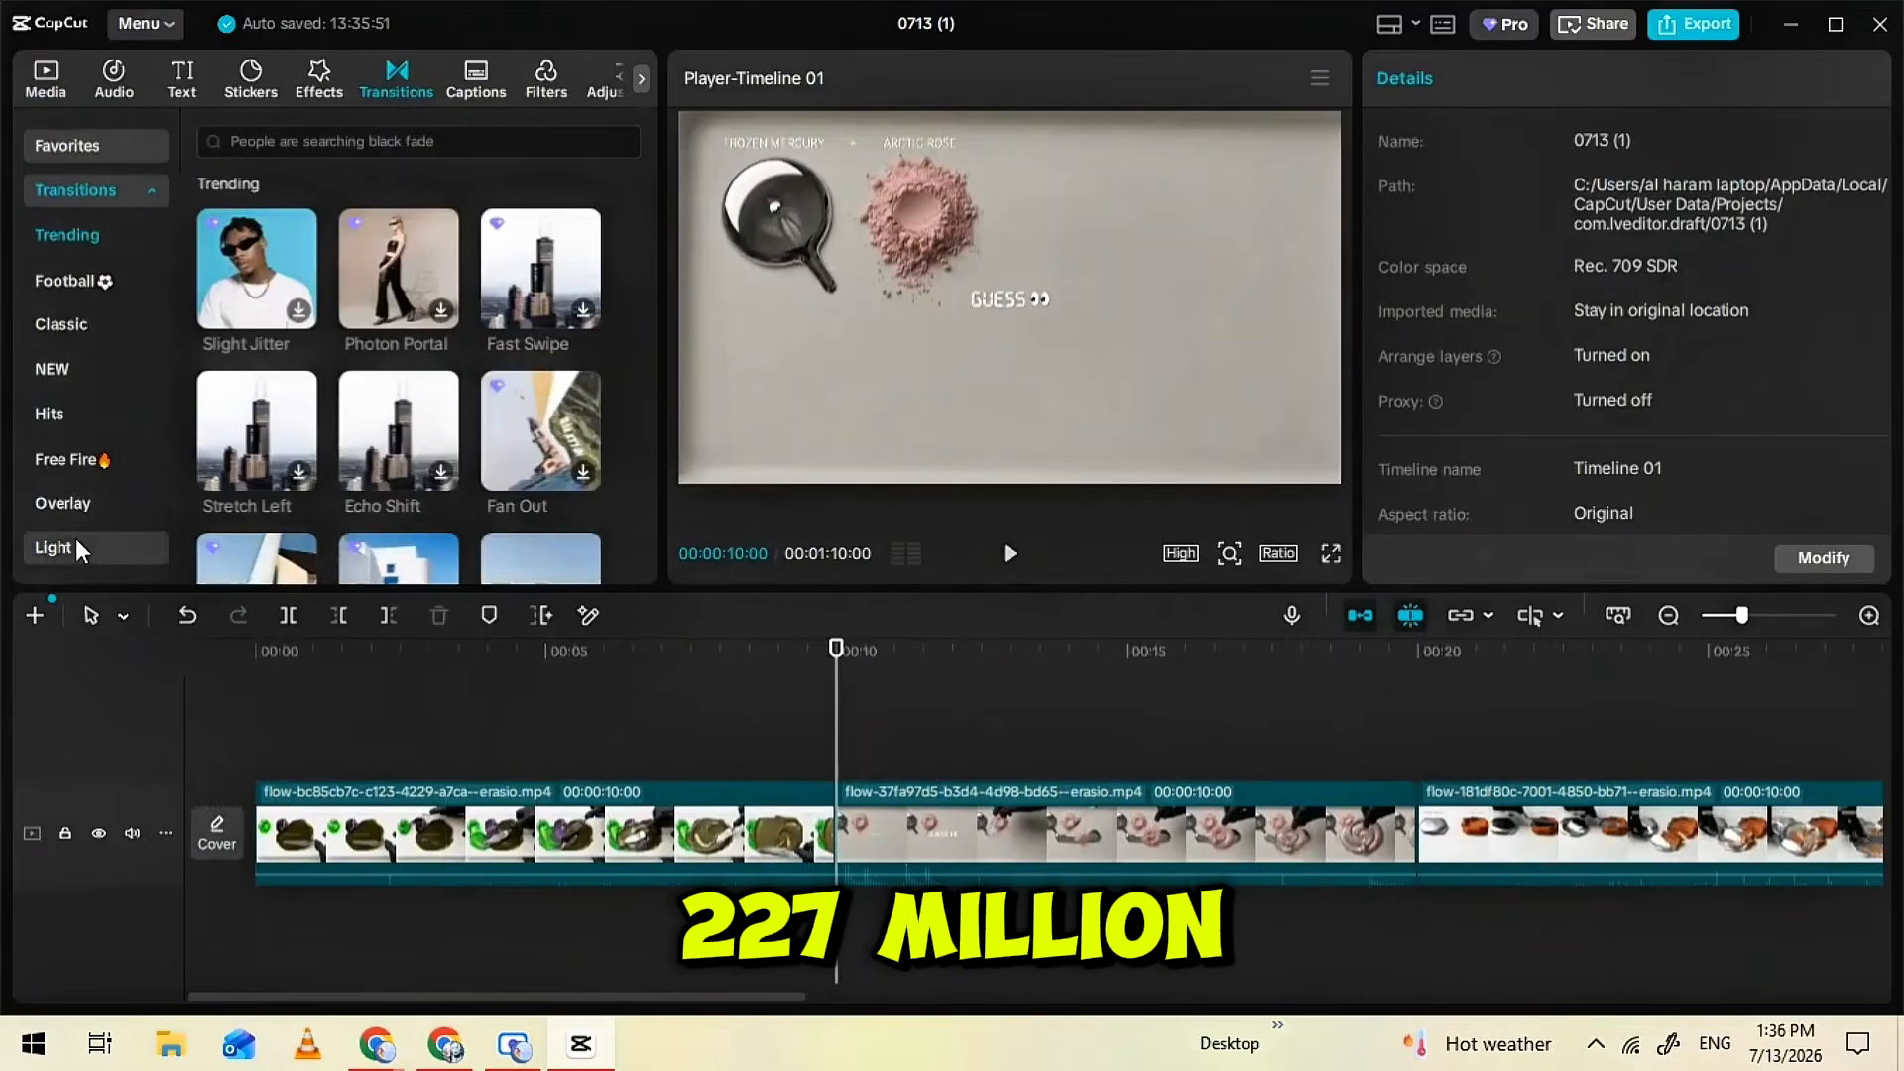
pyautogui.click(83, 477)
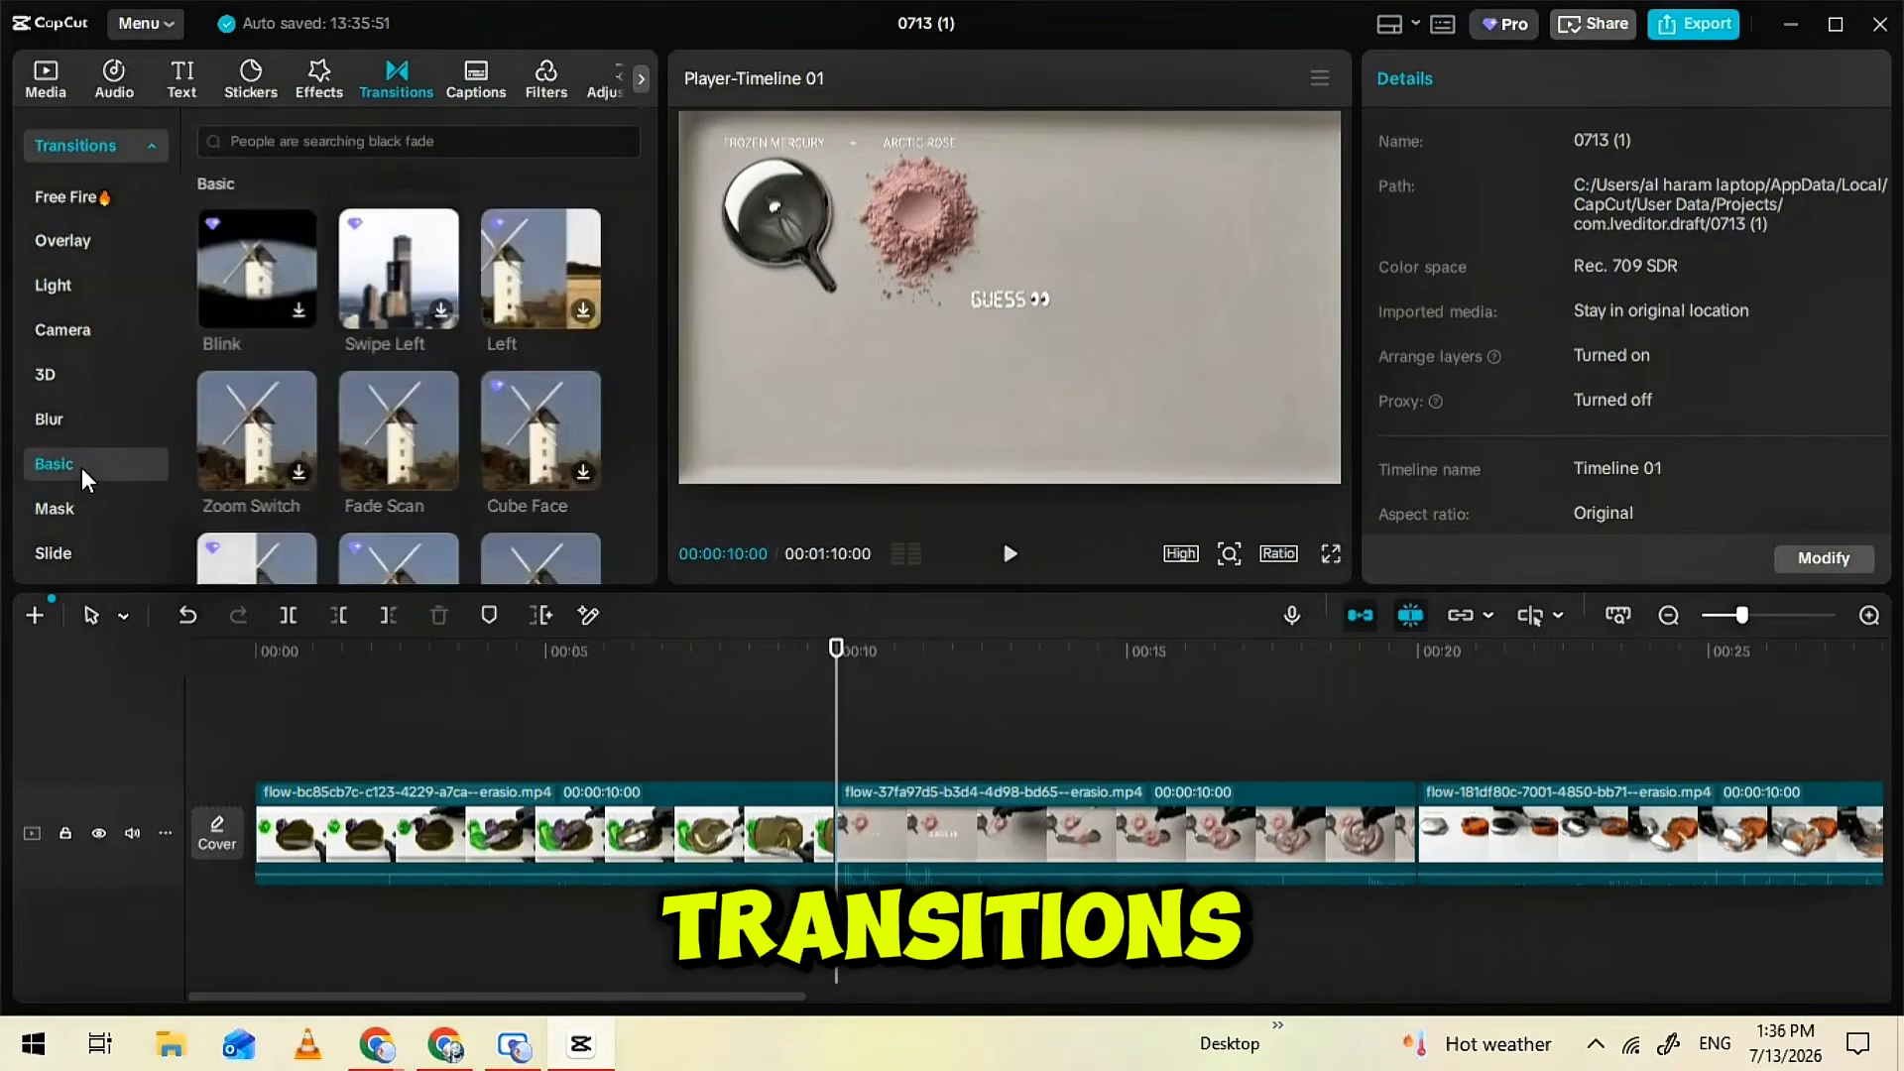
pyautogui.click(442, 471)
# Add Fade Scan transitions at the 20-second and 30-second cuts on the timeline
pyautogui.click(1151, 601)
pyautogui.click(1425, 765)
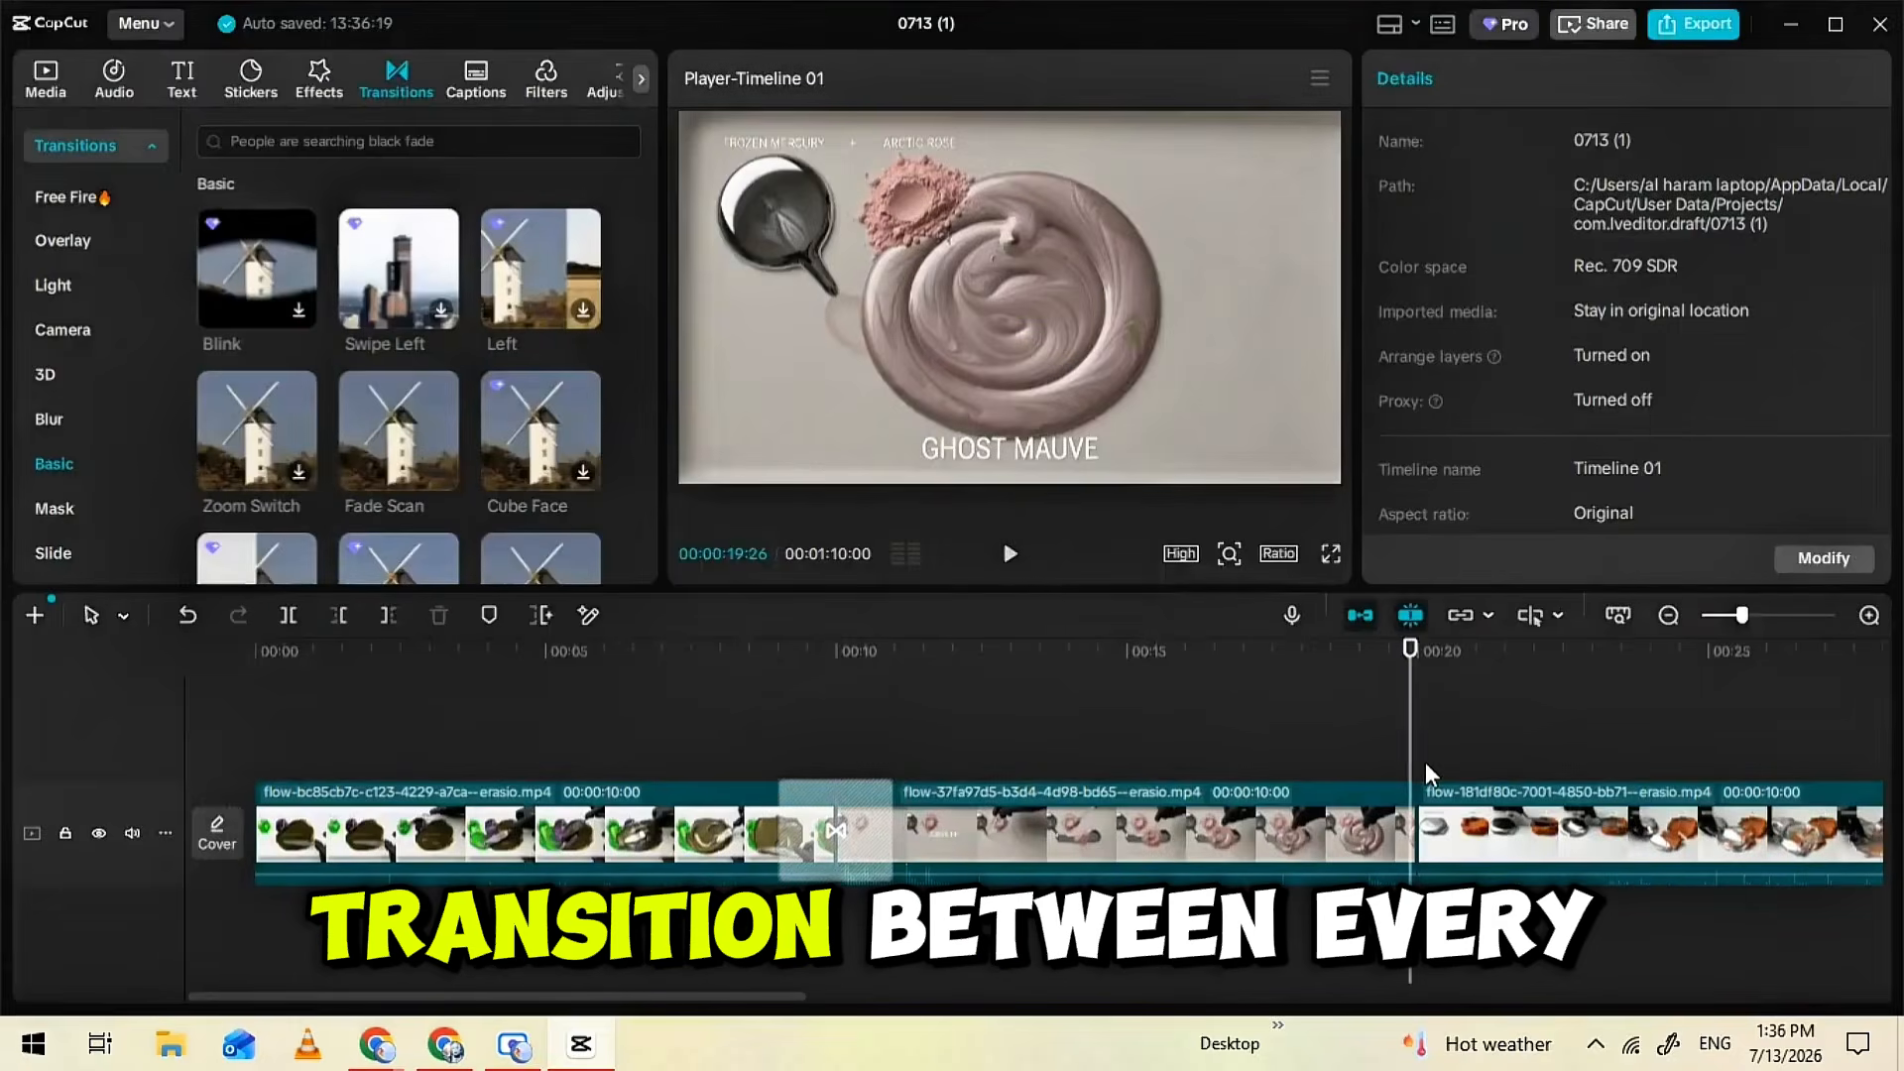
pyautogui.click(1425, 772)
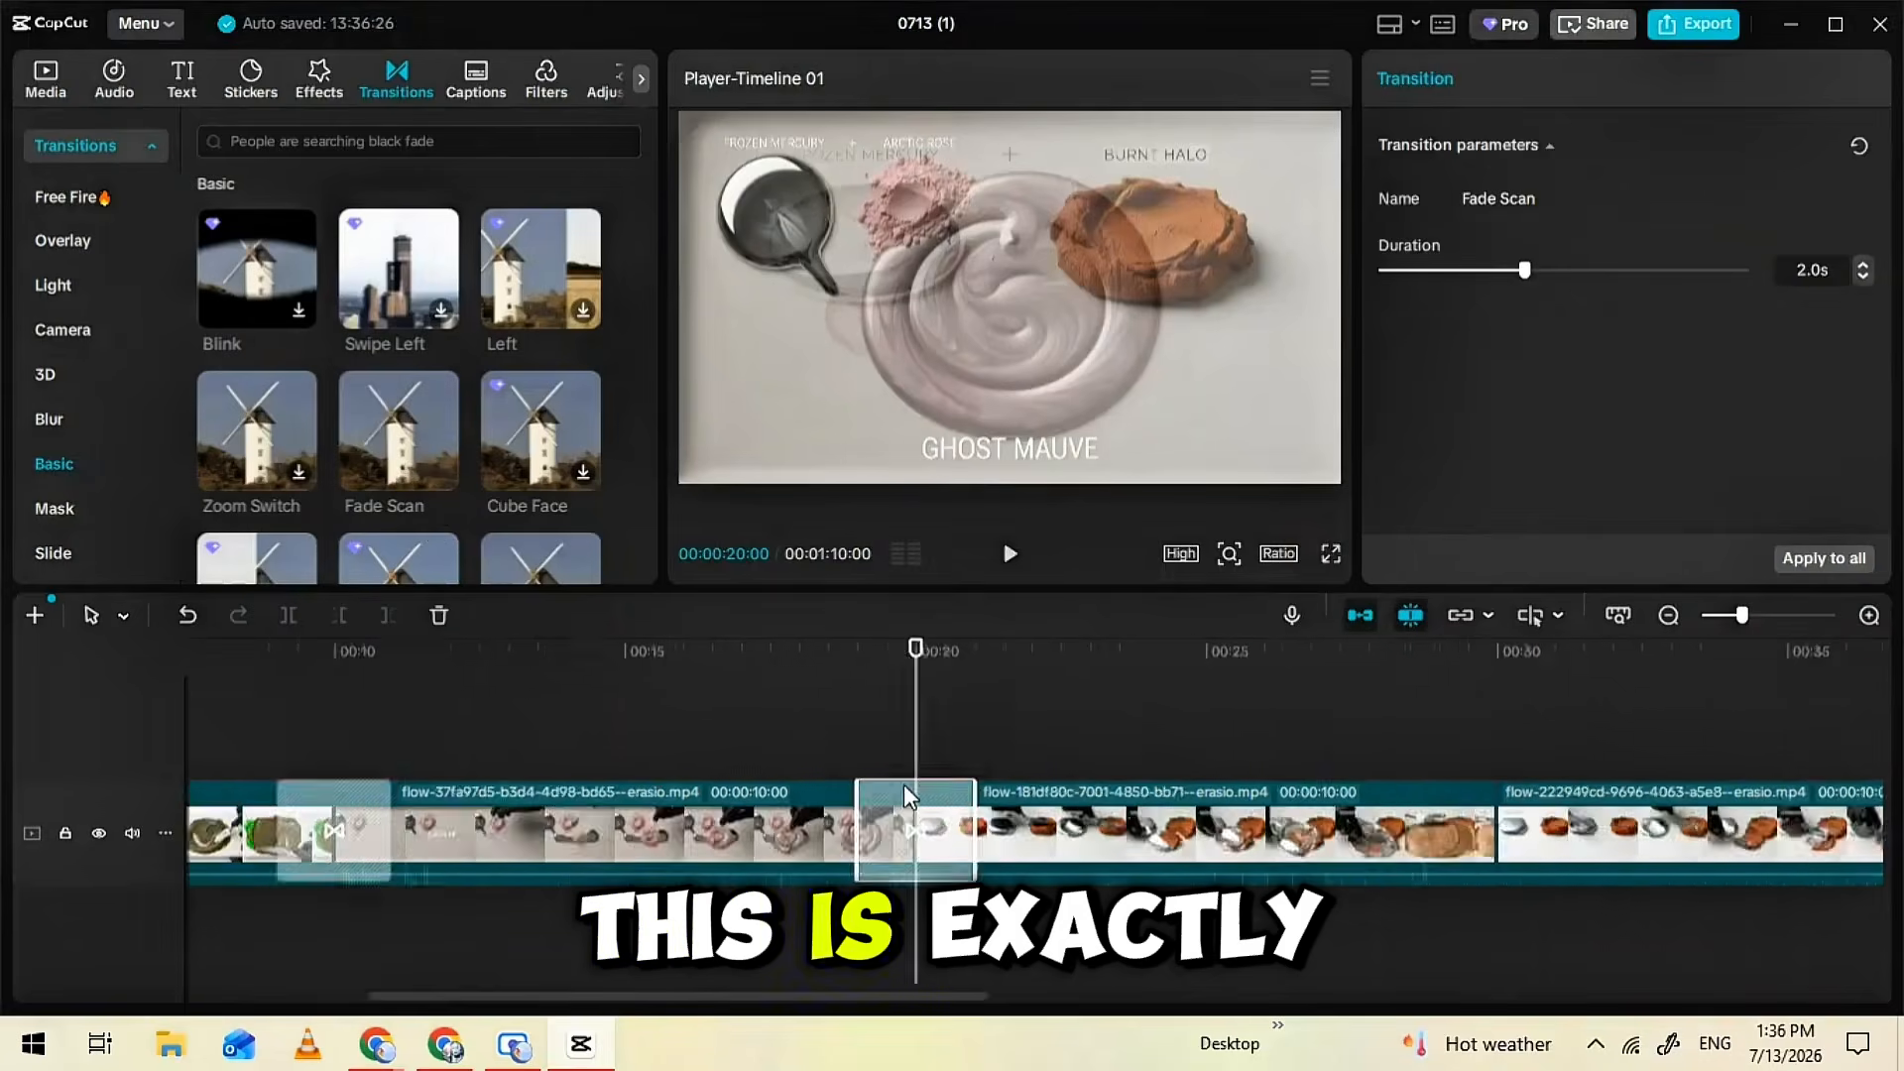
pyautogui.hscroll(5, 992, 748)
pyautogui.click(992, 749)
pyautogui.click(444, 476)
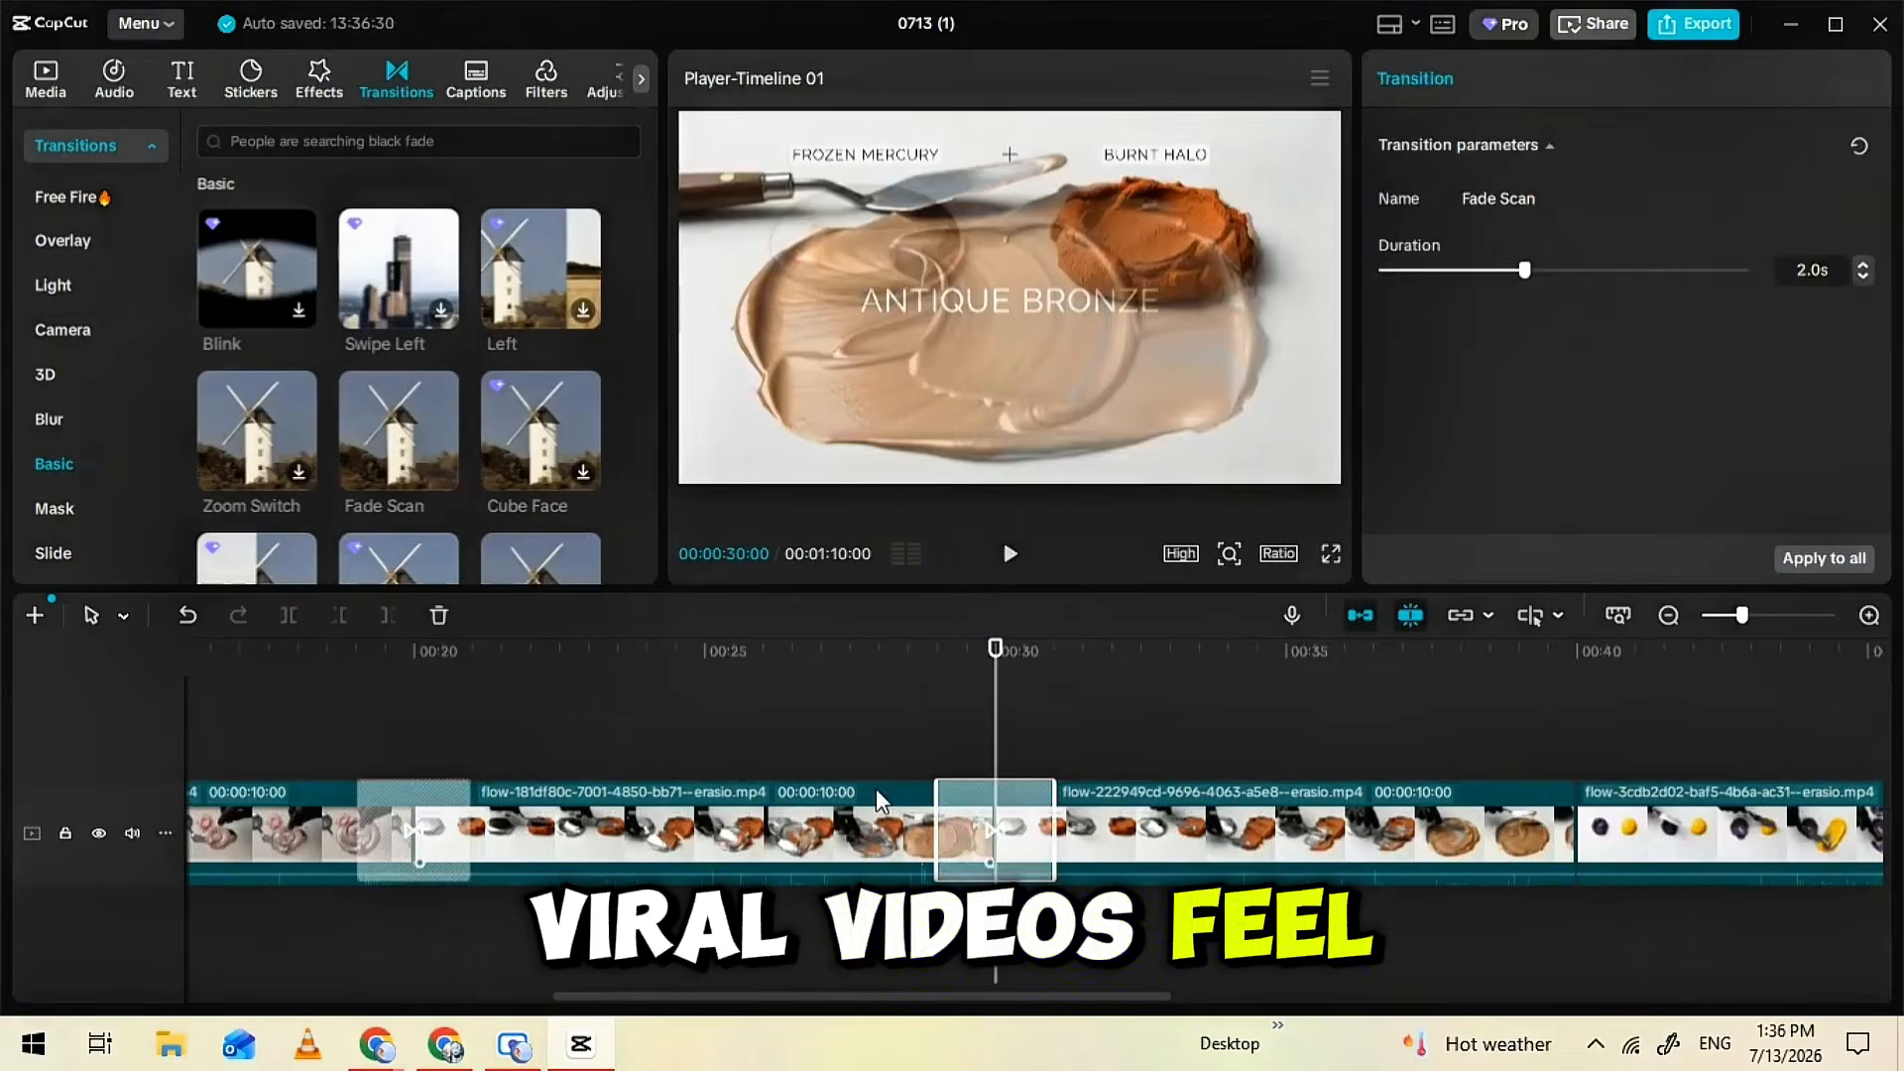
# Add a Fade Scan transition at the 40-second cut and apply it to all clips
pyautogui.hscroll(5, 919, 766)
pyautogui.click(919, 767)
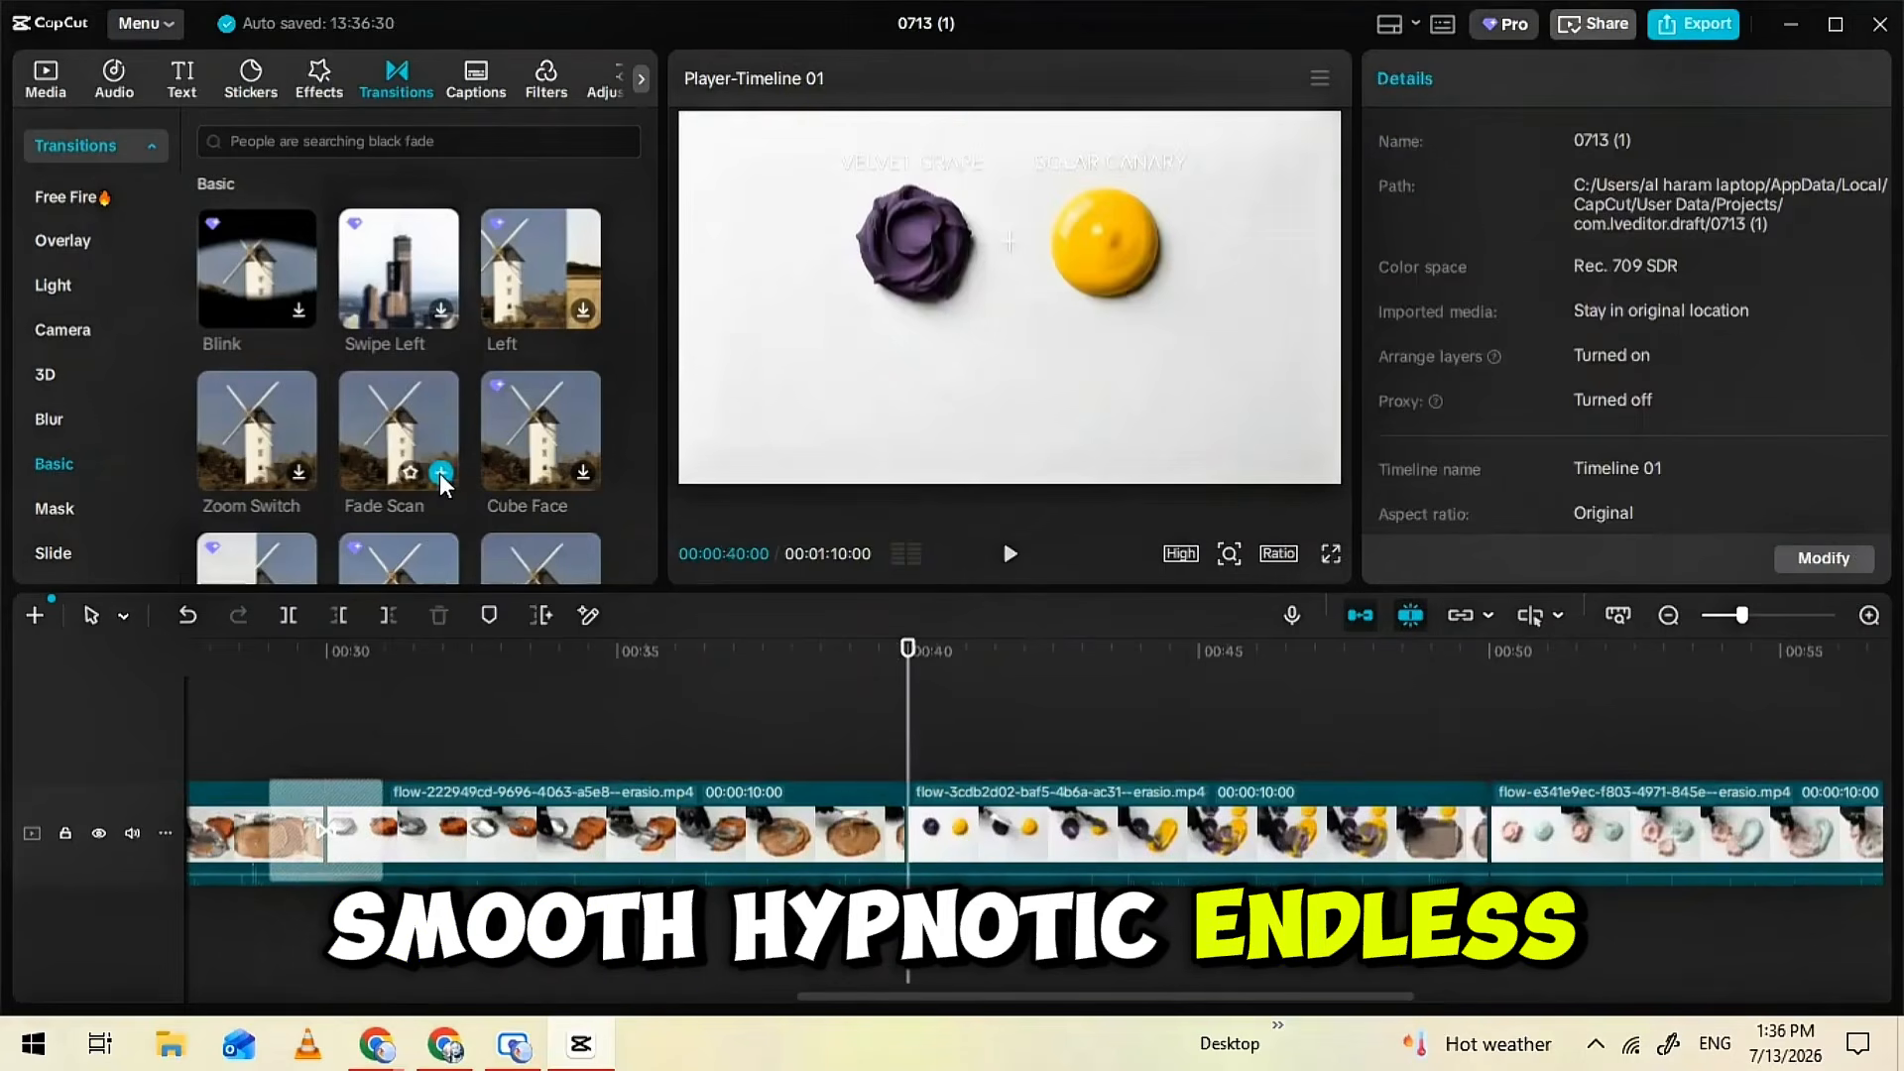
pyautogui.click(441, 475)
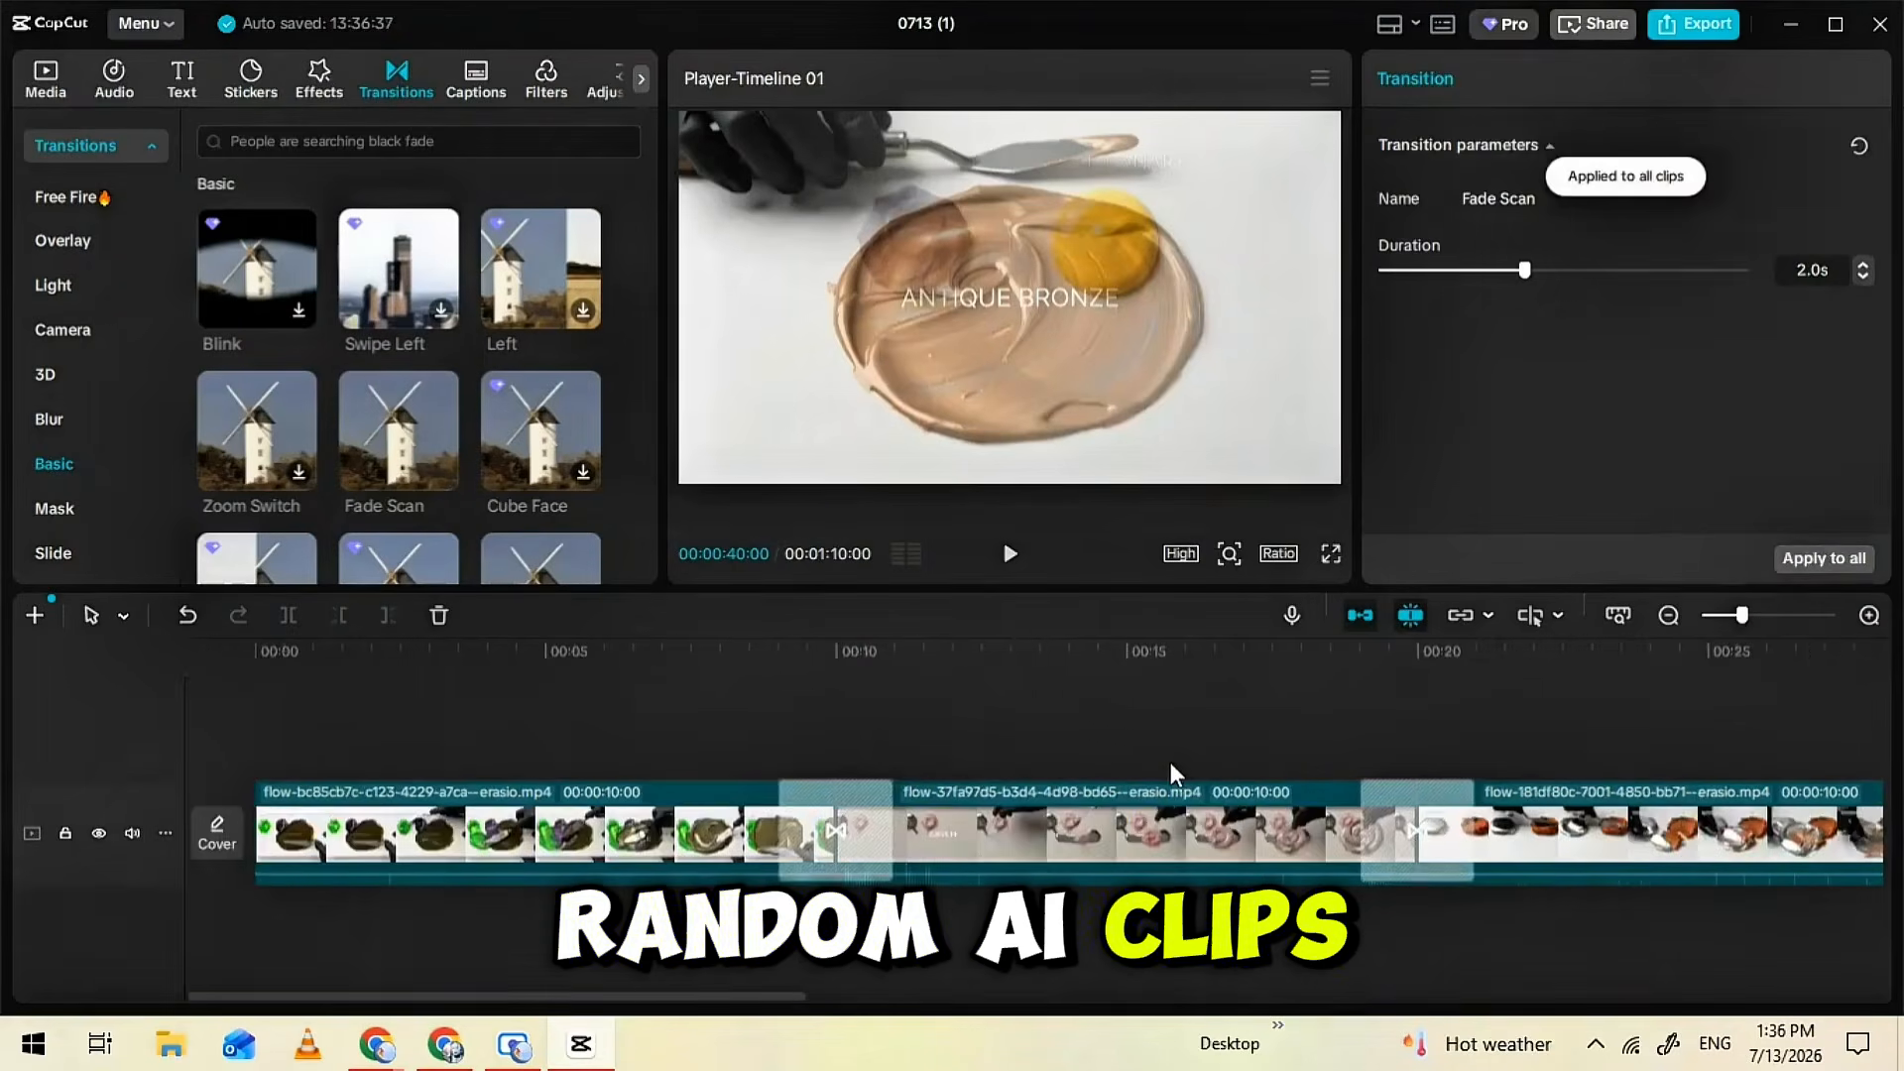
# Preview the timeline from the beginning and export the video as a 1080P, 30fps HEVC mp4
pyautogui.click(779, 714)
pyautogui.click(255, 651)
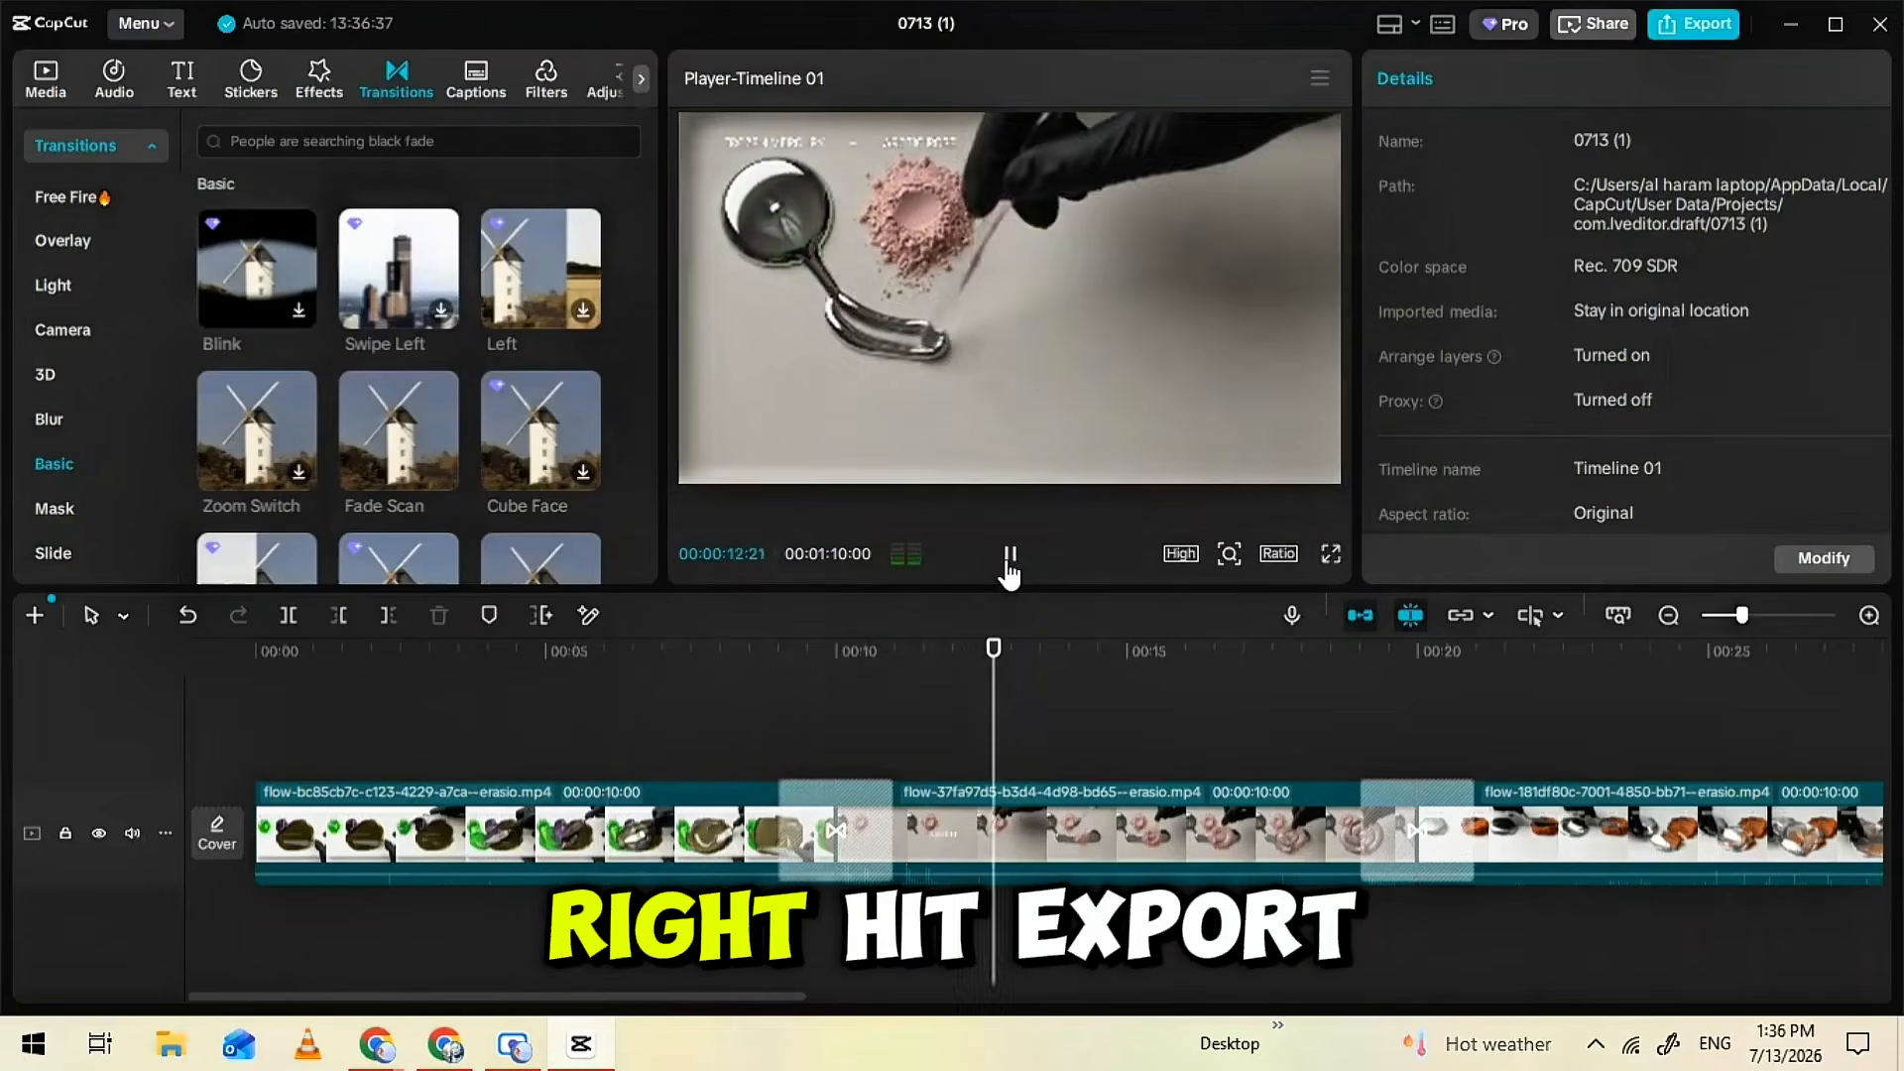
pyautogui.click(1715, 20)
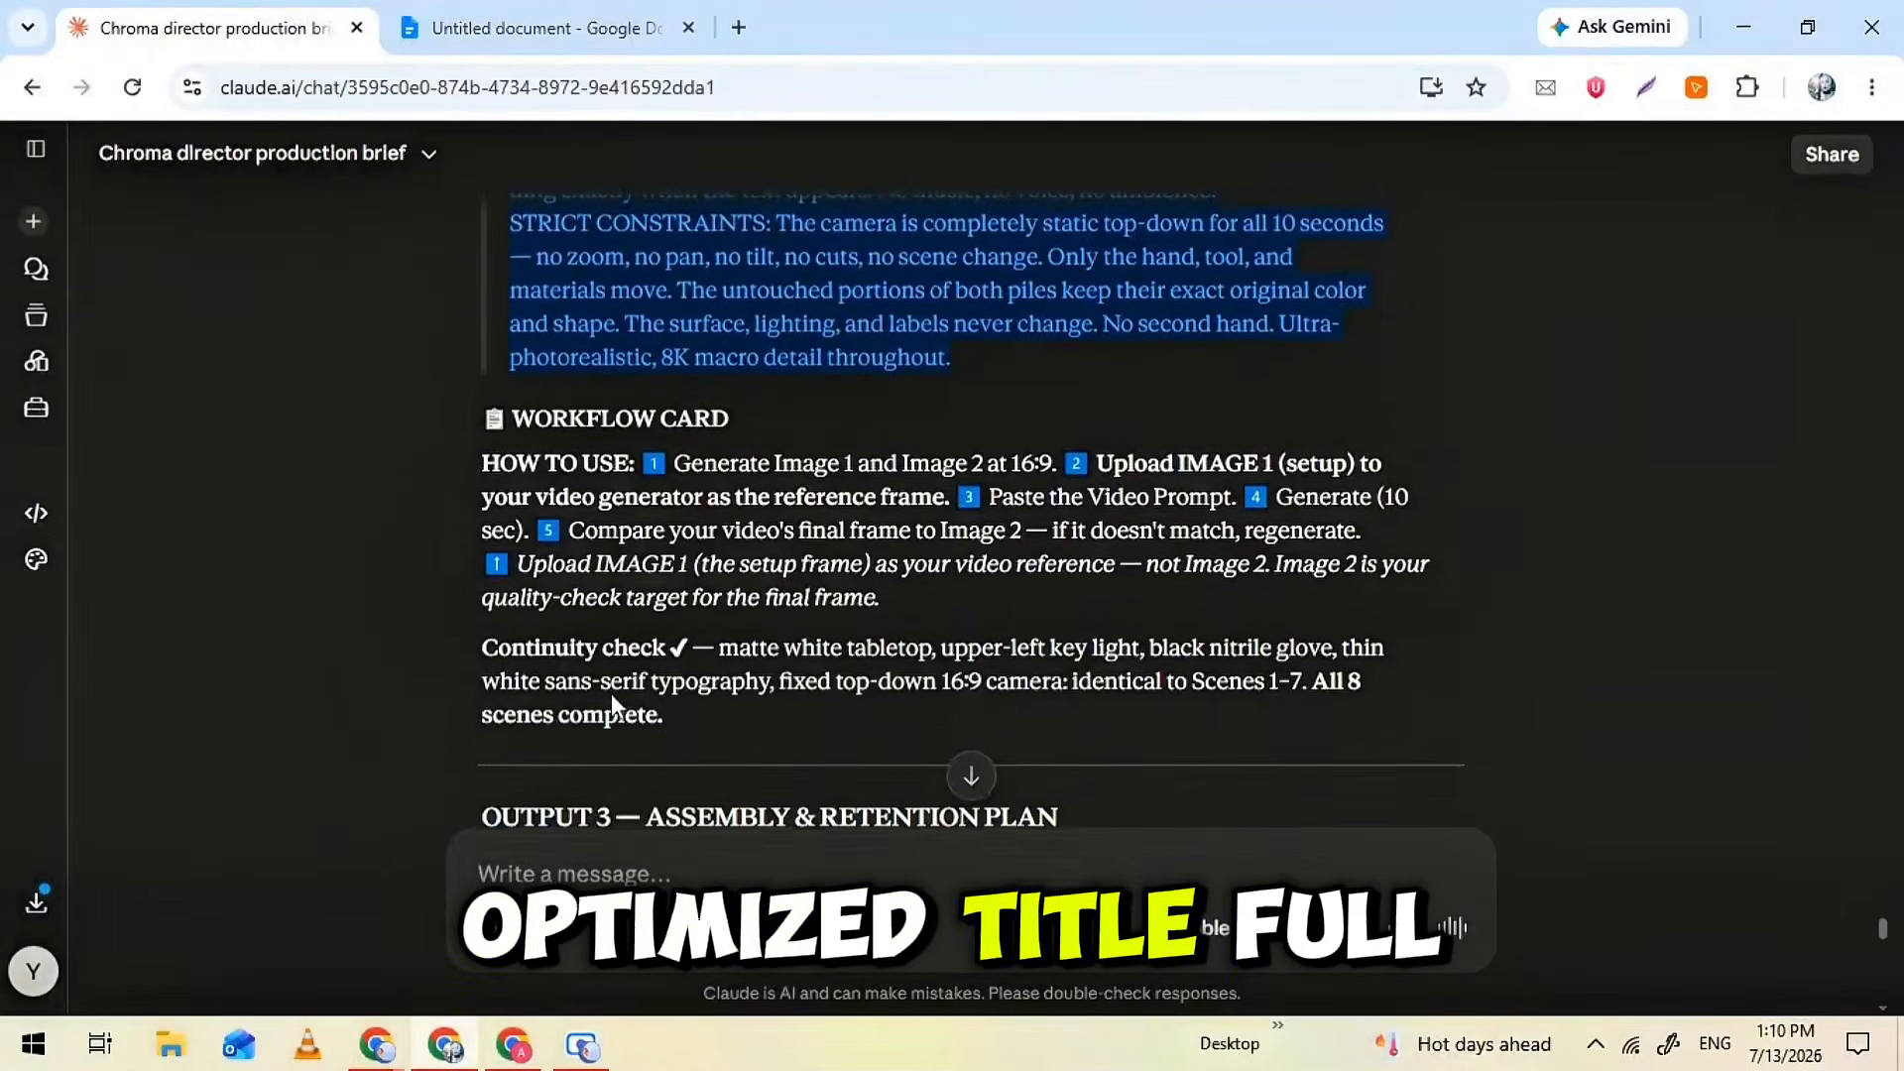
# Switch to Claude and review the Assembly & Retention Plan, including its transition rule, cold open and pattern interrupts
pyautogui.scroll(-4, 821, 574)
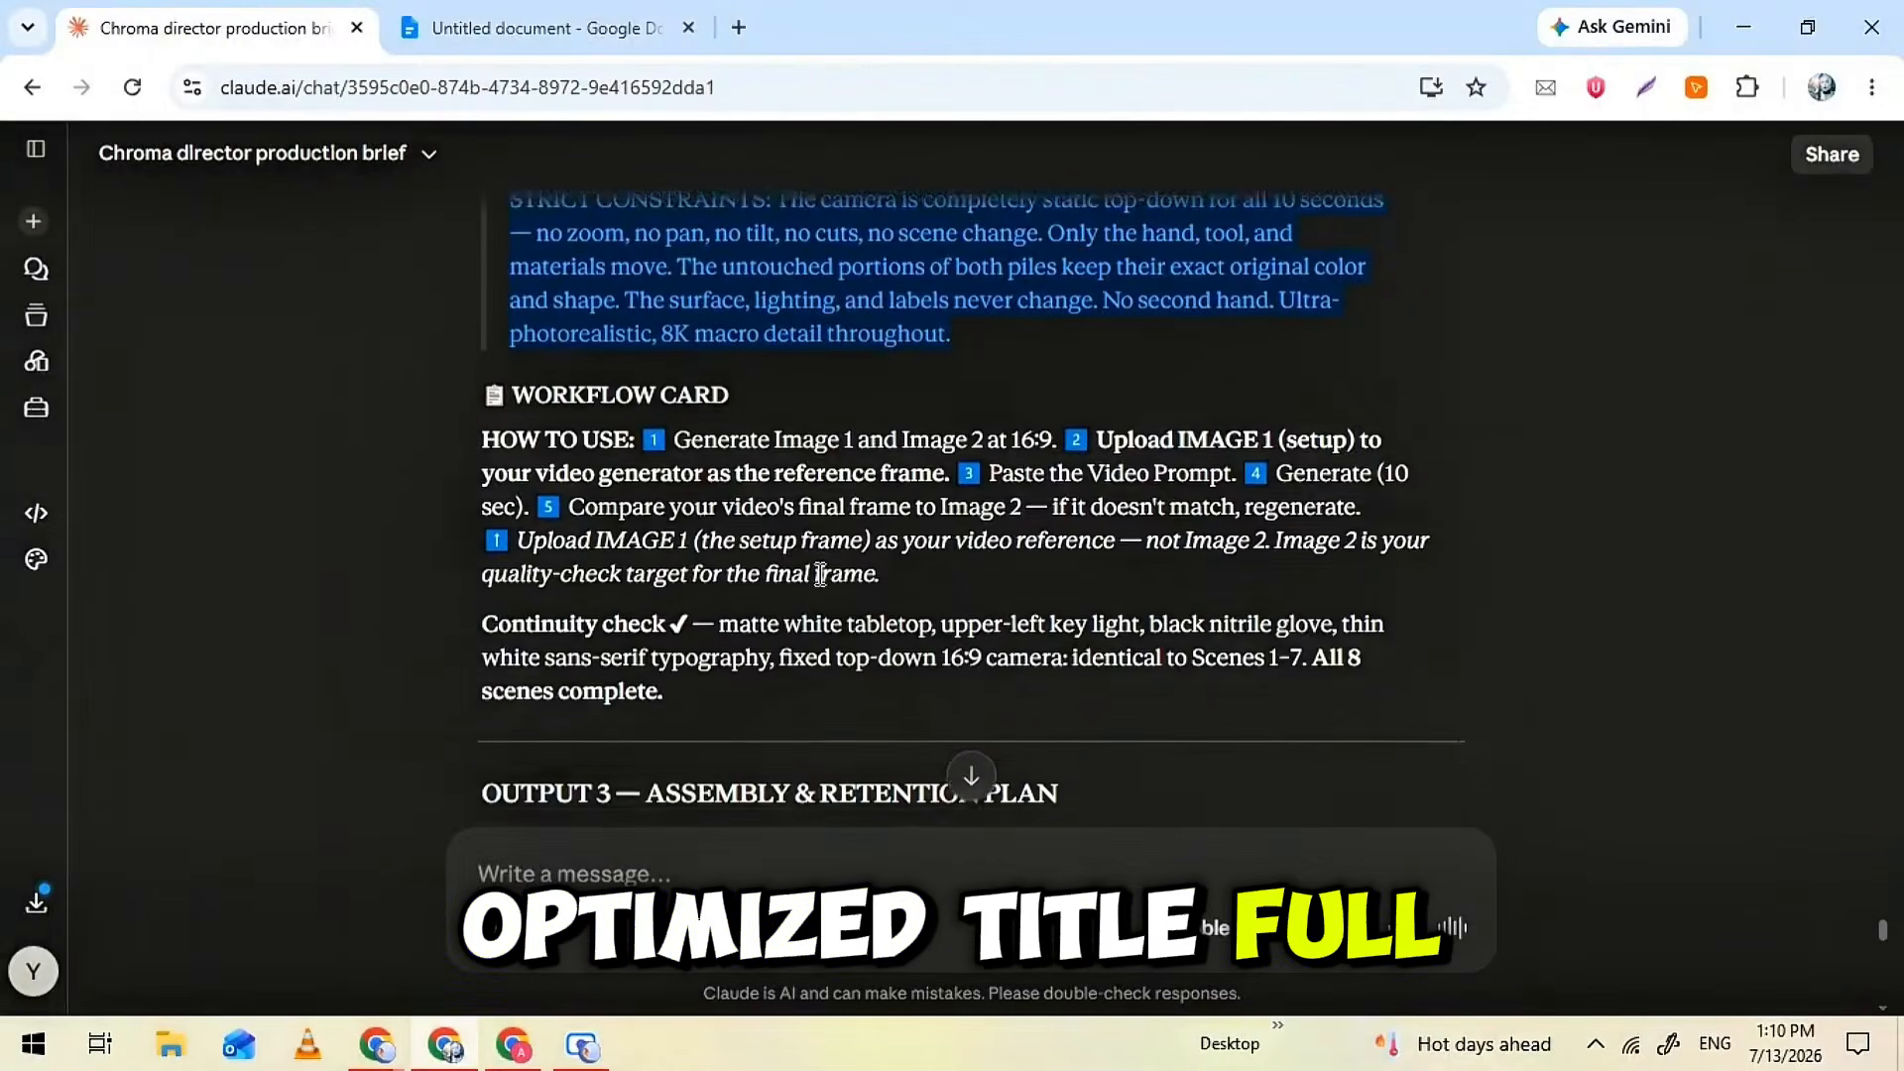
pyautogui.tripleClick(654, 540)
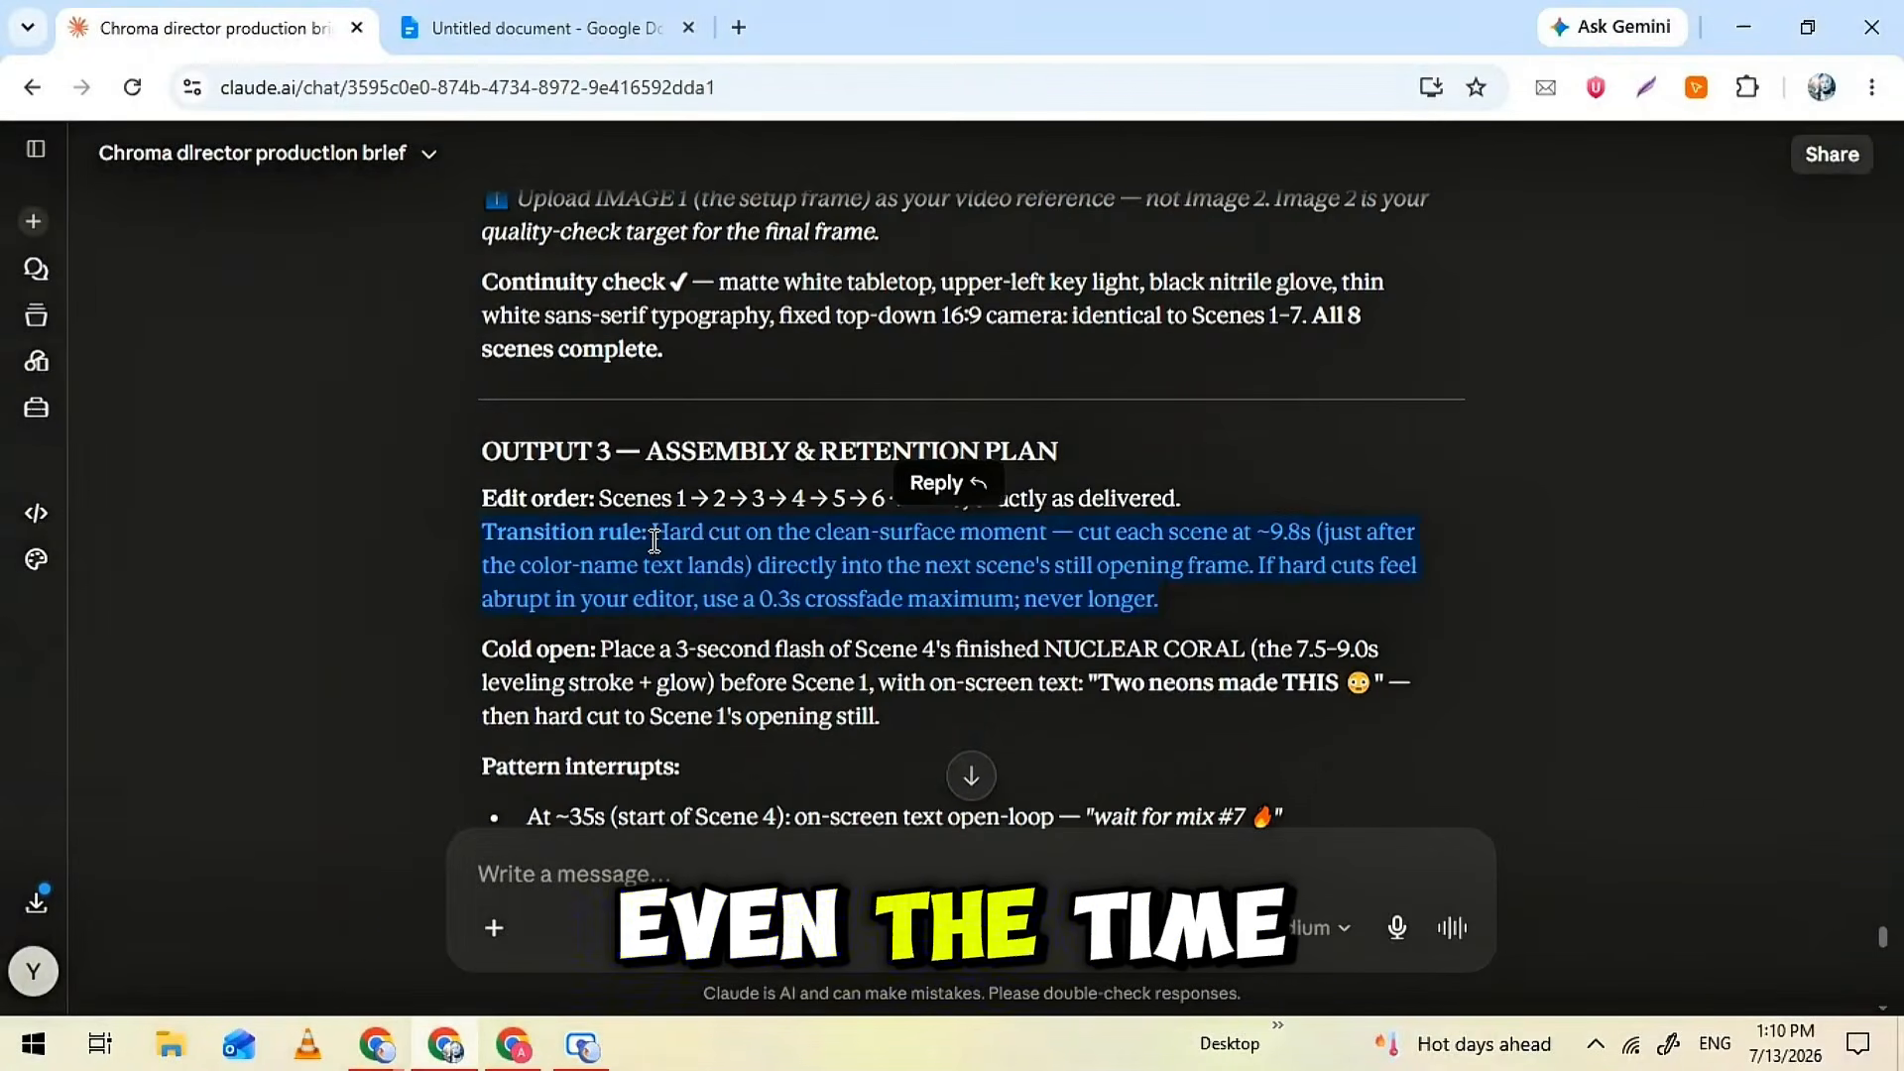
pyautogui.doubleClick(779, 512)
pyautogui.tripleClick(664, 565)
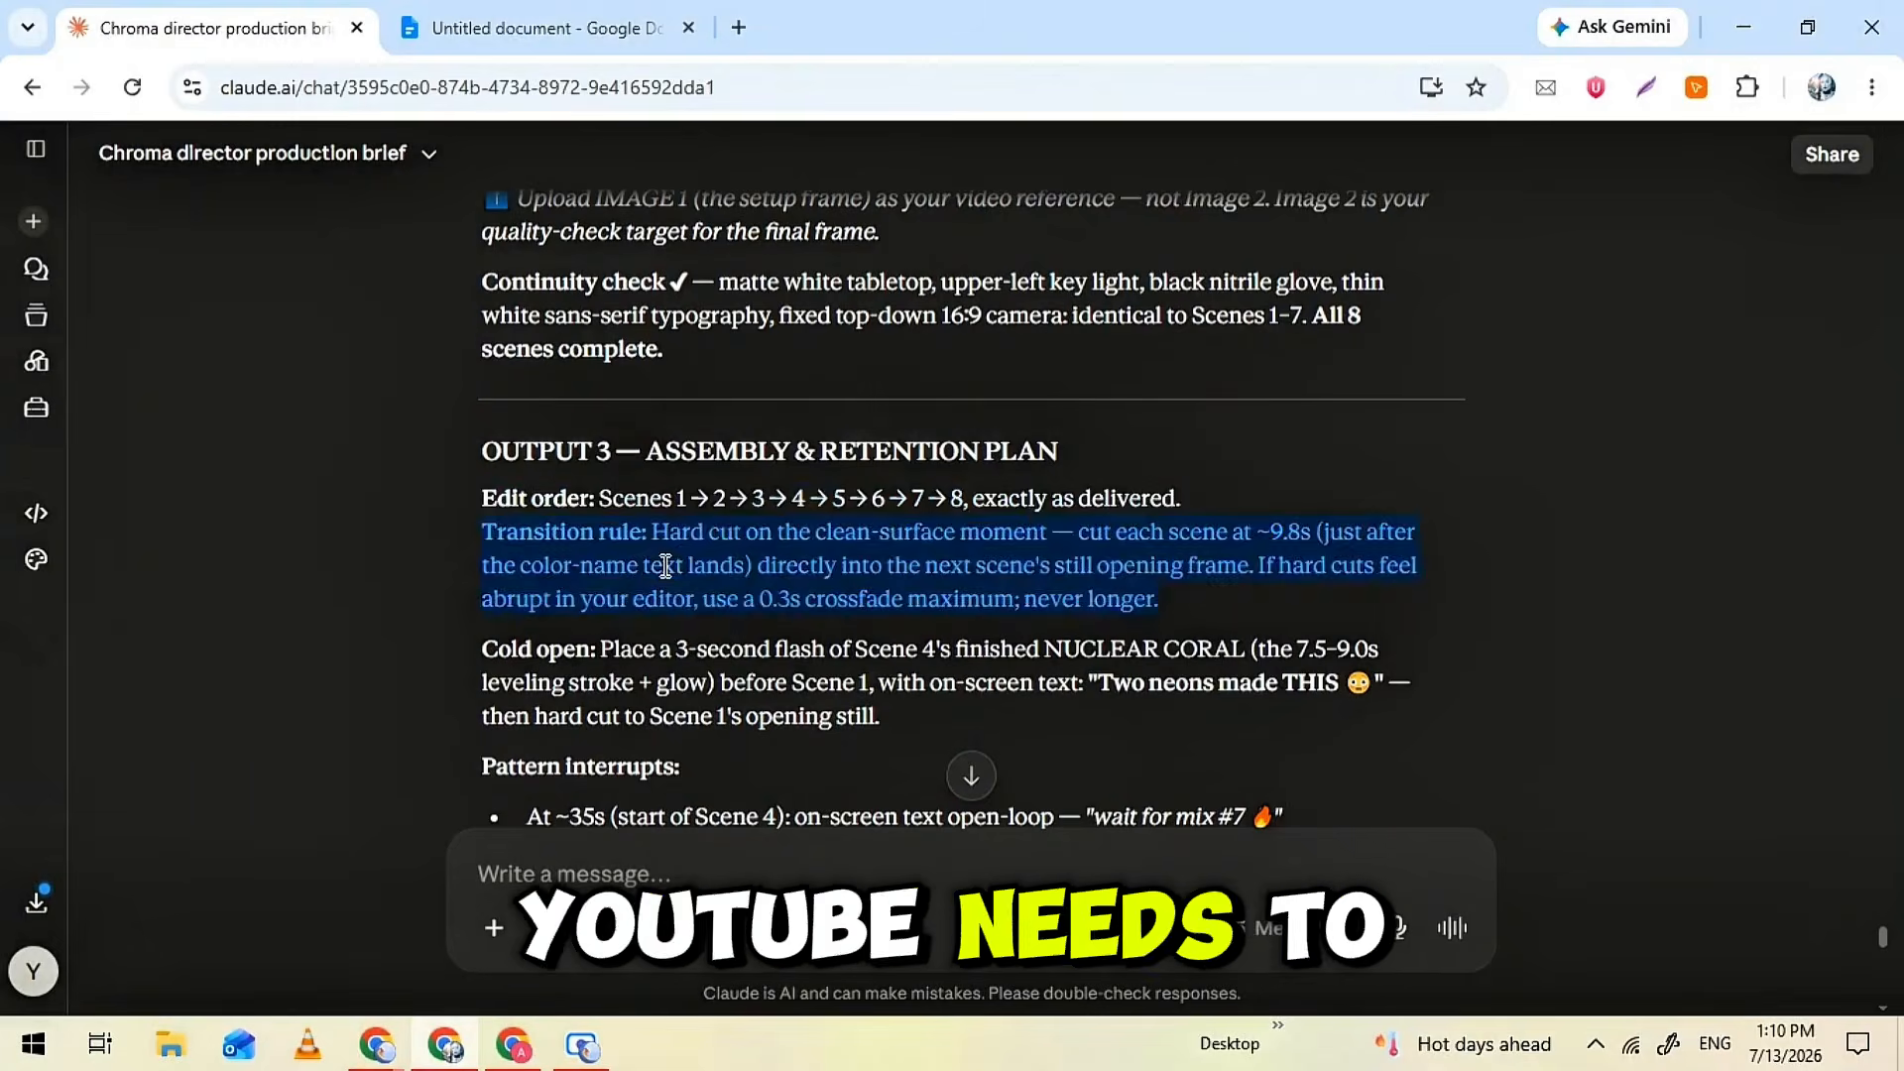
pyautogui.click(664, 566)
pyautogui.scroll(-2, 664, 565)
pyautogui.scroll(-2, 665, 567)
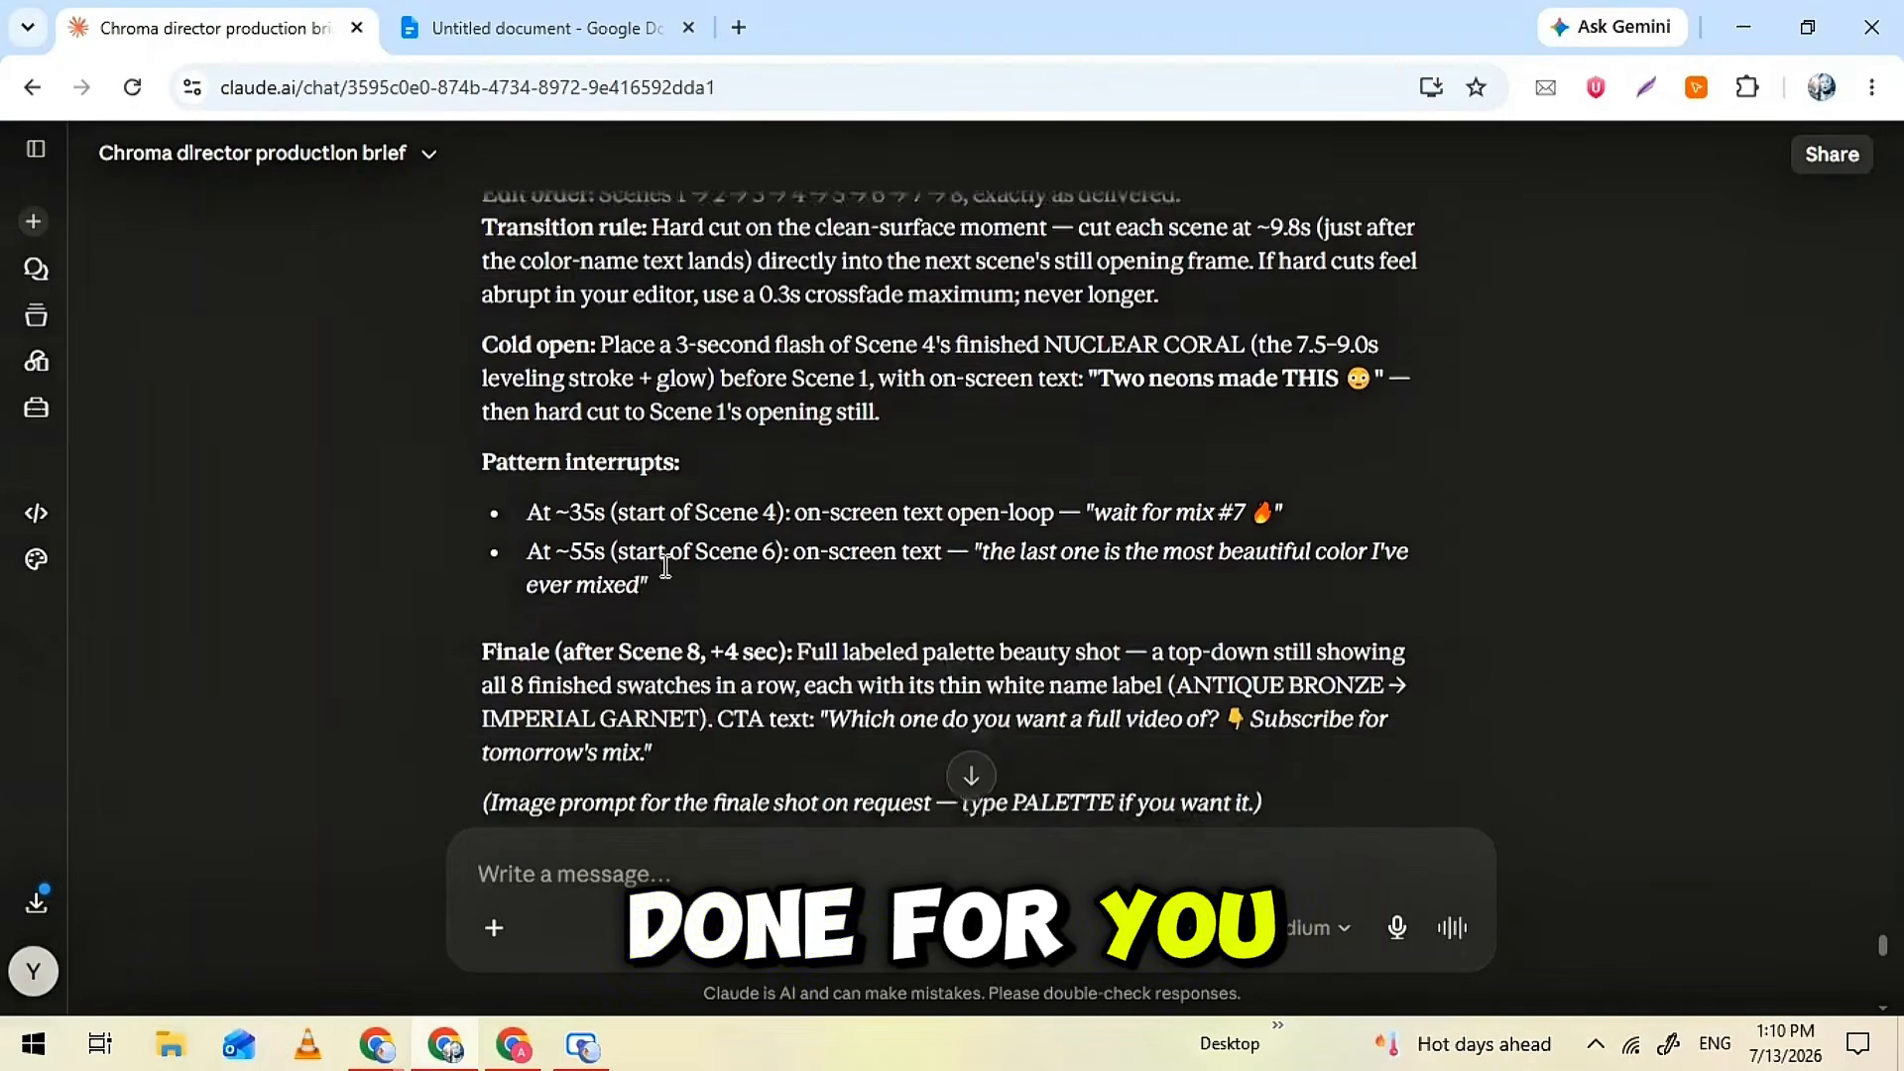
pyautogui.scroll(-3, 627, 511)
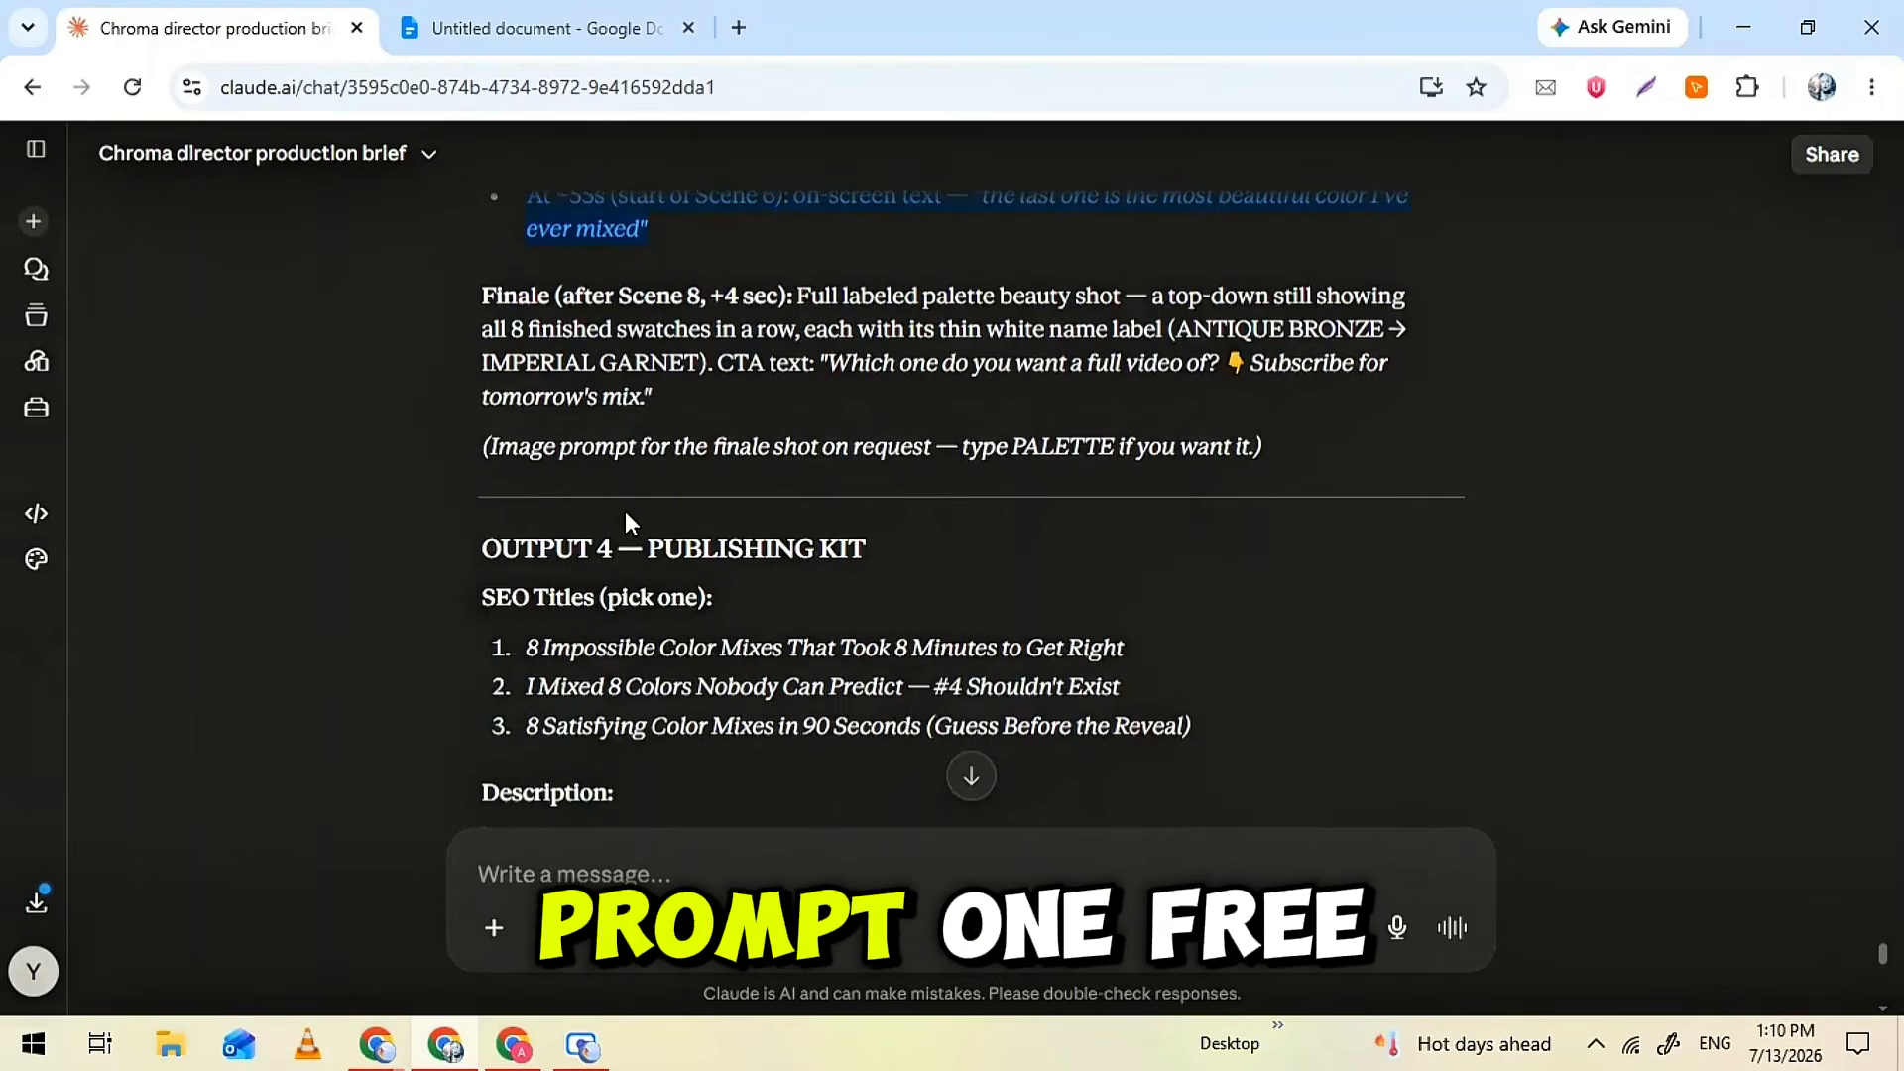
# Review the SEO titles and the timestamped description in Claude's Publishing Kit
pyautogui.scroll(-2, 625, 510)
pyautogui.tripleClick(625, 509)
pyautogui.scroll(-3, 627, 510)
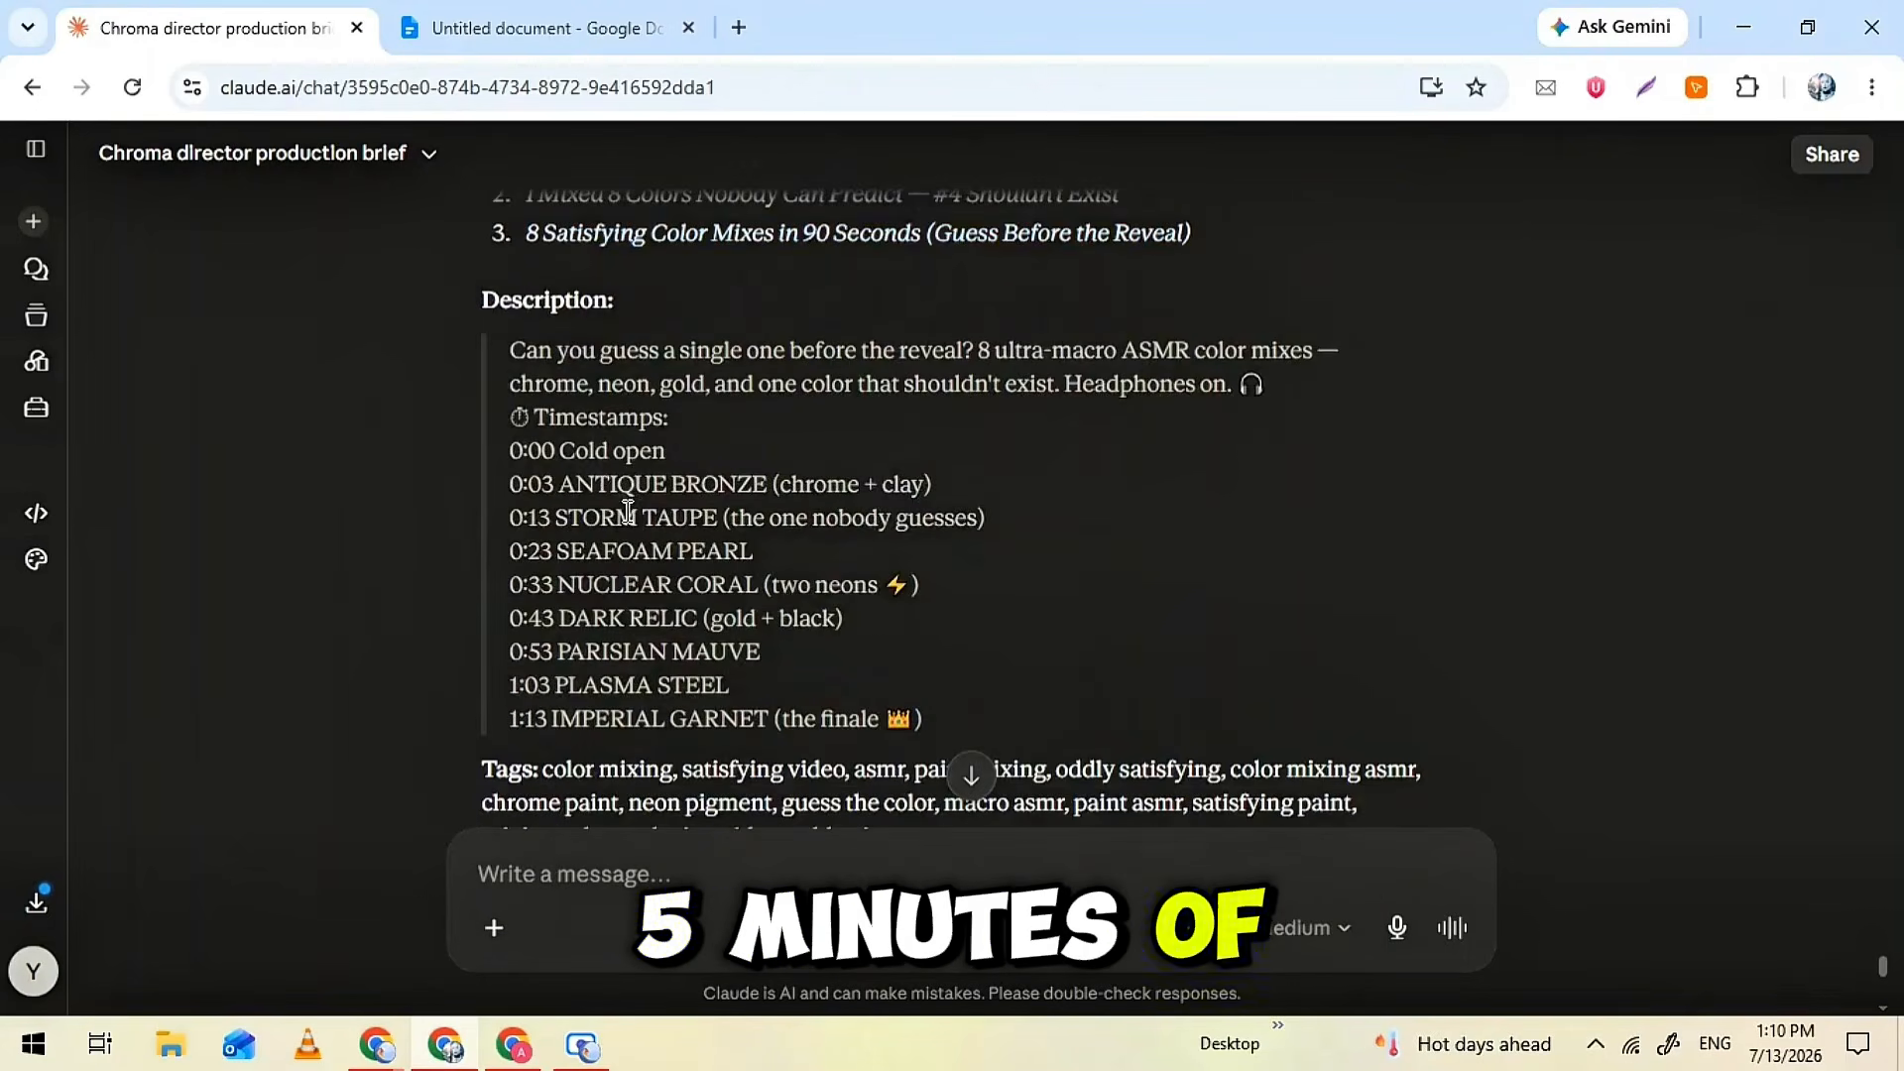
pyautogui.moveTo(494, 343); pyautogui.dragTo(1014, 720)
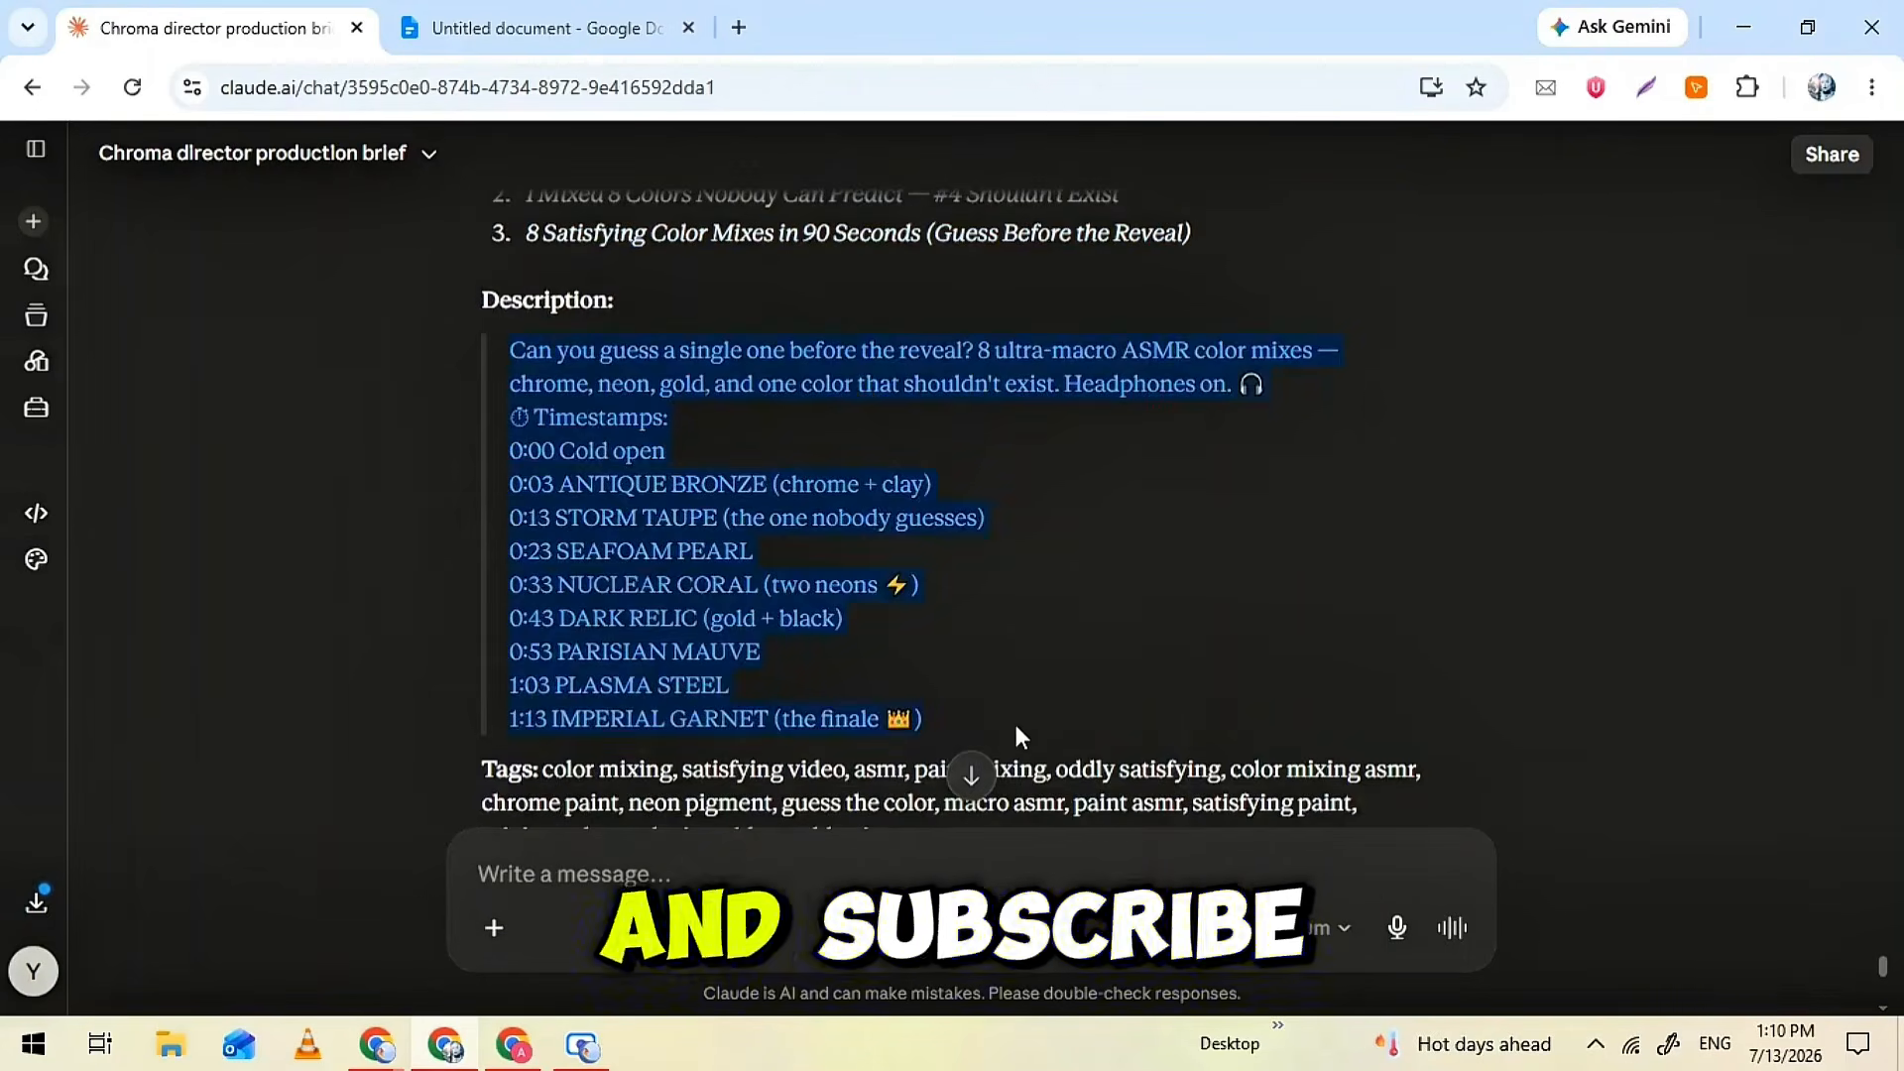
pyautogui.click(1020, 731)
# Review the Publishing Kit's tags, hashtag block, thumbnail concept, Shorts Extraction Map and closing note
pyautogui.scroll(-4, 1019, 731)
pyautogui.tripleClick(564, 353)
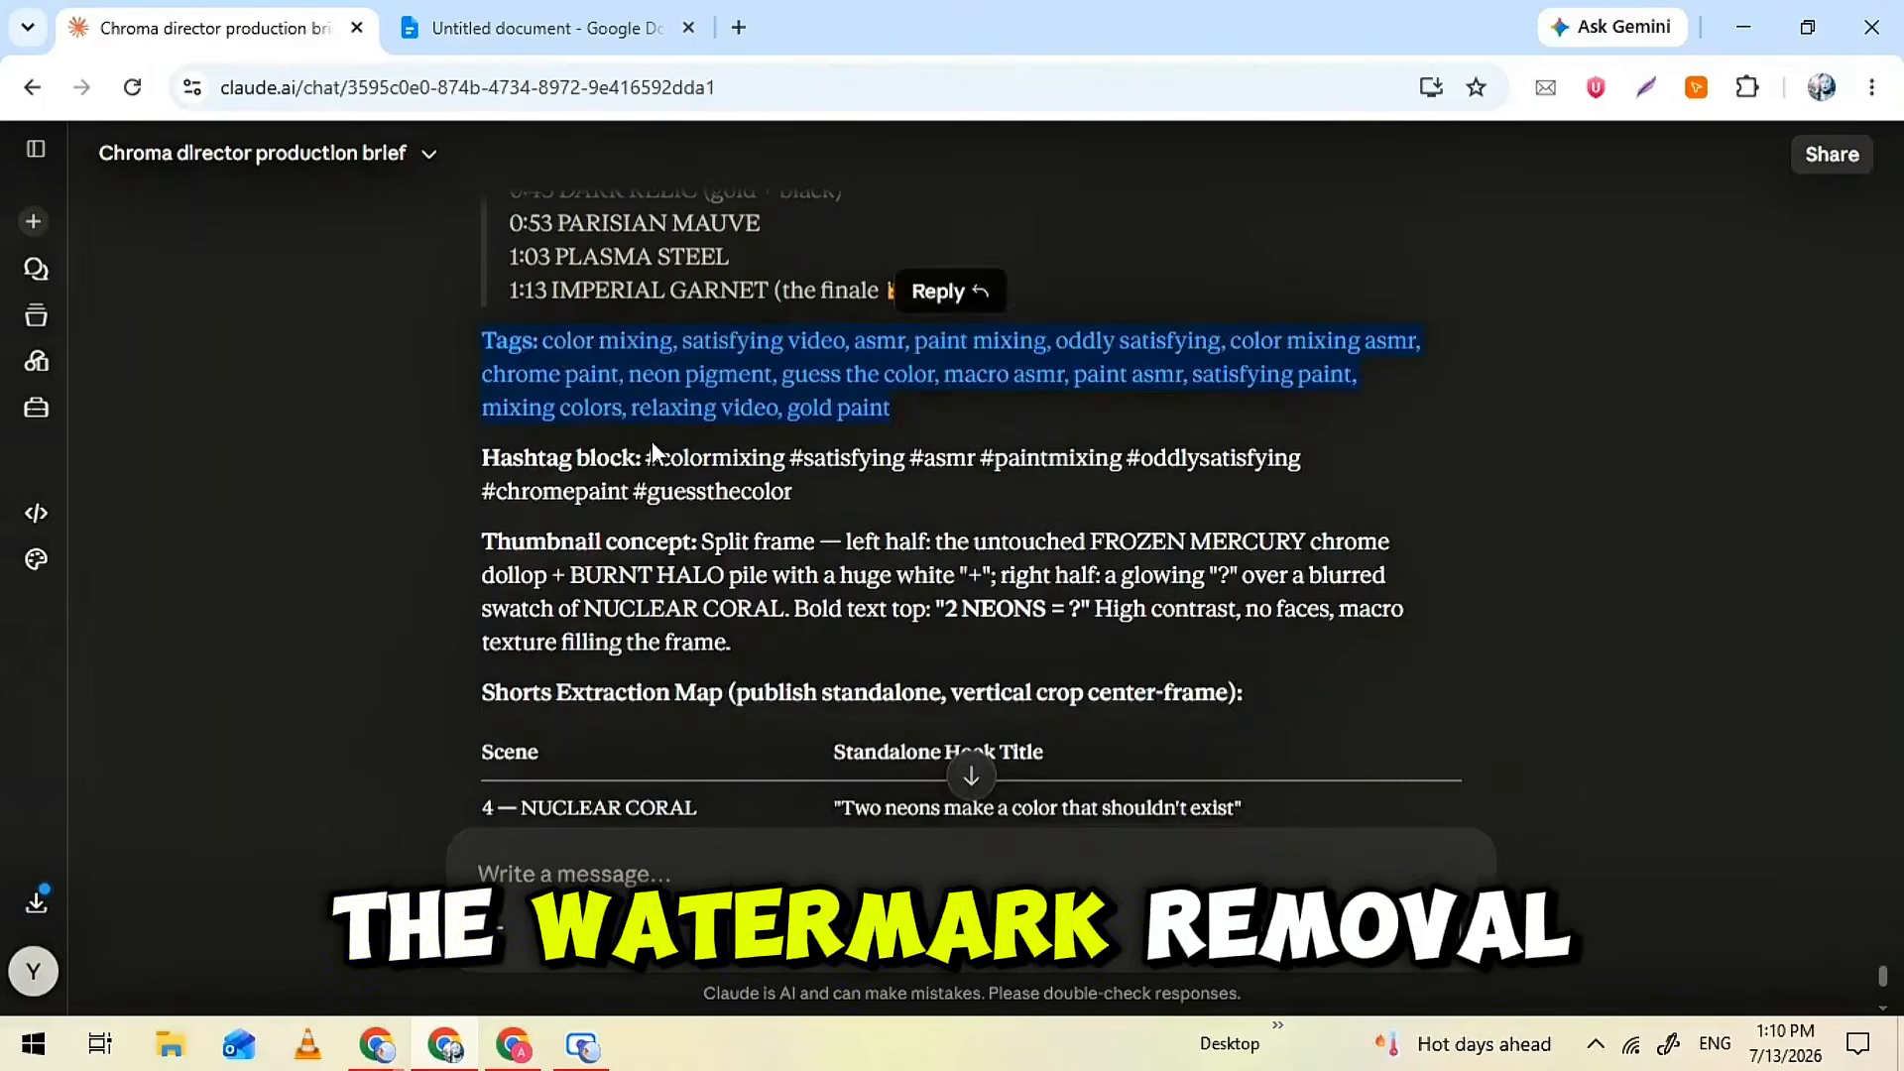
pyautogui.click(652, 442)
pyautogui.scroll(-1, 651, 442)
pyautogui.tripleClick(729, 486)
pyautogui.click(728, 486)
pyautogui.scroll(-4, 729, 485)
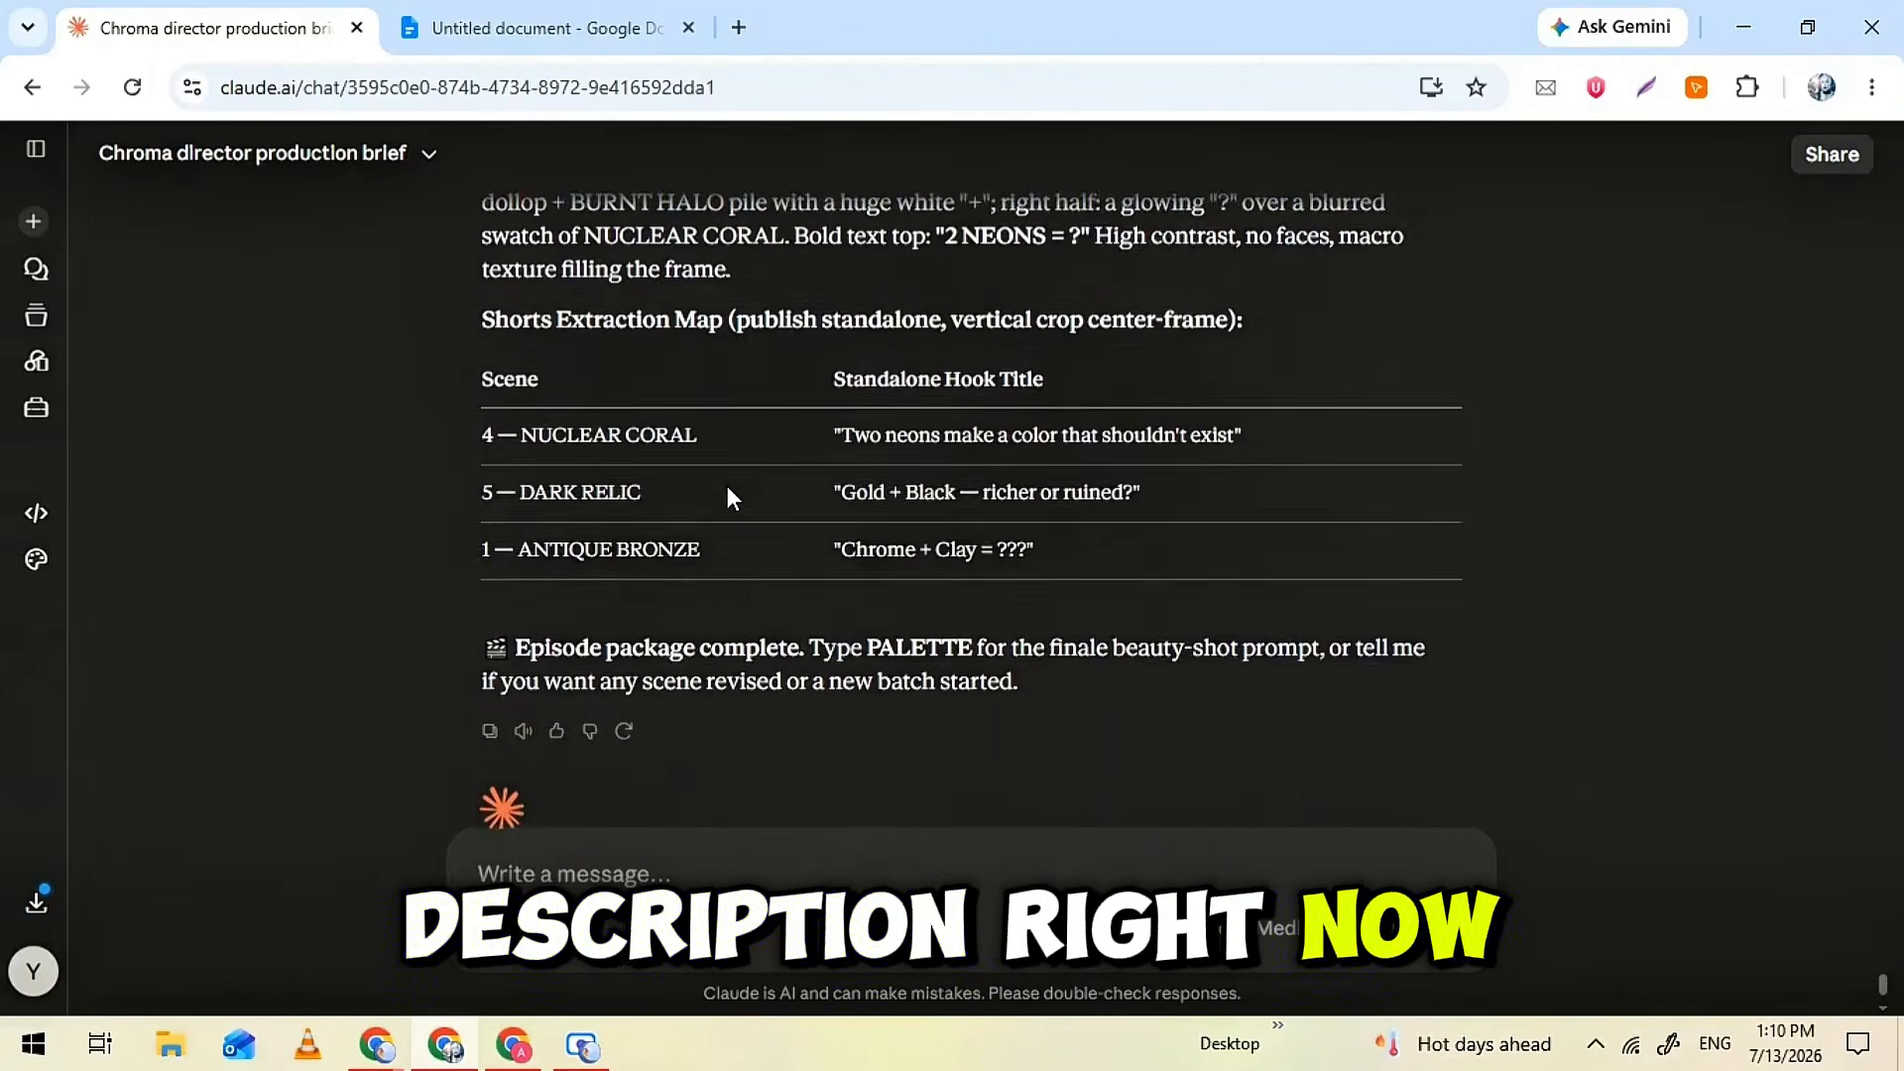
pyautogui.tripleClick(729, 486)
pyautogui.click(833, 541)
pyautogui.tripleClick(886, 533)
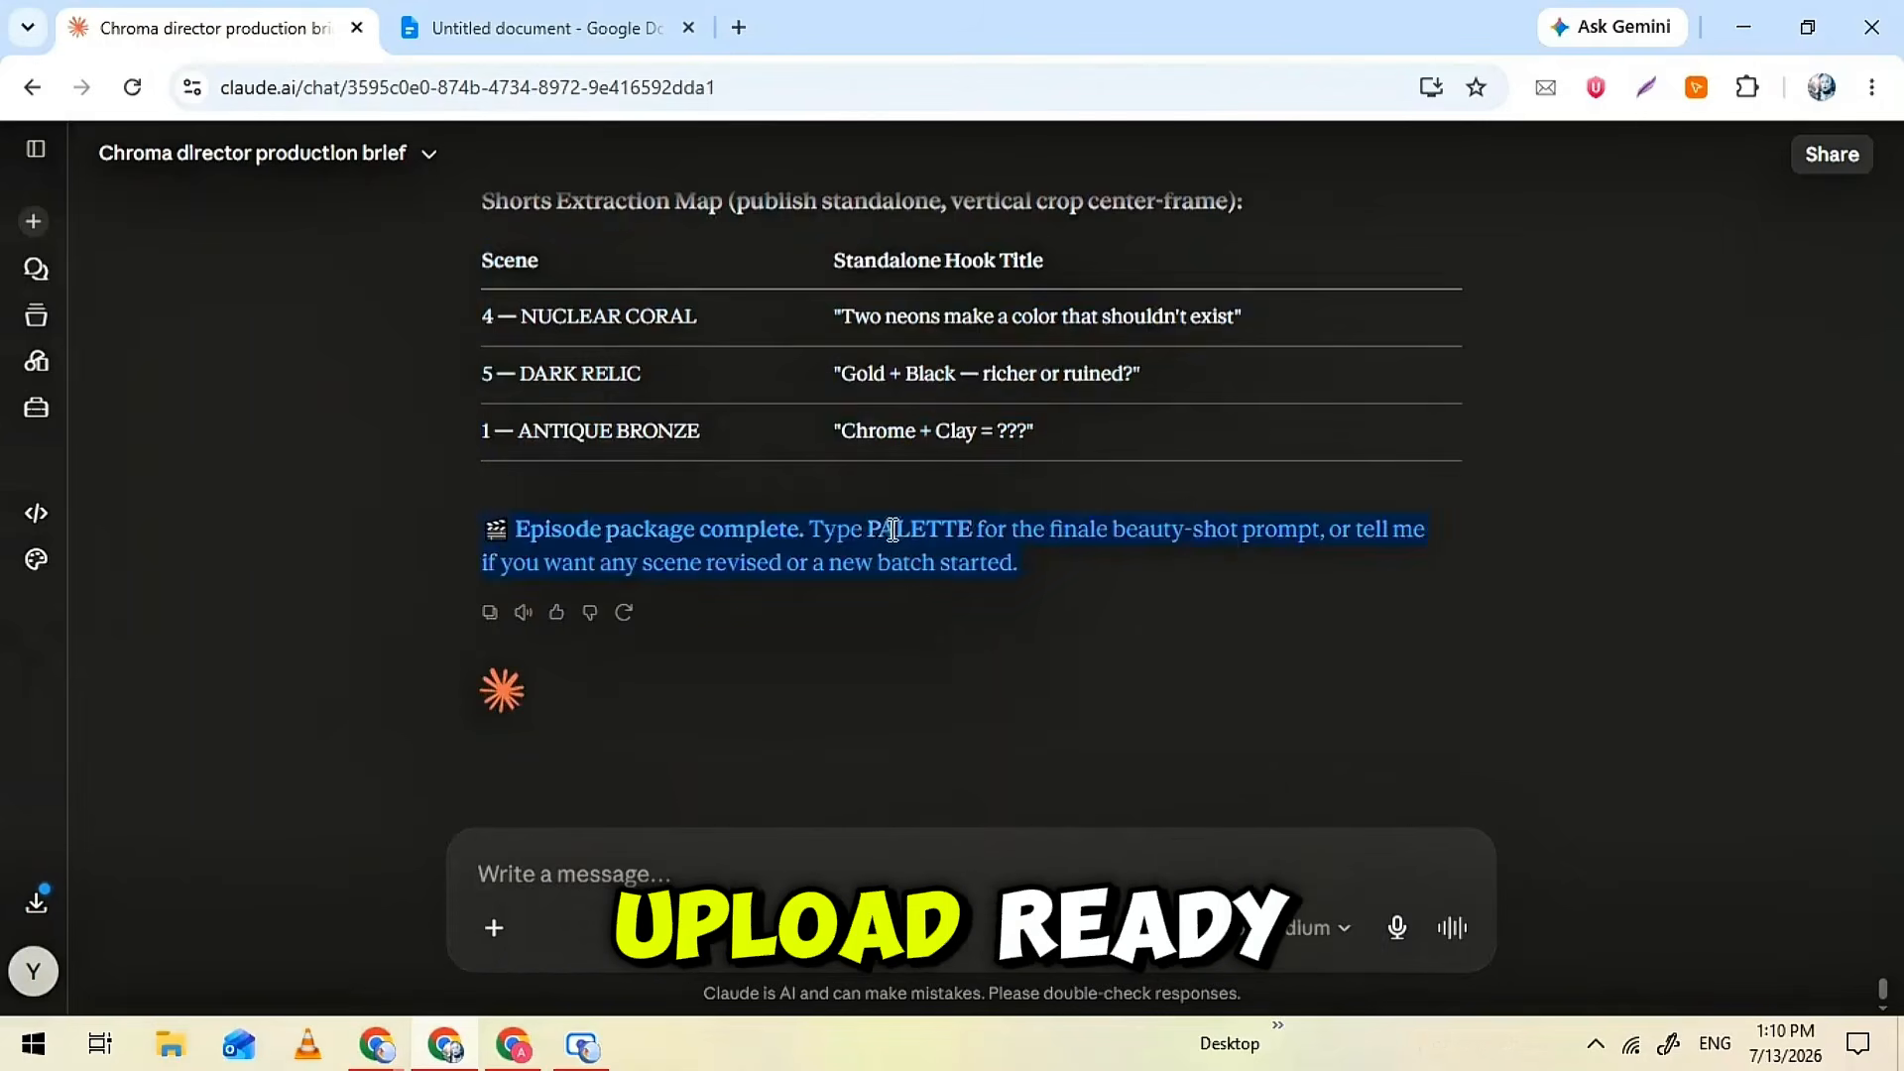